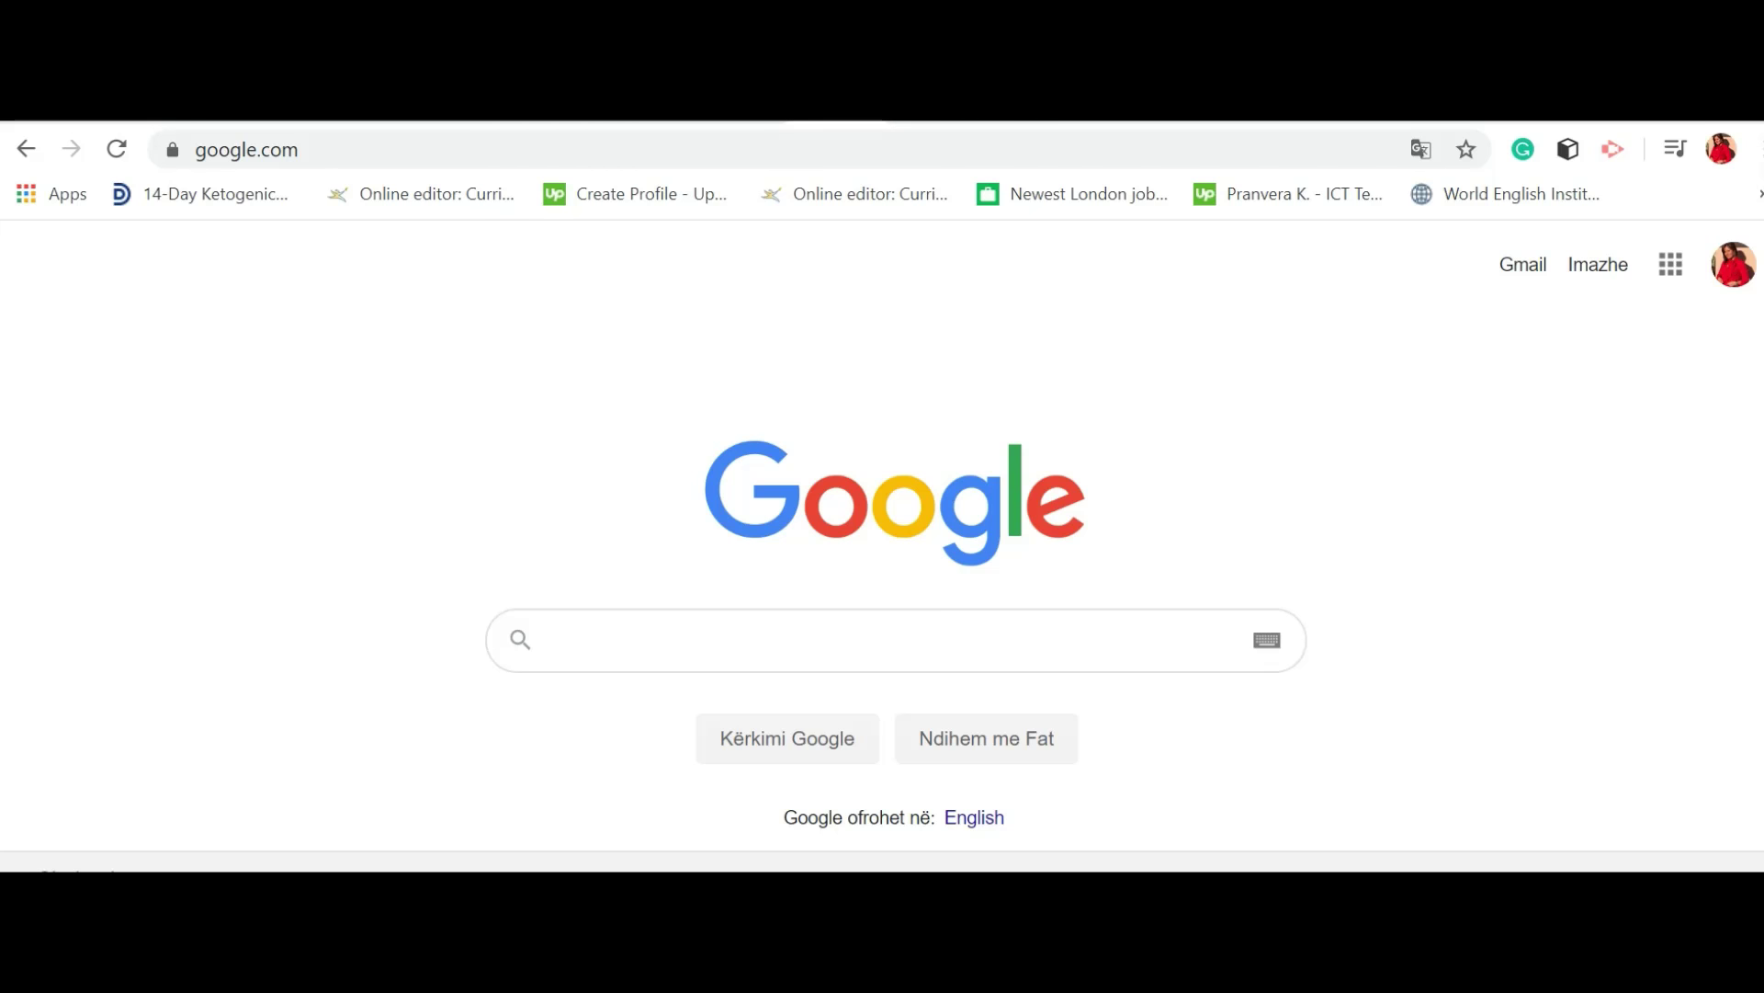
# Open google.com, search for "google drive", and go to My Drive in Google Drive
pyautogui.click(341, 147)
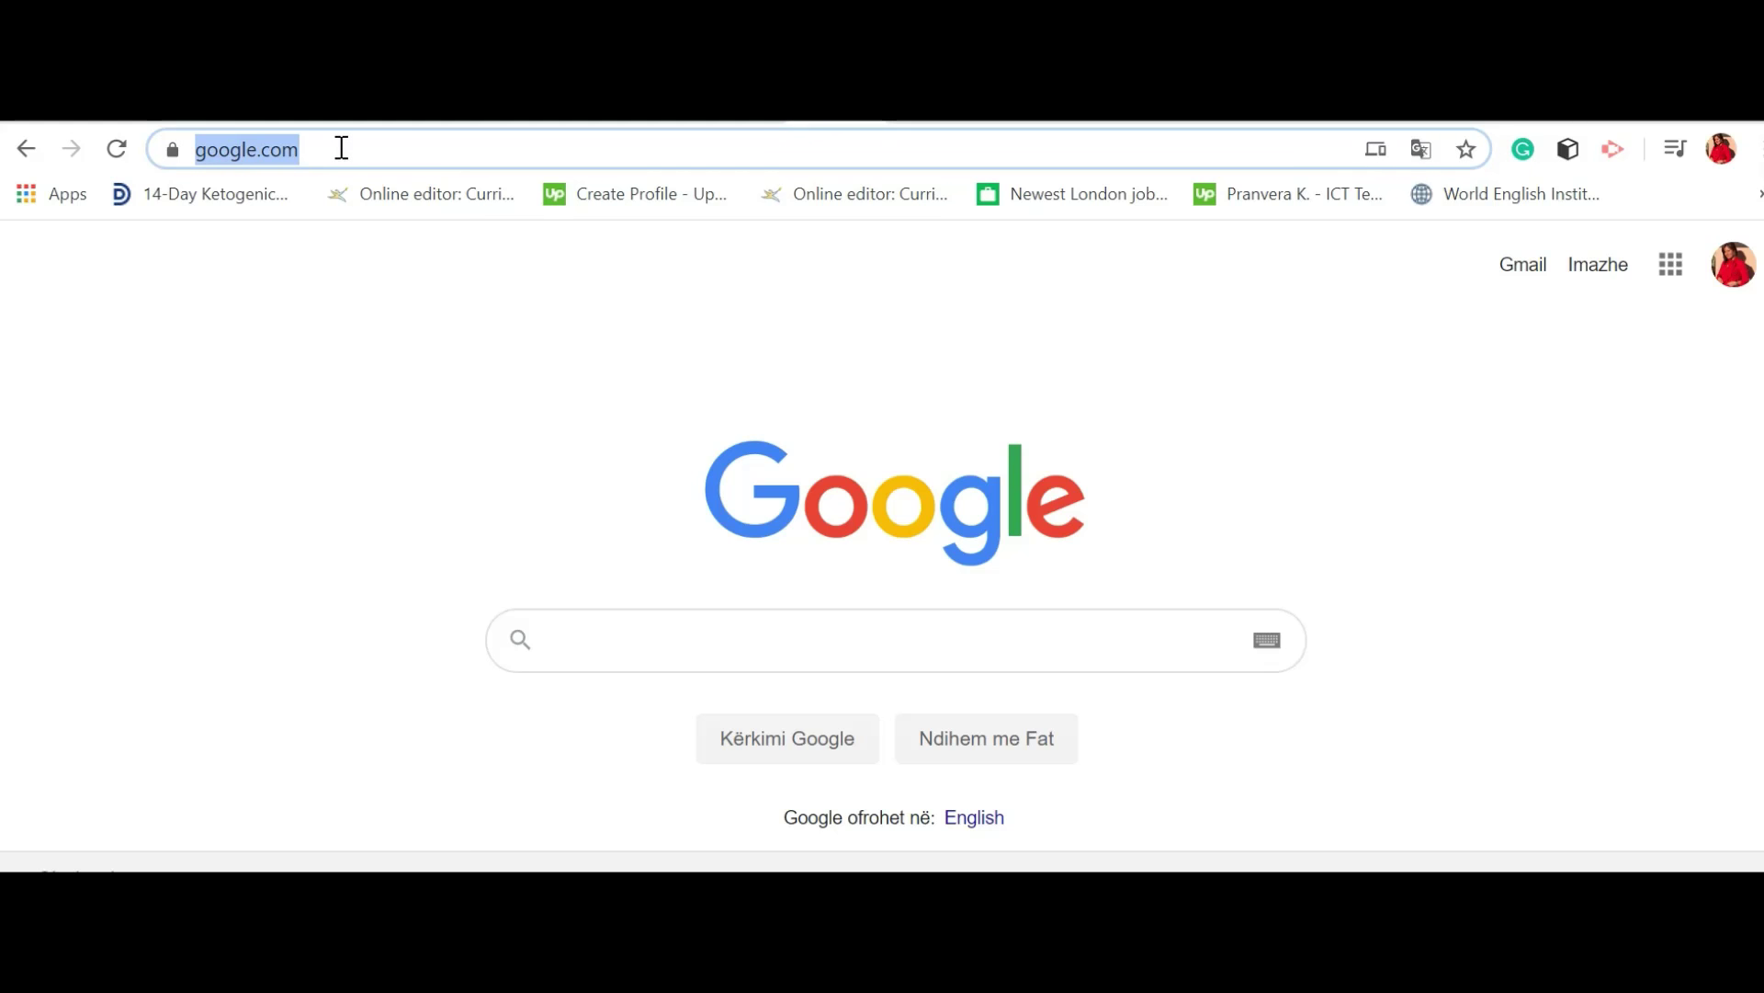
pyautogui.write('go')
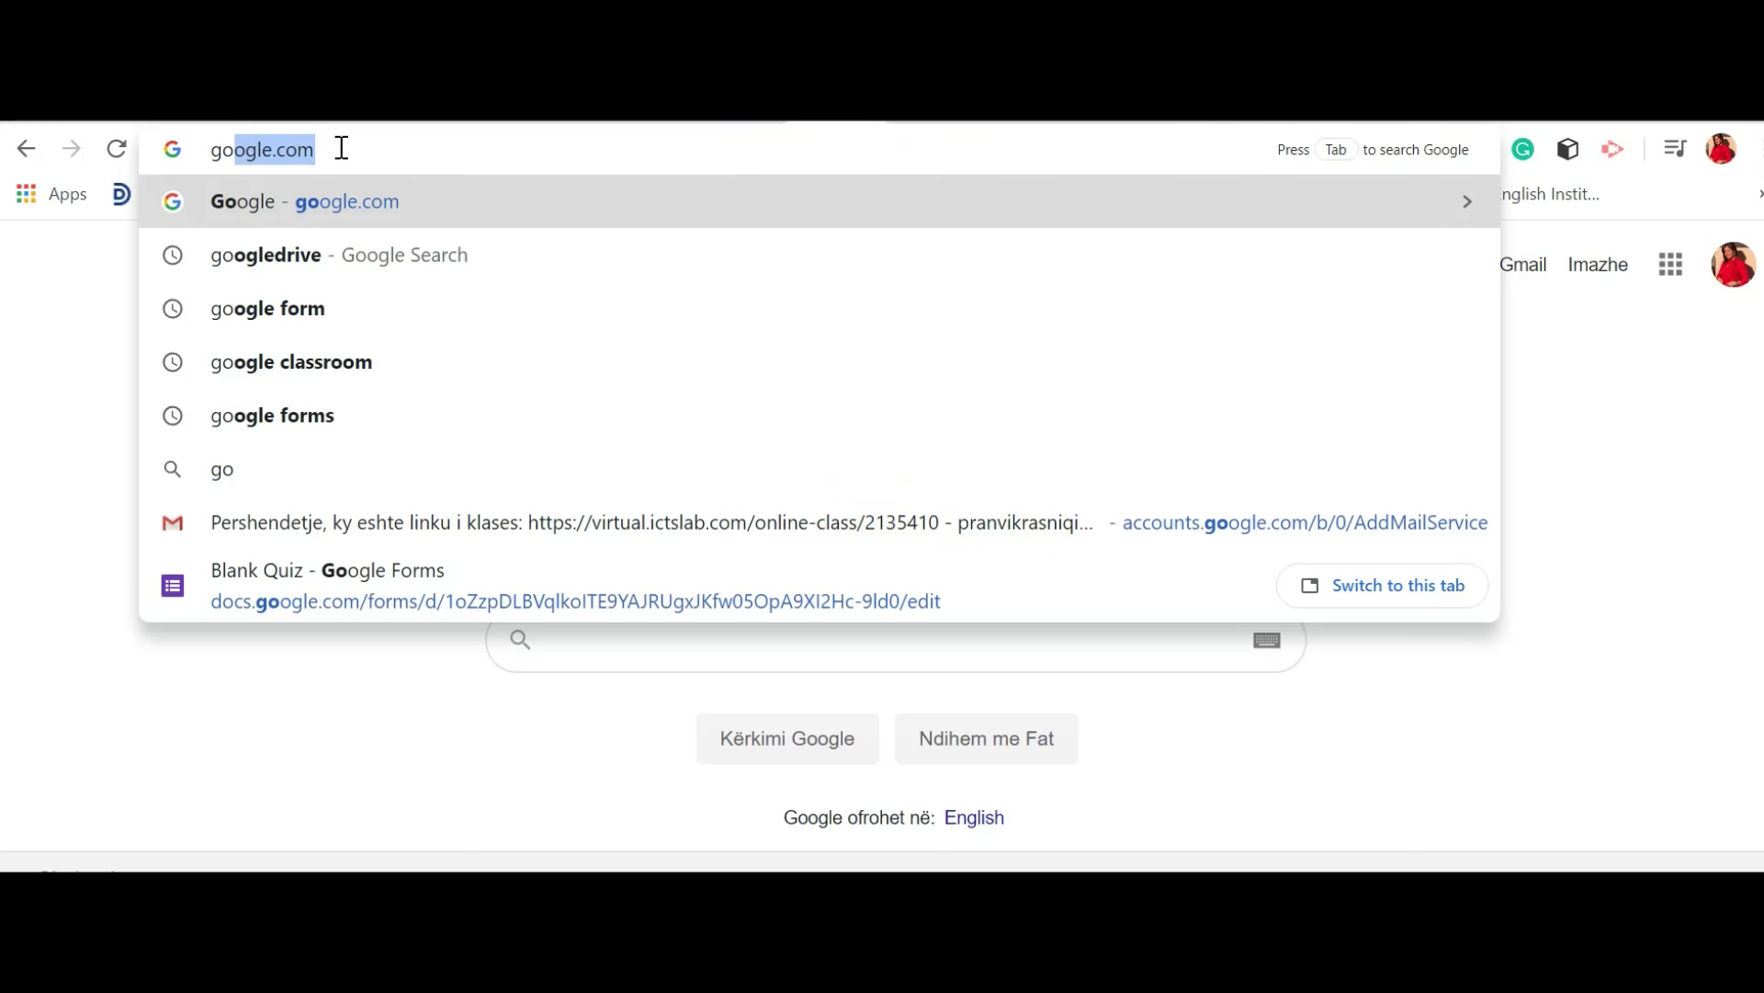
pyautogui.press('Return')
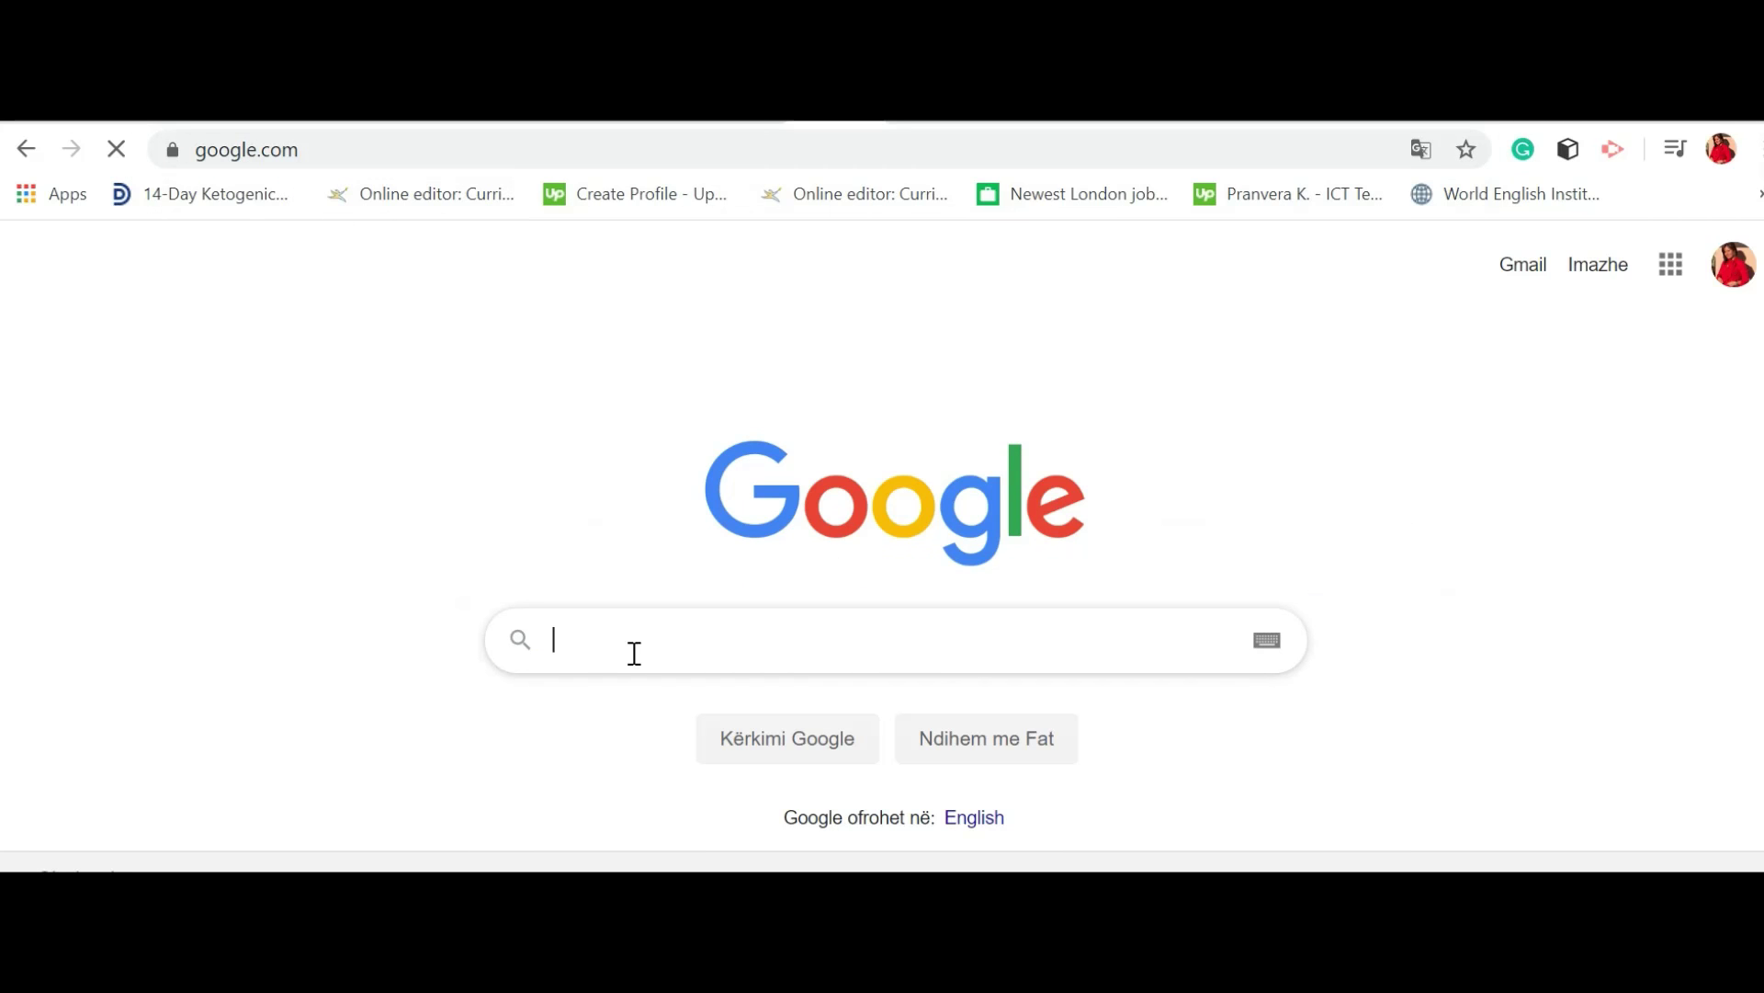
pyautogui.write('google drive')
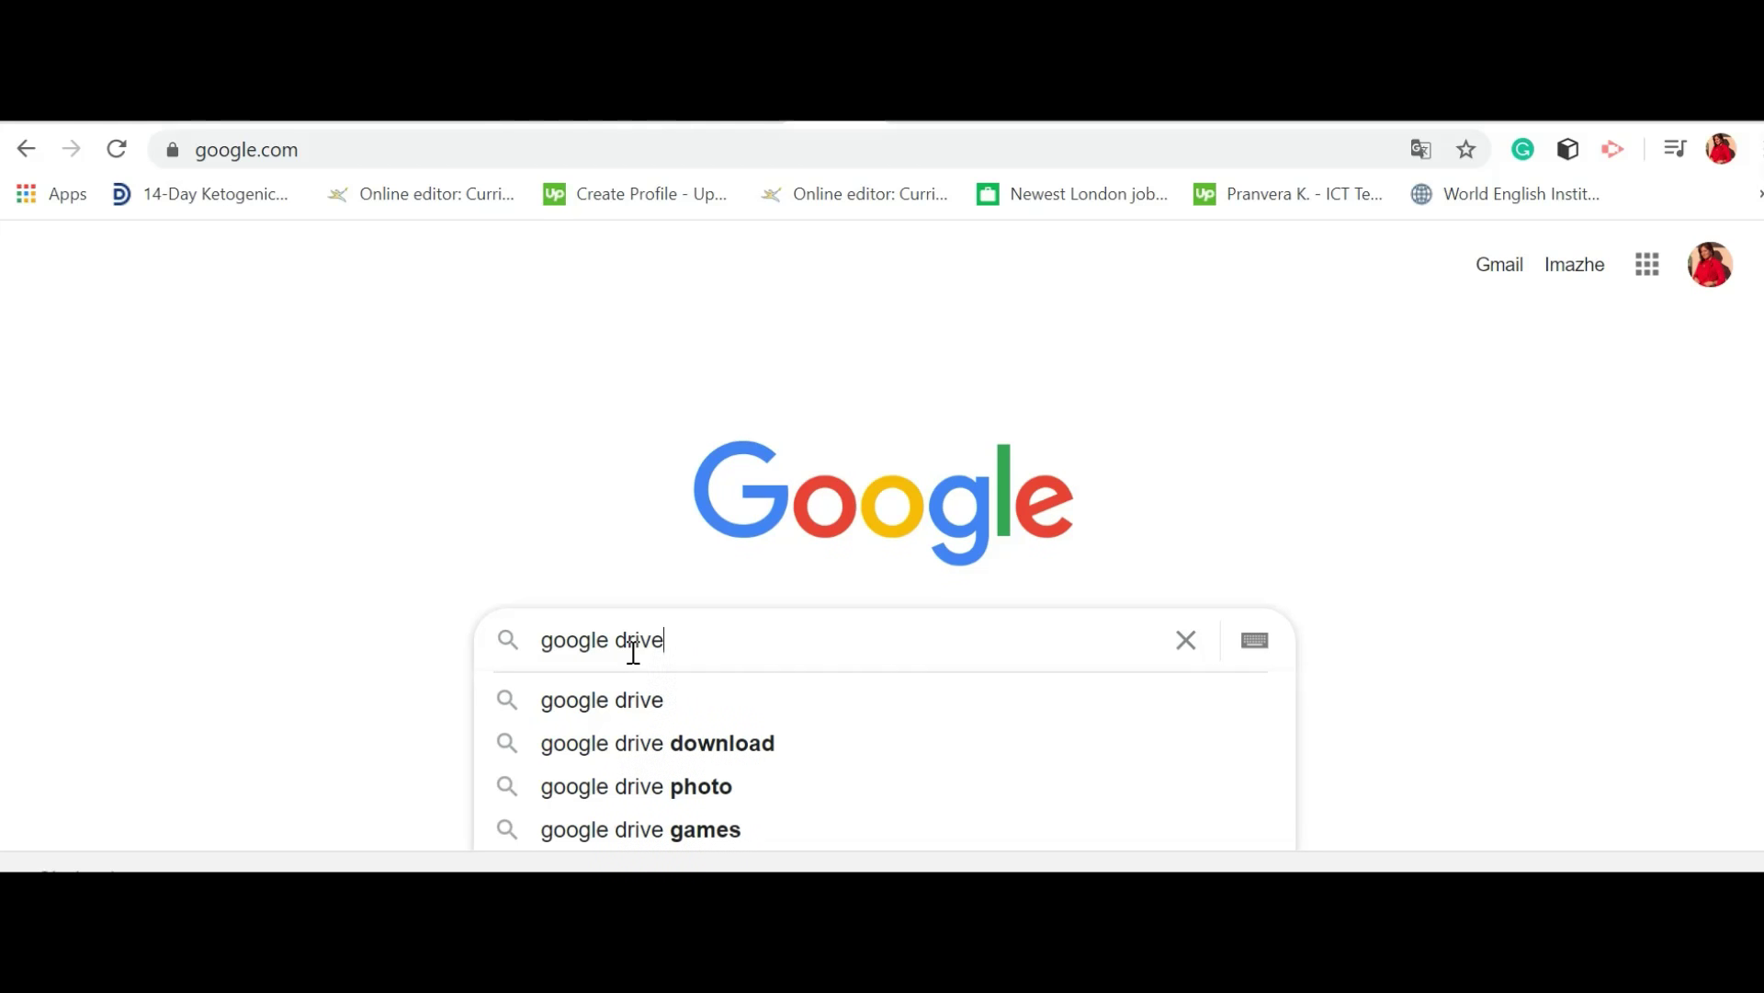
pyautogui.press('Return')
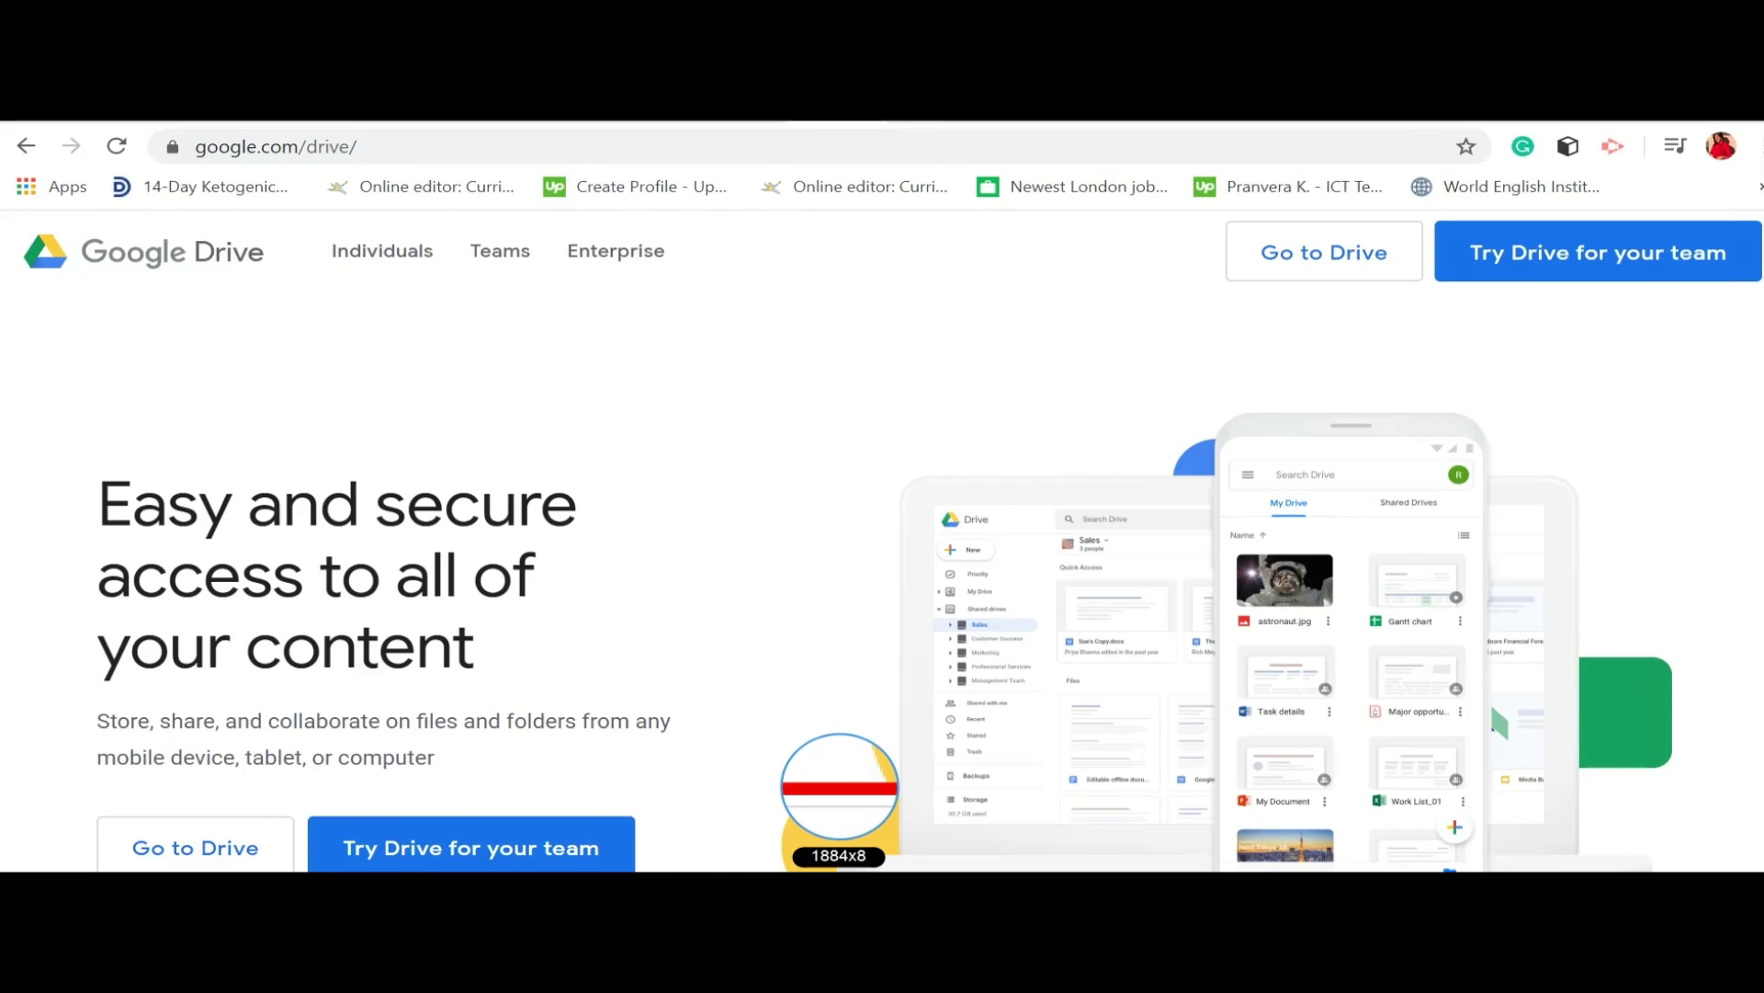
pyautogui.click(195, 848)
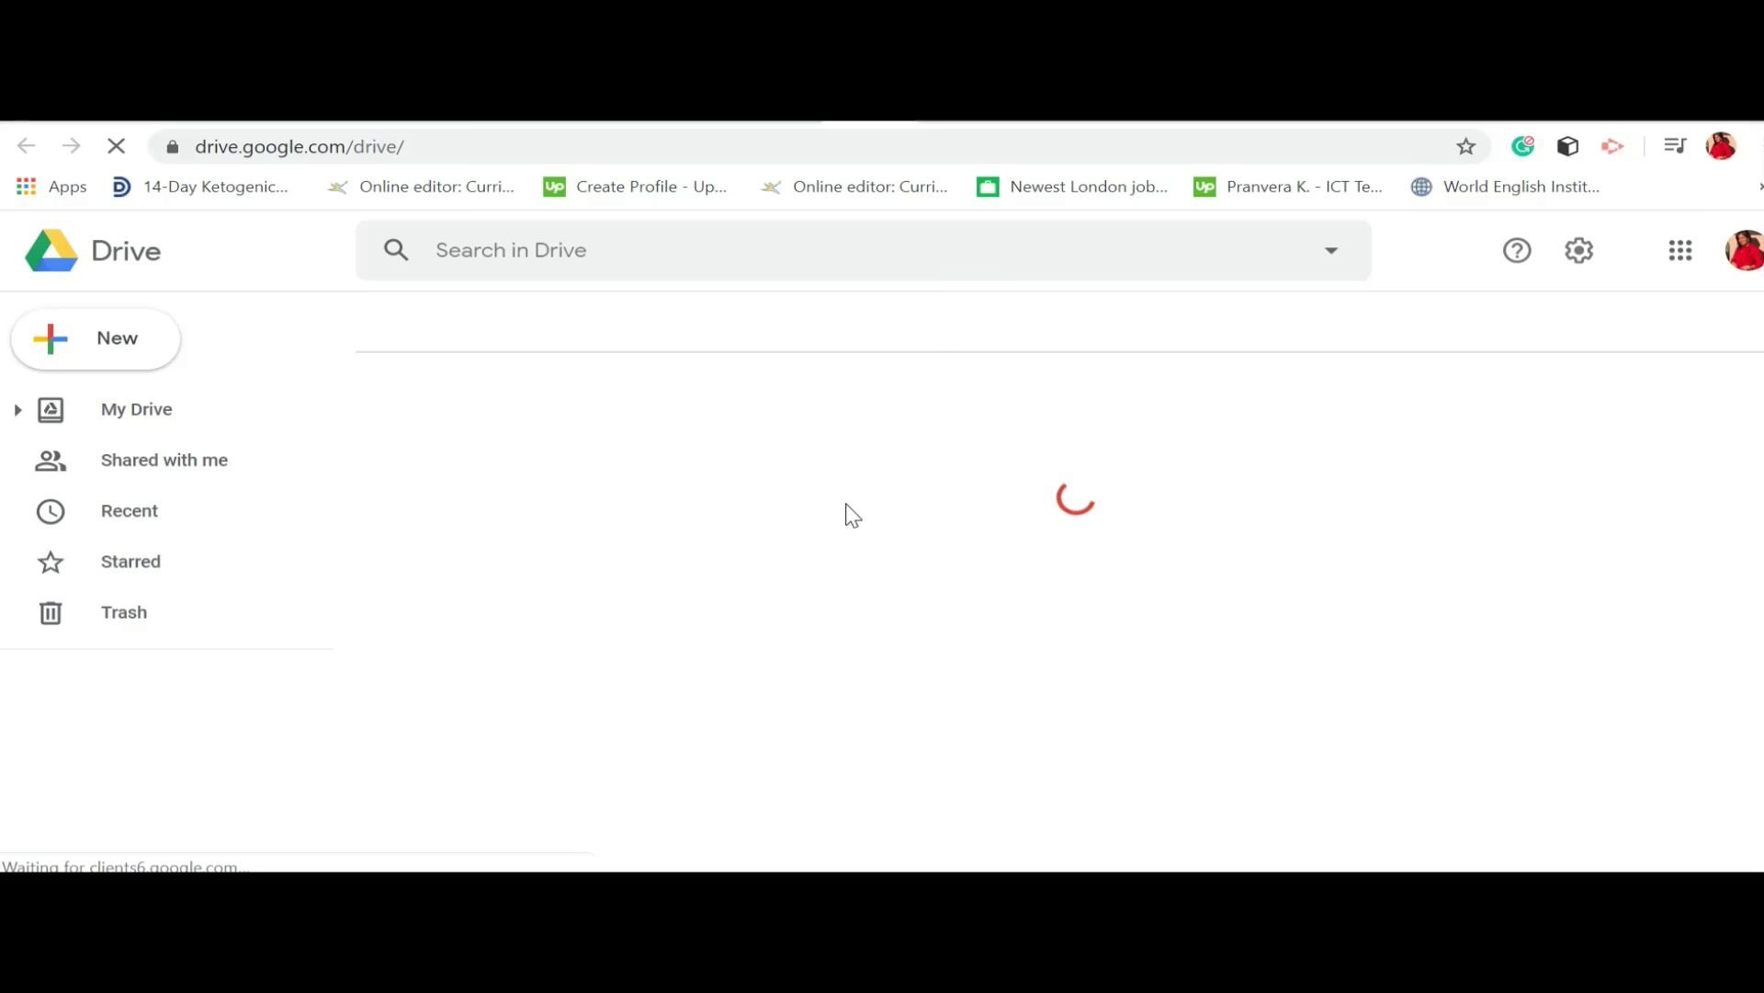
pyautogui.click(175, 411)
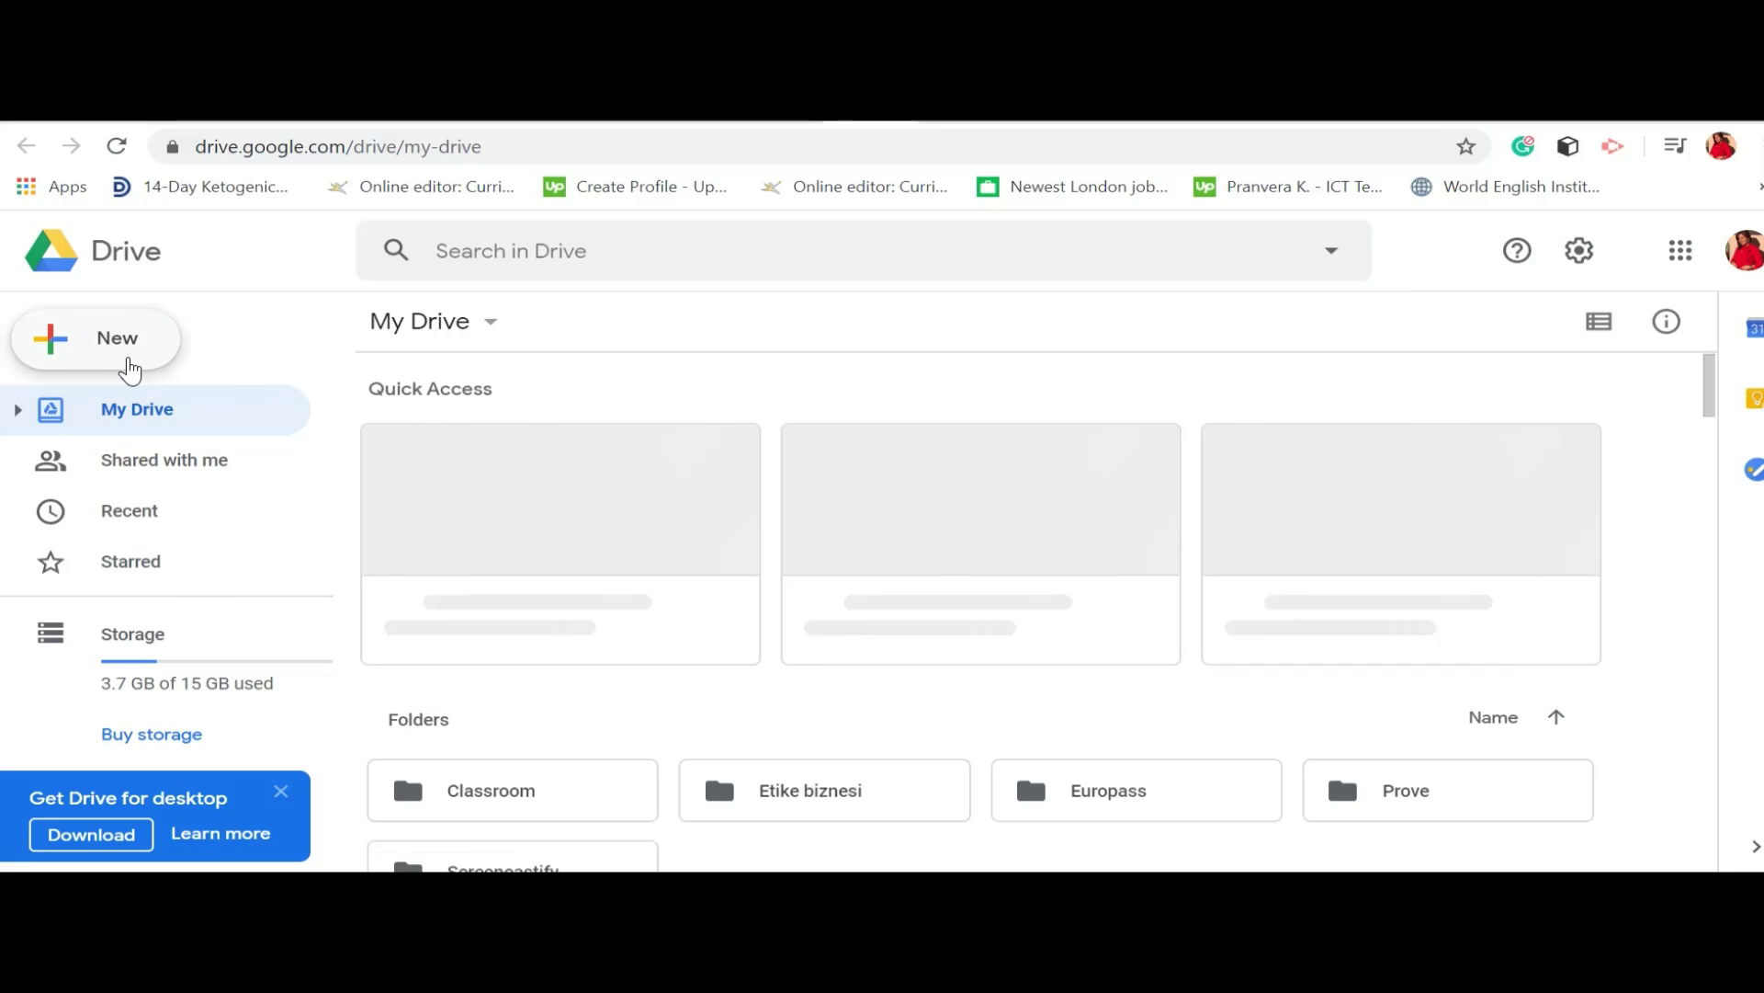
# Create a new blank Google Form in My Drive
pyautogui.click(91, 359)
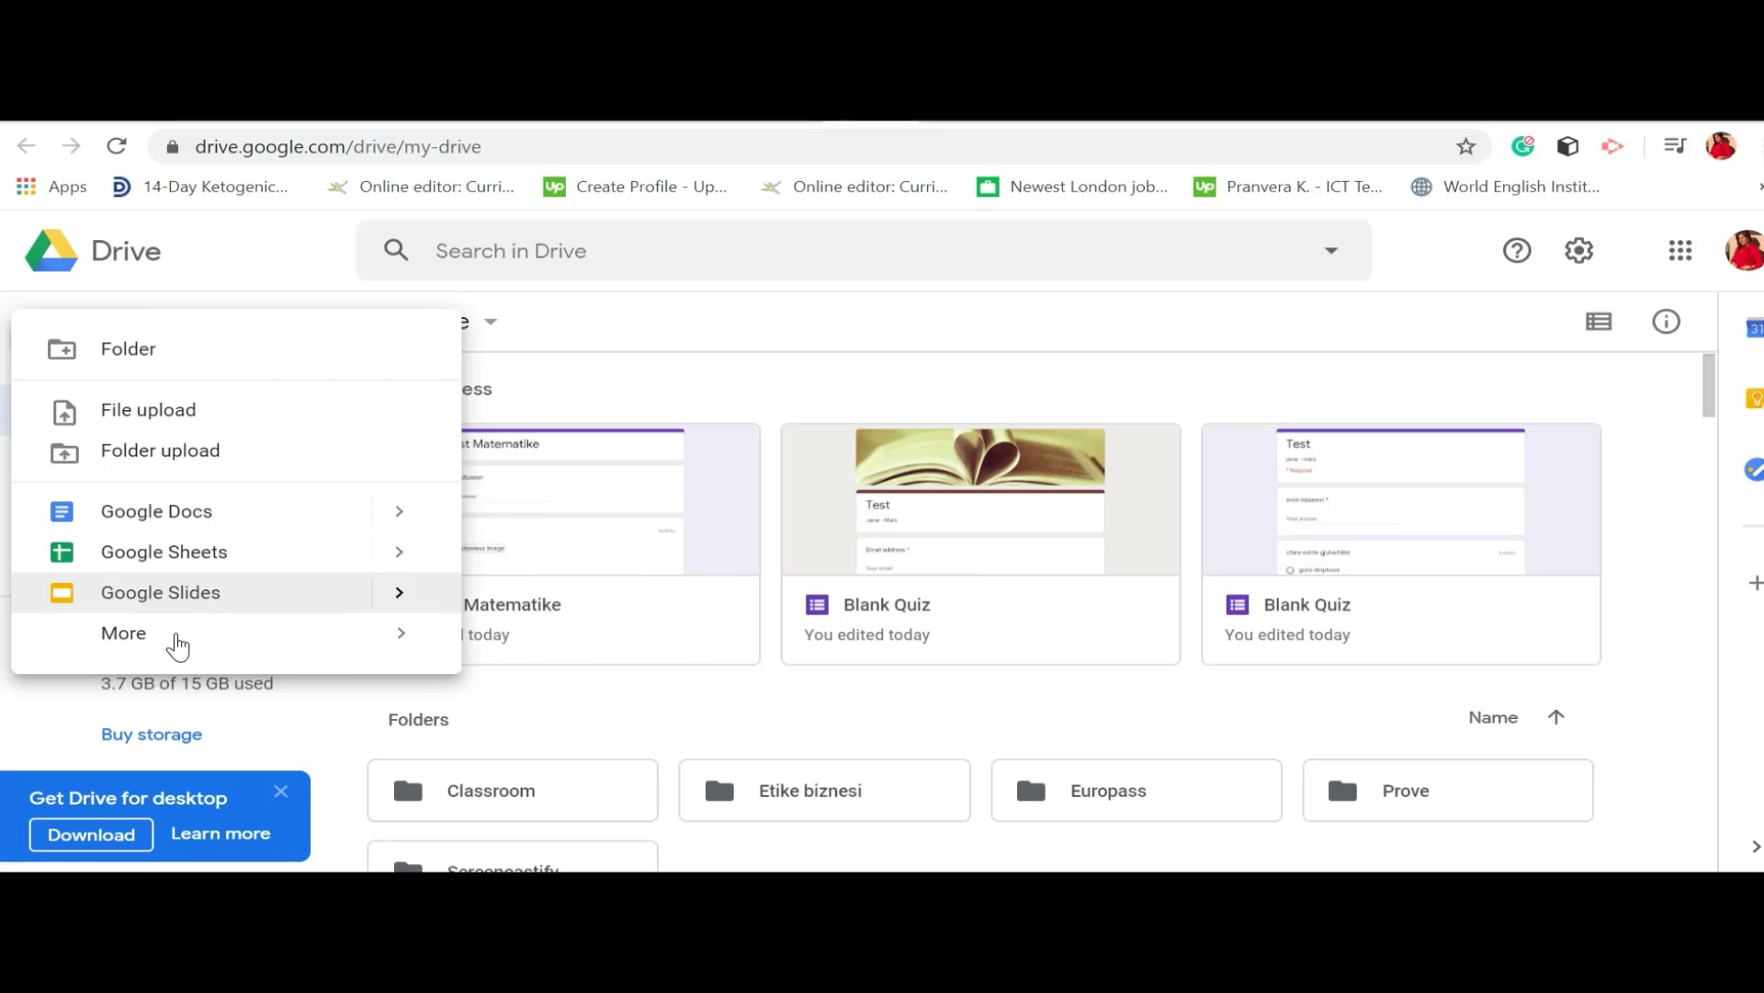
pyautogui.moveTo(401, 633)
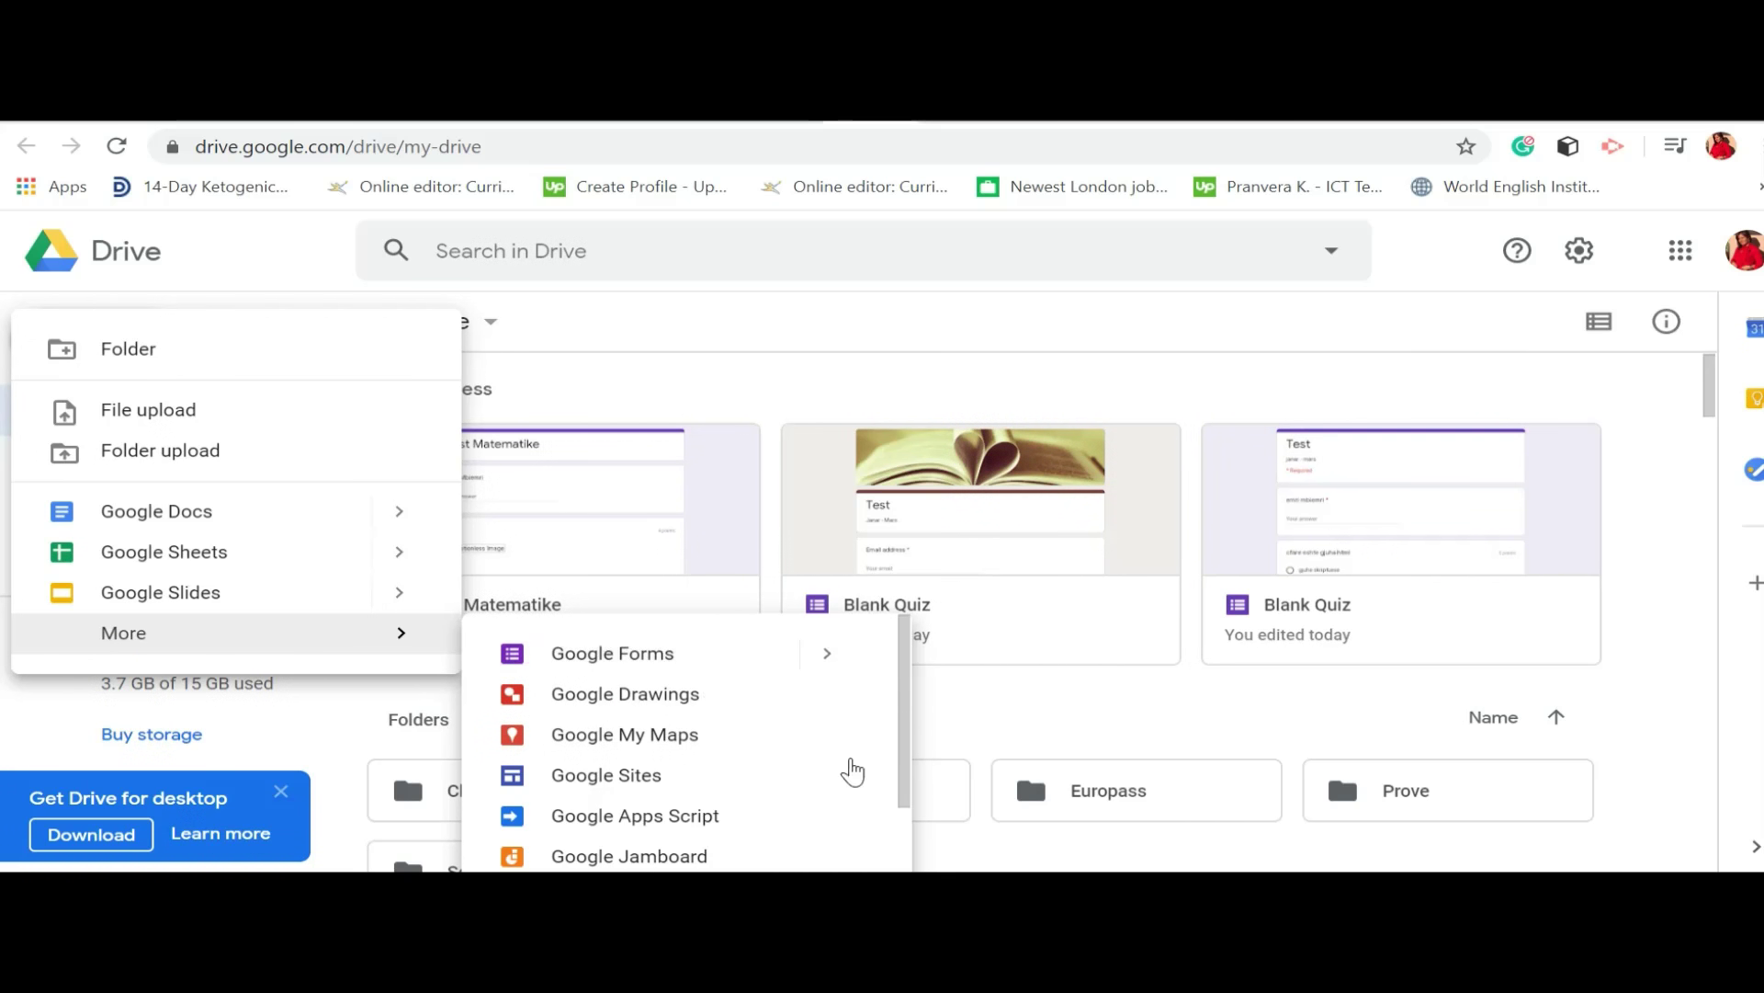
pyautogui.moveTo(840, 720)
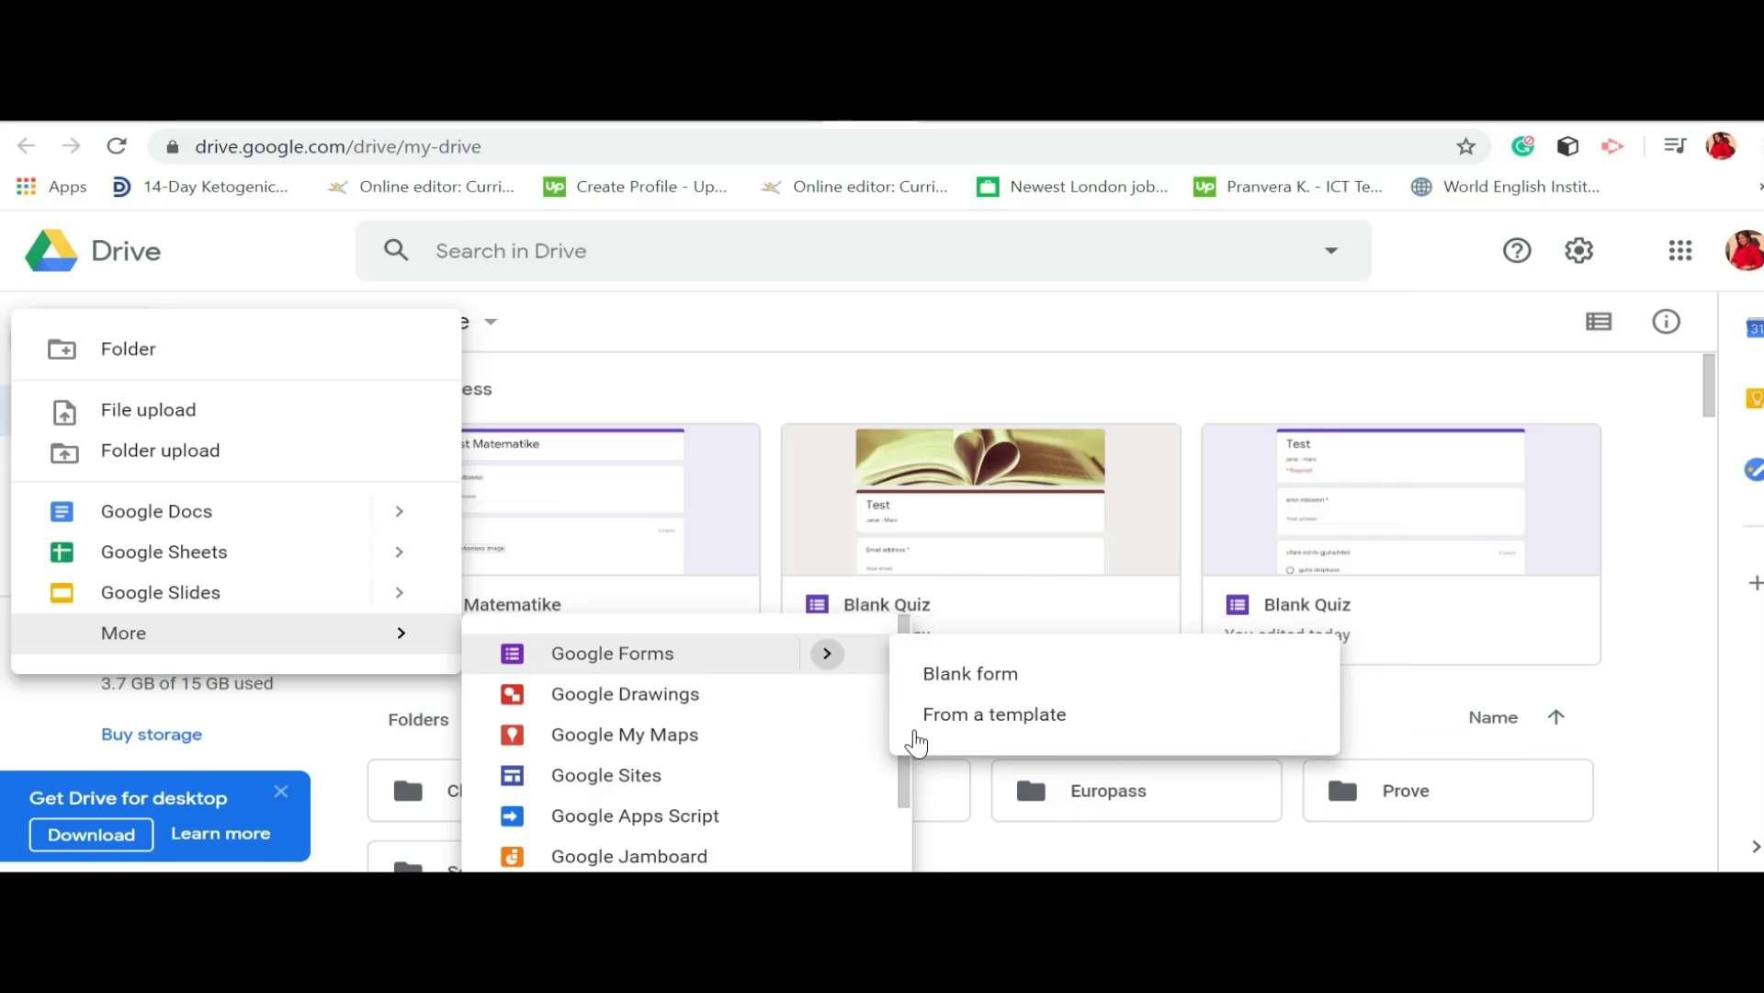
pyautogui.click(982, 741)
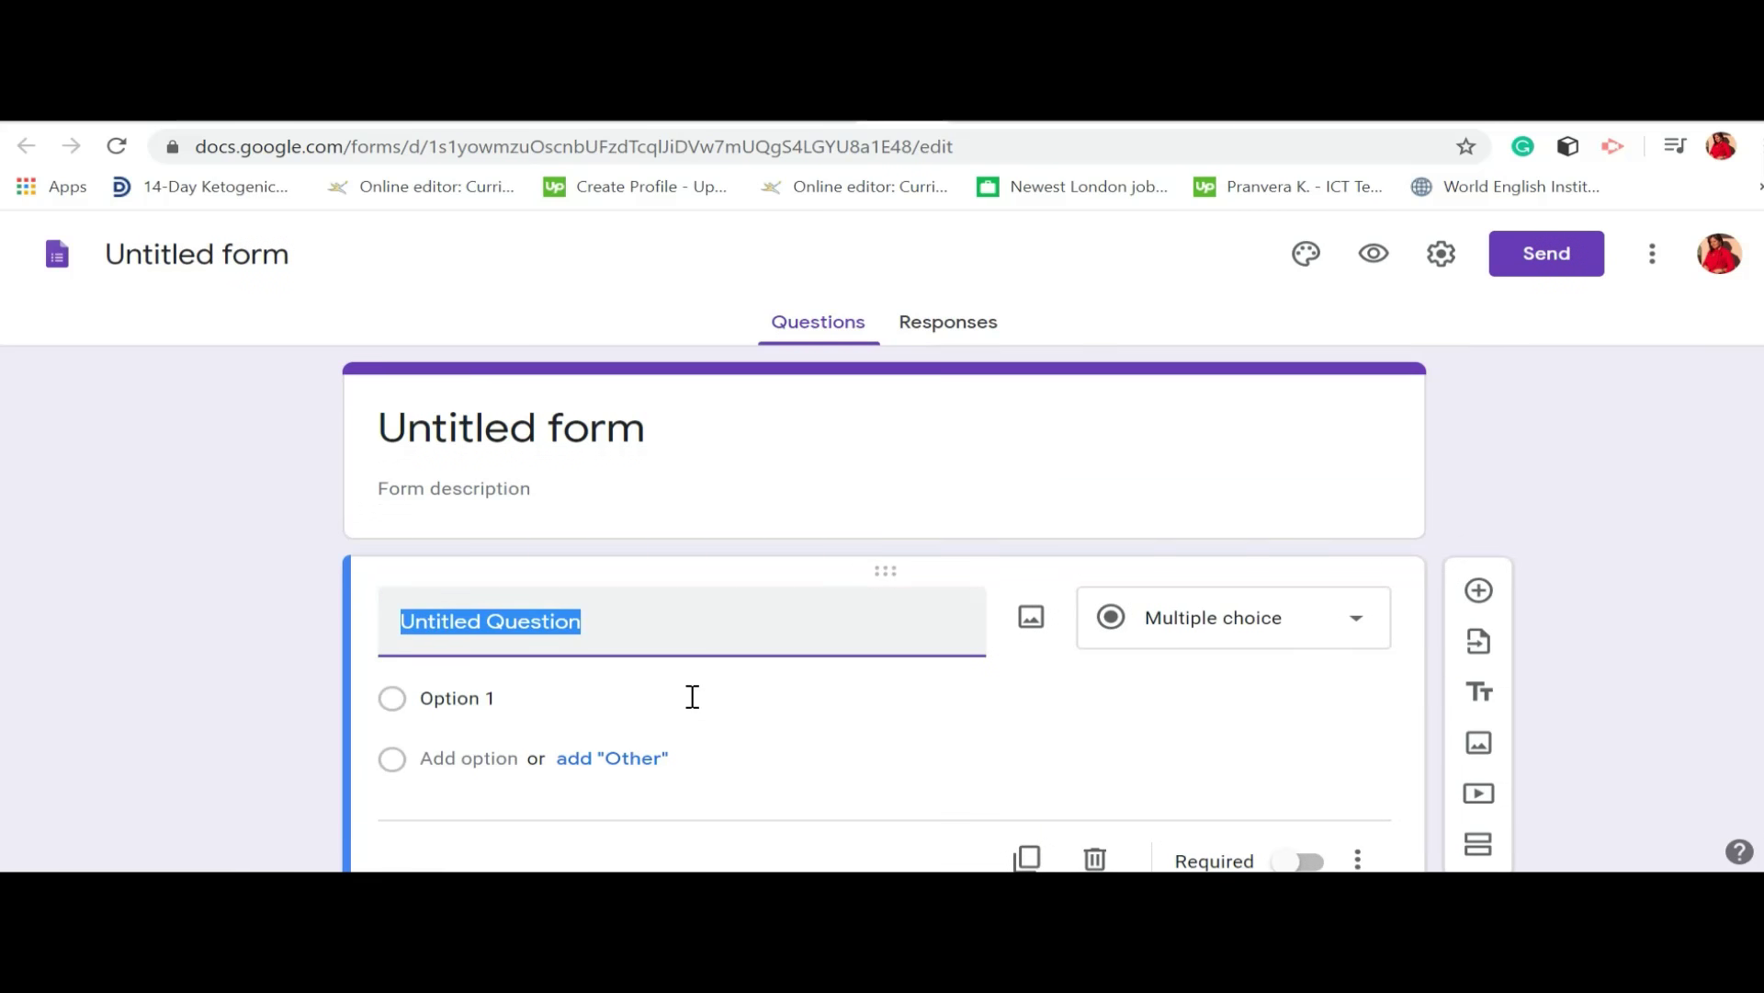
# Name the form "Test" and return to its questions
pyautogui.click(270, 263)
pyautogui.write('Test')
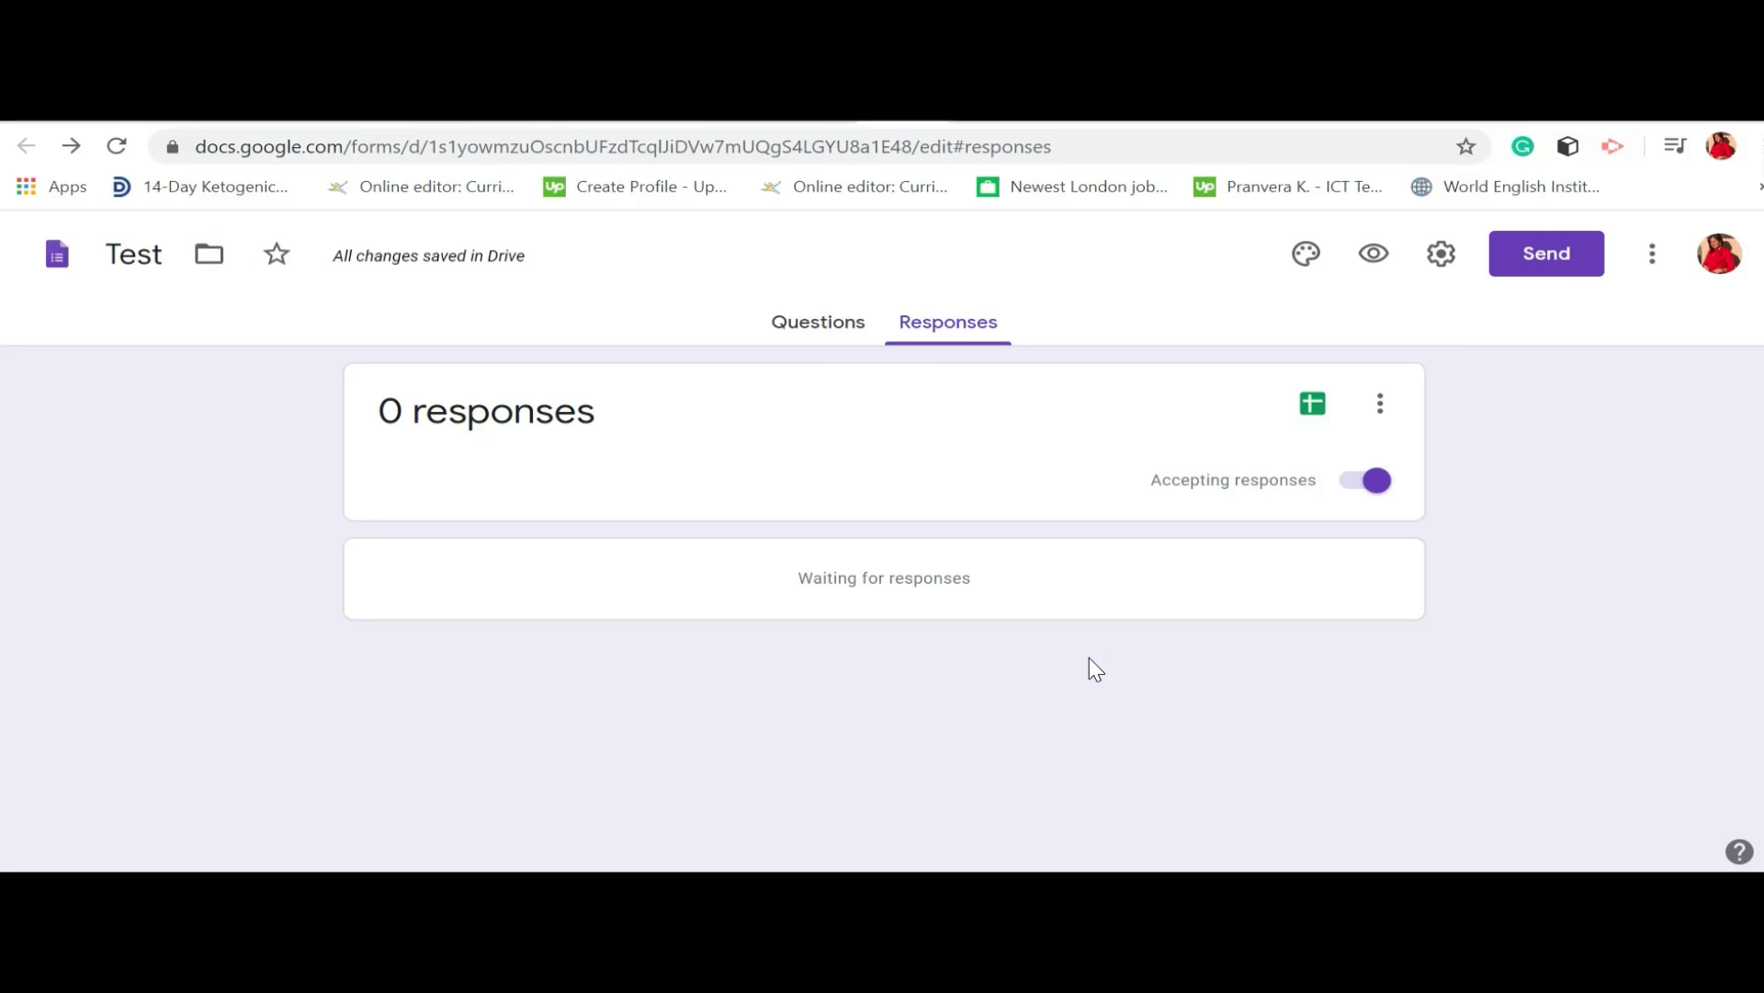
pyautogui.click(812, 329)
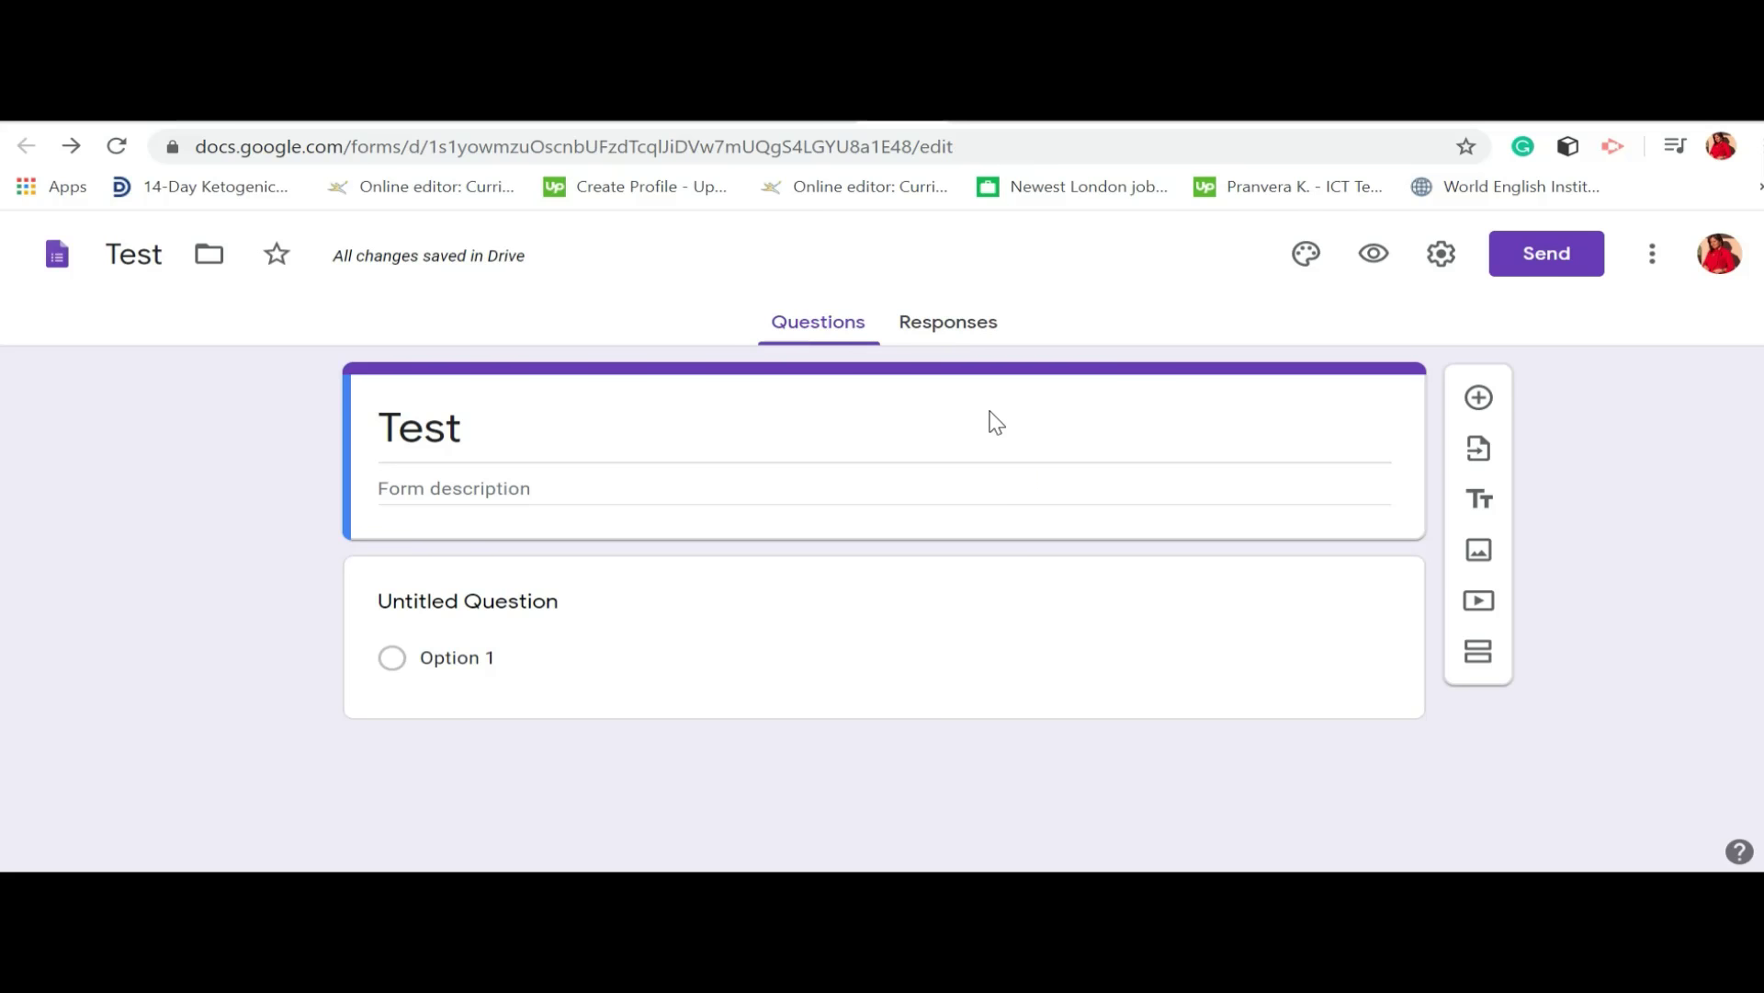
# Set the form to collect email addresses and limit each respondent to 1 response
pyautogui.click(1441, 270)
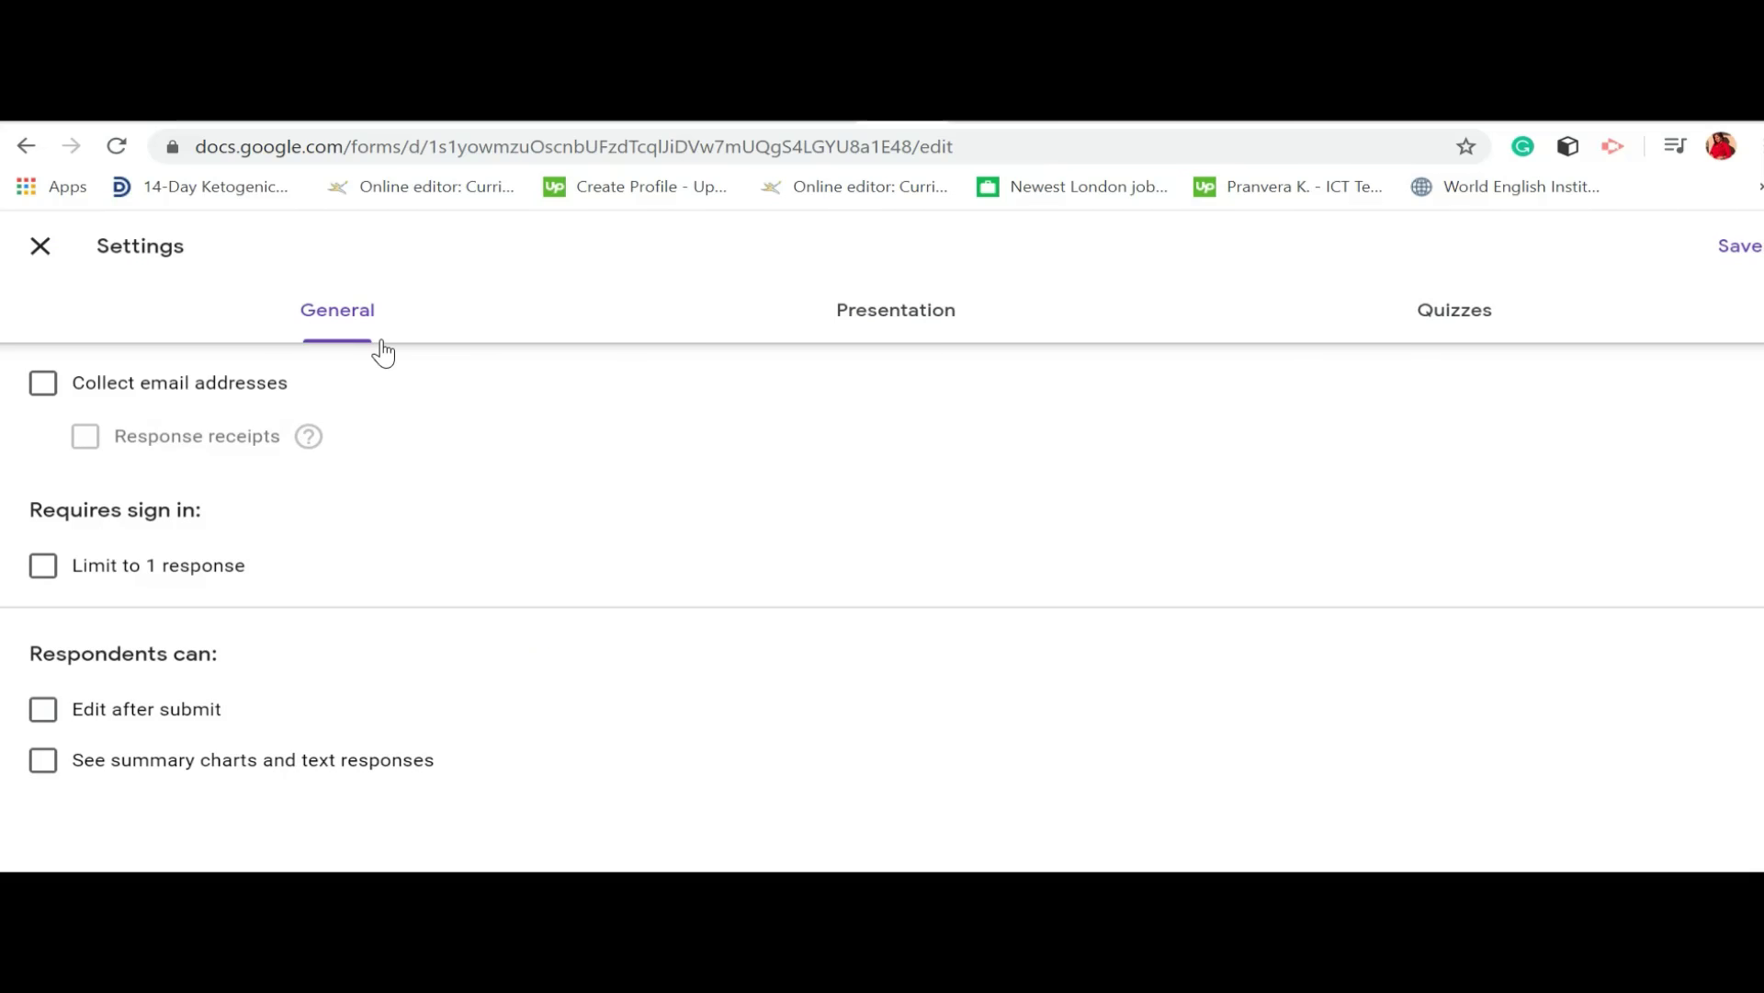
pyautogui.click(50, 414)
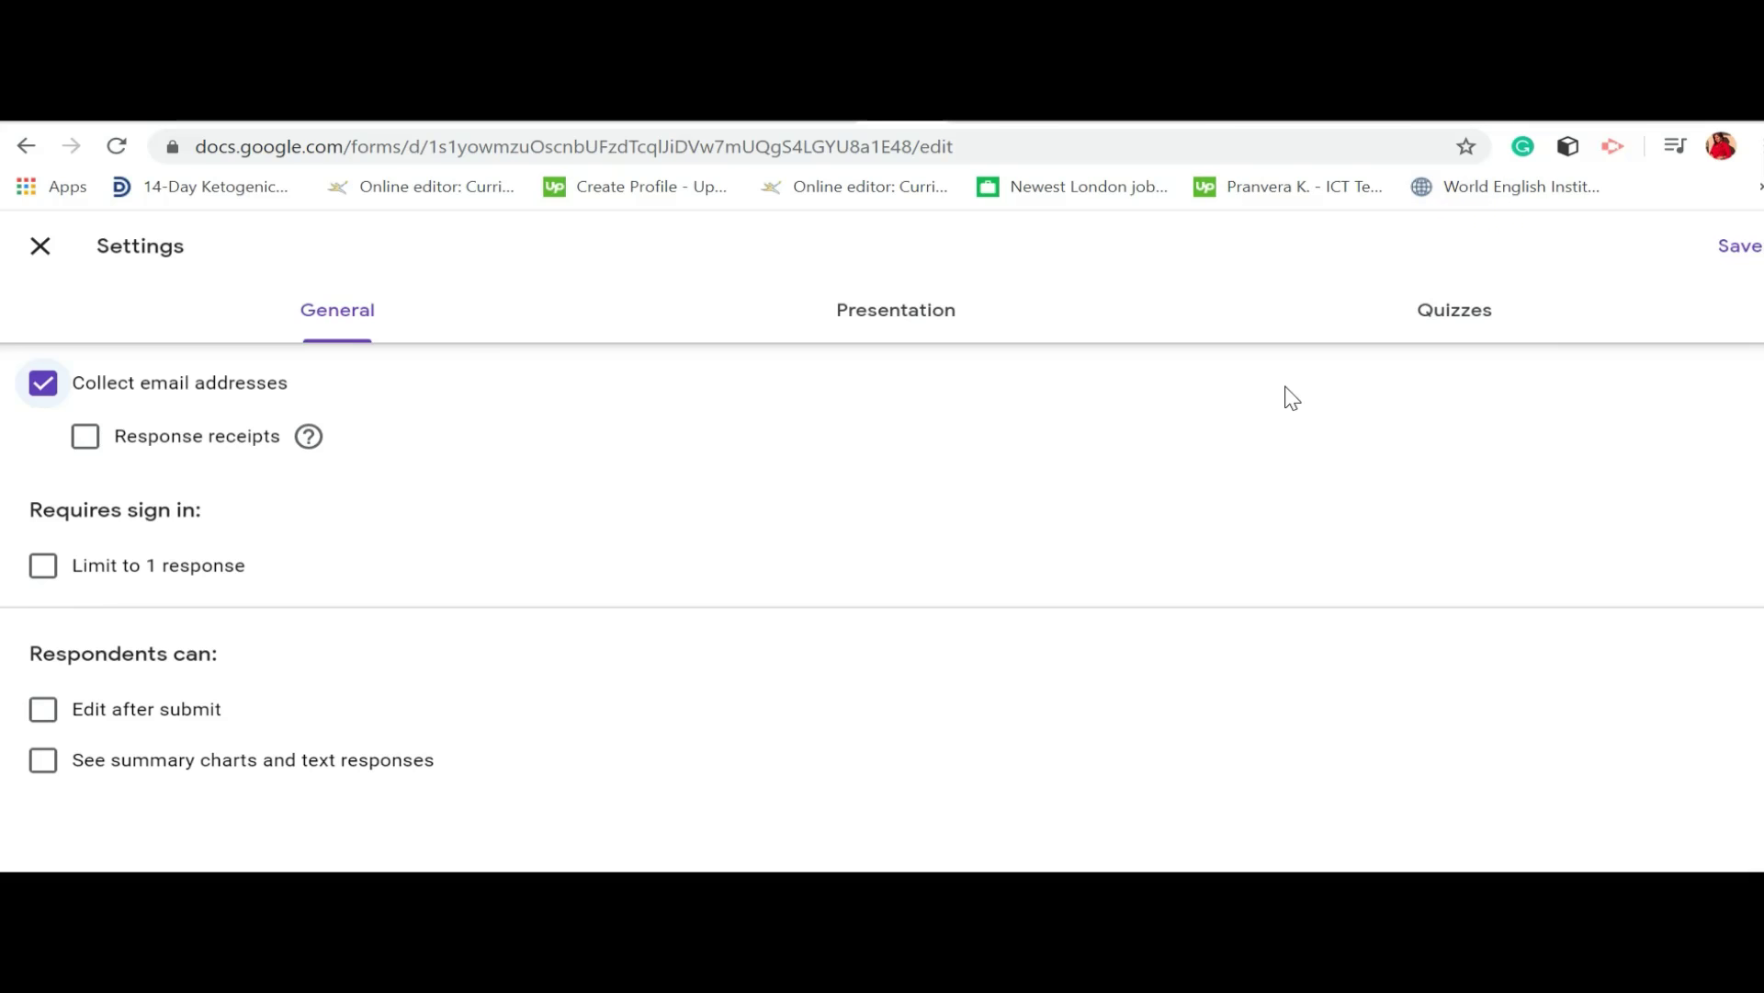
pyautogui.click(48, 620)
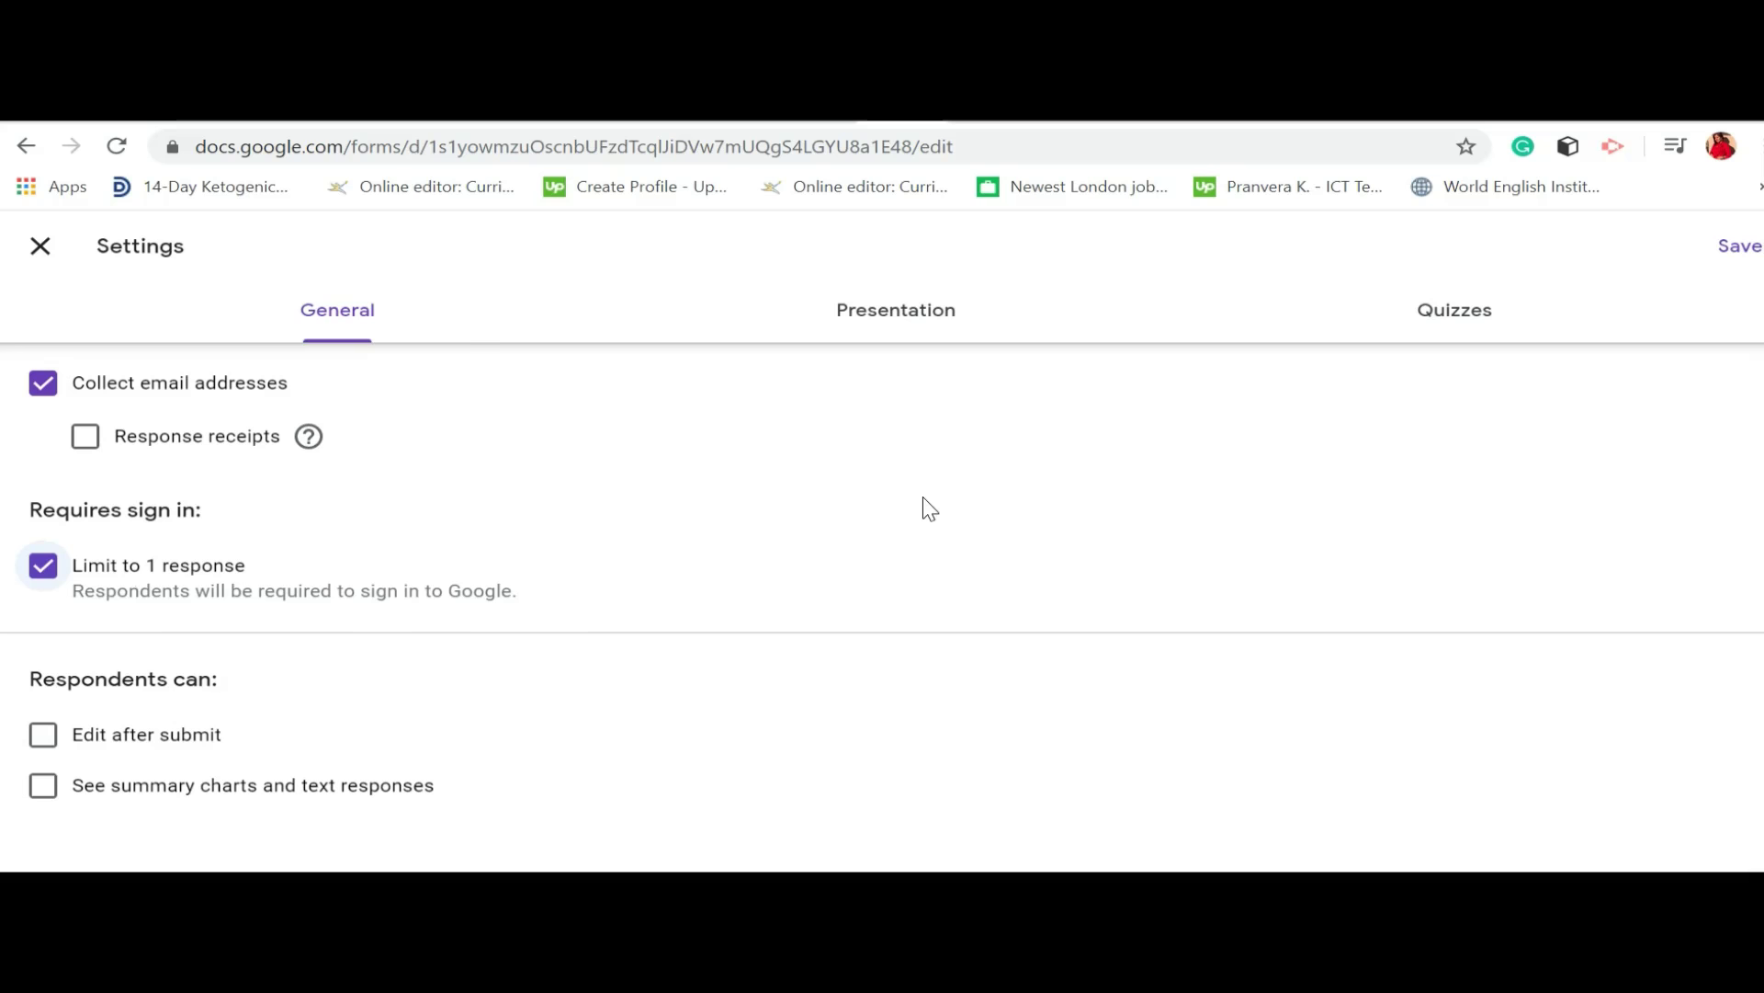
# Make the form a quiz and save the settings
pyautogui.click(1467, 342)
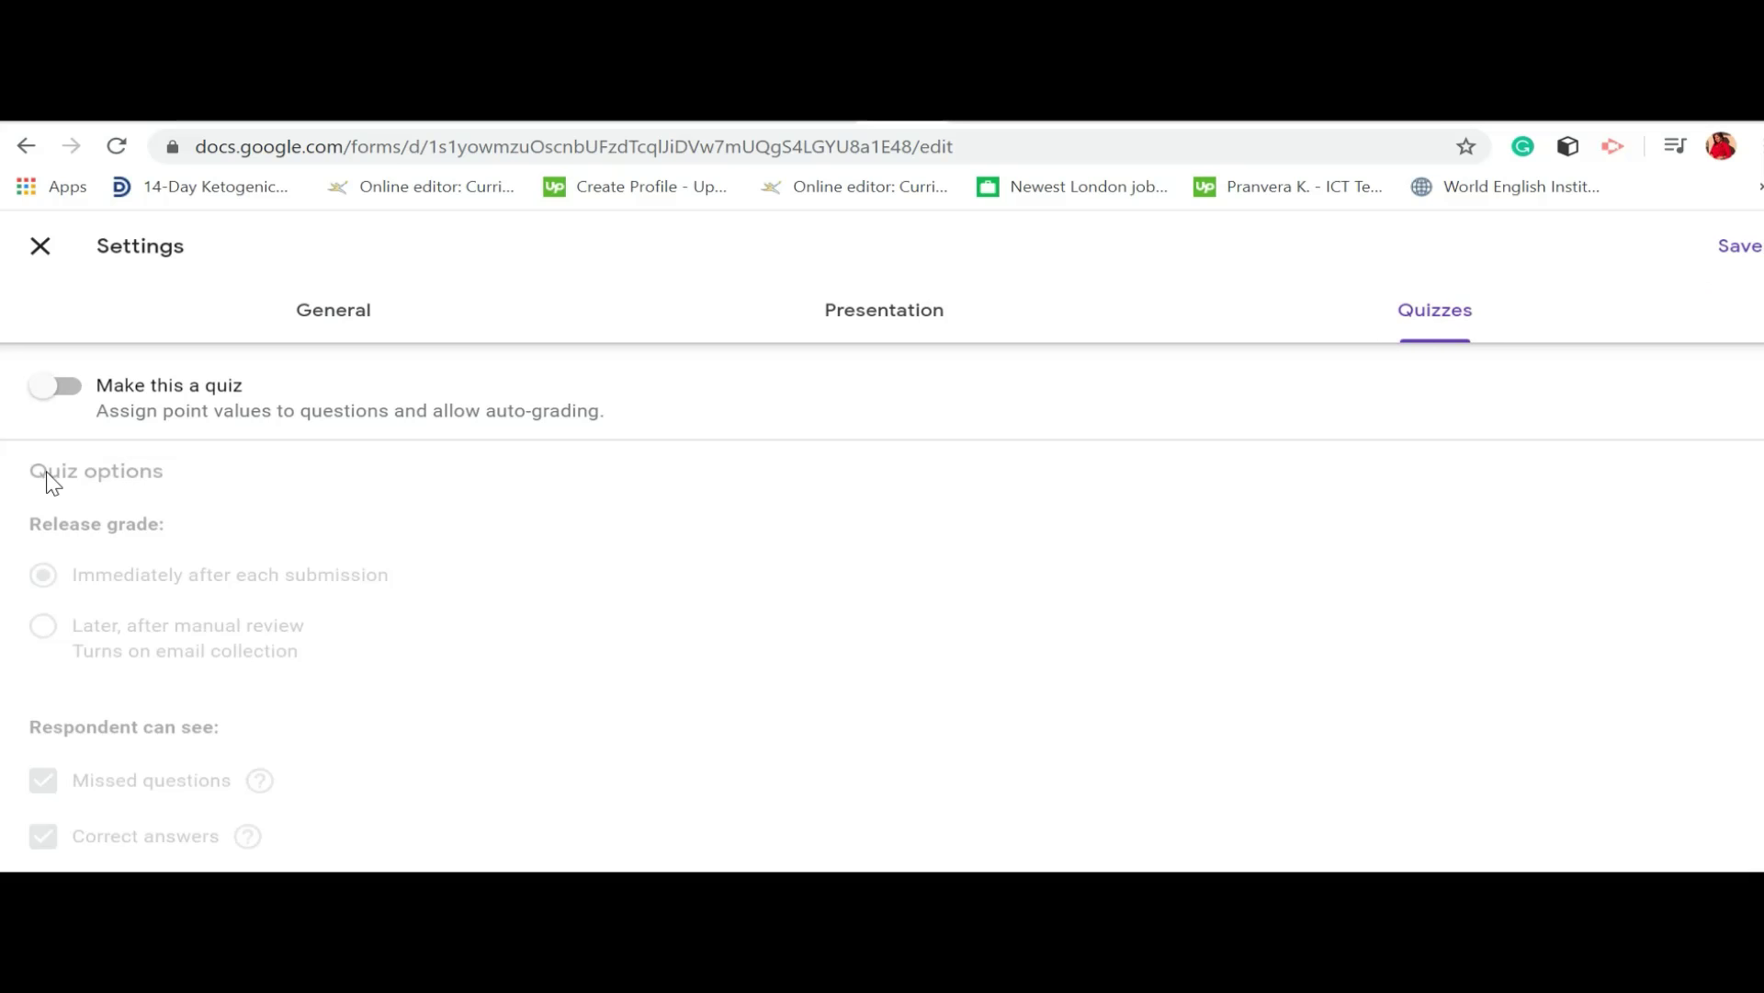
pyautogui.click(76, 424)
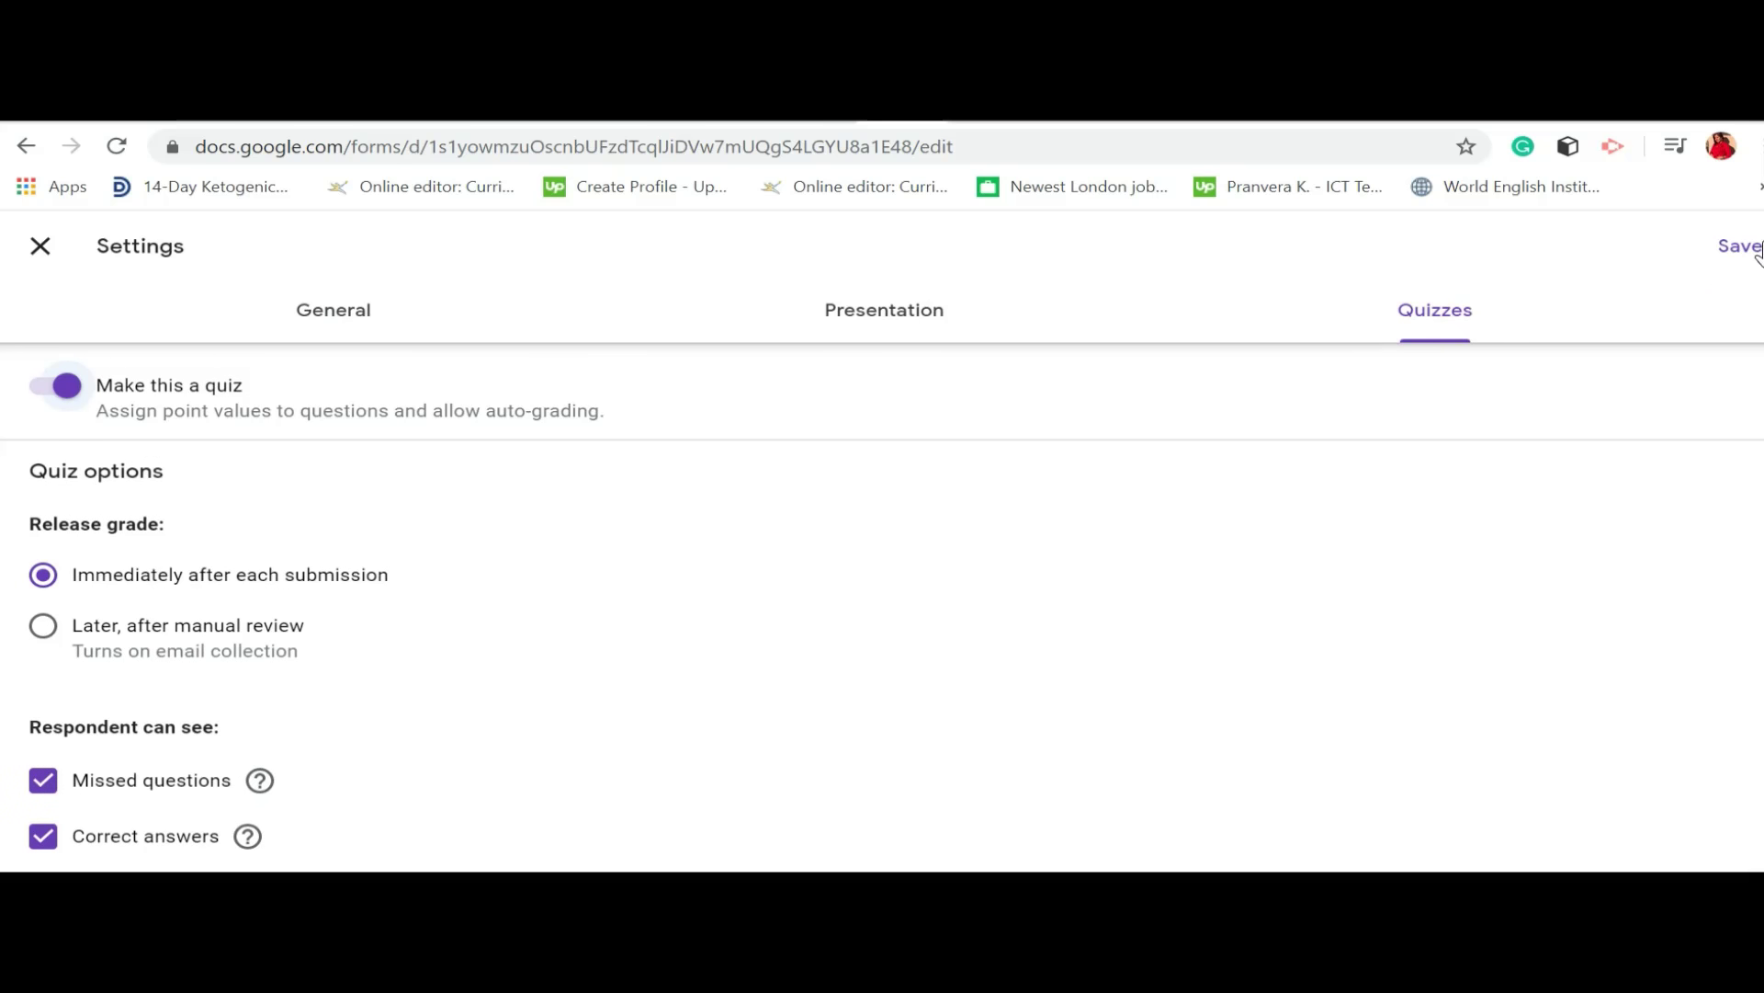
pyautogui.click(1727, 265)
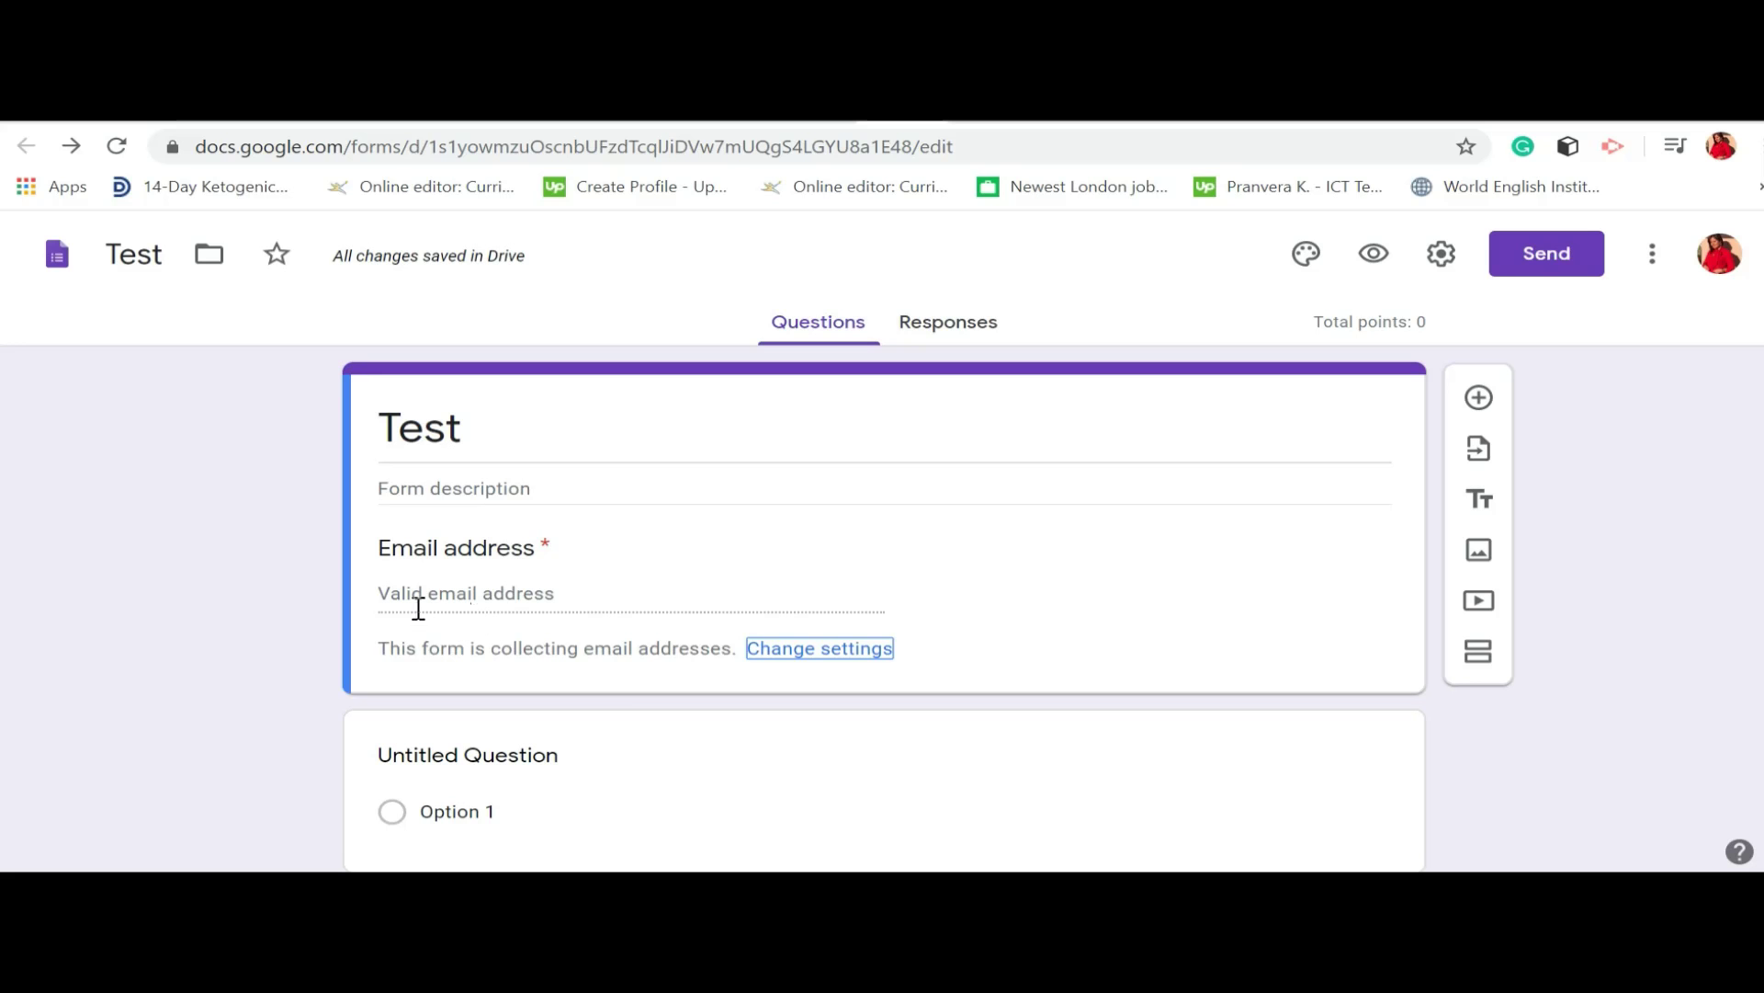
pyautogui.doubleClick(460, 593)
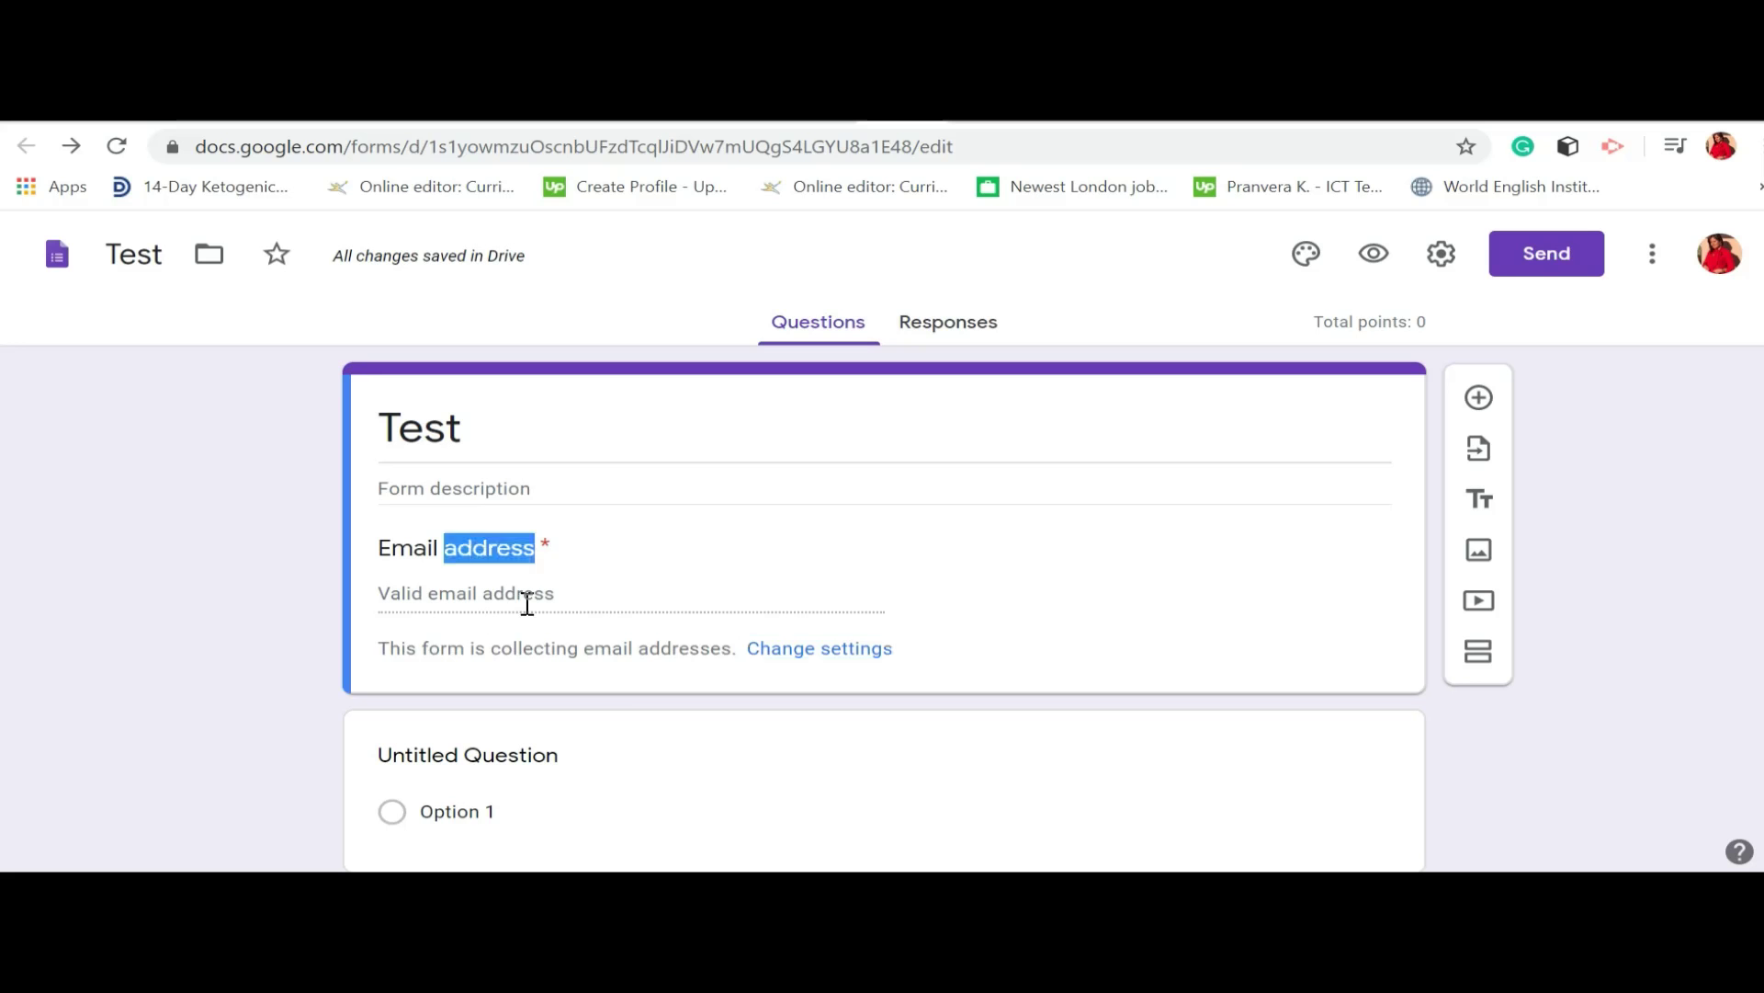
pyautogui.click(565, 619)
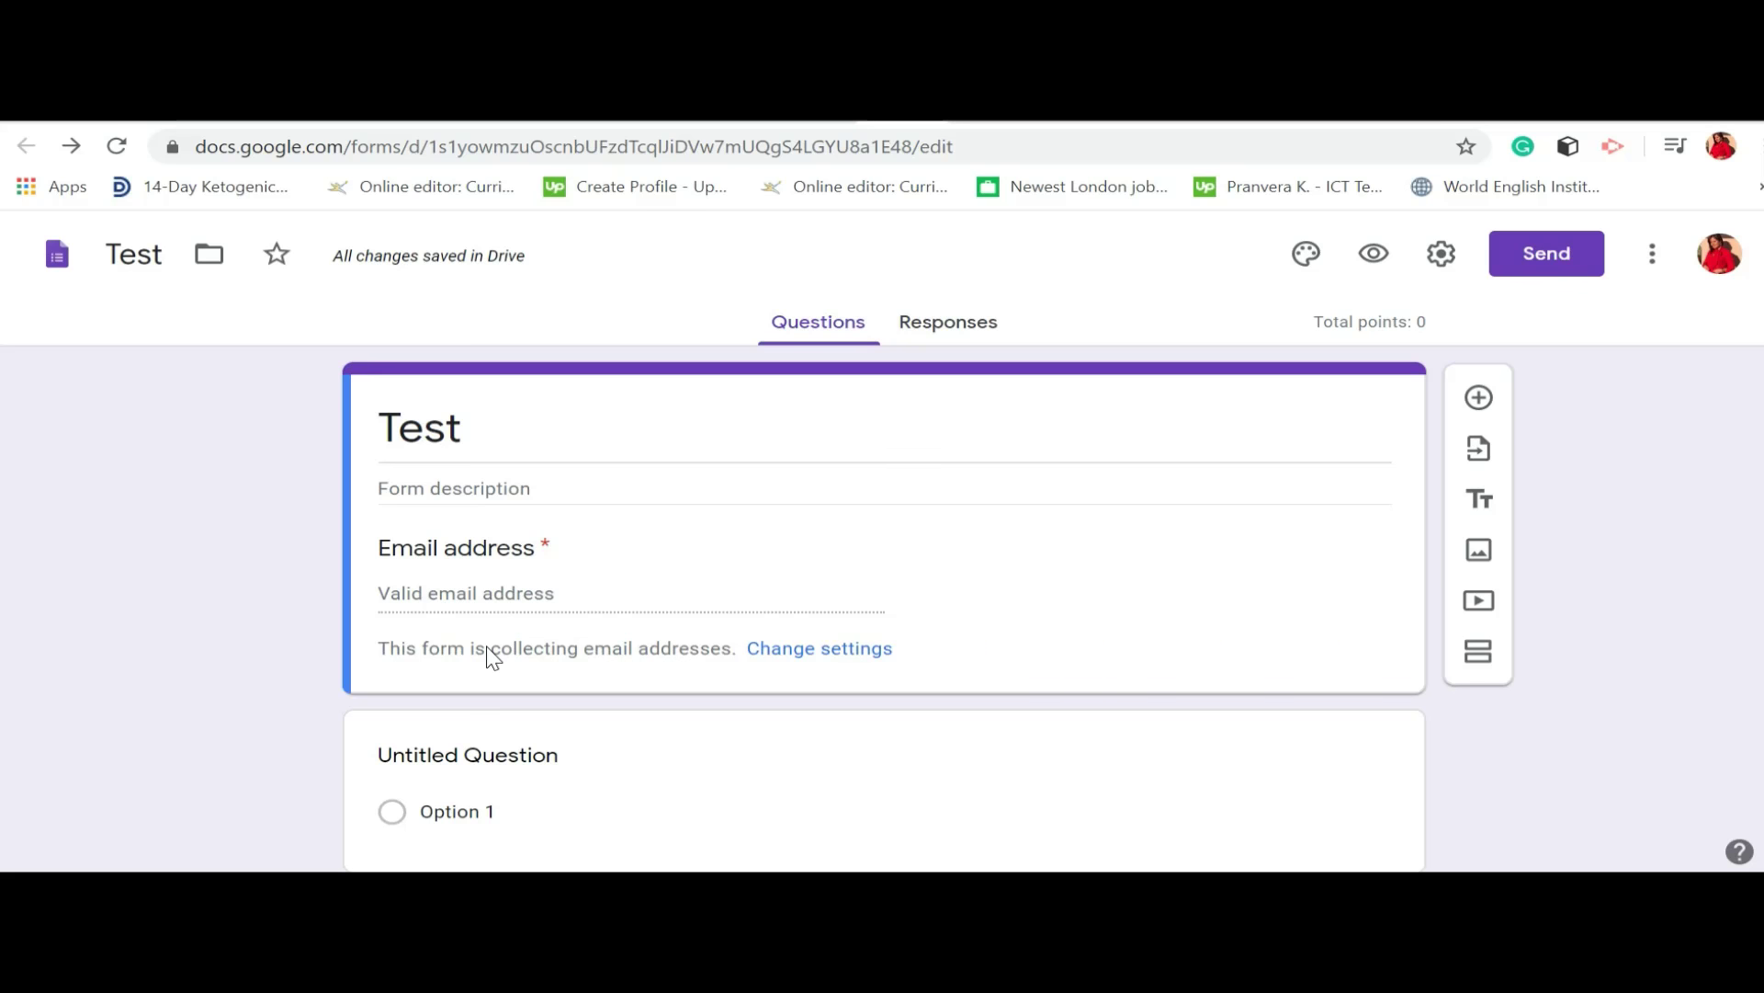
# Turn the untitled question into a short-answer question titled "emer mbiemr", and add another question below it
pyautogui.scroll(-1, 571, 592)
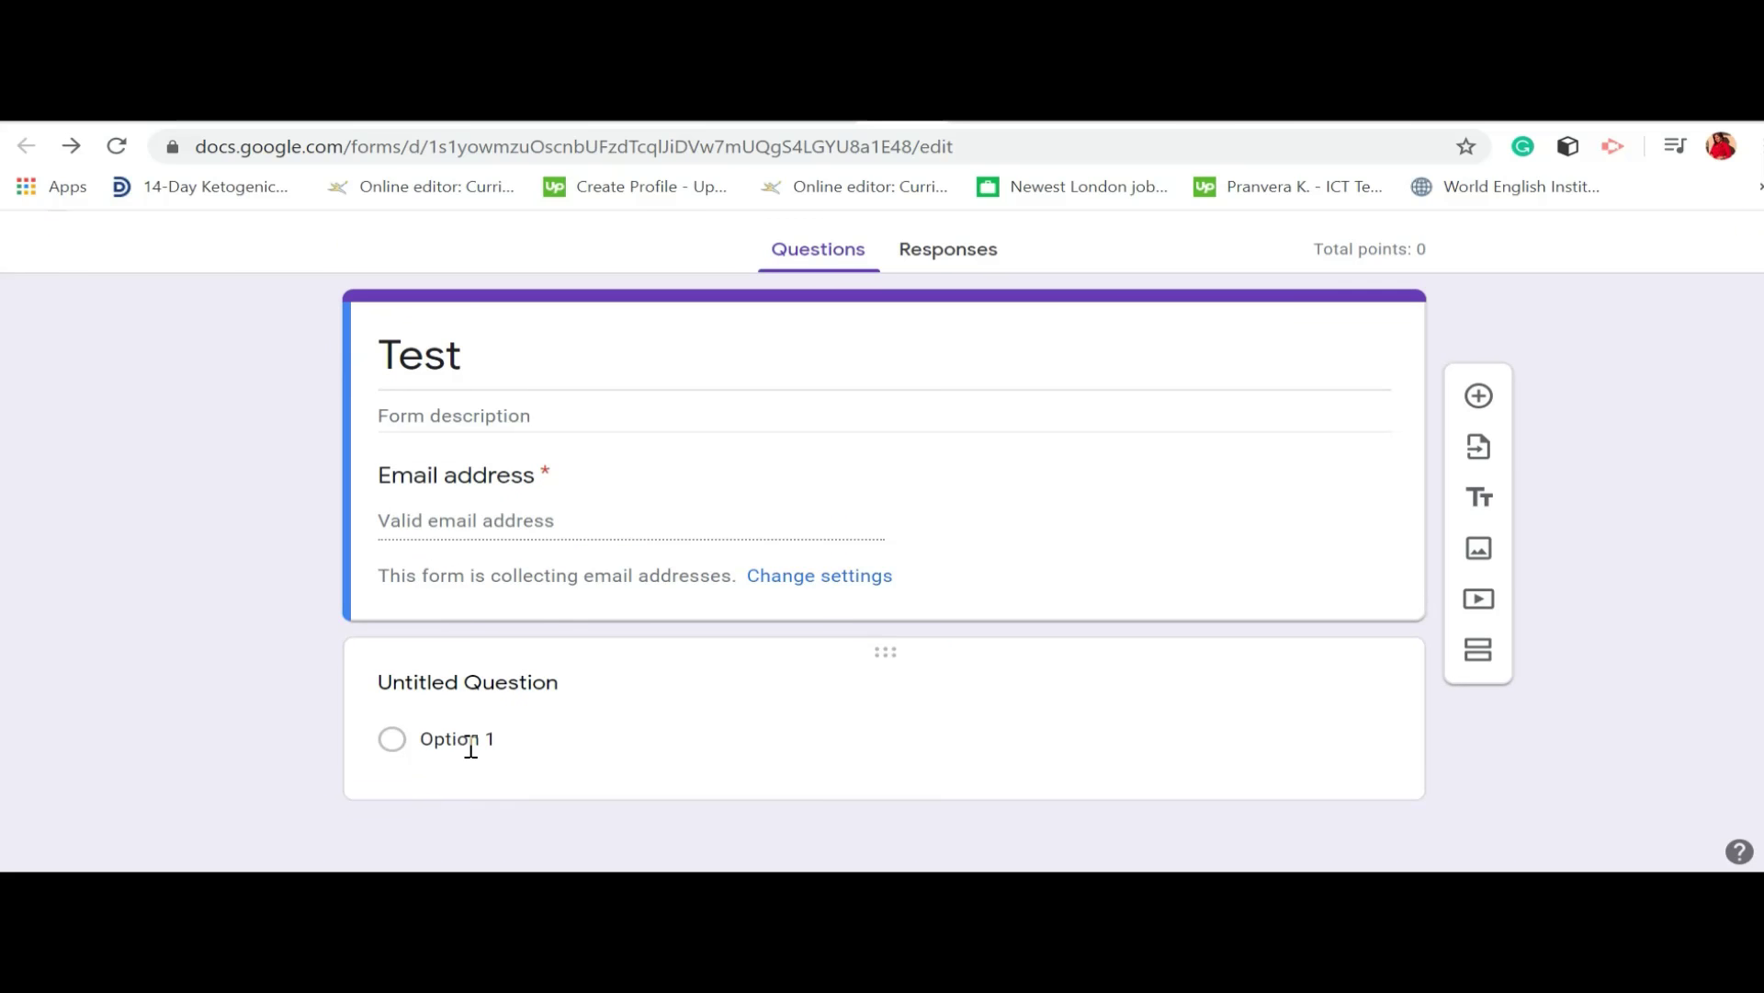
pyautogui.click(468, 750)
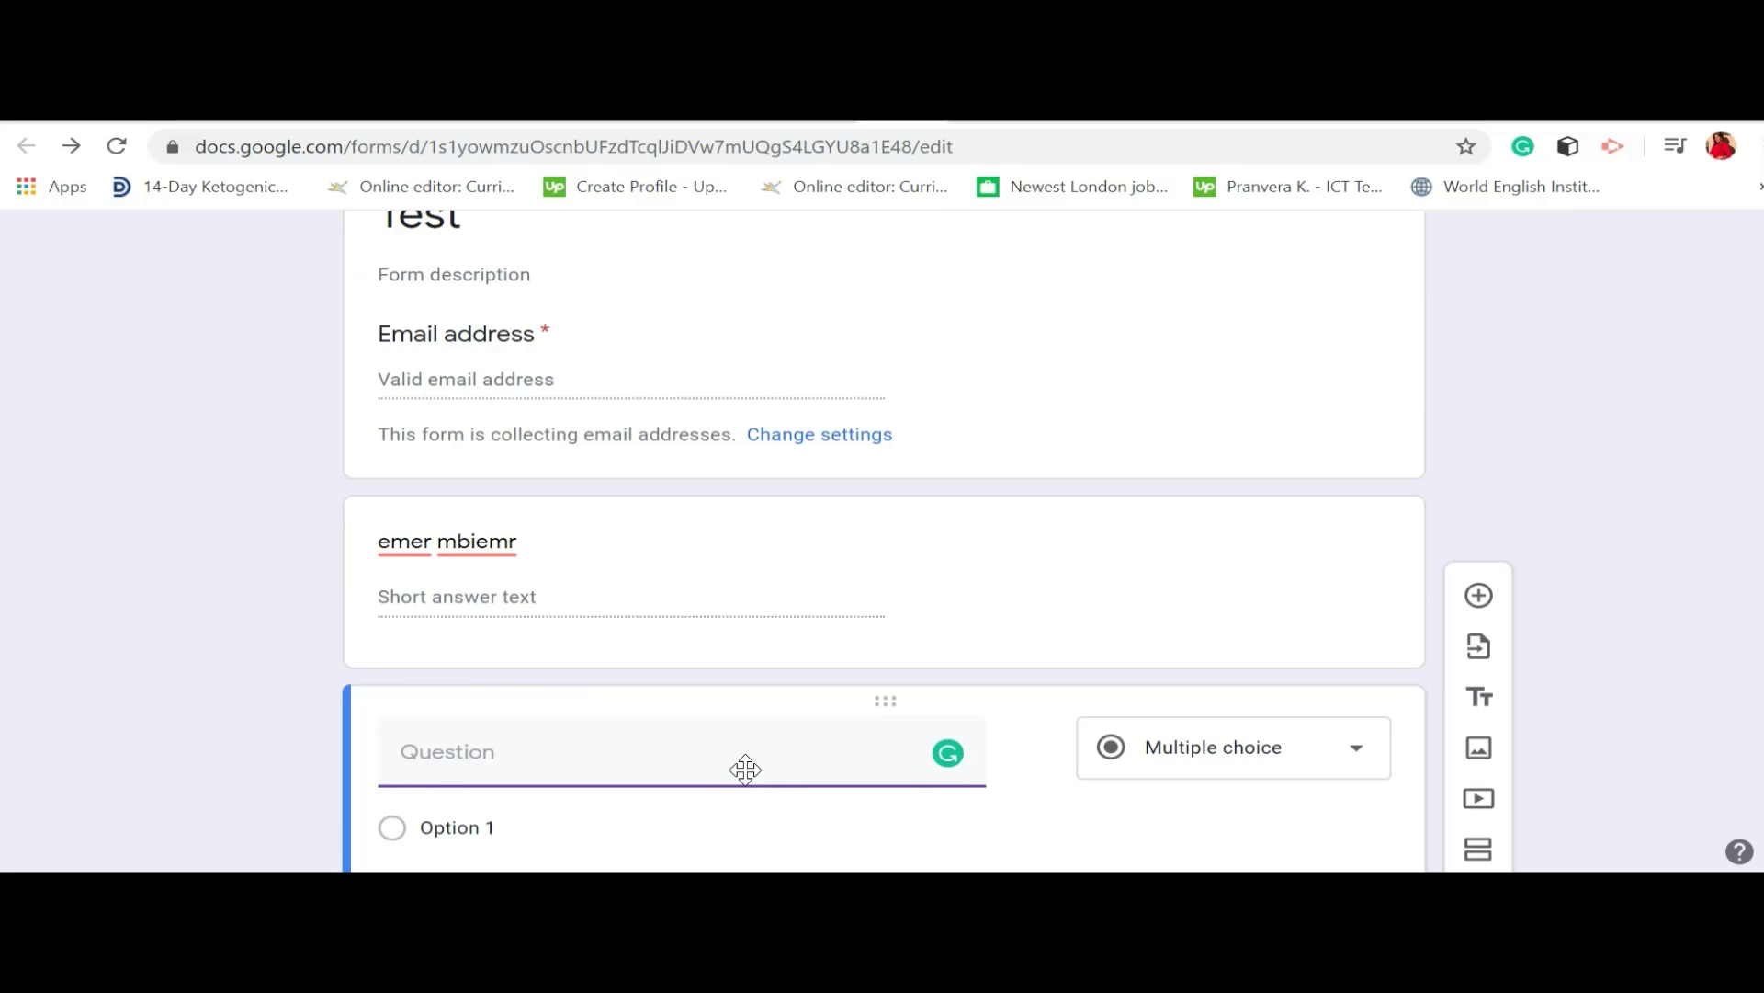
pyautogui.scroll(-2, 744, 769)
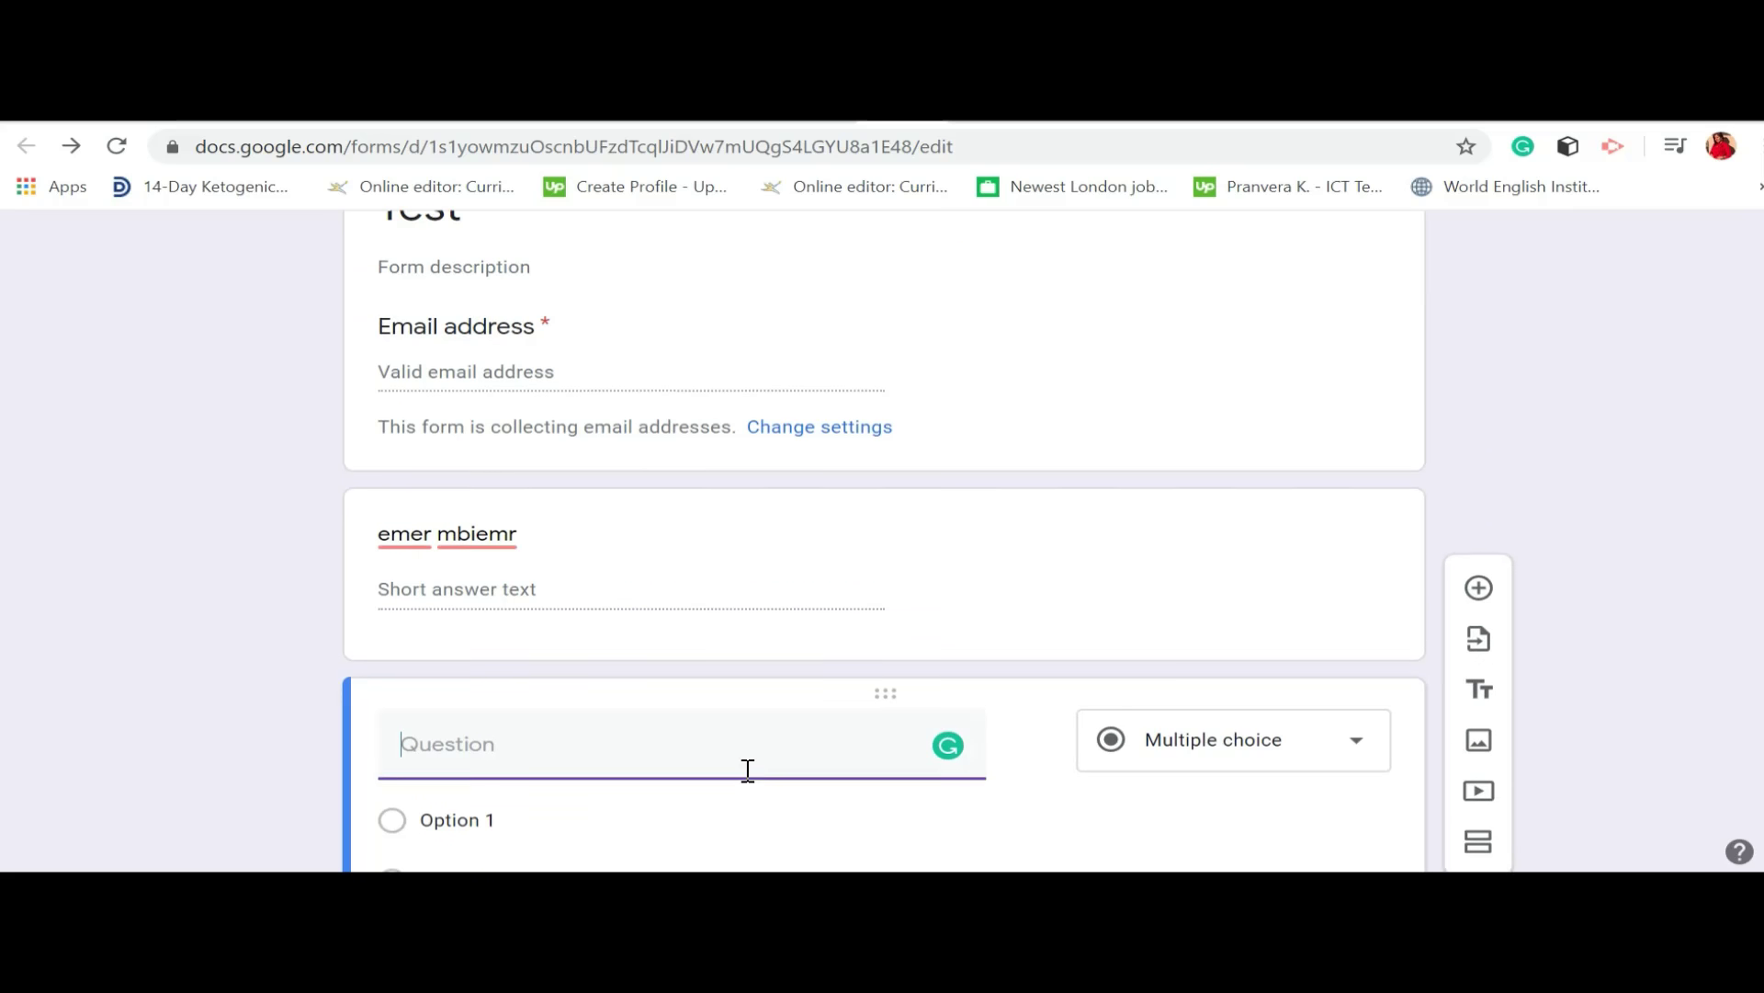
pyautogui.scroll(-1, 584, 572)
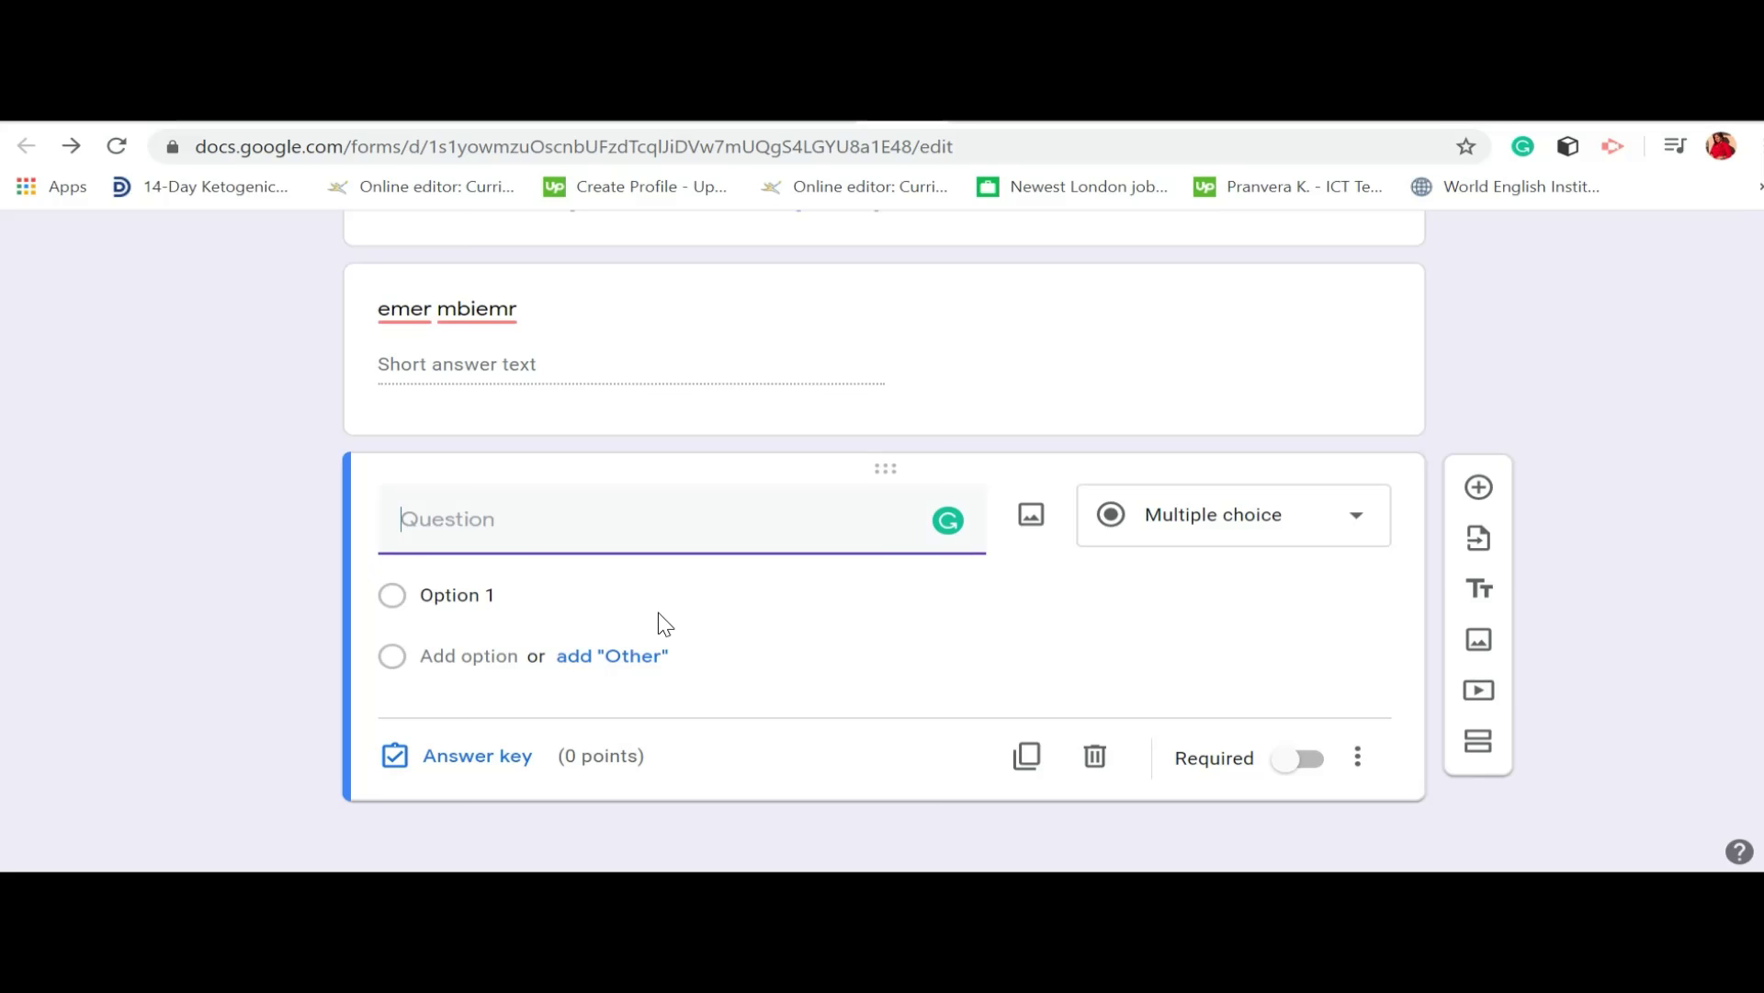
# Enter "Gjeni rrenjet e ekuacionit te grates s e dyte" as the second question with the Short answer type
pyautogui.click(1598, 416)
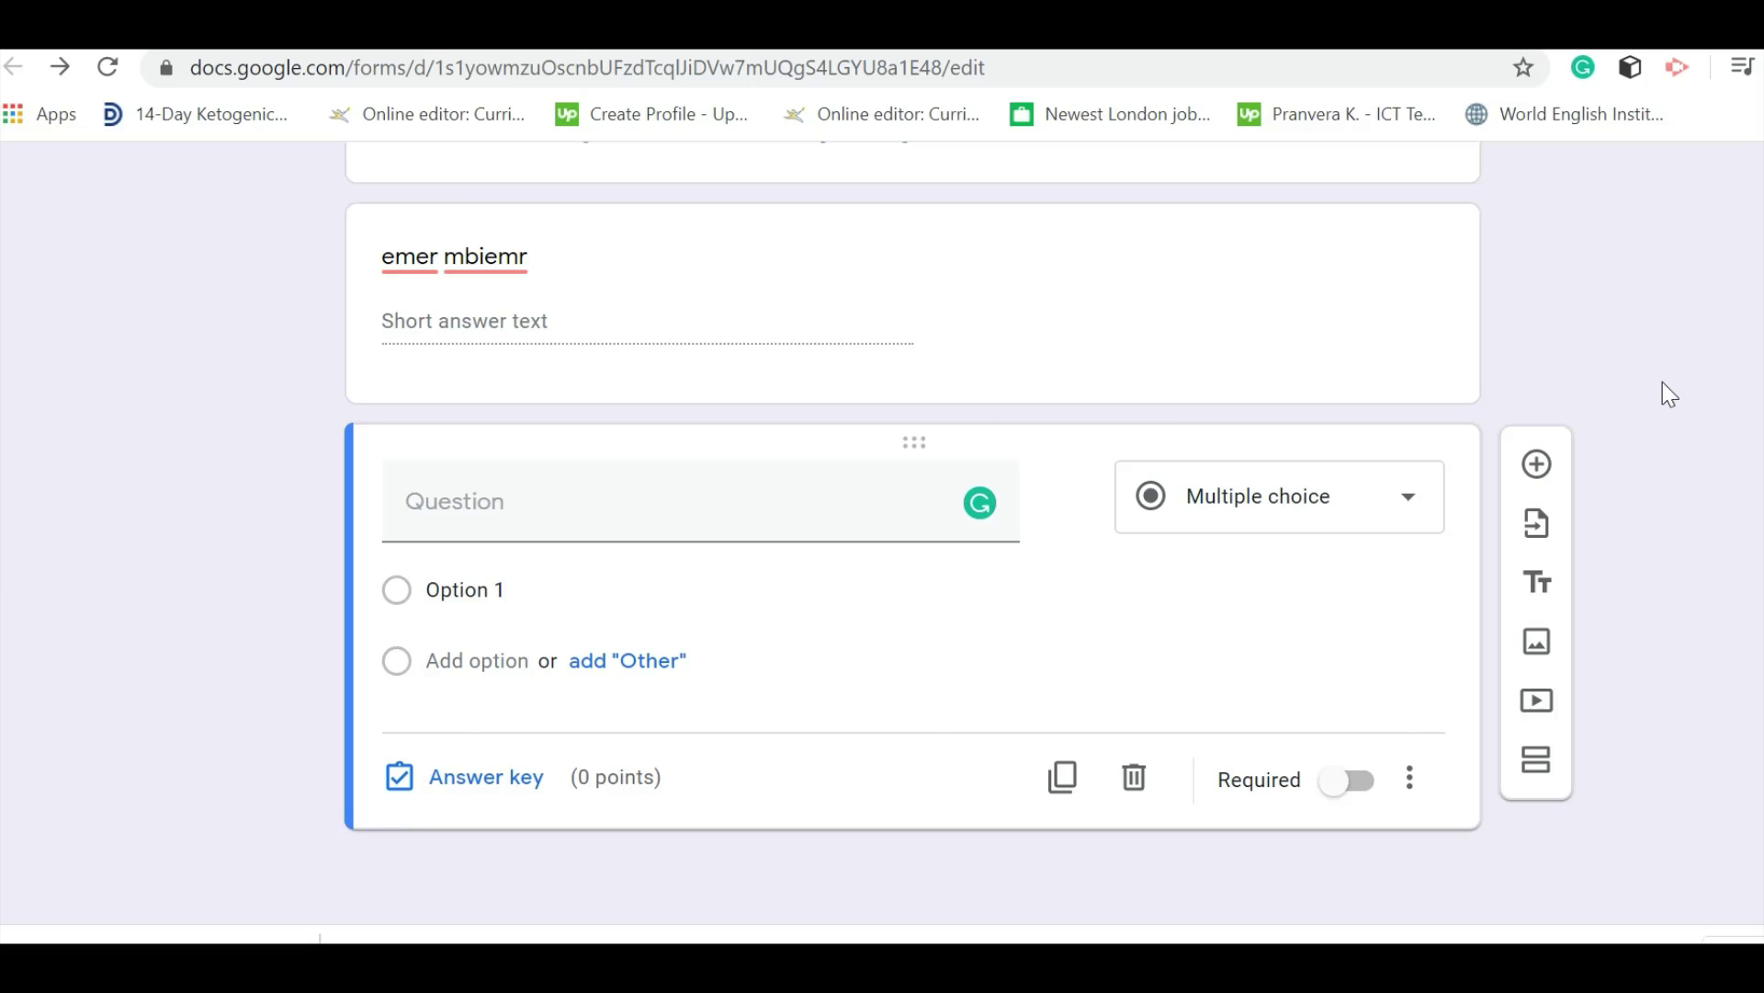
pyautogui.click(661, 518)
pyautogui.write('Gjeni rrenjet e ekuacionit te grates s e dyte')
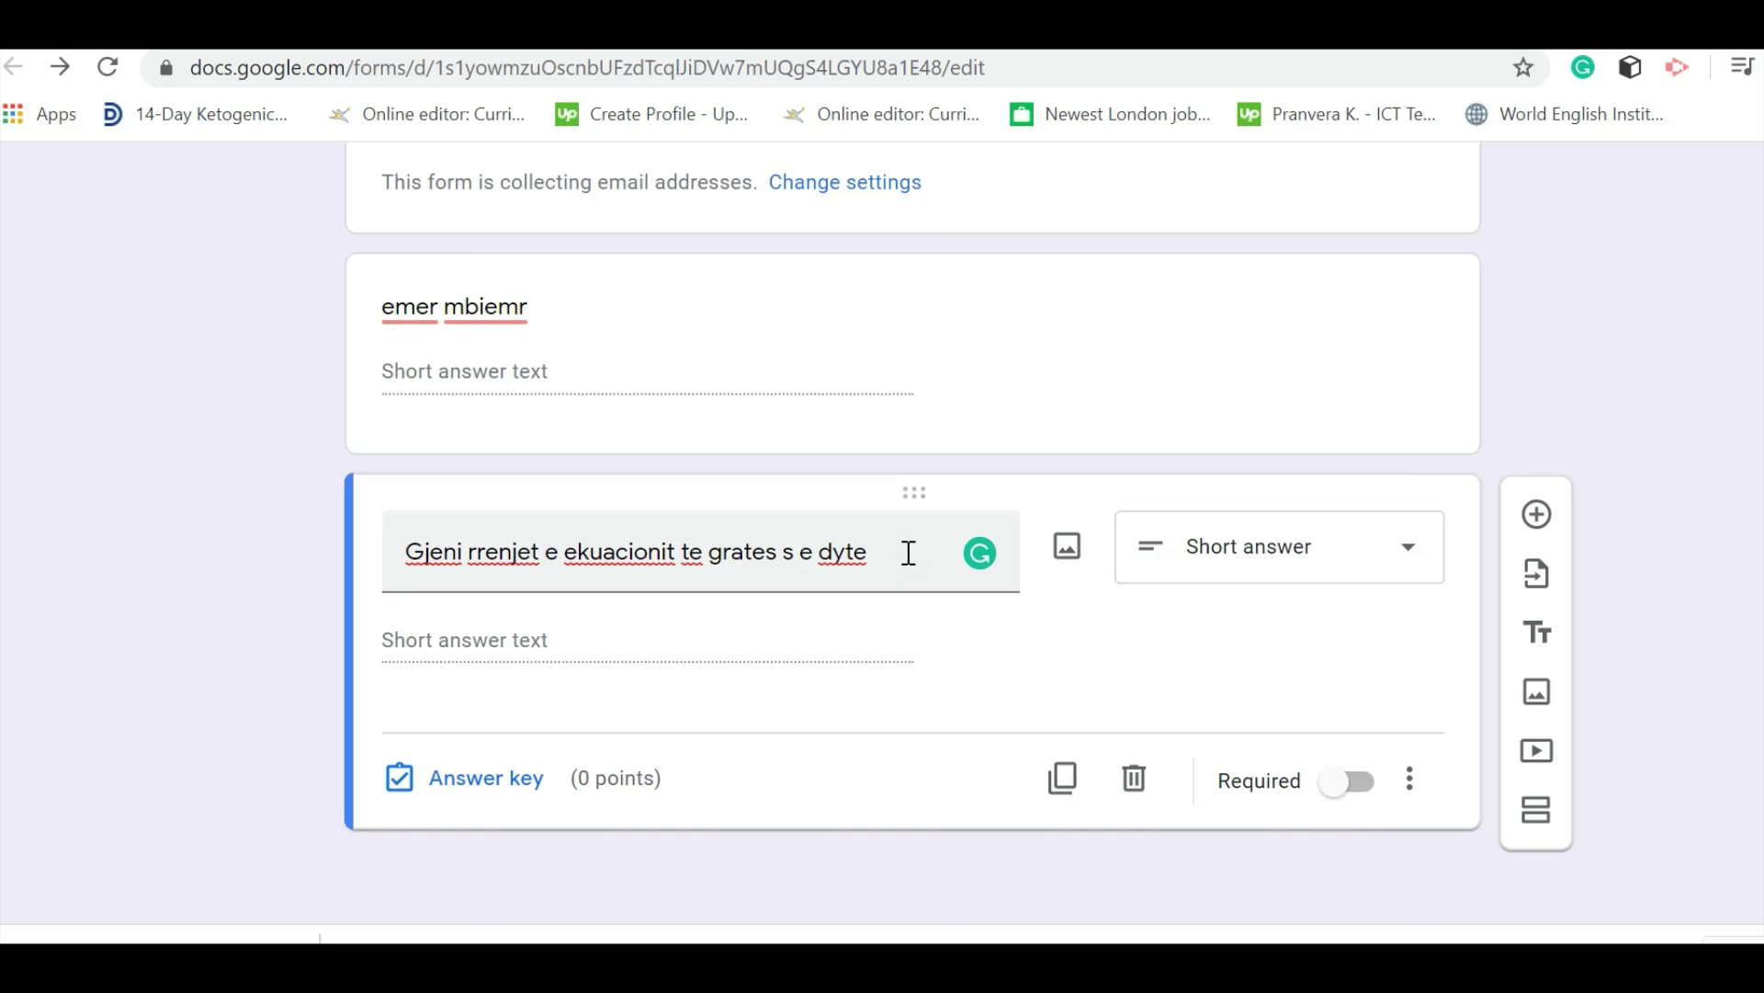
pyautogui.click(1067, 556)
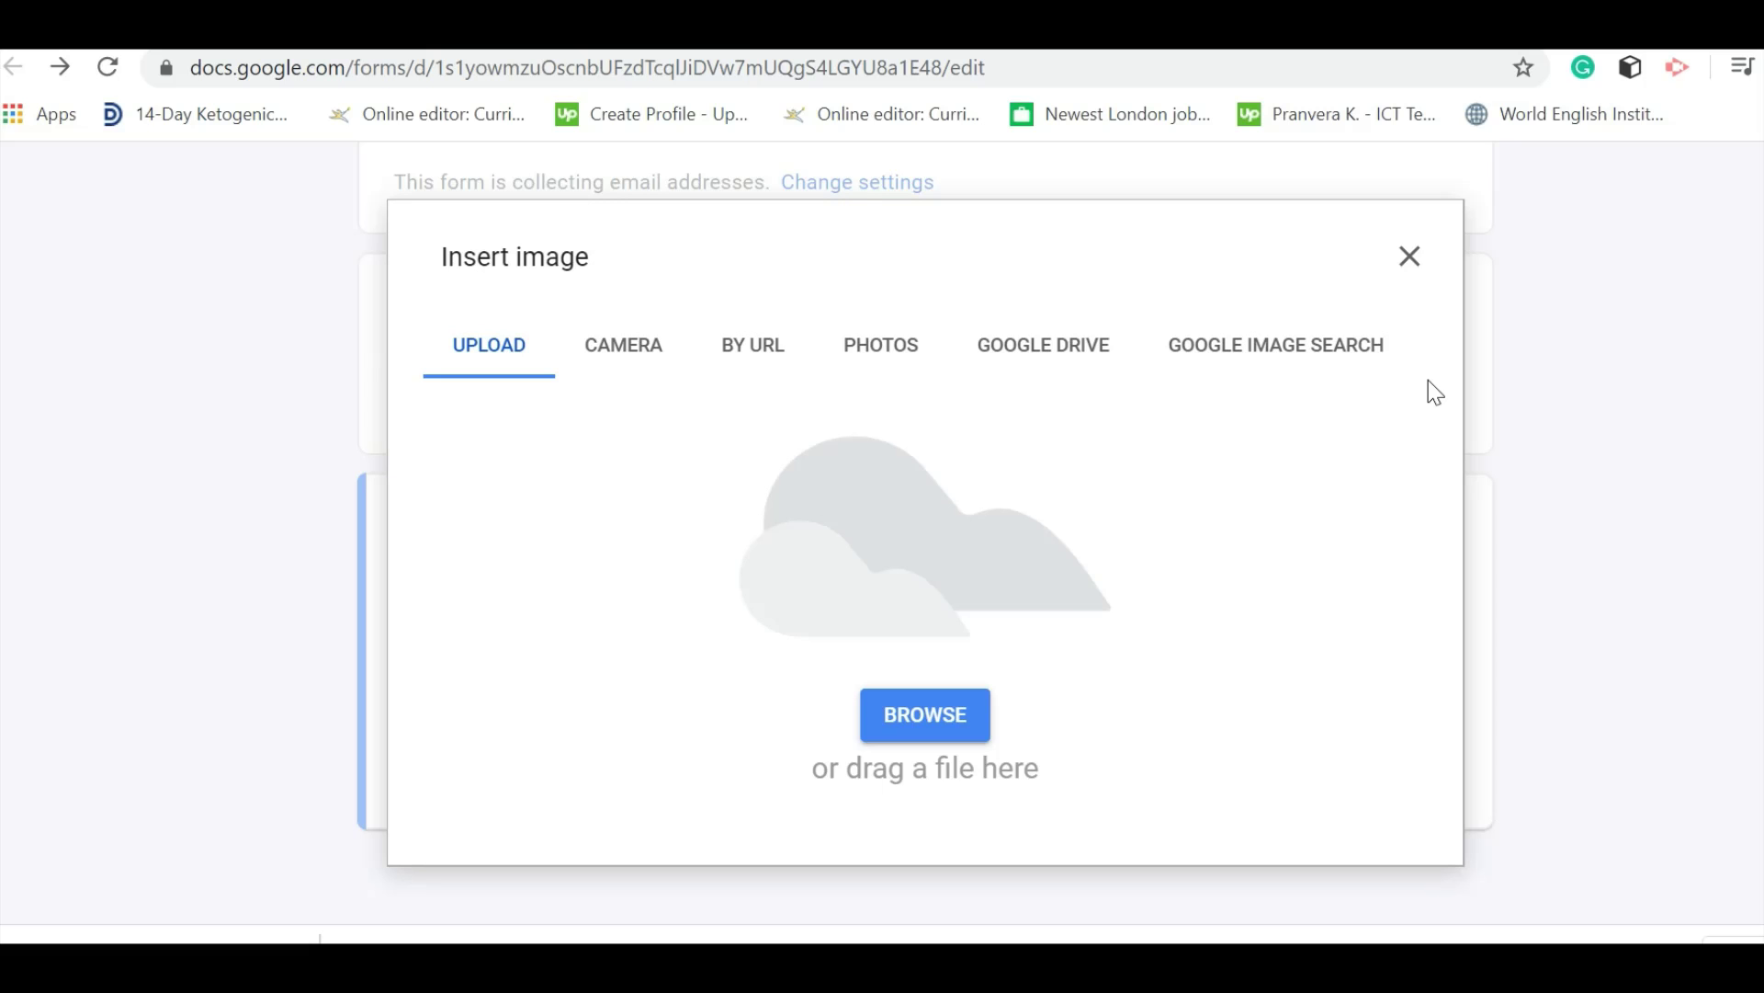
pyautogui.click(946, 716)
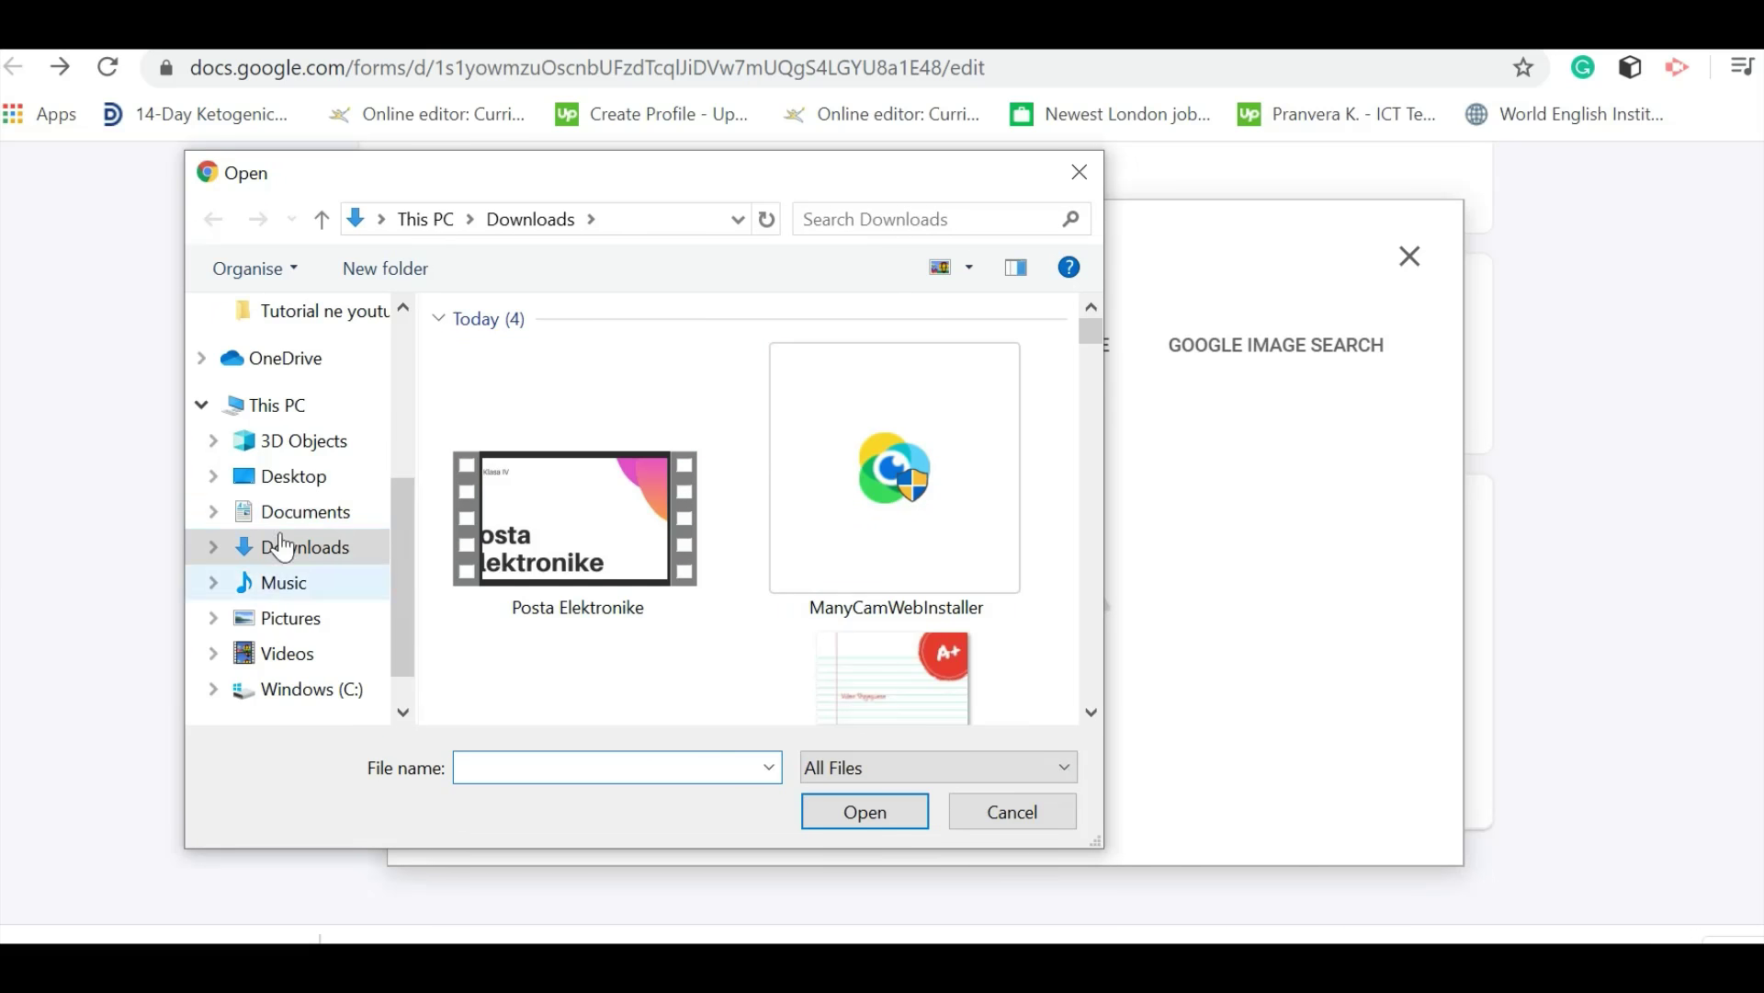
pyautogui.scroll(3, 327, 450)
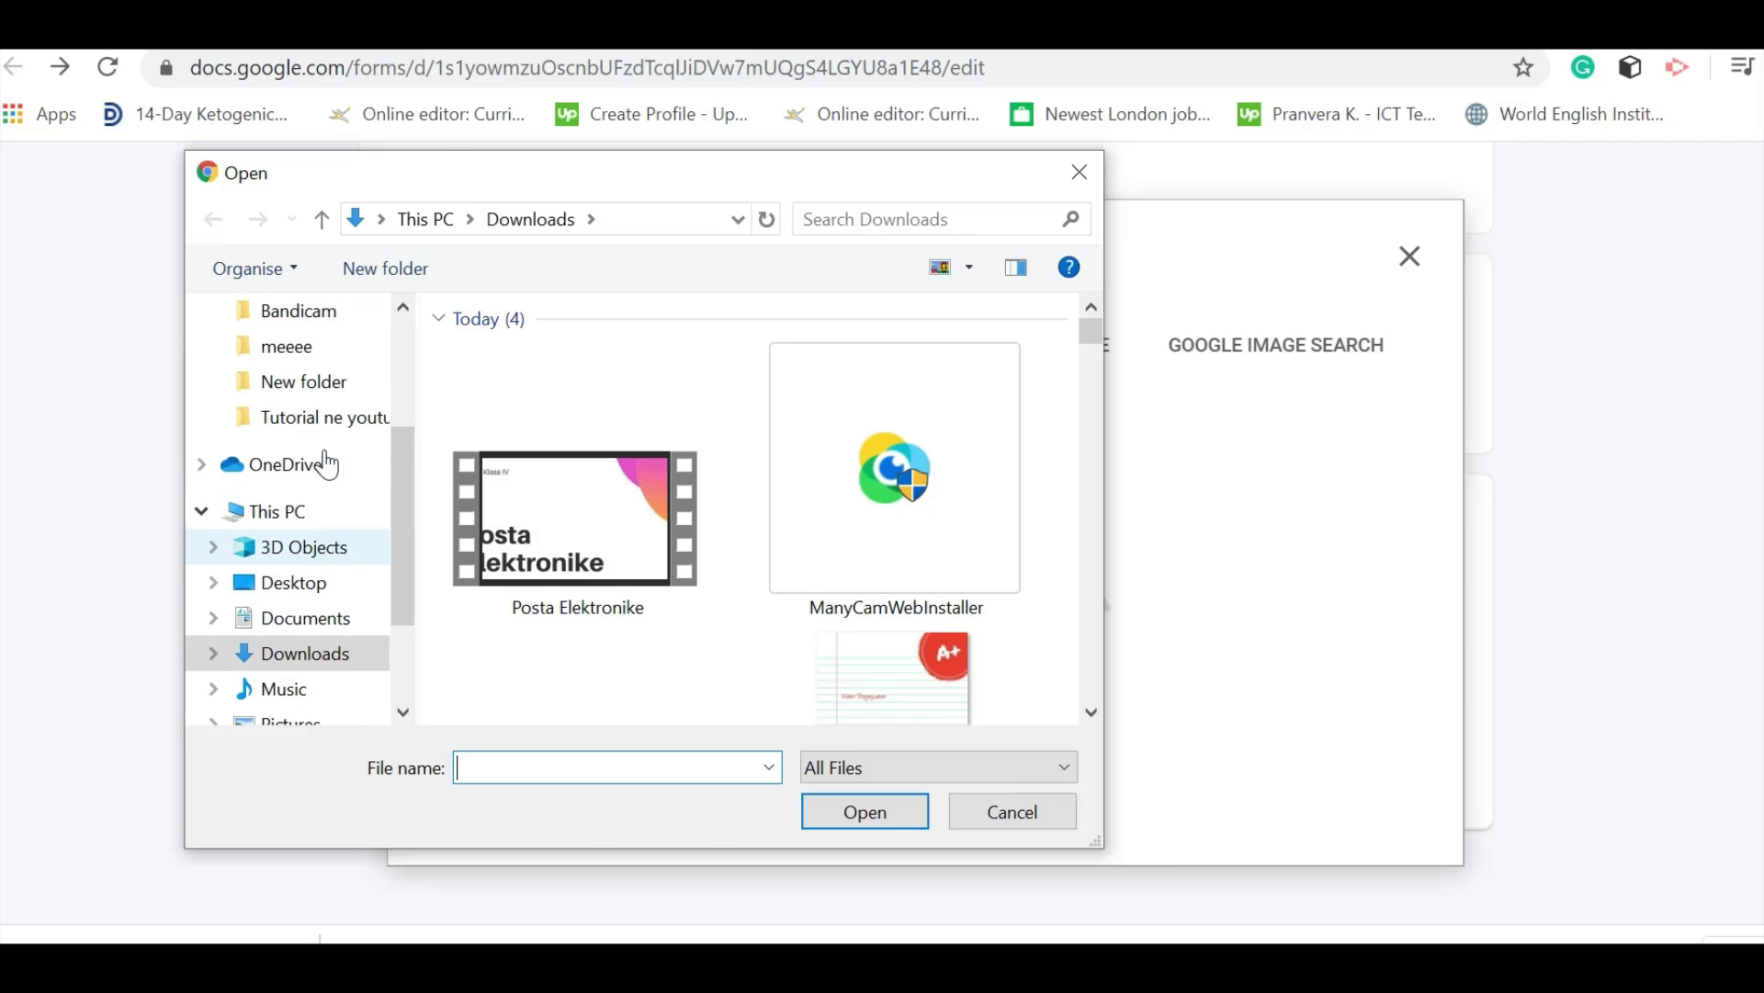
pyautogui.click(307, 346)
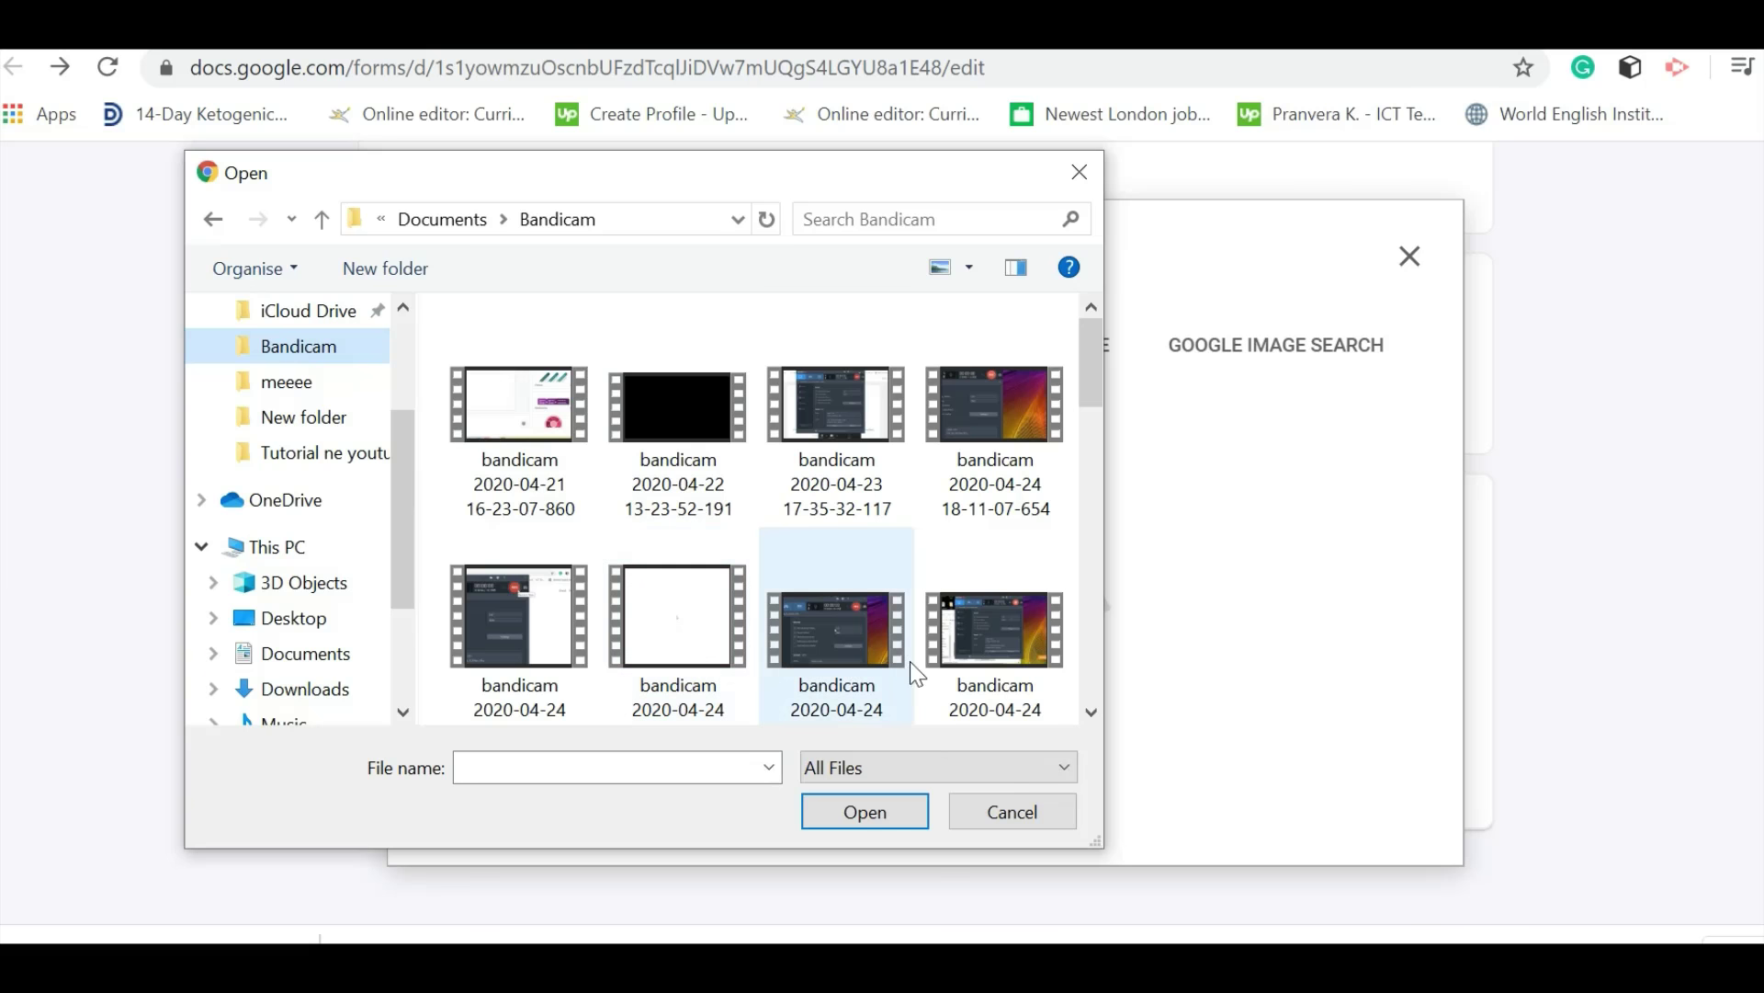
pyautogui.scroll(-2, 880, 469)
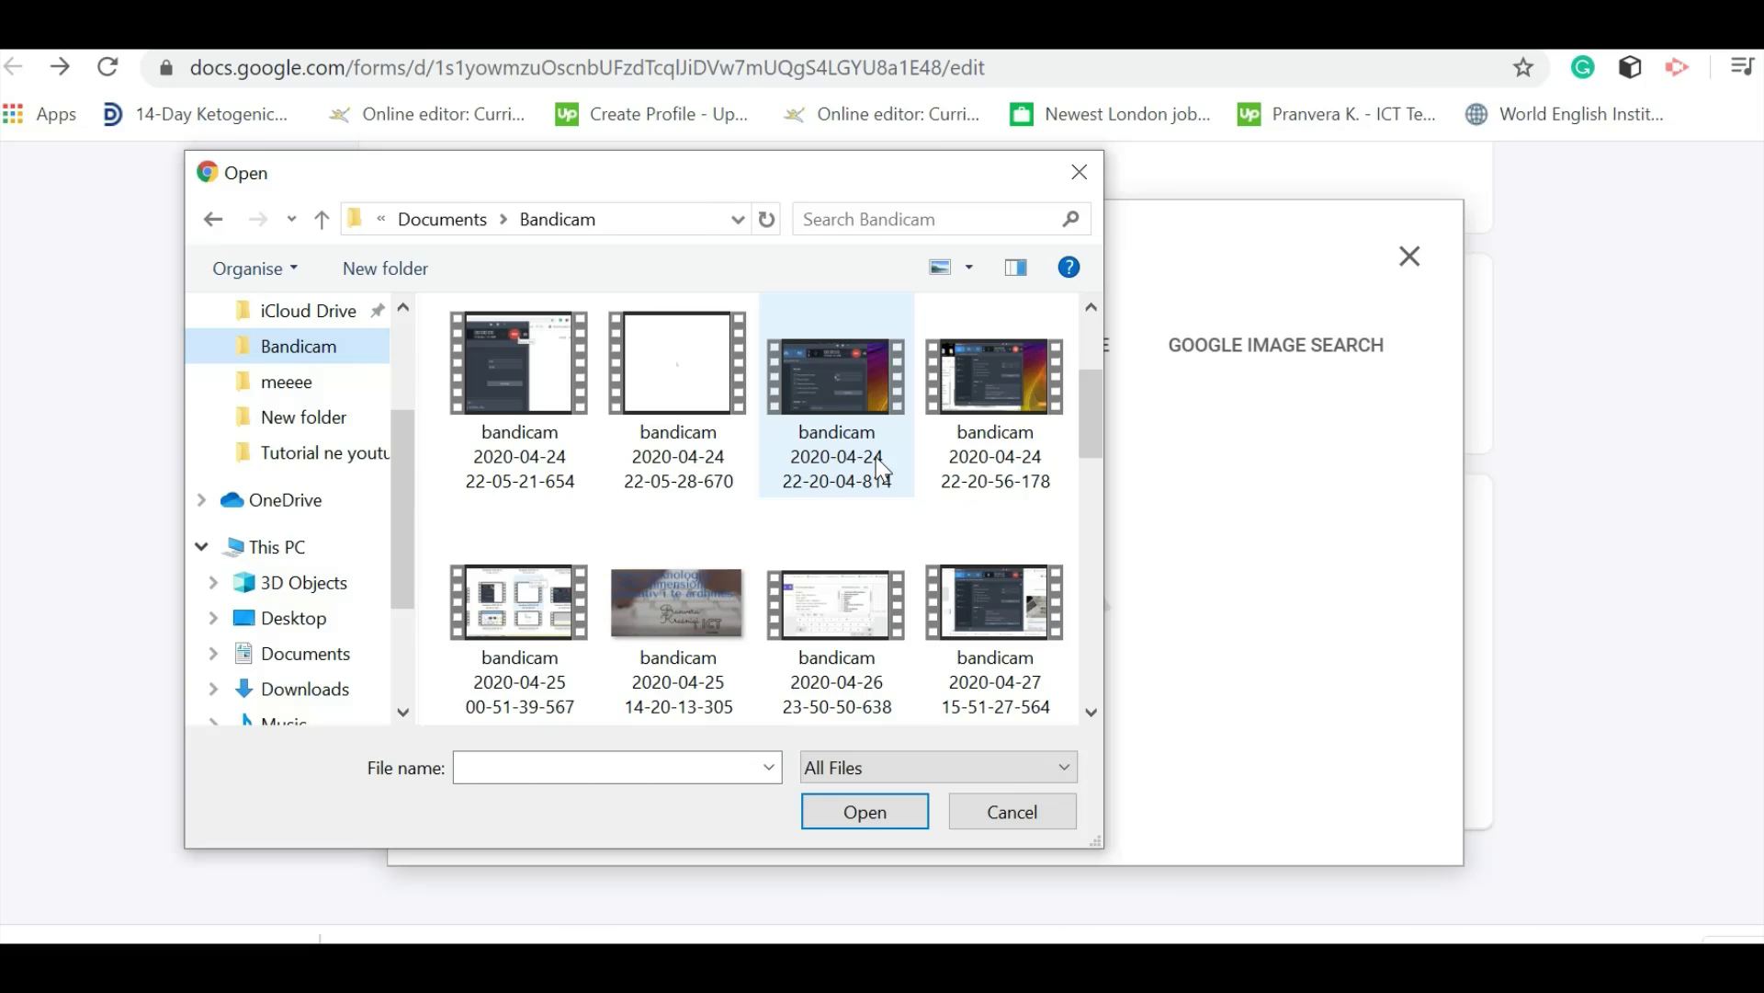
pyautogui.scroll(-4, 880, 468)
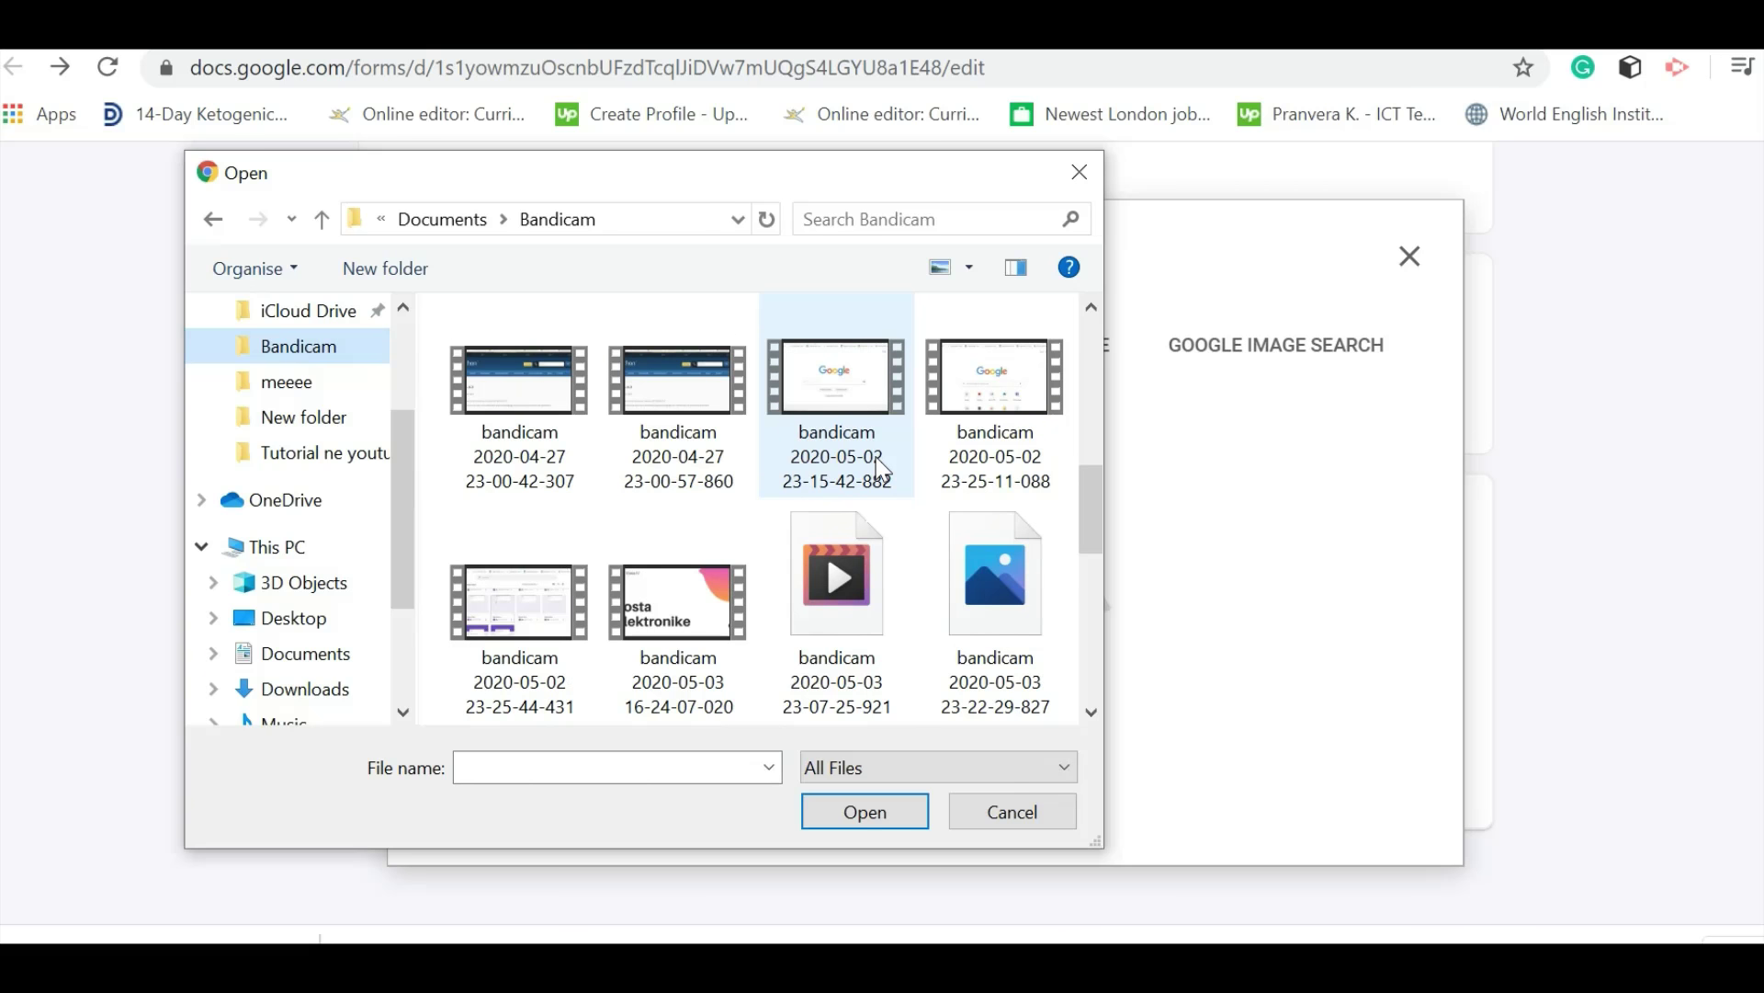
pyautogui.scroll(-2, 879, 469)
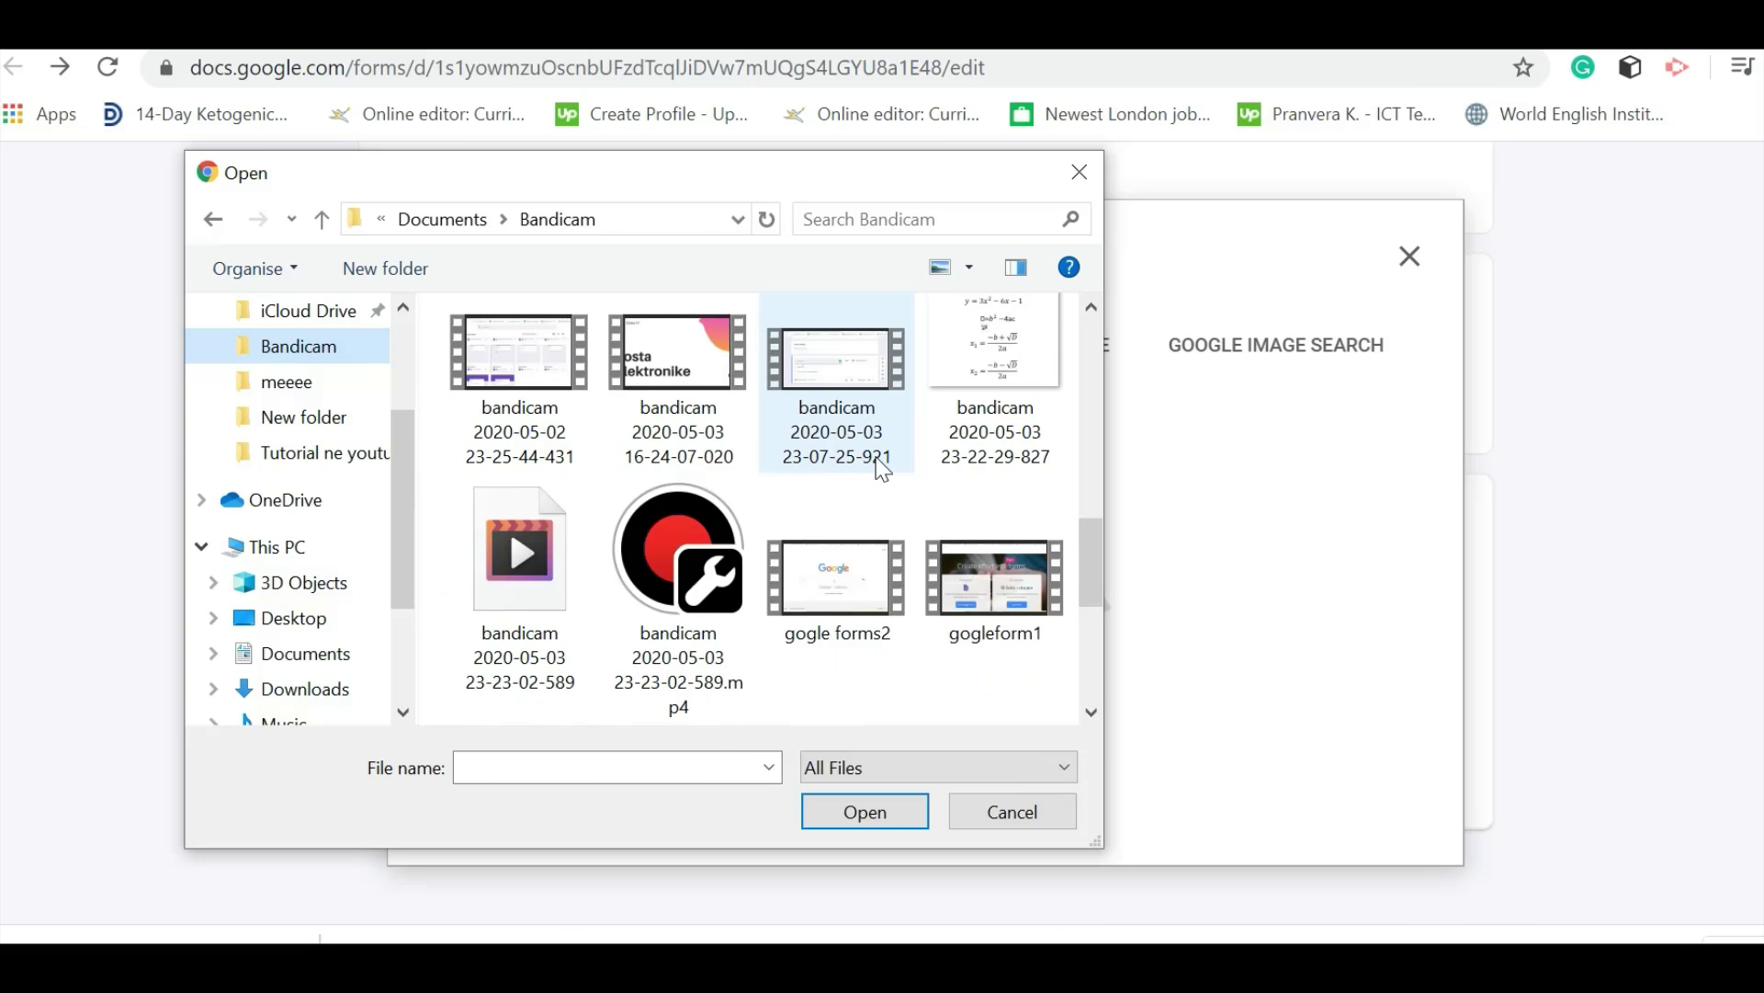
pyautogui.click(976, 350)
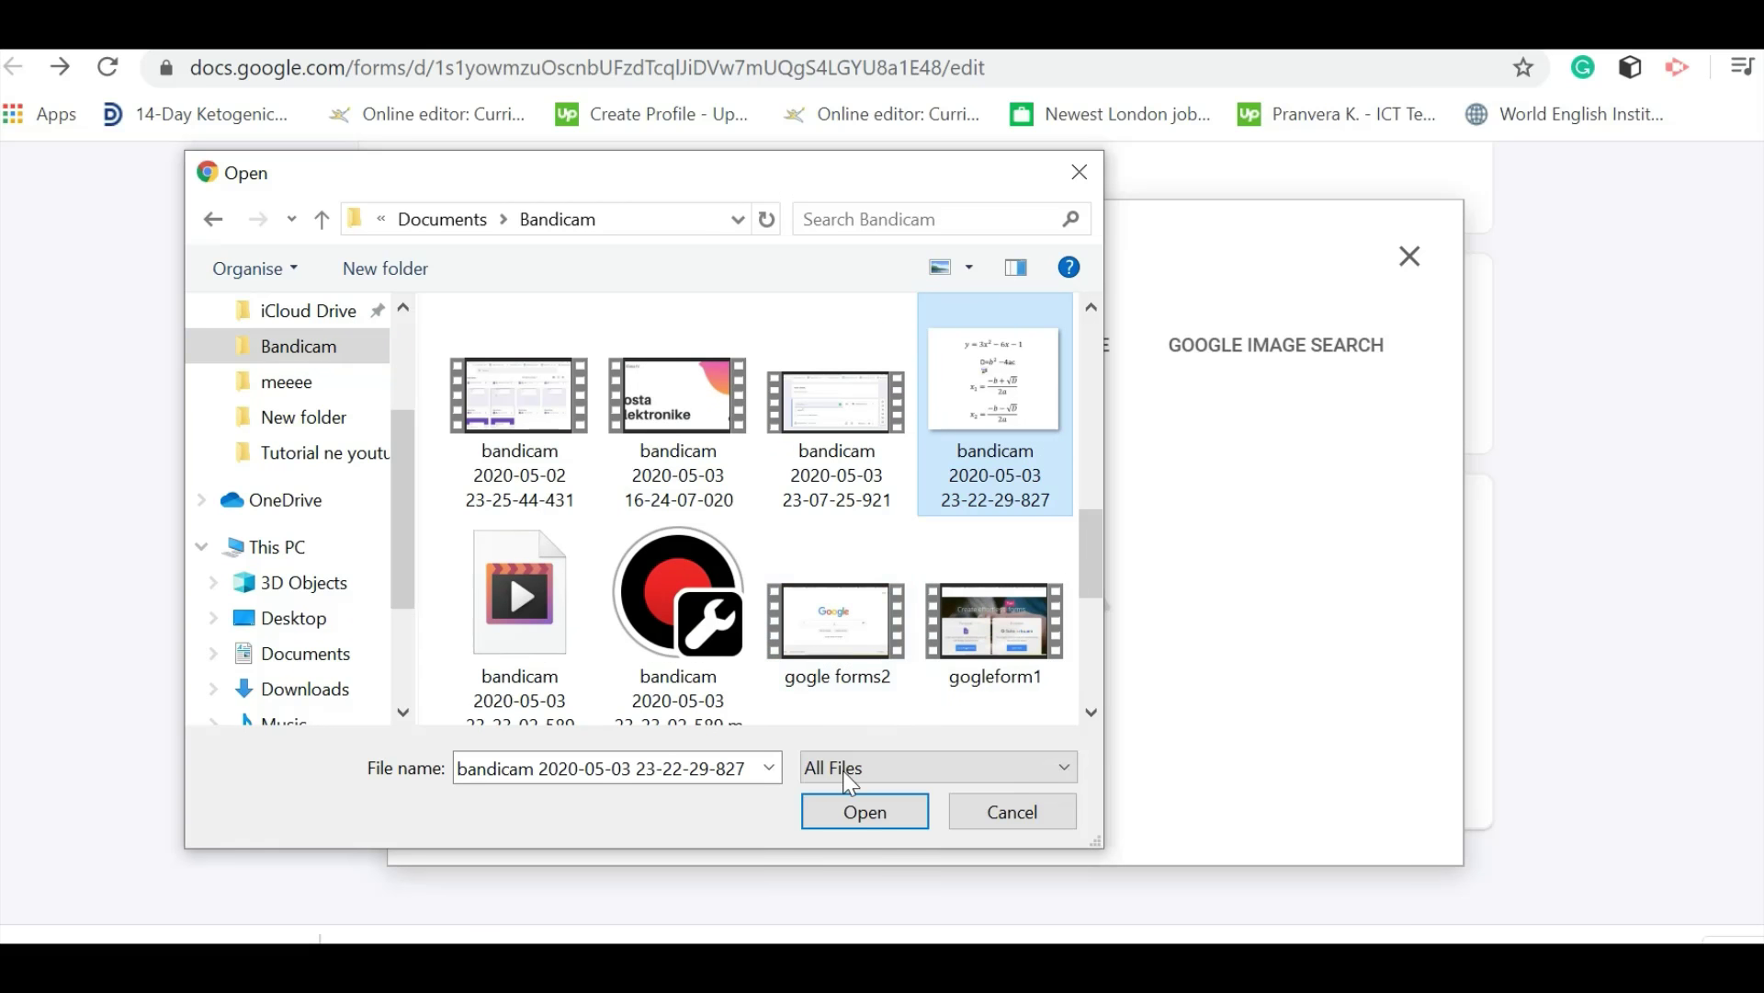
pyautogui.click(855, 816)
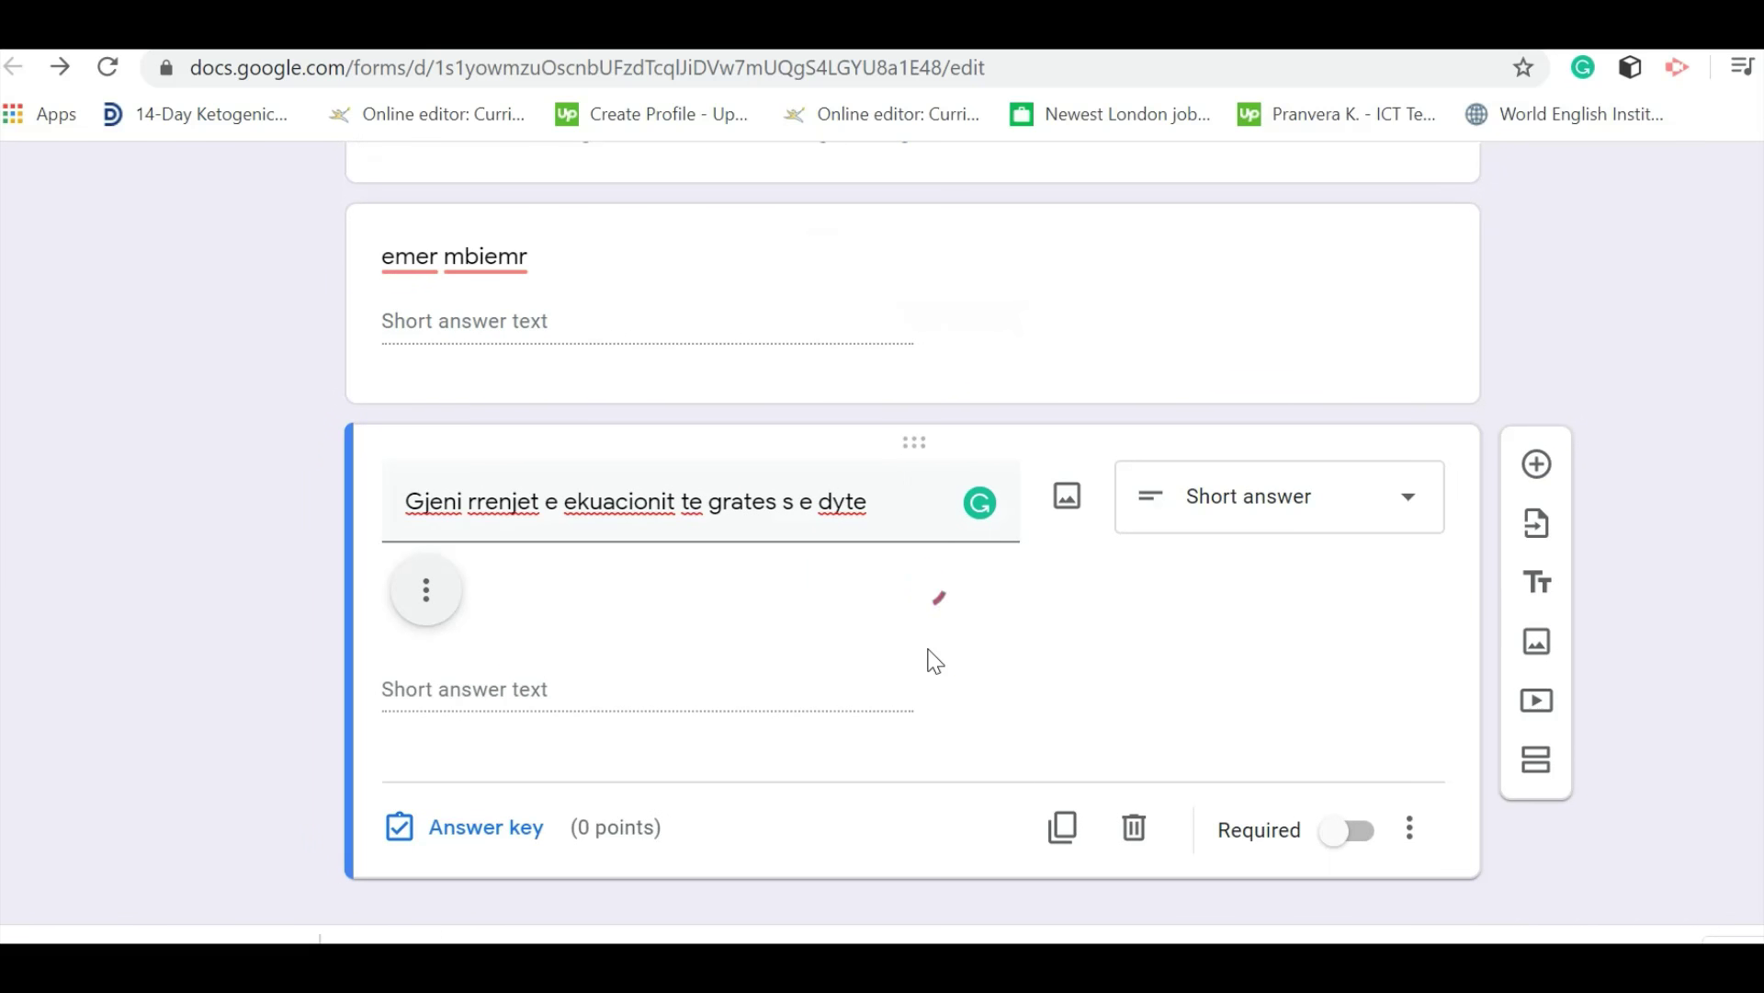
# Append "kur se x1 dhe x 2 kane formulat e meposhtme" to the end of the quadratic-equation question's text
pyautogui.scroll(-5, 905, 574)
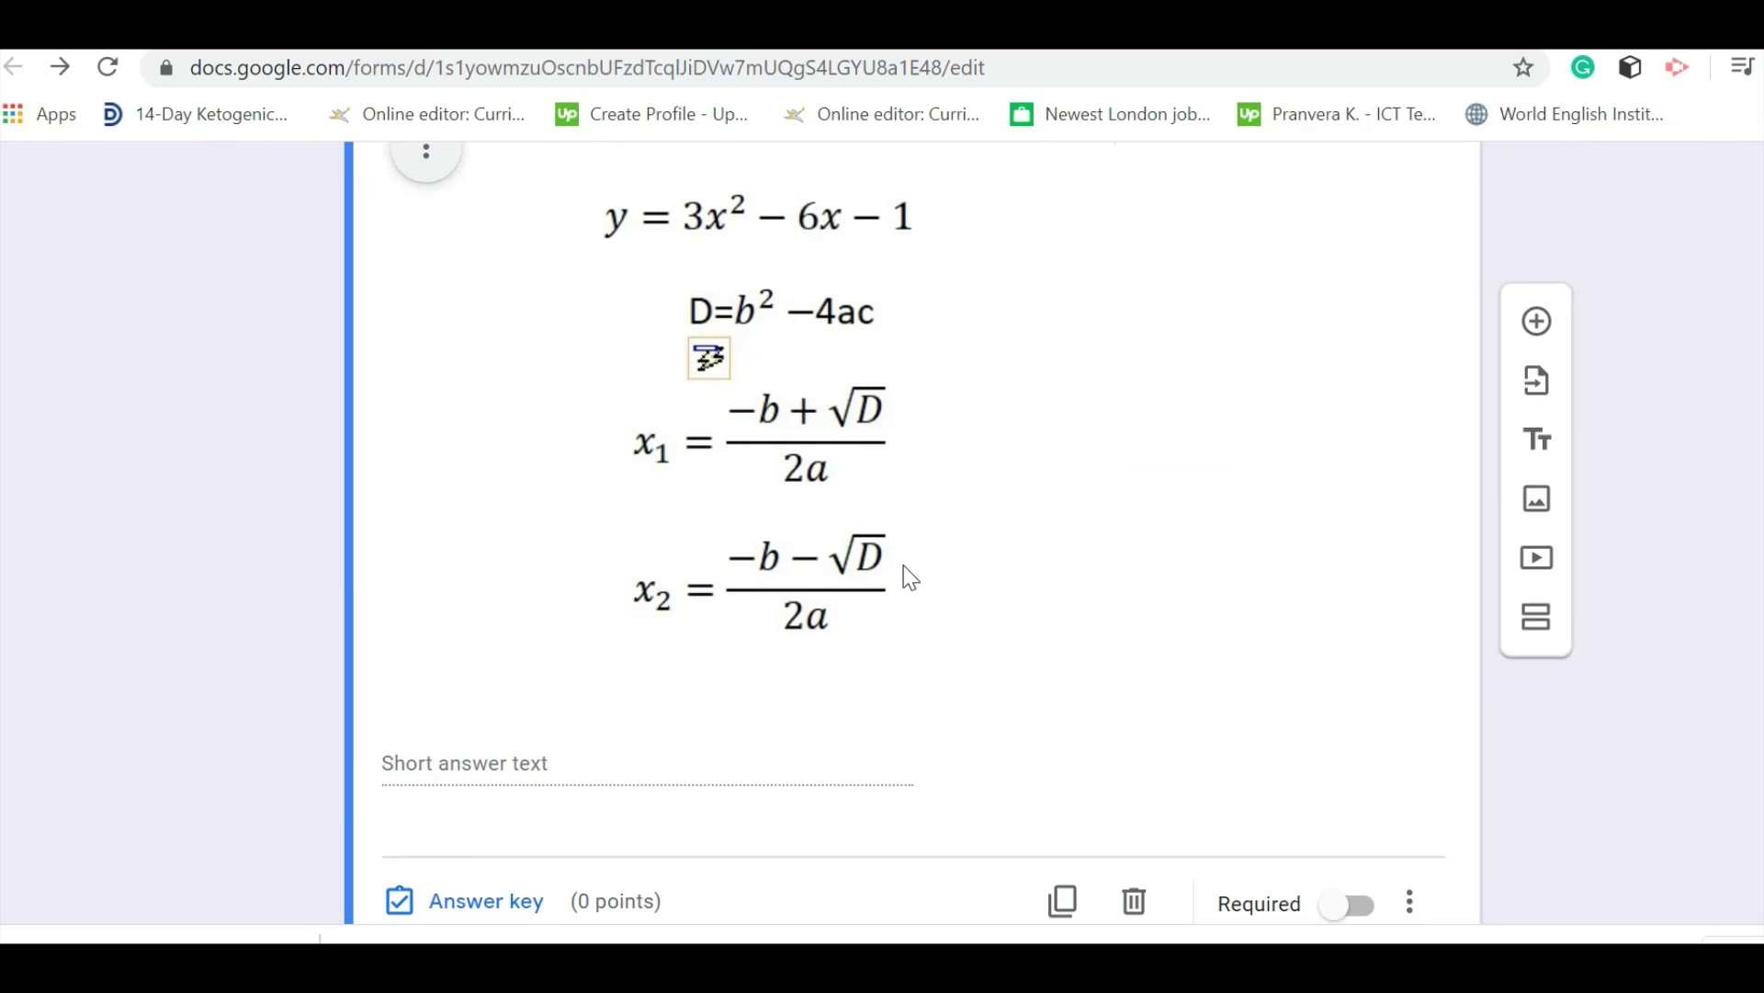
pyautogui.scroll(2, 910, 577)
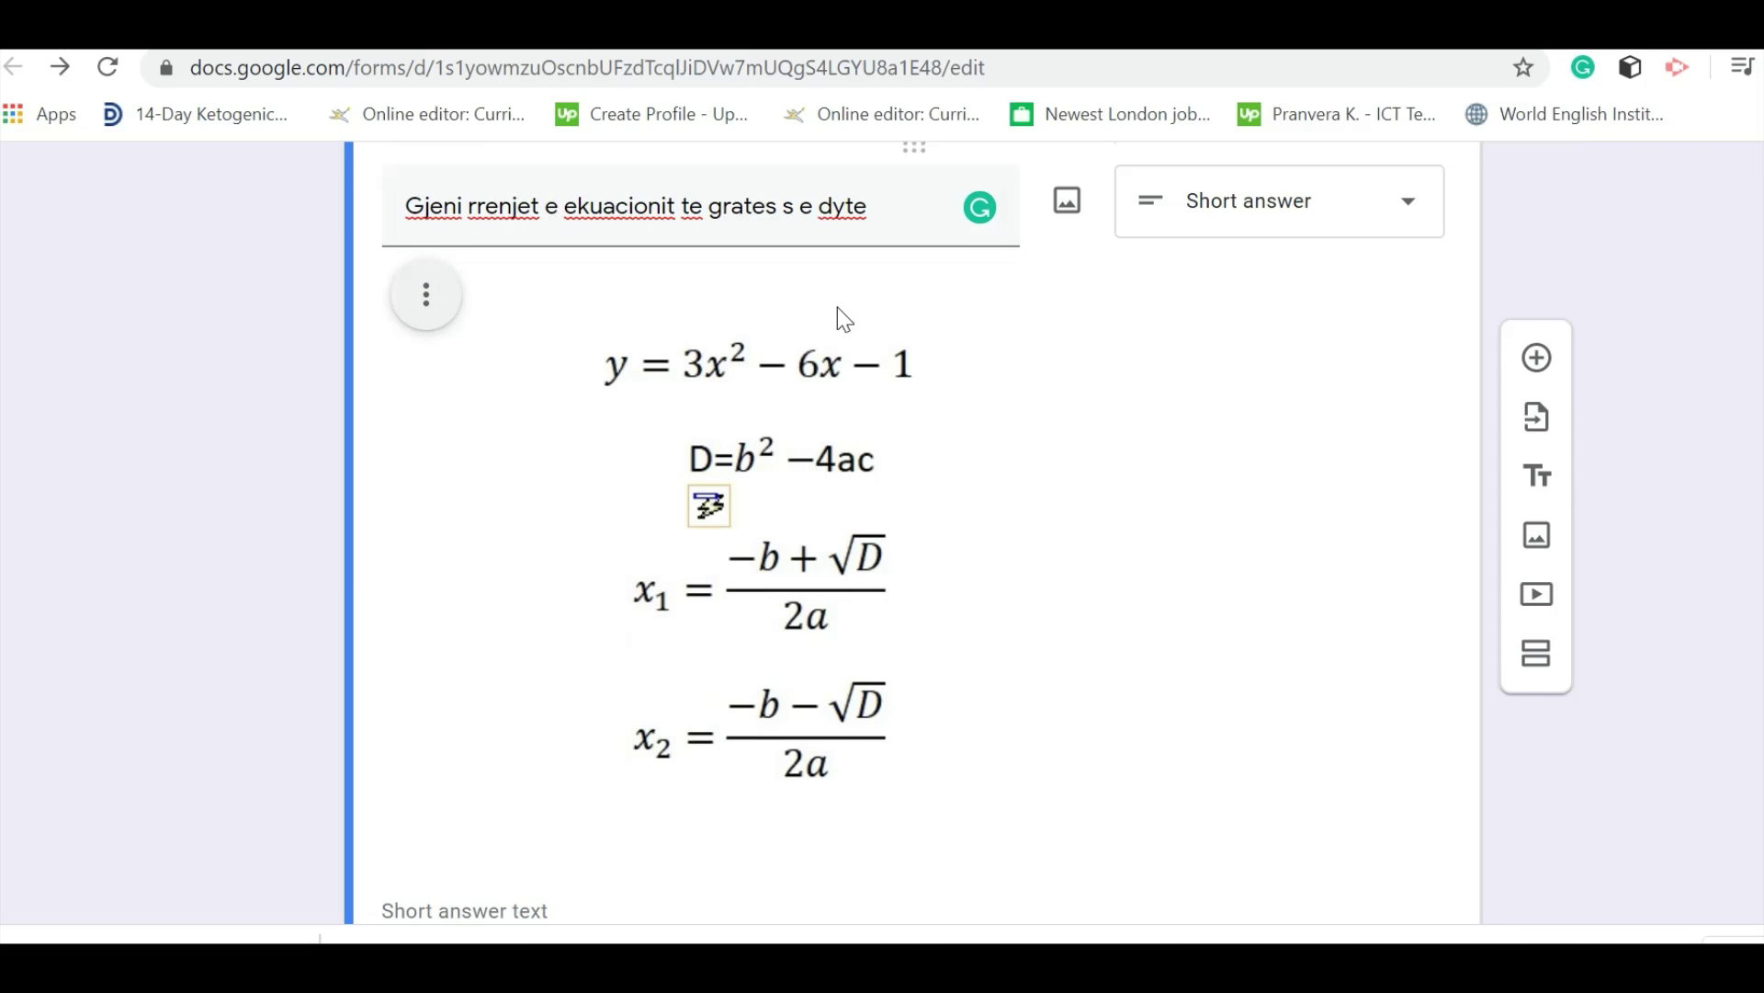
pyautogui.click(880, 203)
pyautogui.click(884, 204)
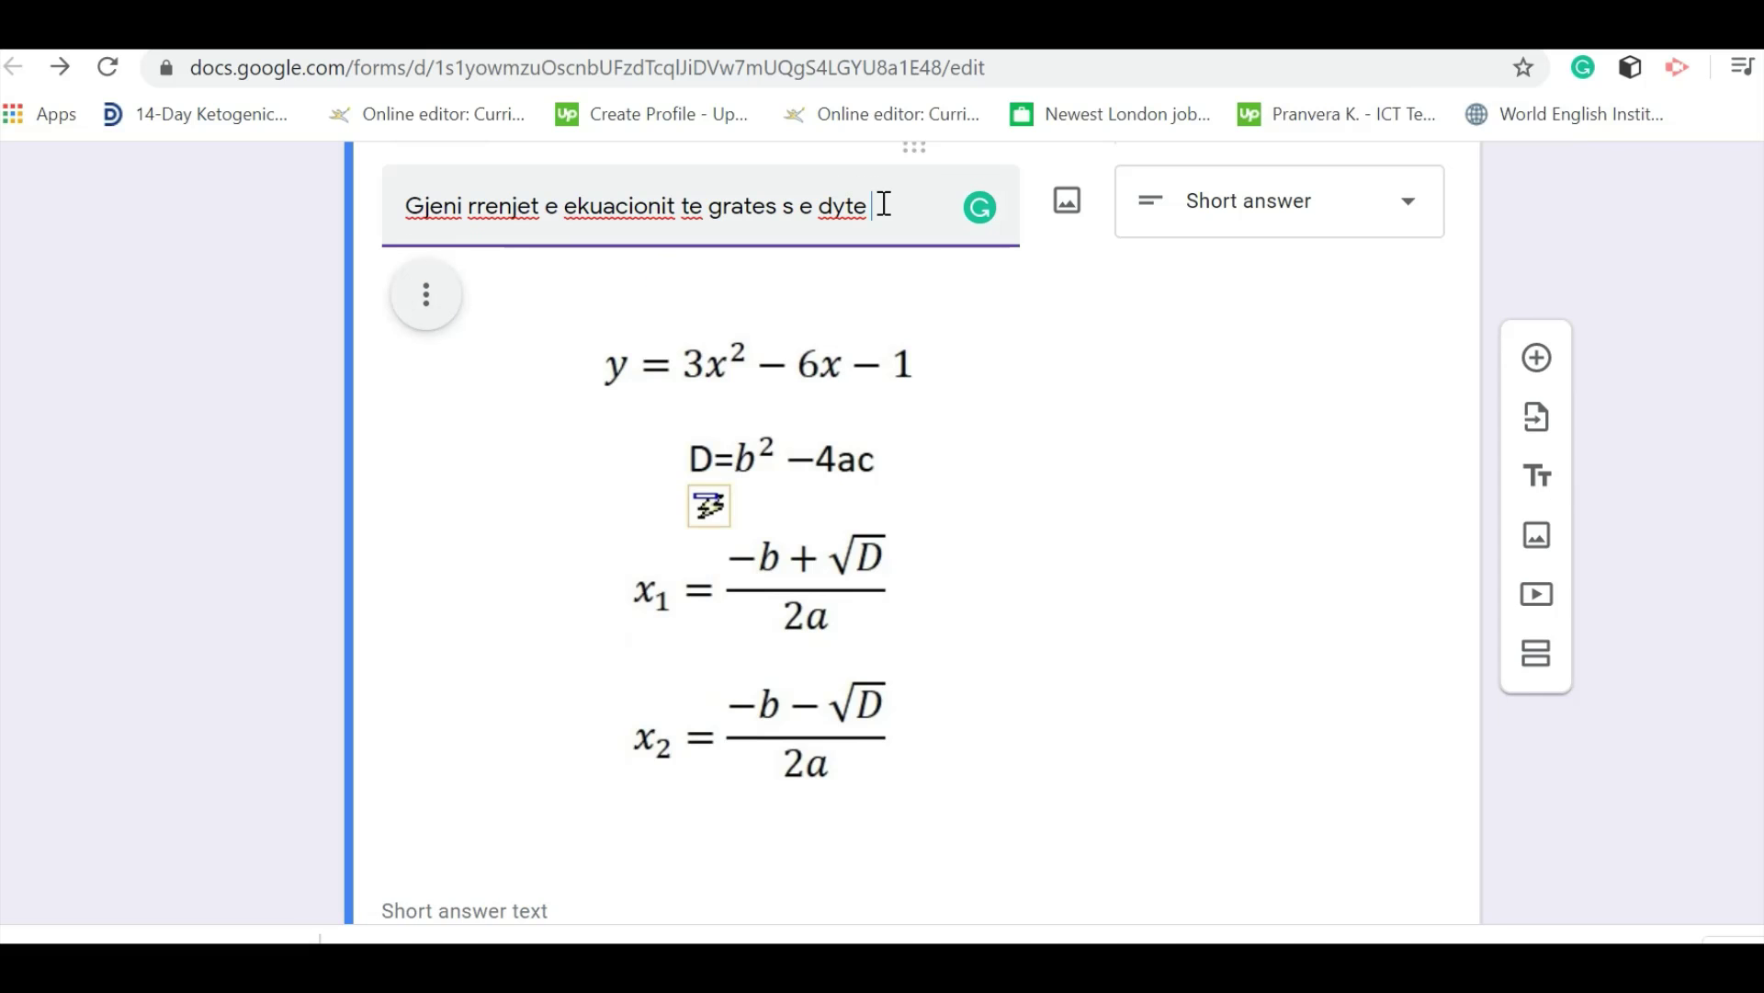
pyautogui.write('kur se ')
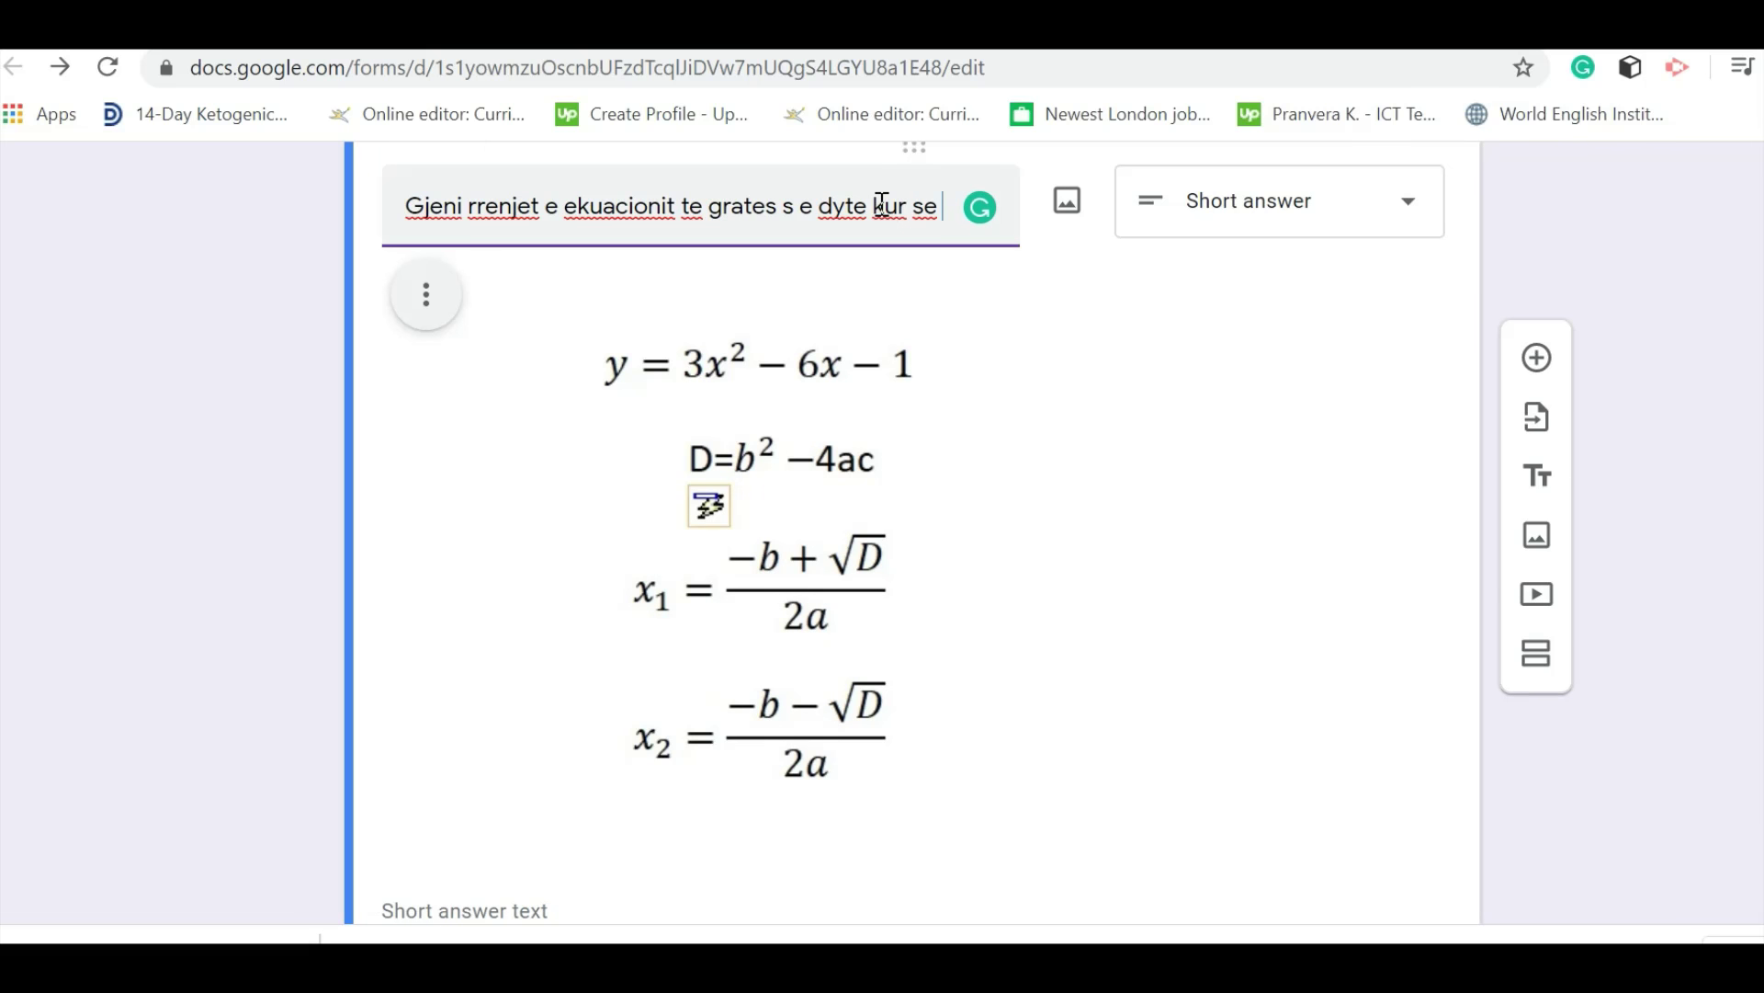
pyautogui.write('x1 dhe x')
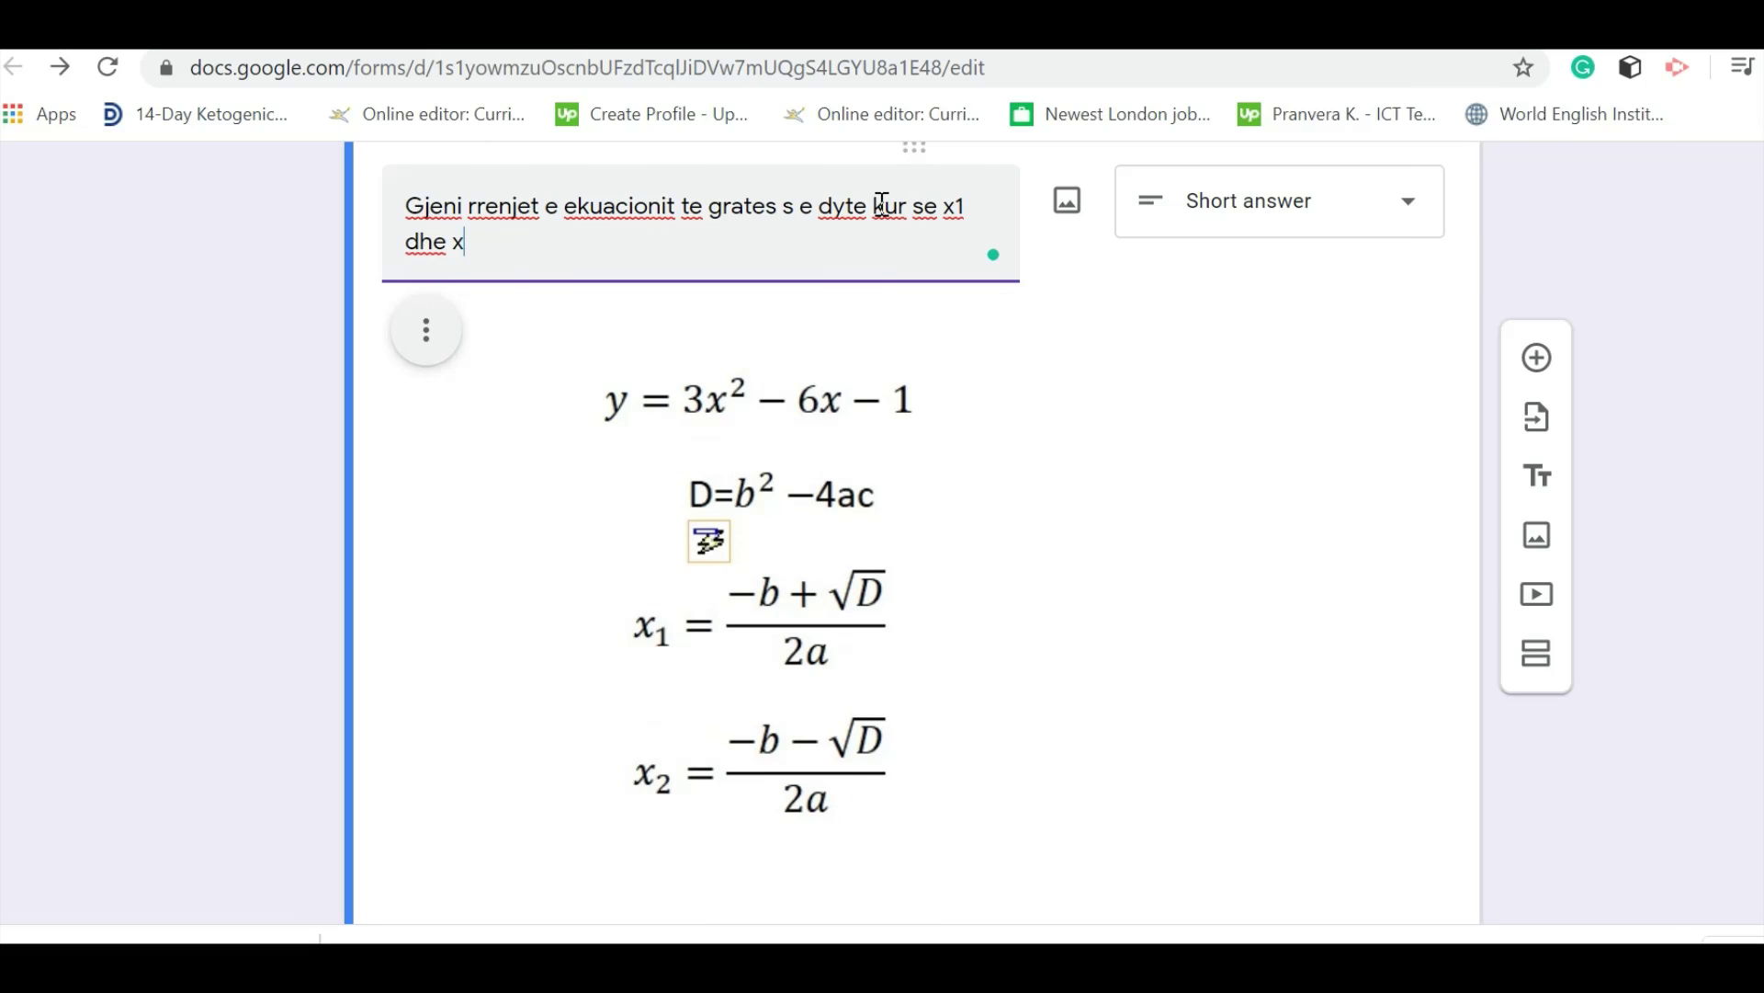
pyautogui.write(' 2 kane f')
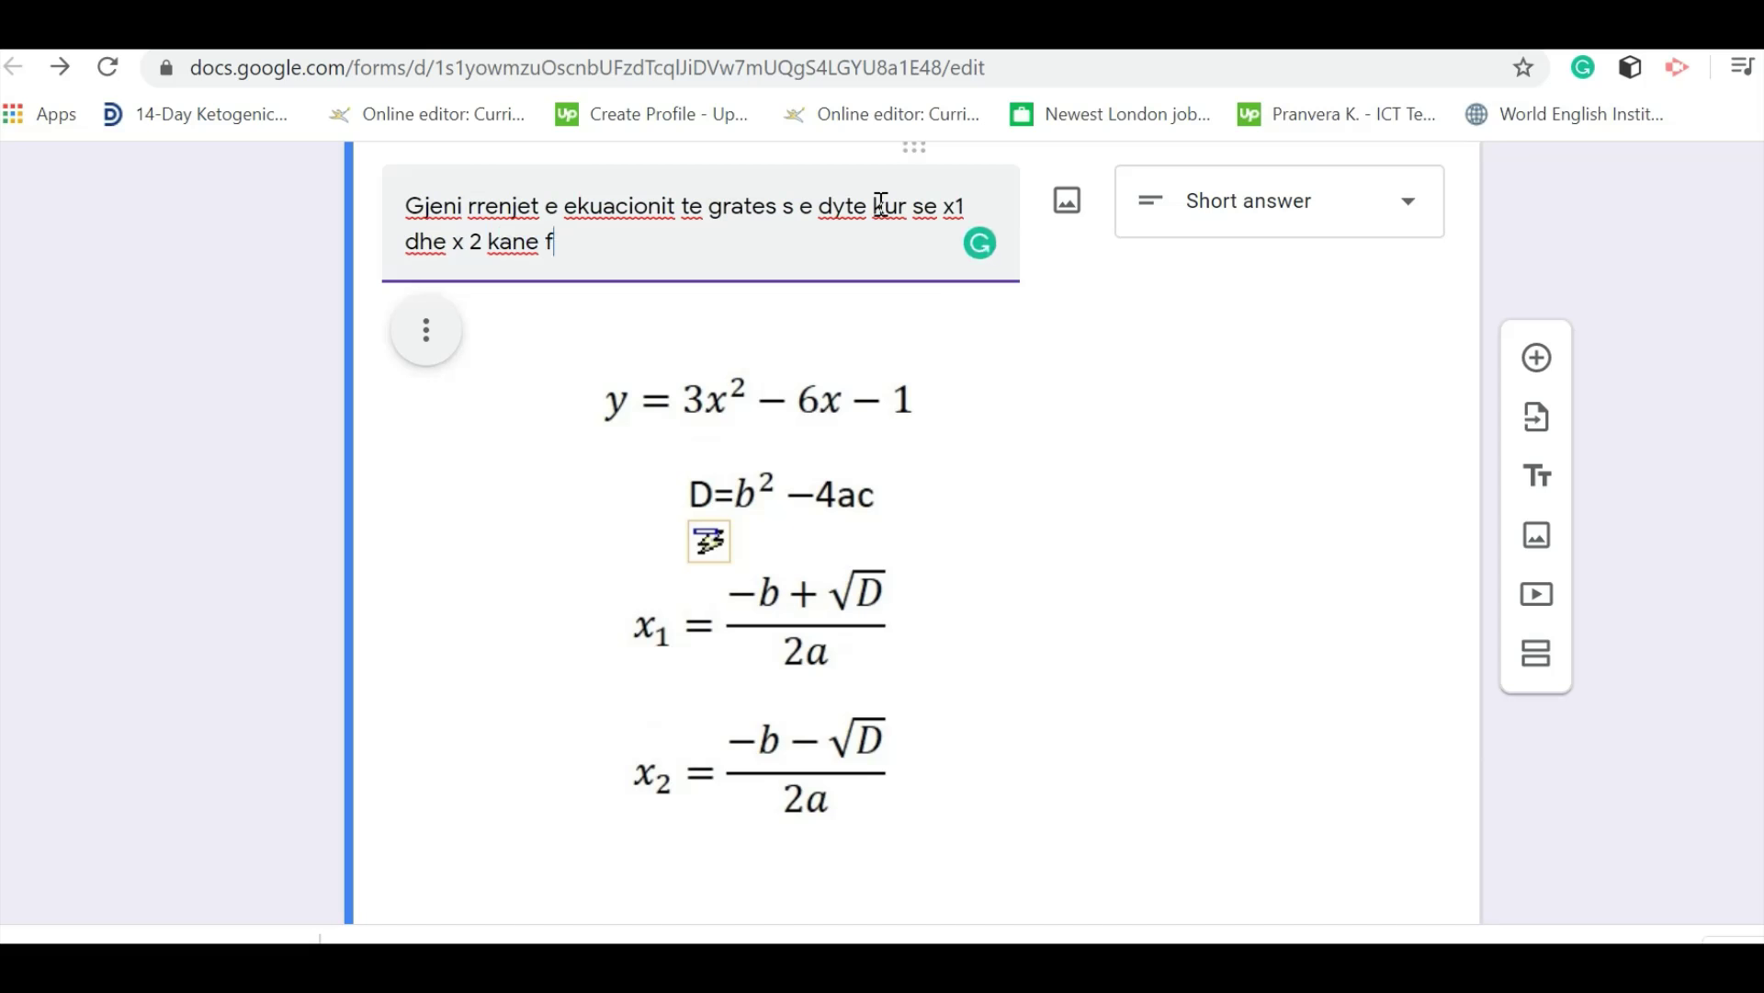
pyautogui.write('ormulat e meposhtme')
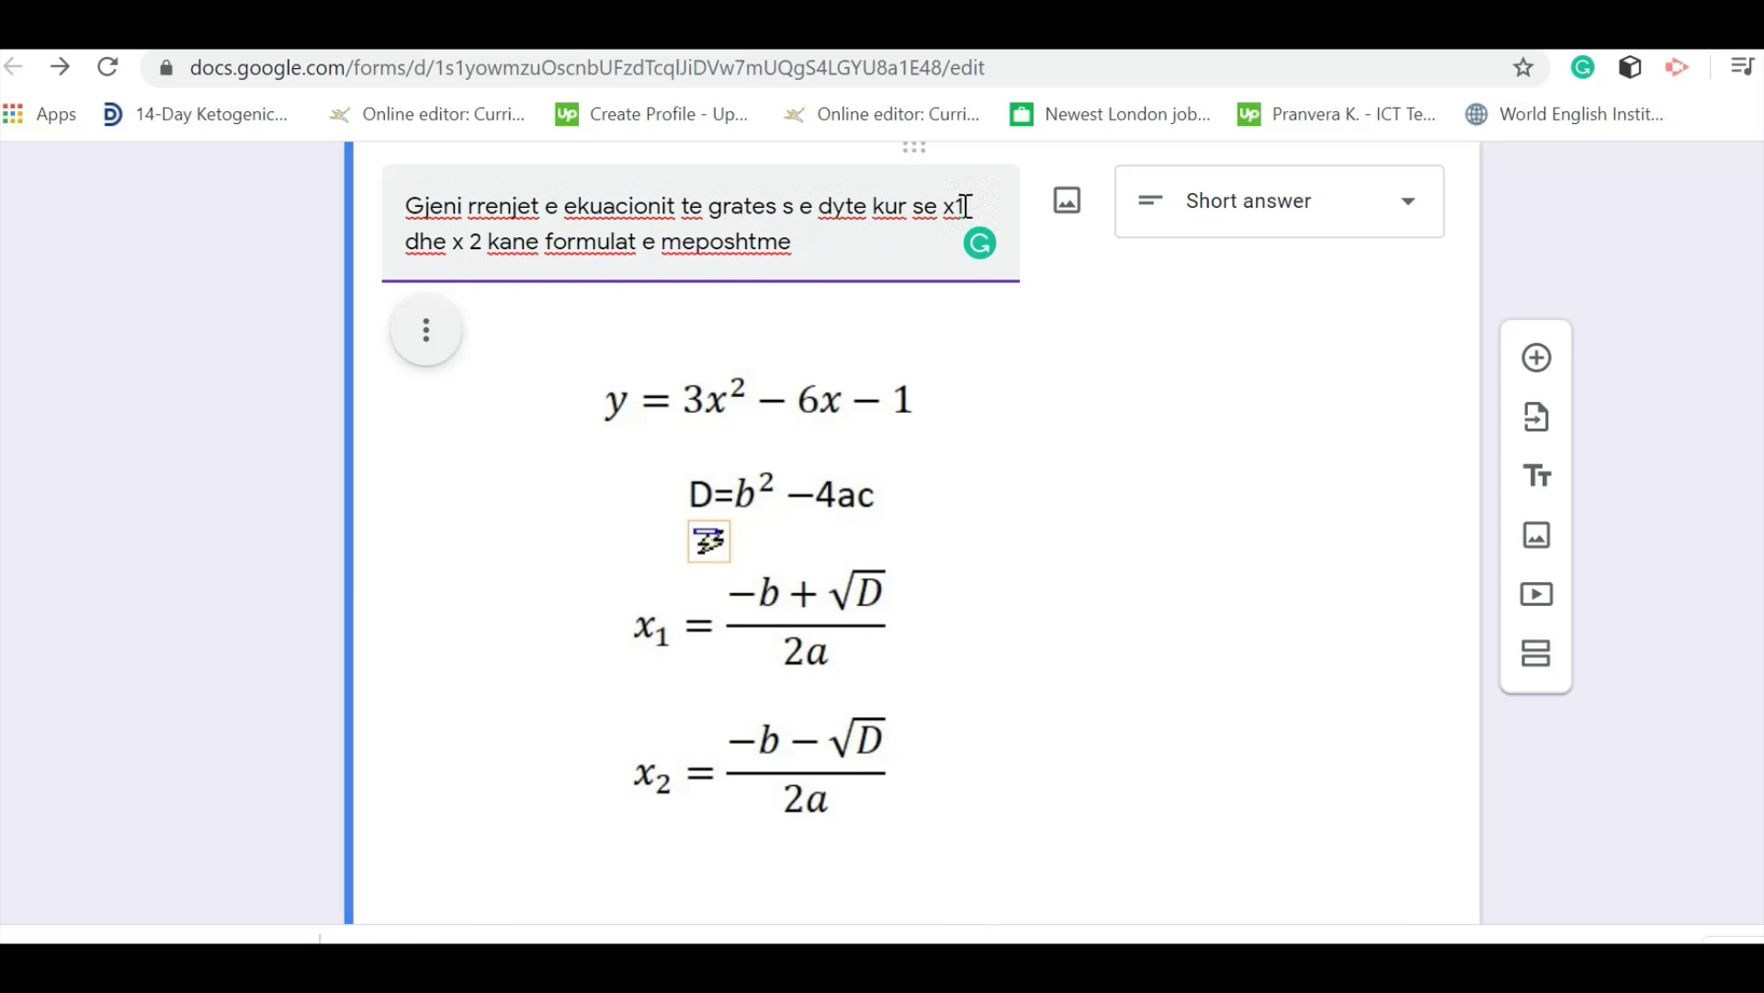
# Change the quadratic-equation question's type to Multiple choice
pyautogui.scroll(-3, 910, 405)
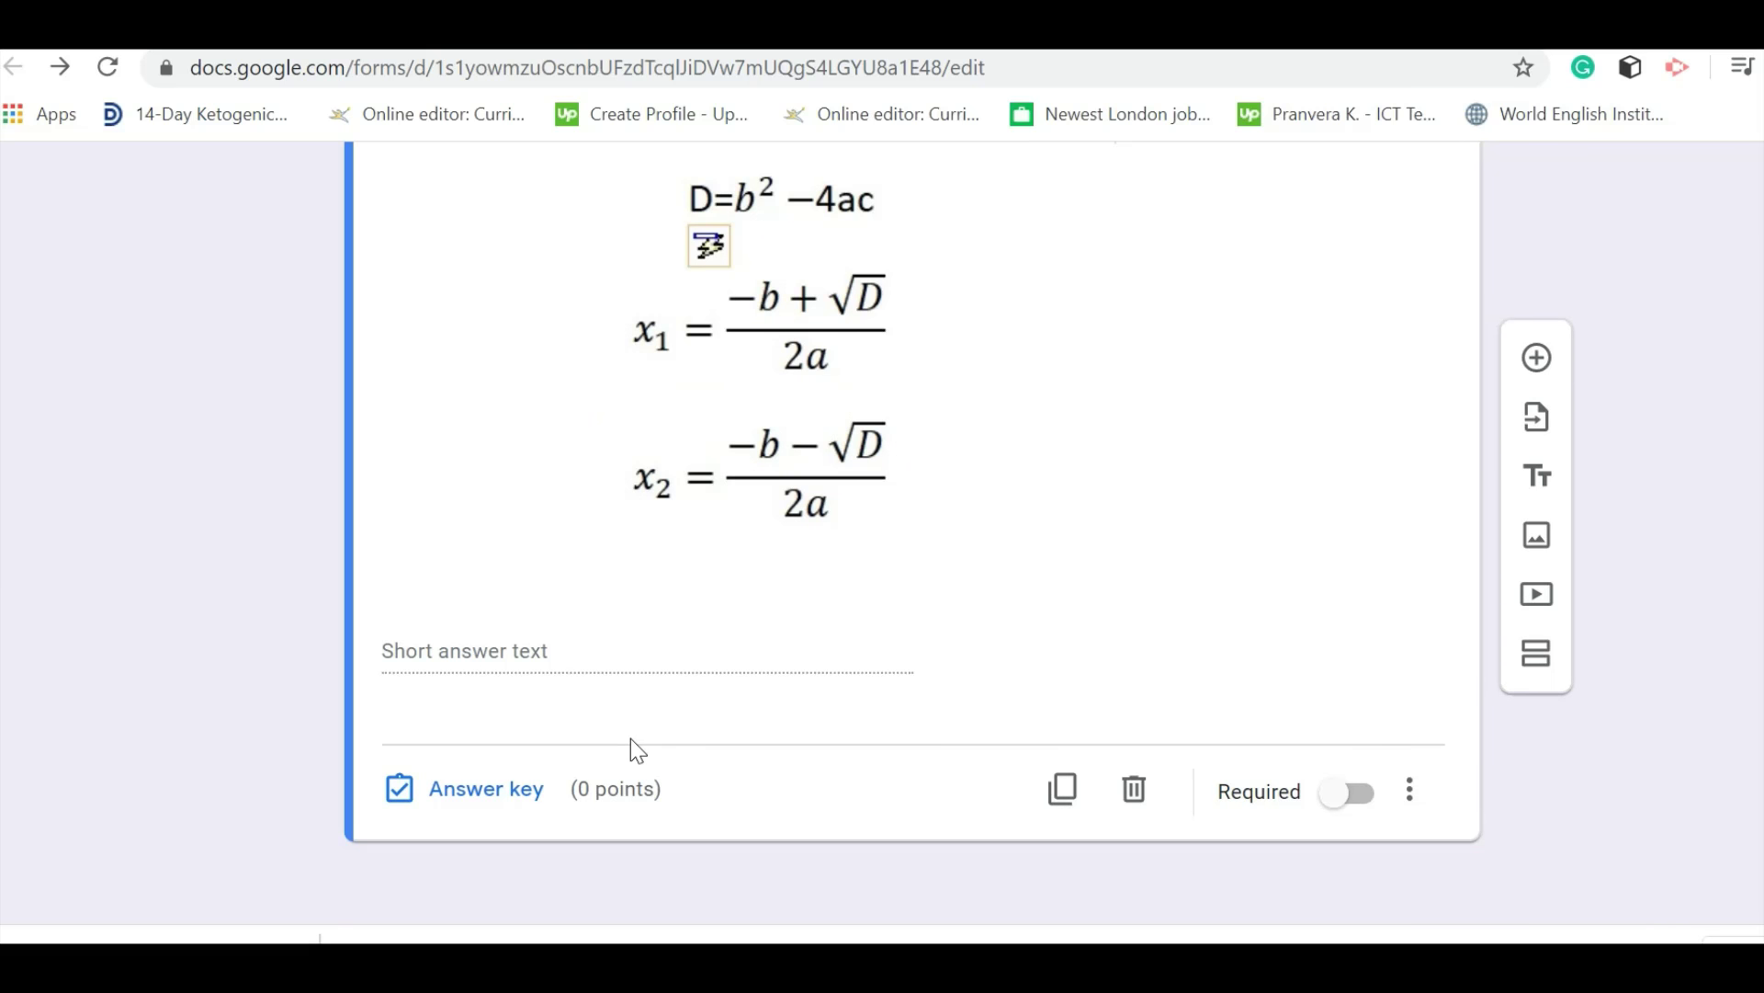
pyautogui.scroll(3, 1117, 396)
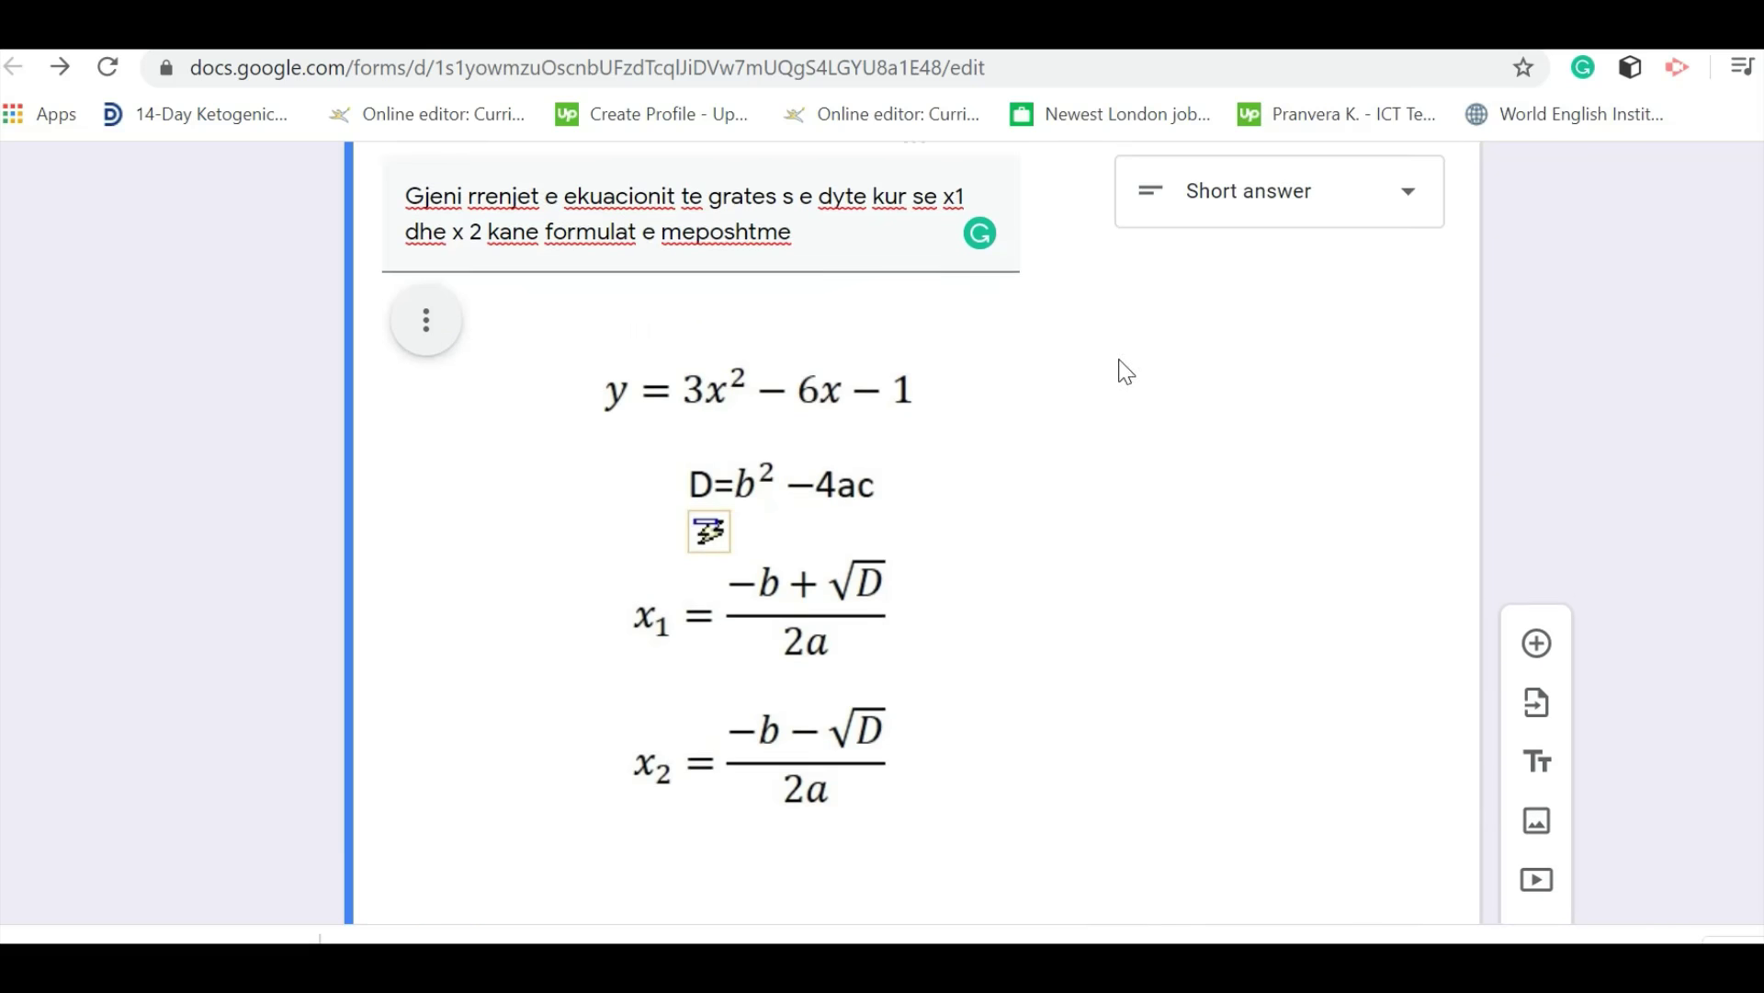
pyautogui.click(1401, 209)
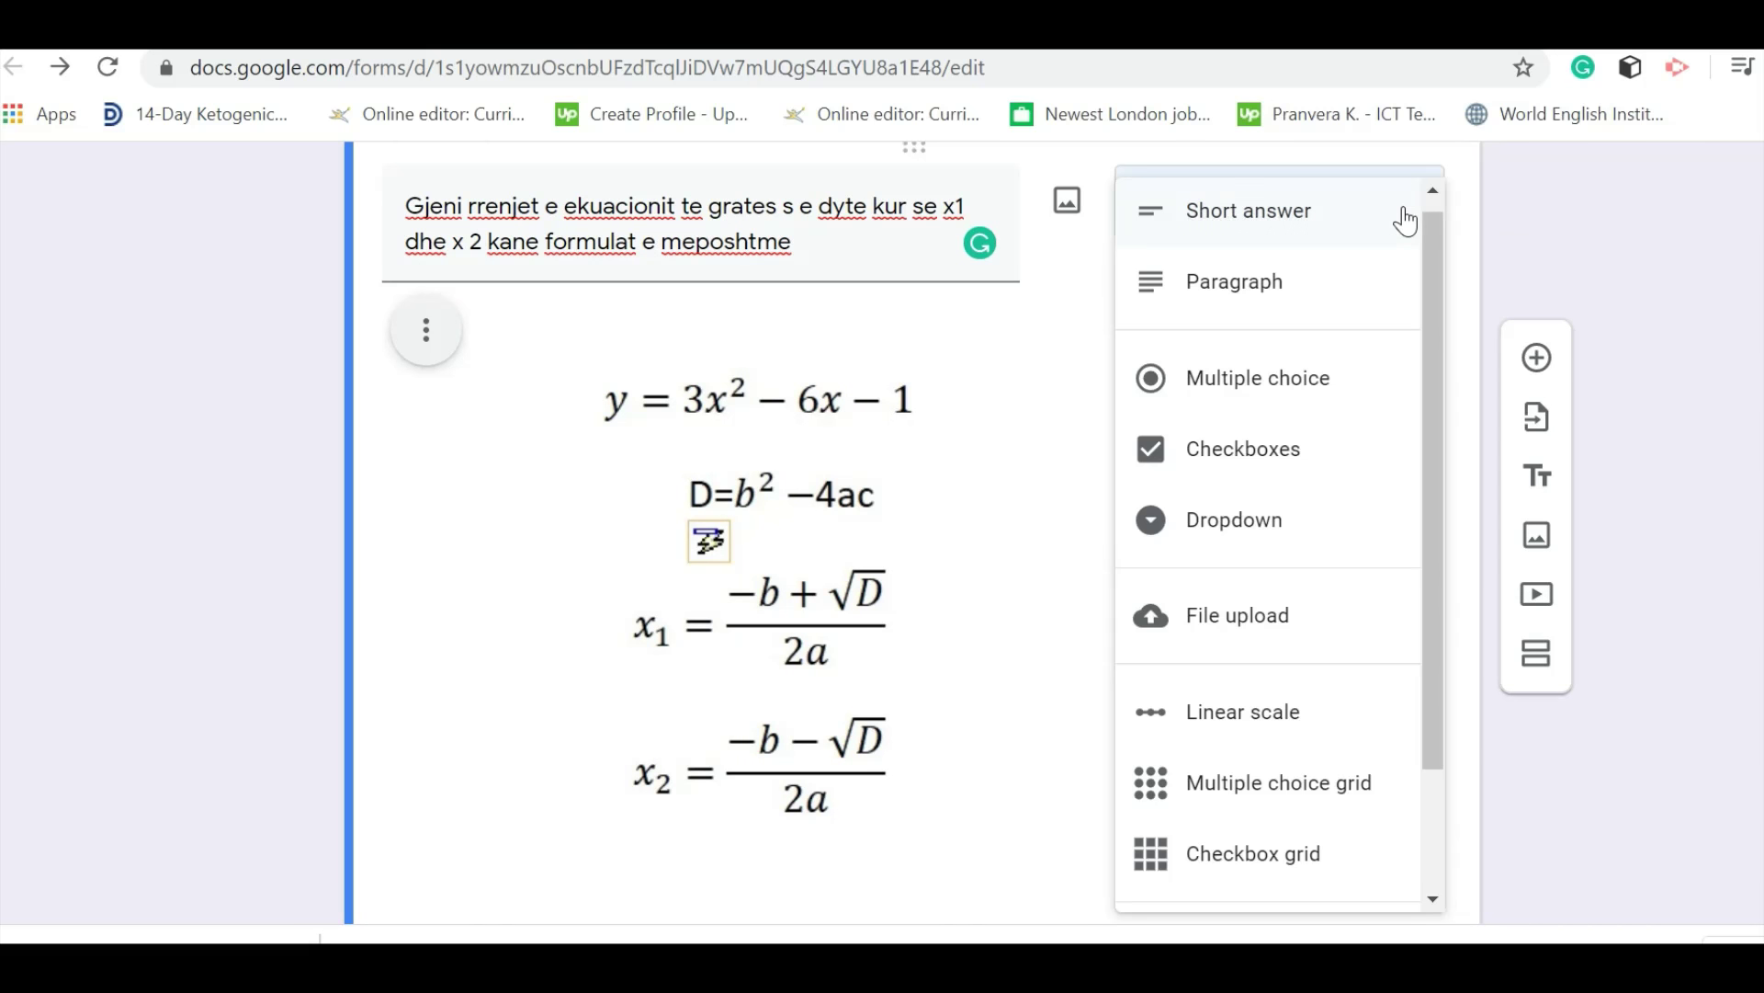
pyautogui.click(1305, 376)
# Give the multiple-choice question the answer options 1, 2 and 3, and make the question required
pyautogui.scroll(-4, 522, 598)
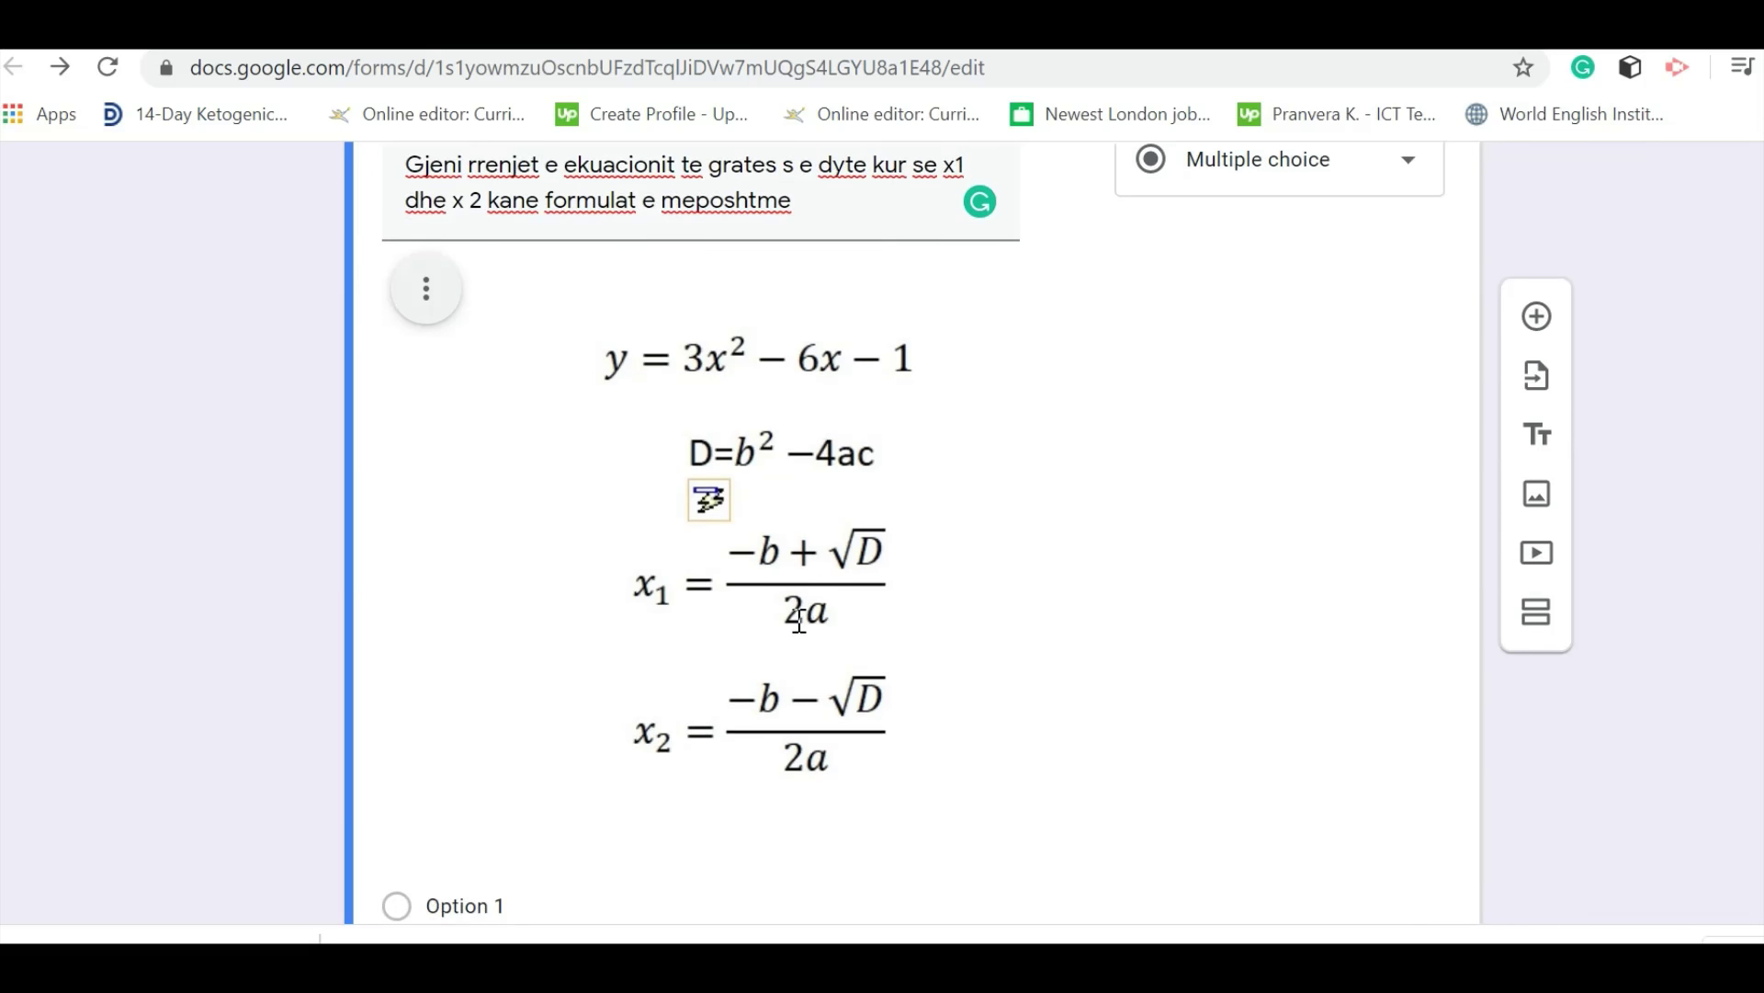
pyautogui.scroll(2, 688, 725)
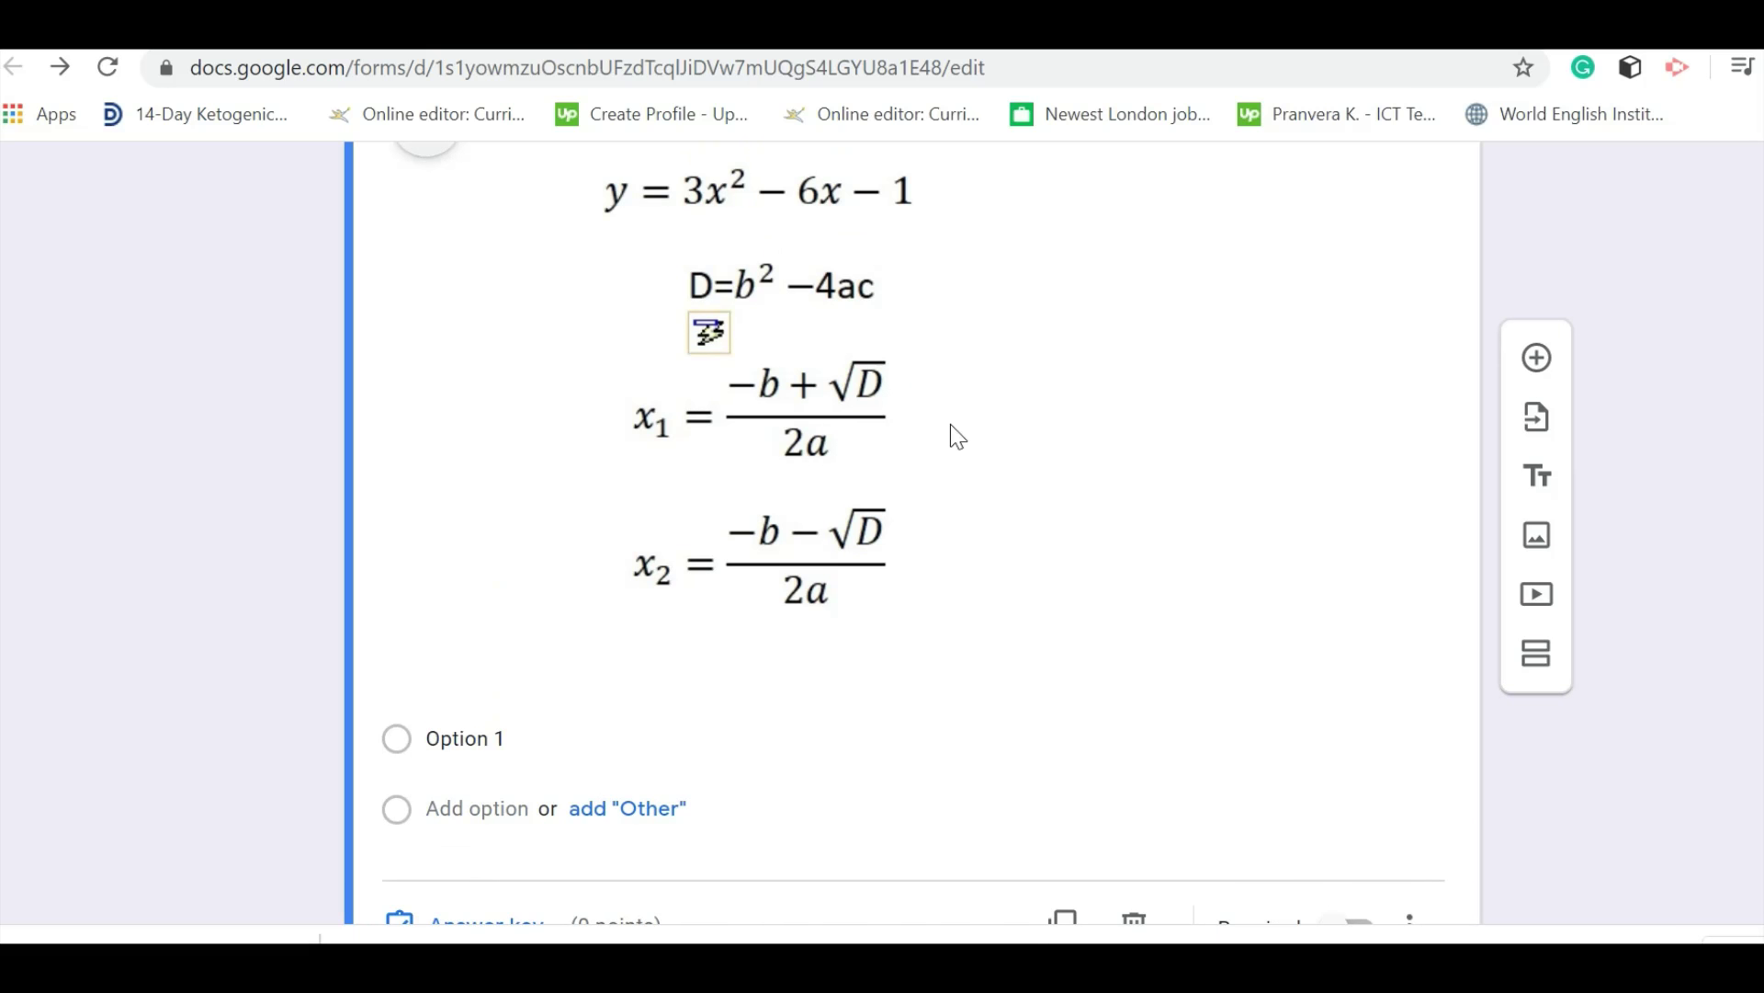
pyautogui.scroll(-2, 863, 472)
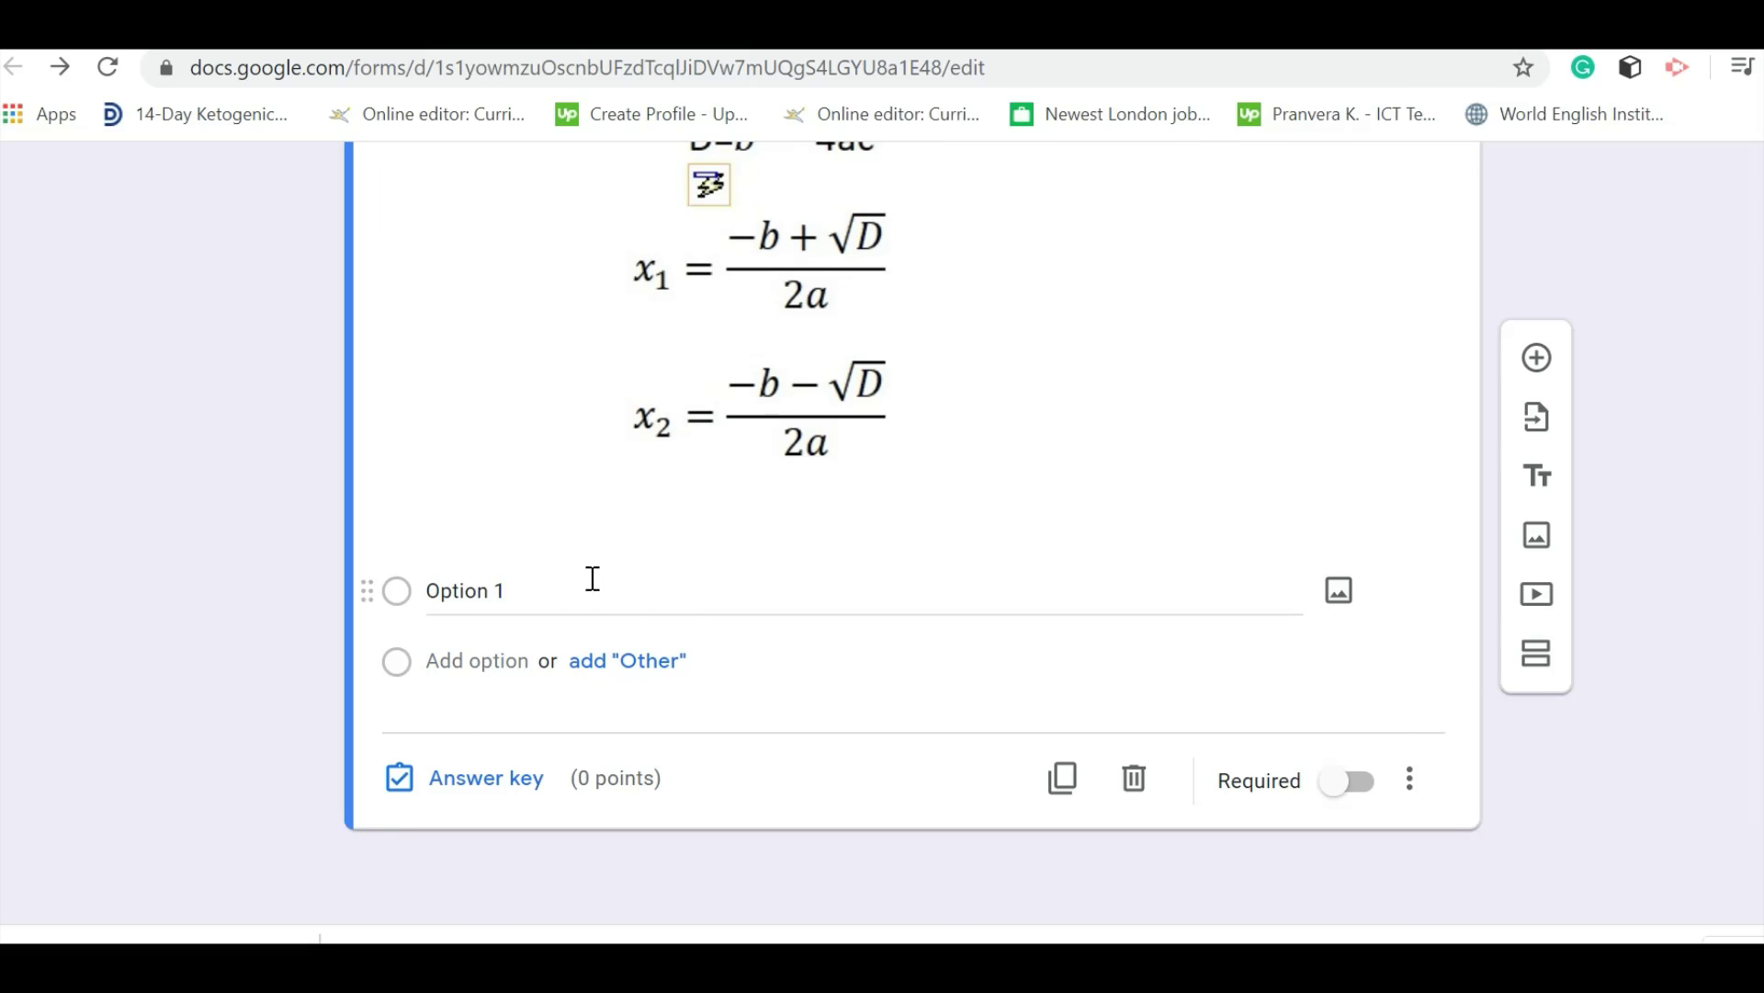
pyautogui.click(430, 592)
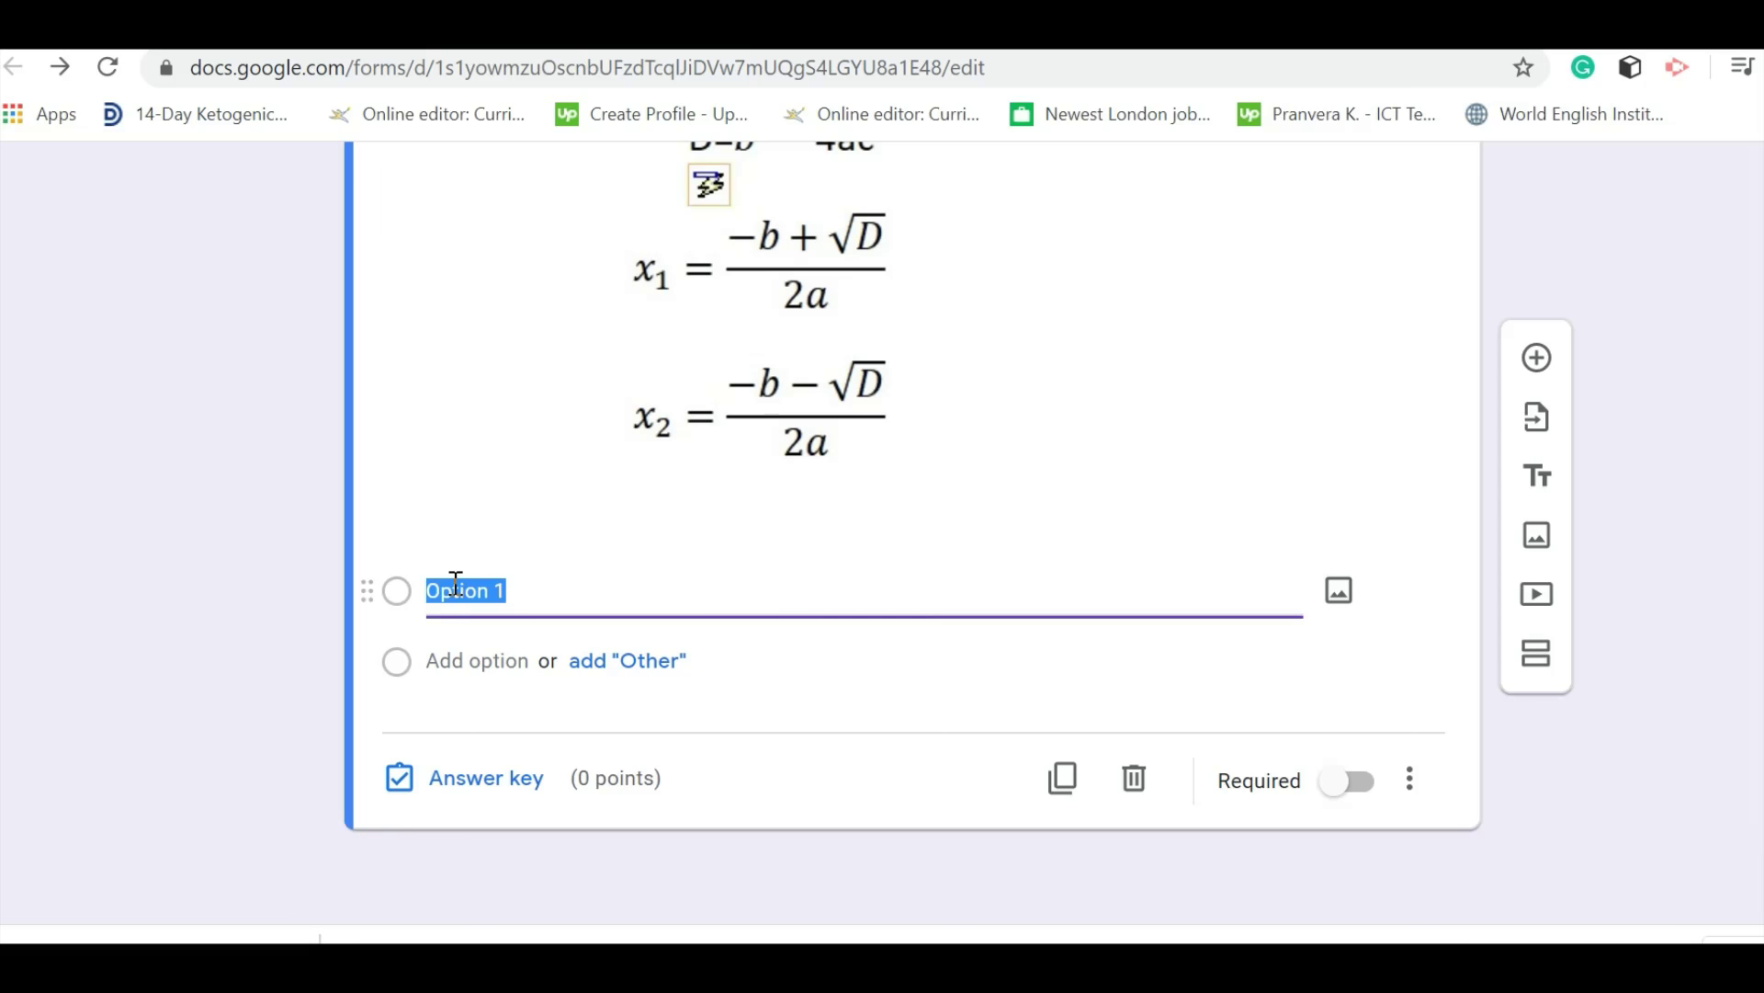
pyautogui.write('1')
pyautogui.click(474, 664)
pyautogui.write('2')
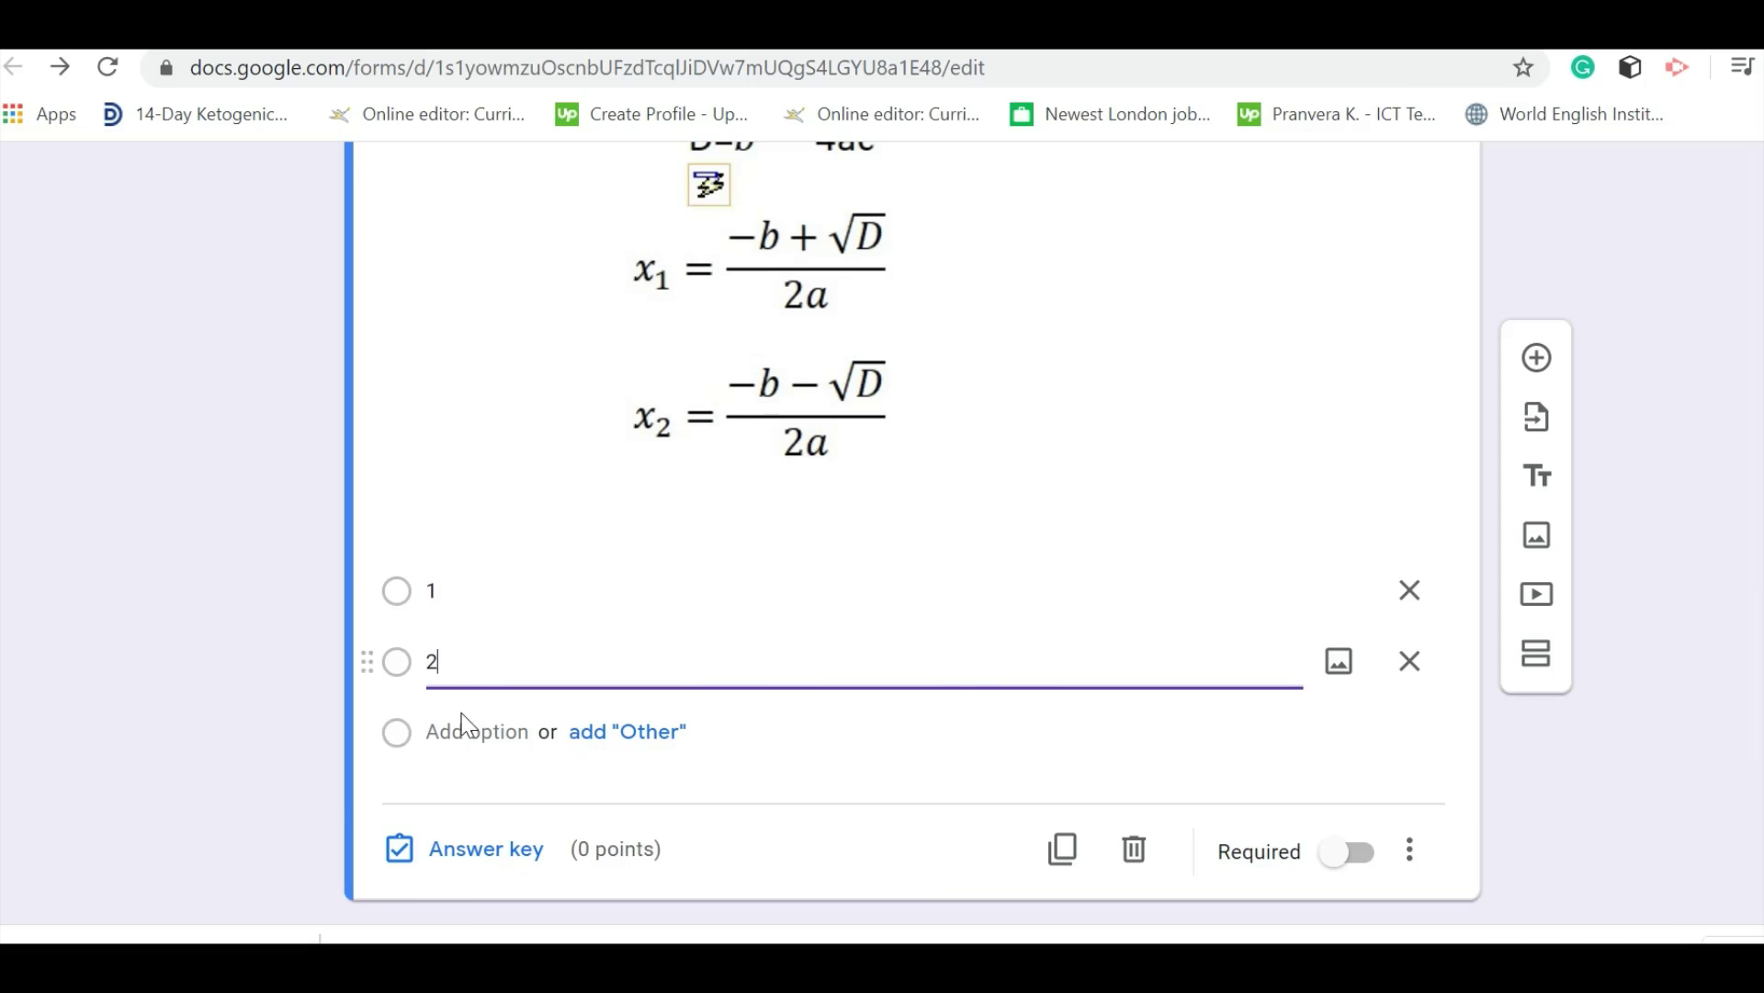
pyautogui.click(441, 726)
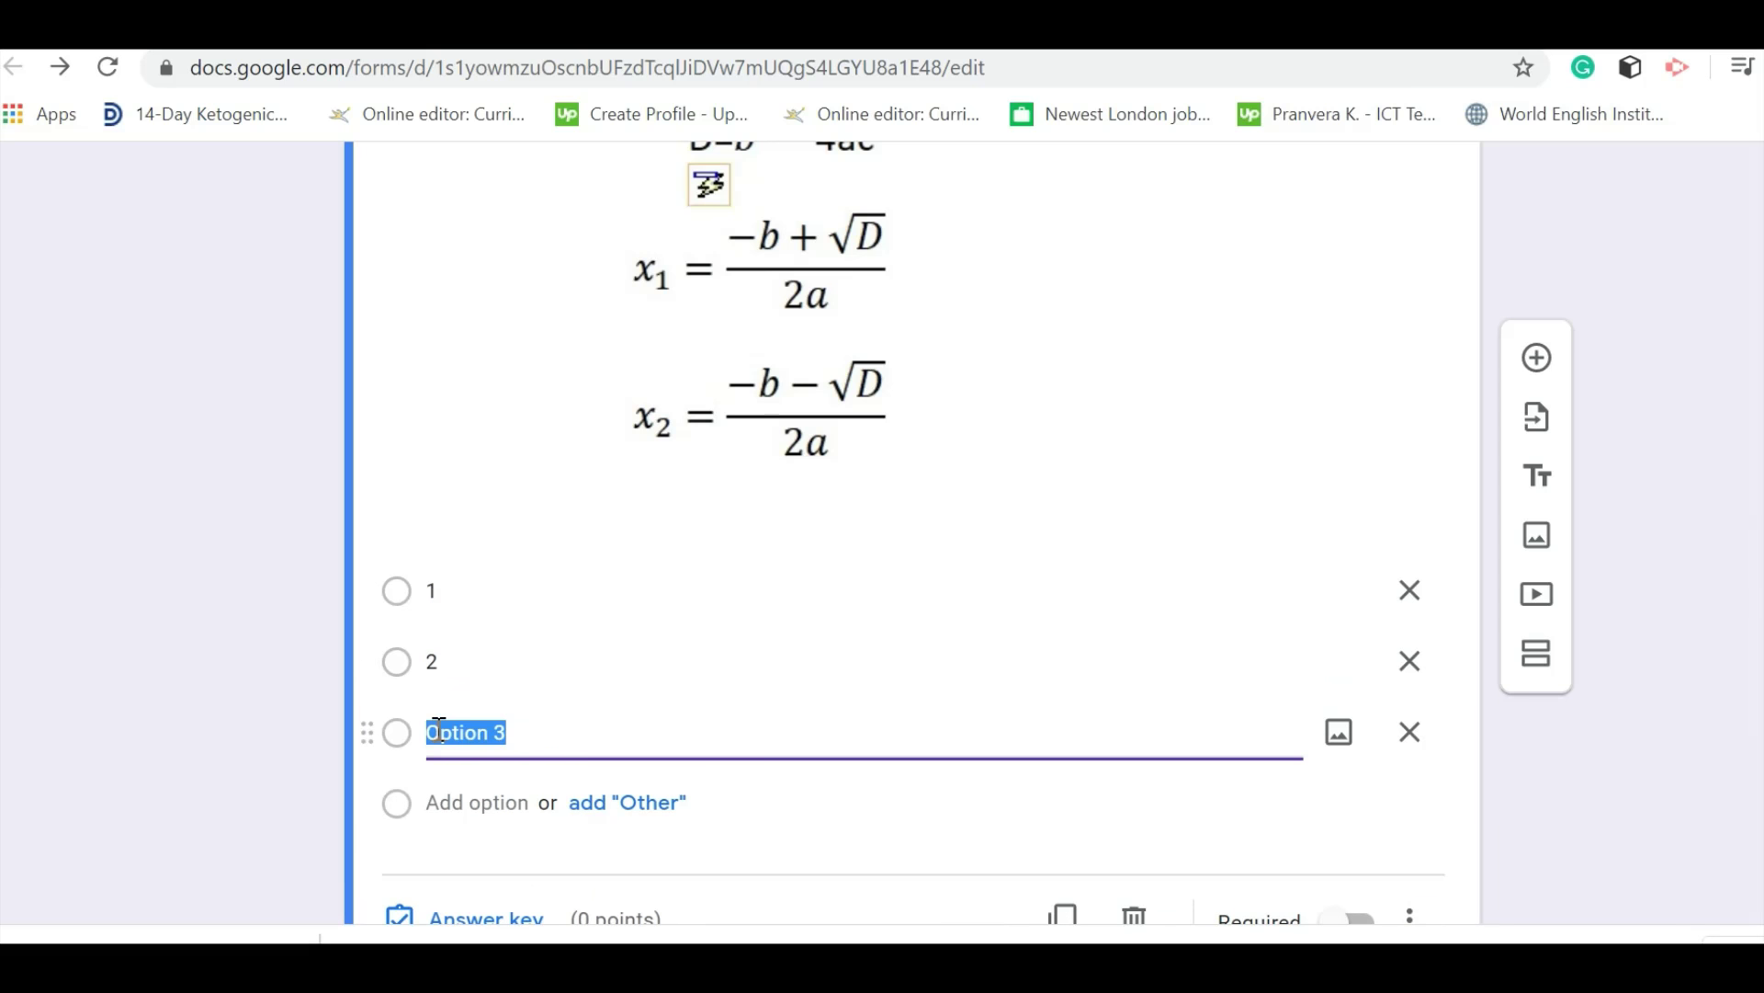
pyautogui.write('3')
pyautogui.scroll(-2, 531, 643)
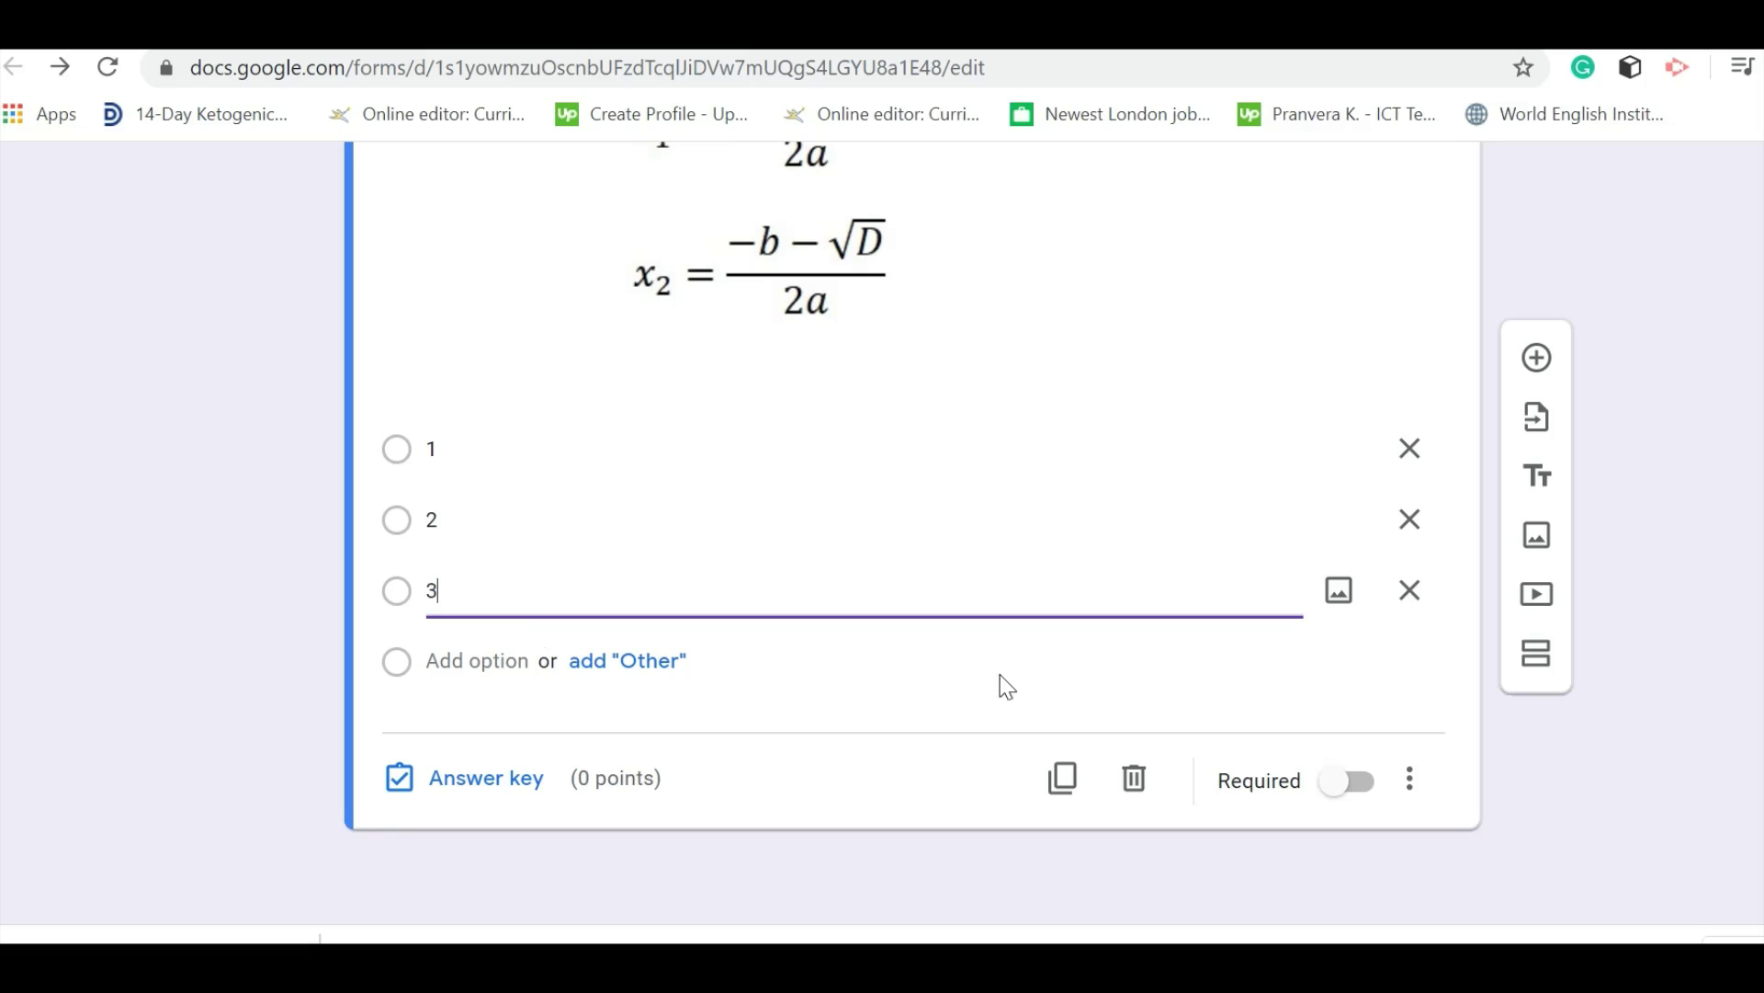
pyautogui.click(1372, 789)
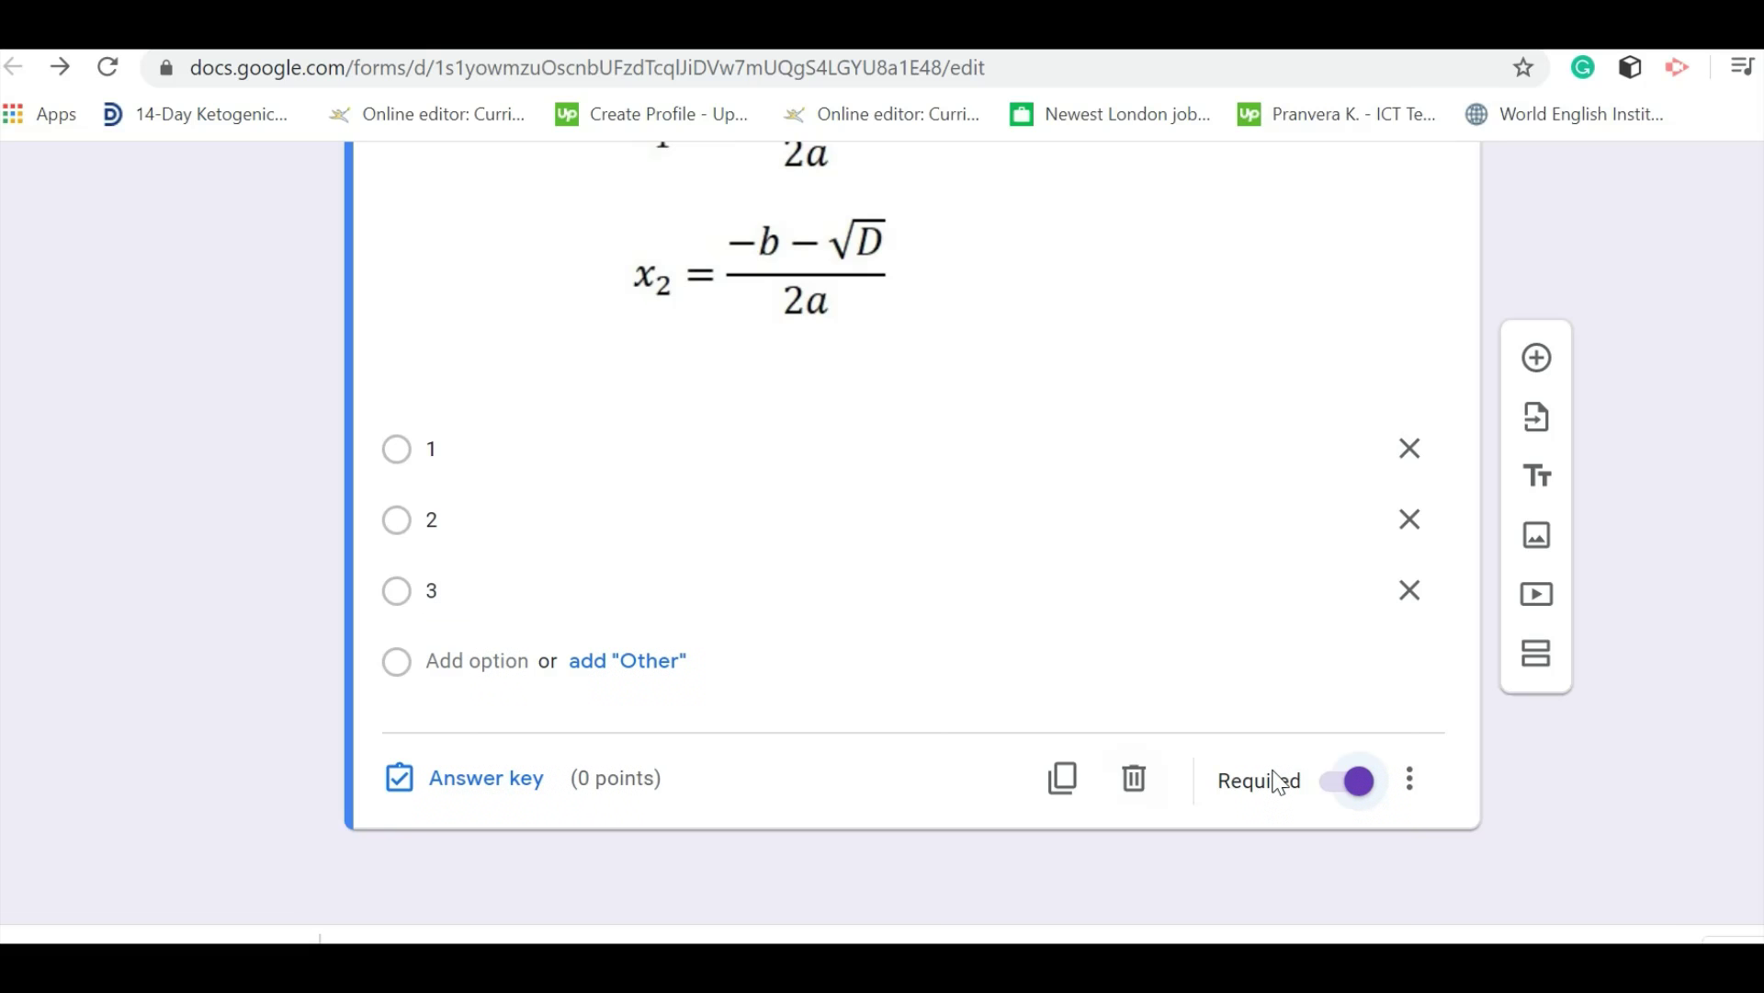
# In the question's answer key, set the score to 3 points and mark option 1 as the correct answer
pyautogui.click(467, 780)
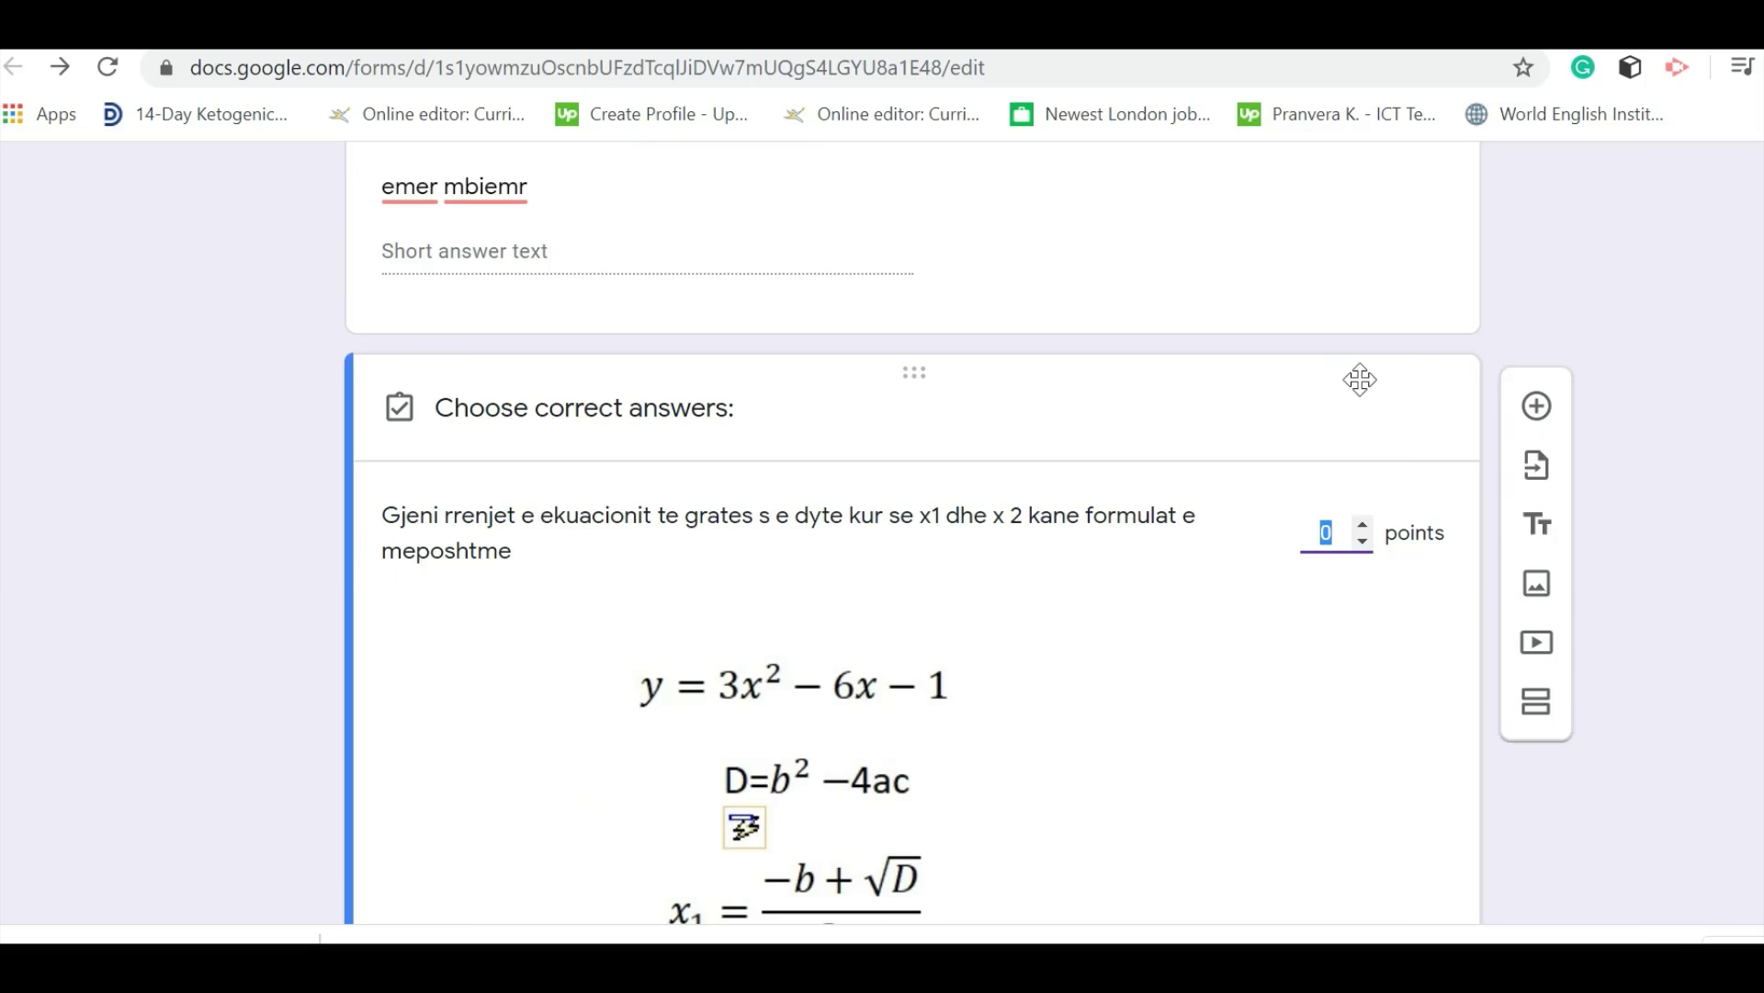
pyautogui.click(1356, 521)
pyautogui.click(1357, 522)
pyautogui.click(1359, 523)
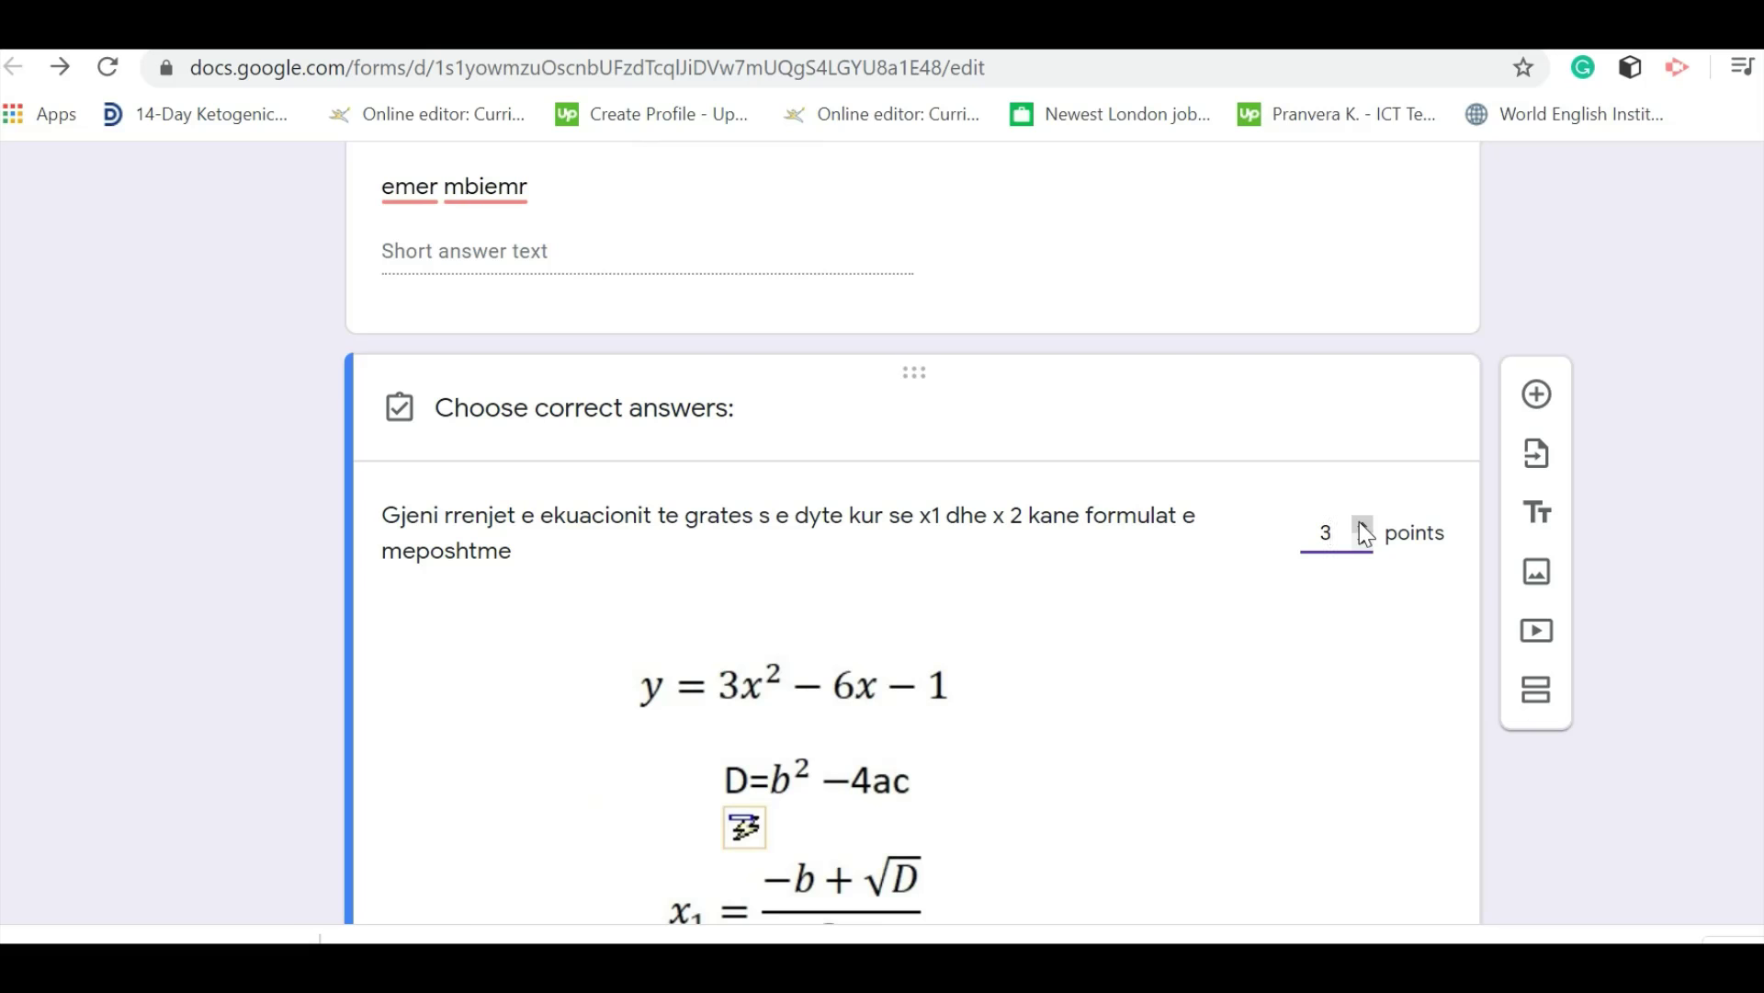
pyautogui.scroll(-8, 1186, 599)
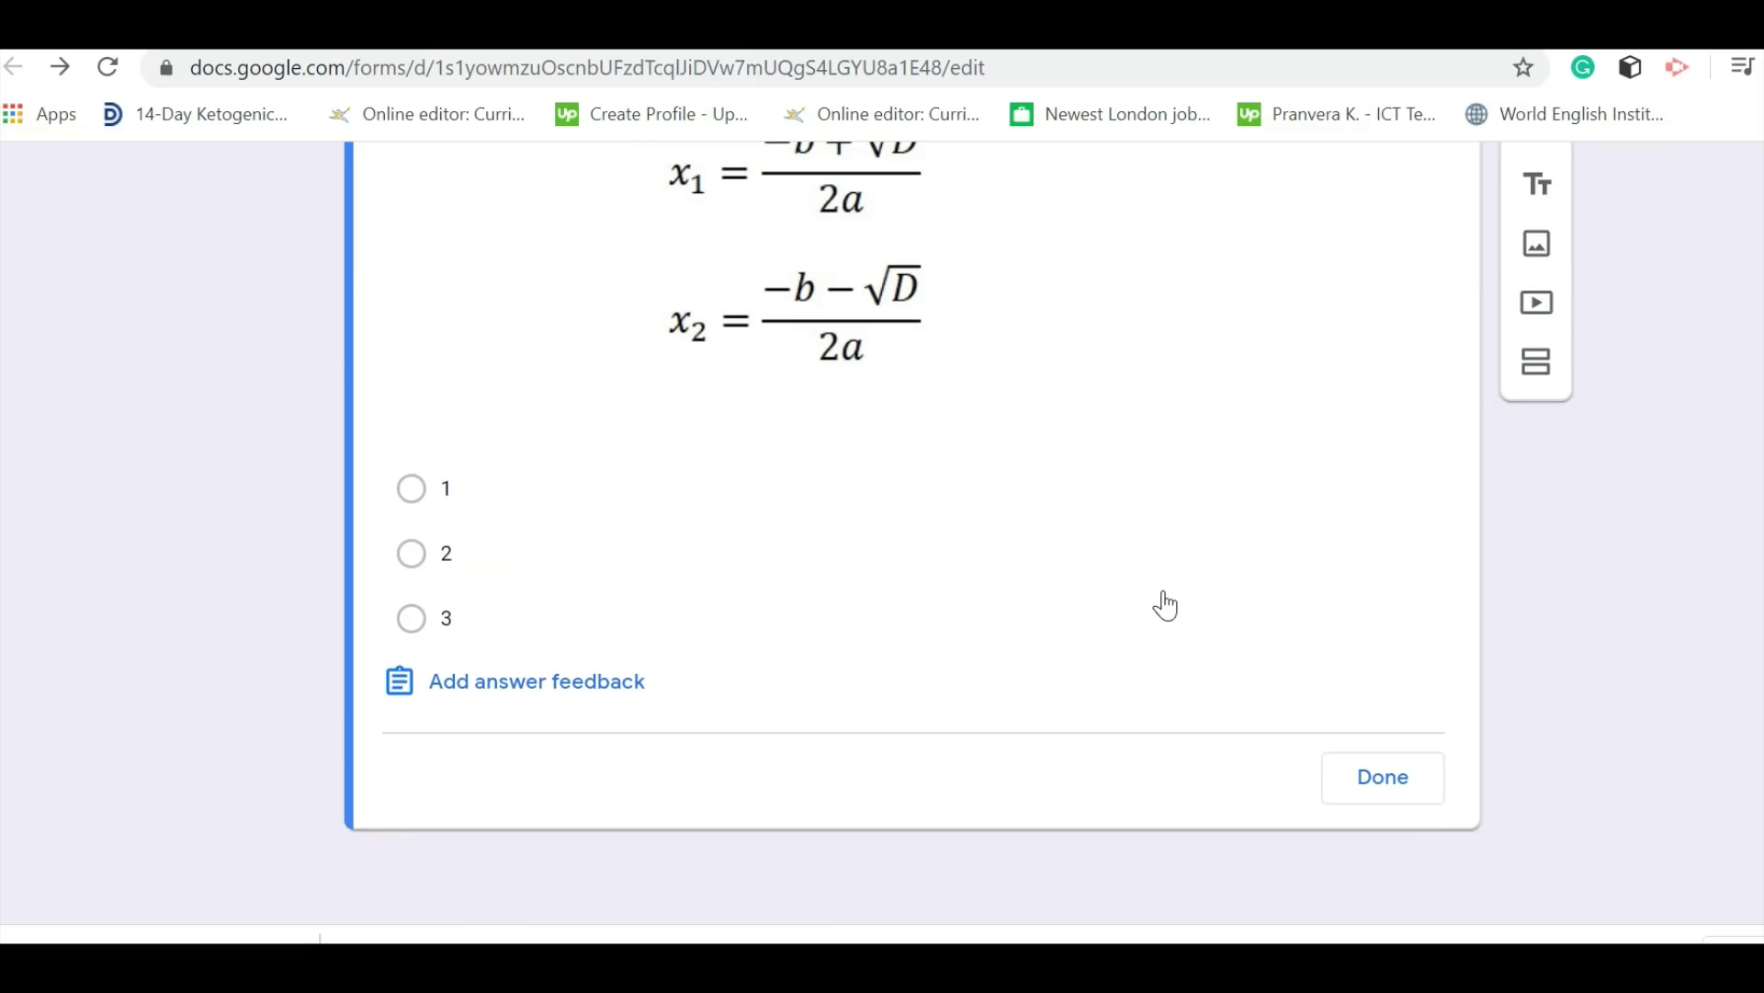
pyautogui.click(422, 499)
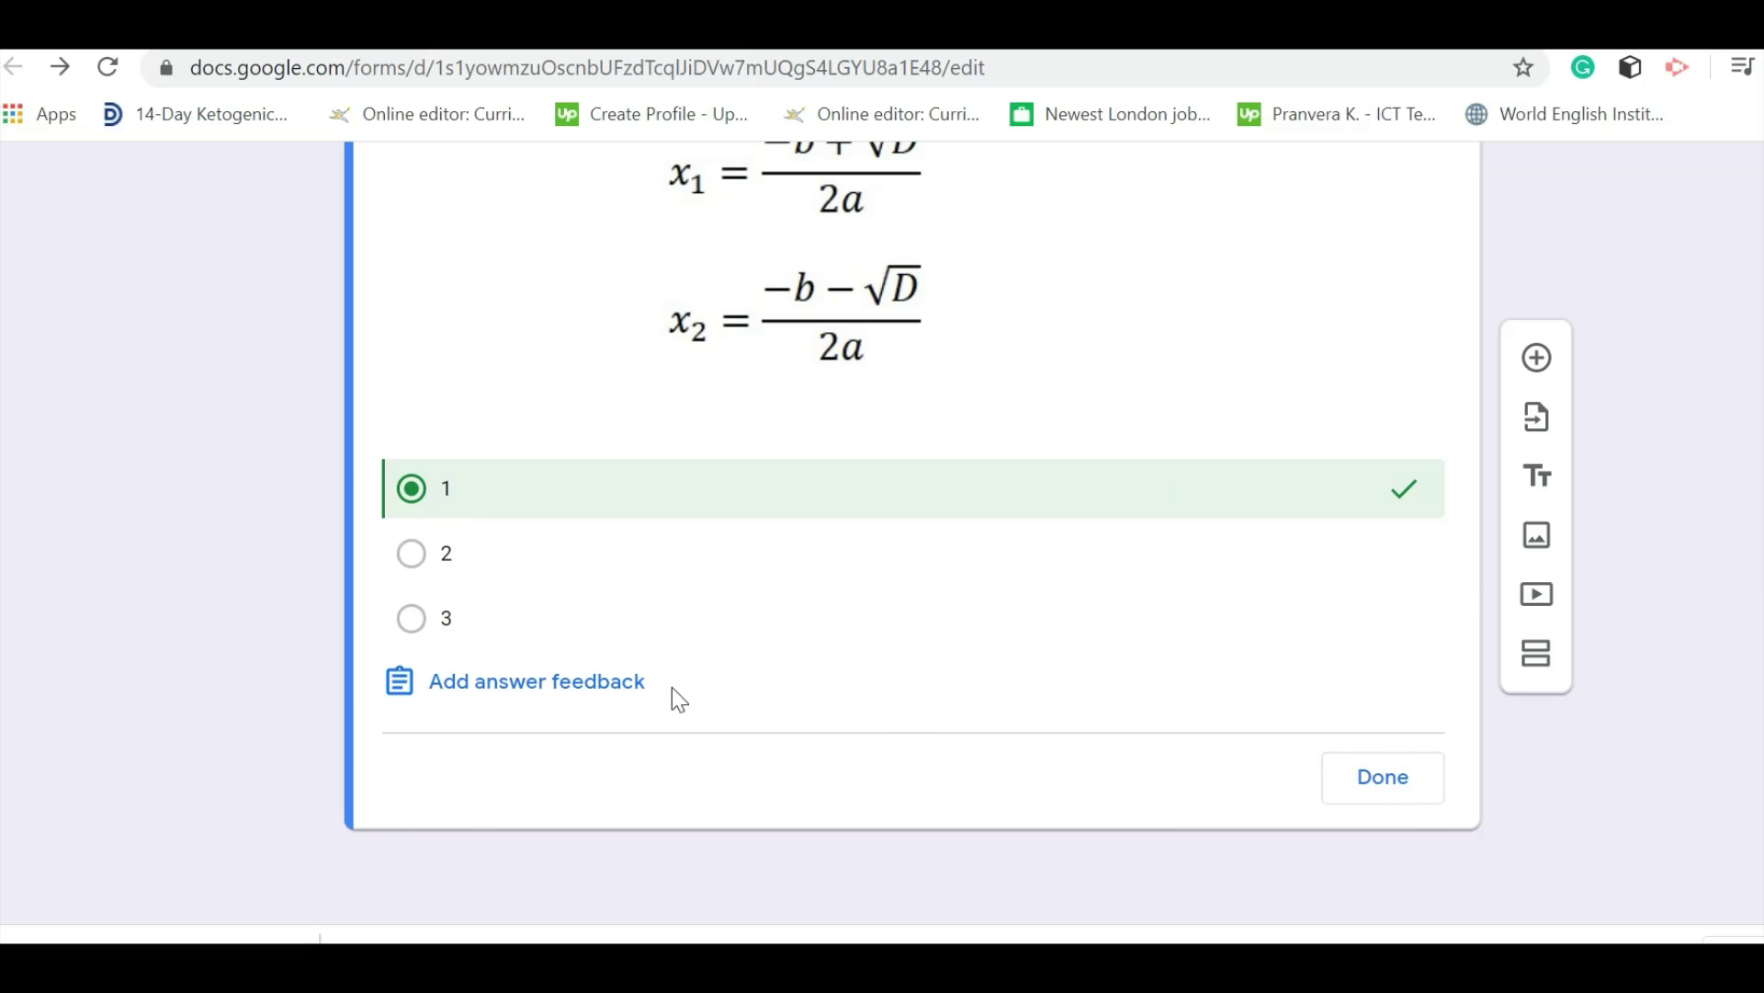
# Add the feedback "1" for correct answers to the question and save it
pyautogui.click(591, 690)
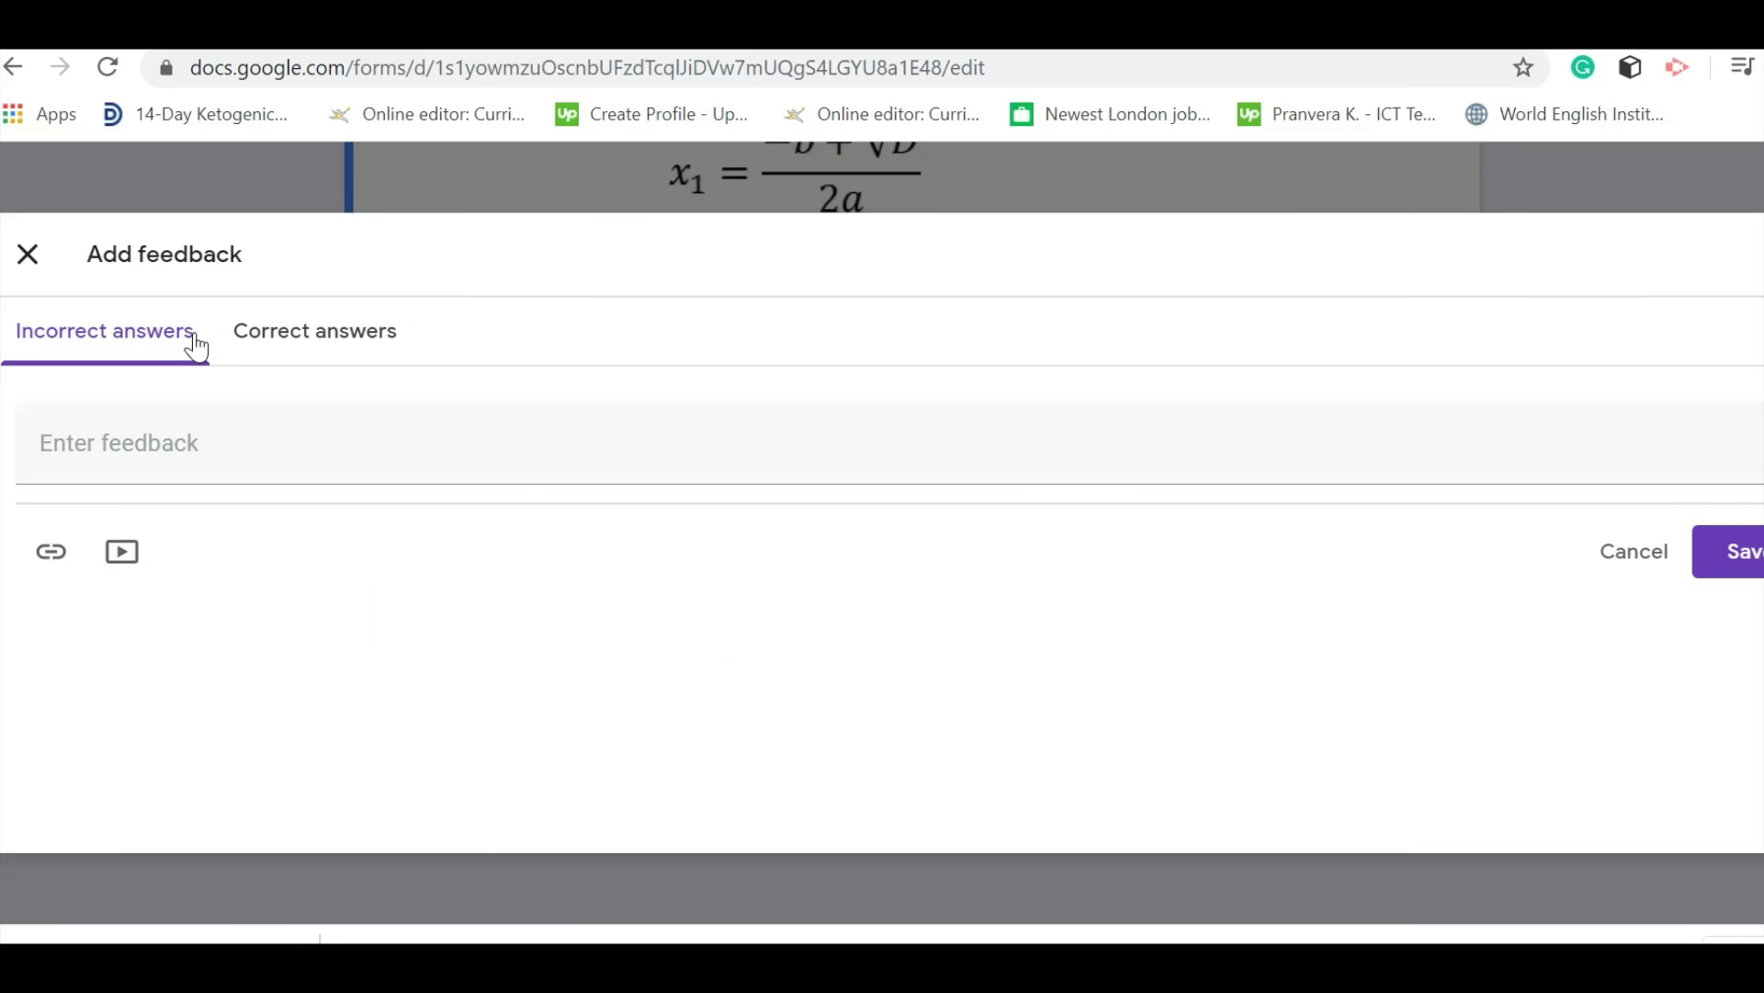
pyautogui.click(345, 341)
pyautogui.click(203, 465)
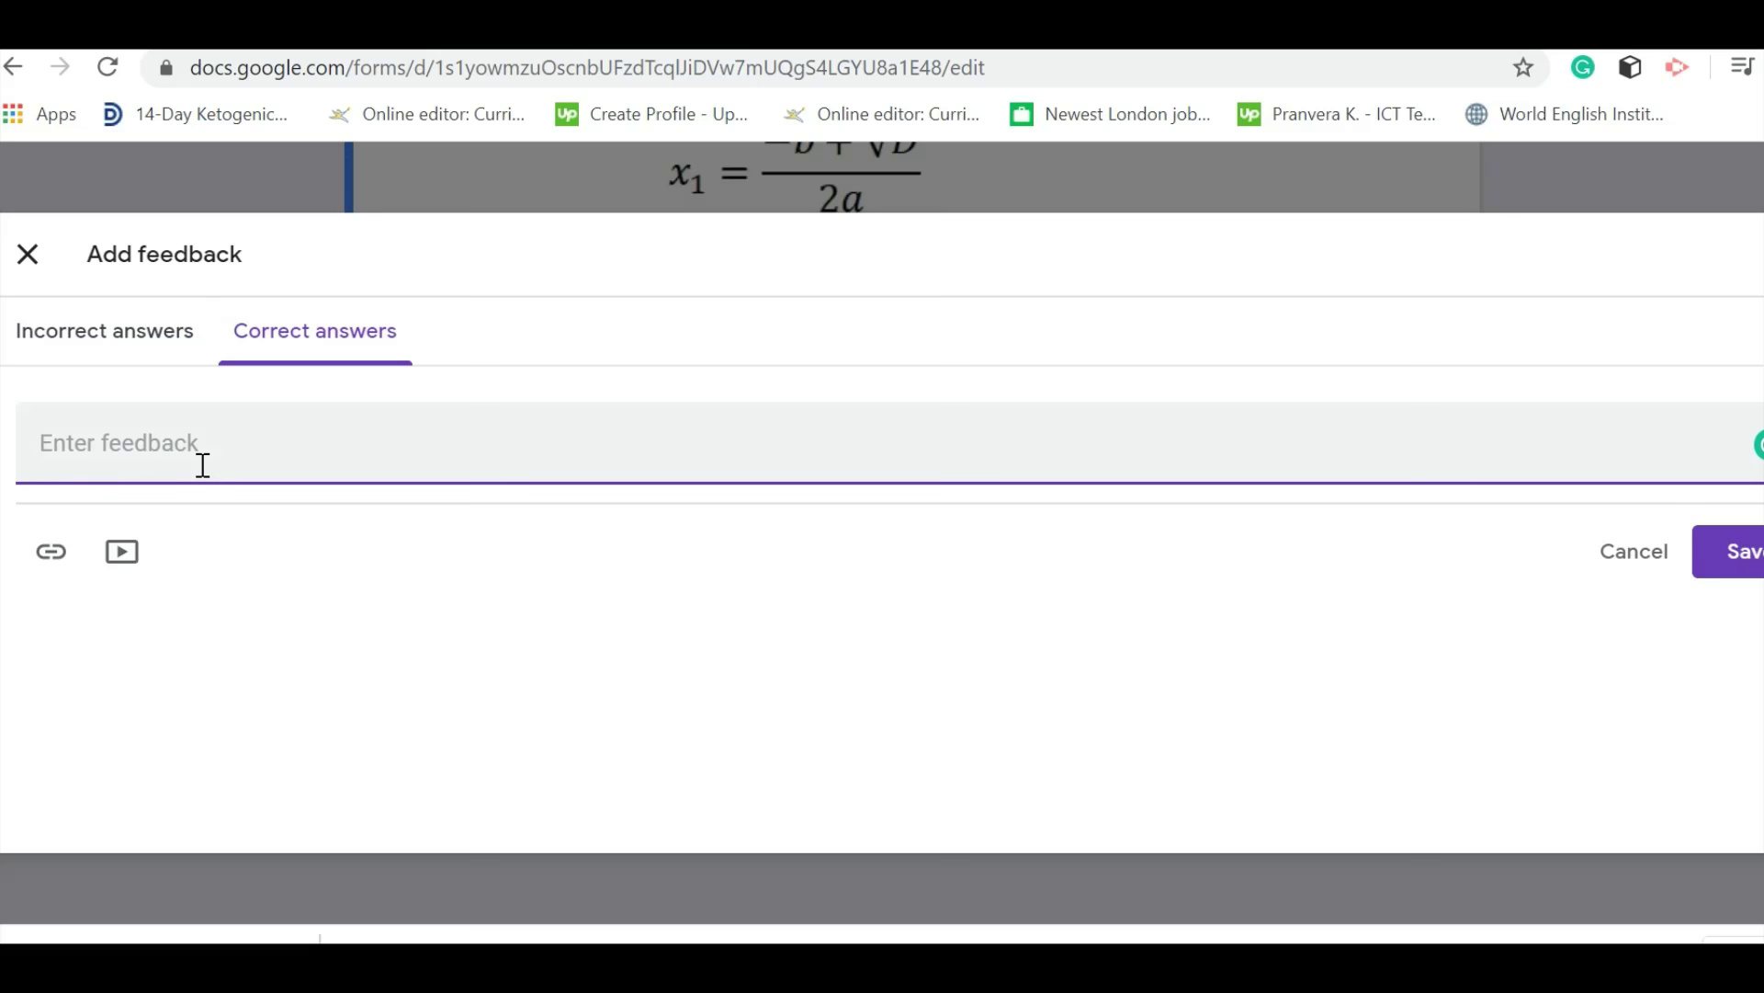
pyautogui.write('1')
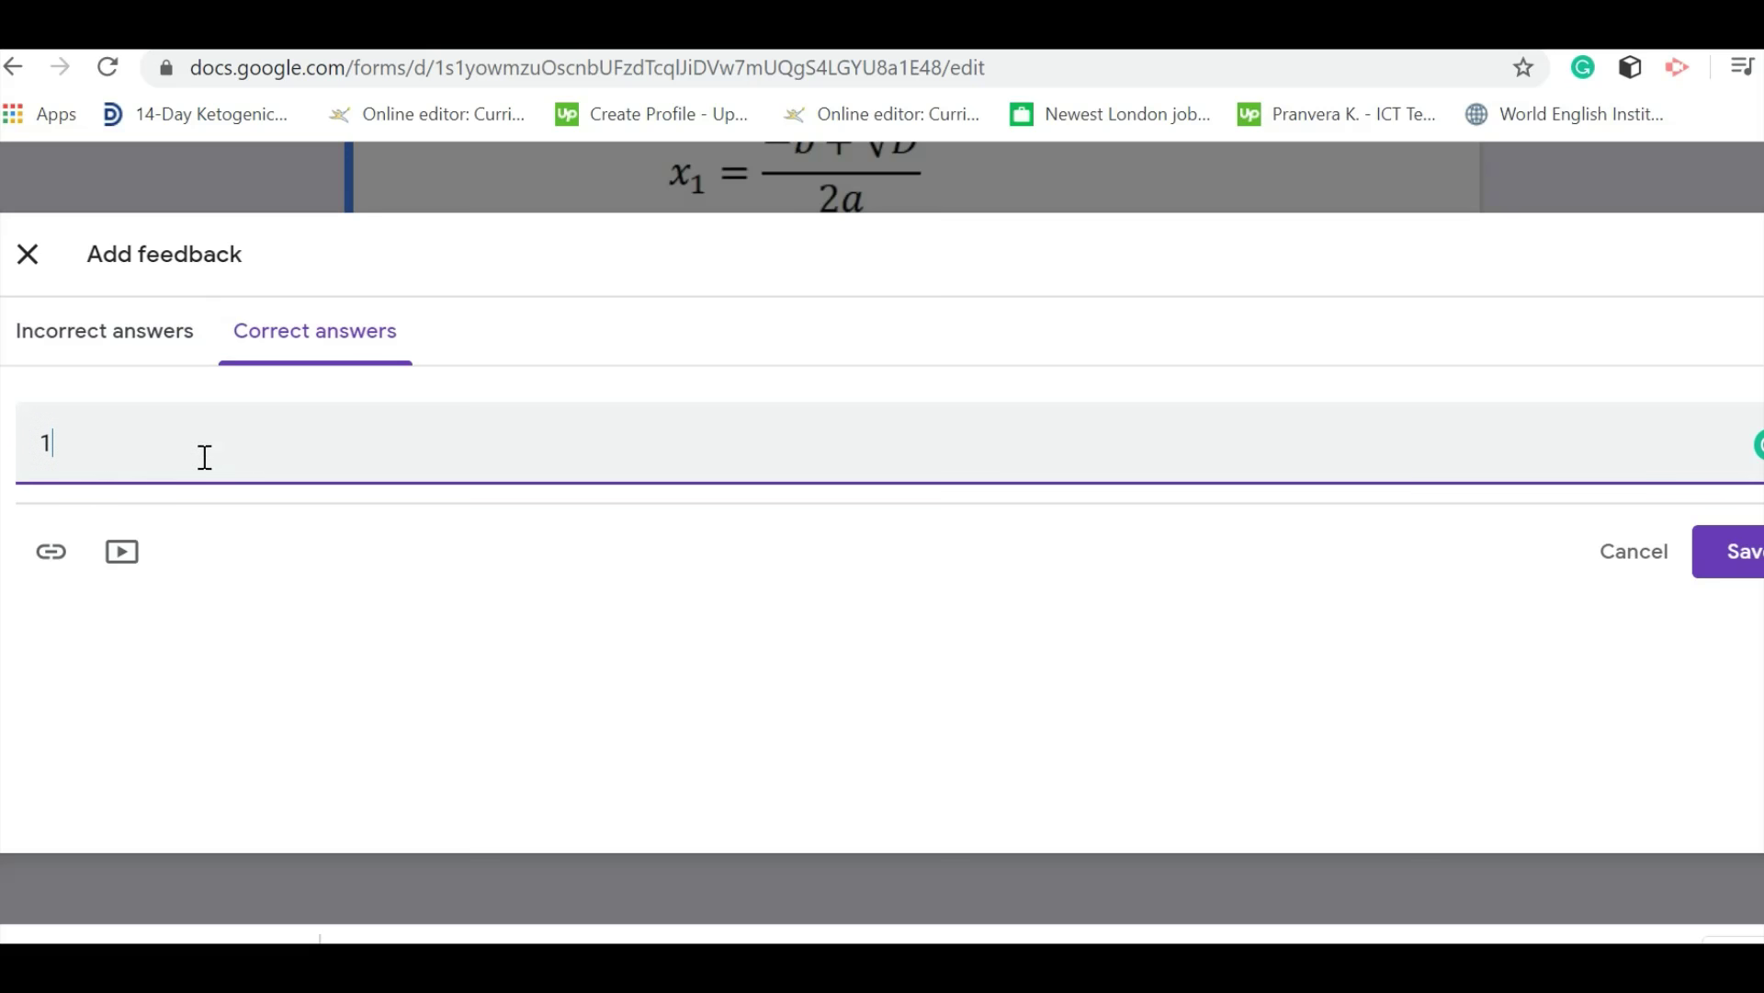
pyautogui.click(1751, 556)
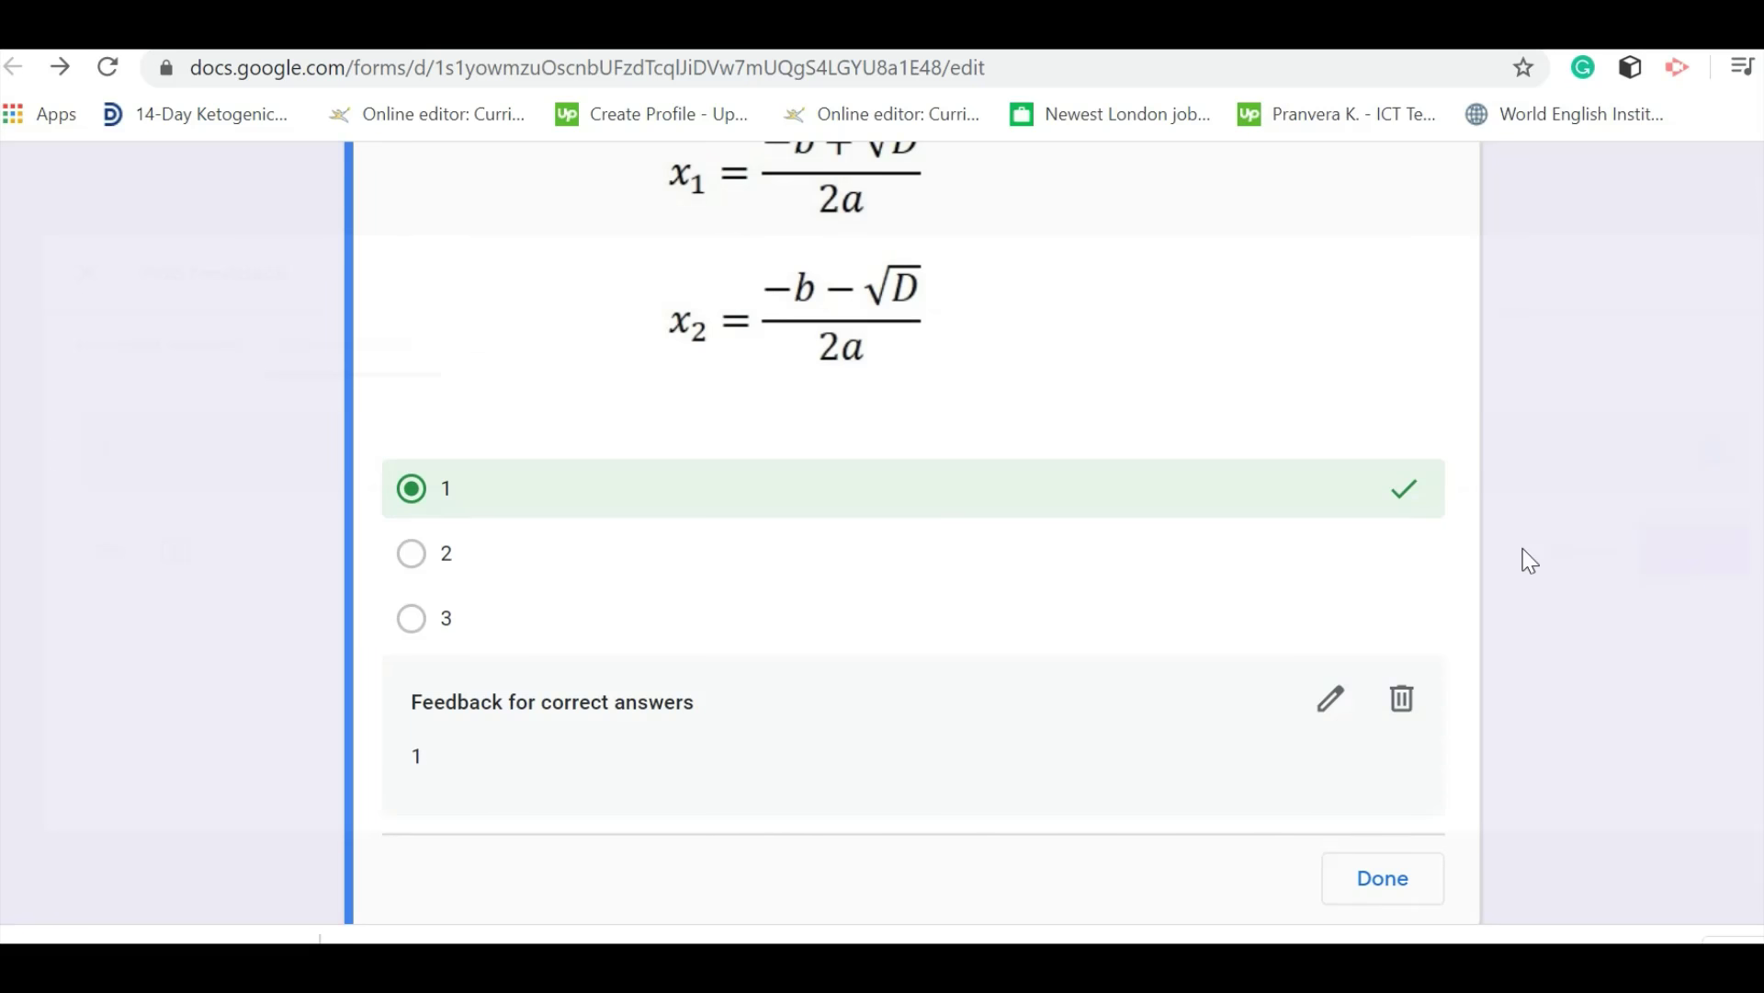
# Close the quadratic-equation question's answer key and open the respondent preview of the quiz
pyautogui.scroll(8, 1507, 563)
pyautogui.scroll(-8, 1244, 556)
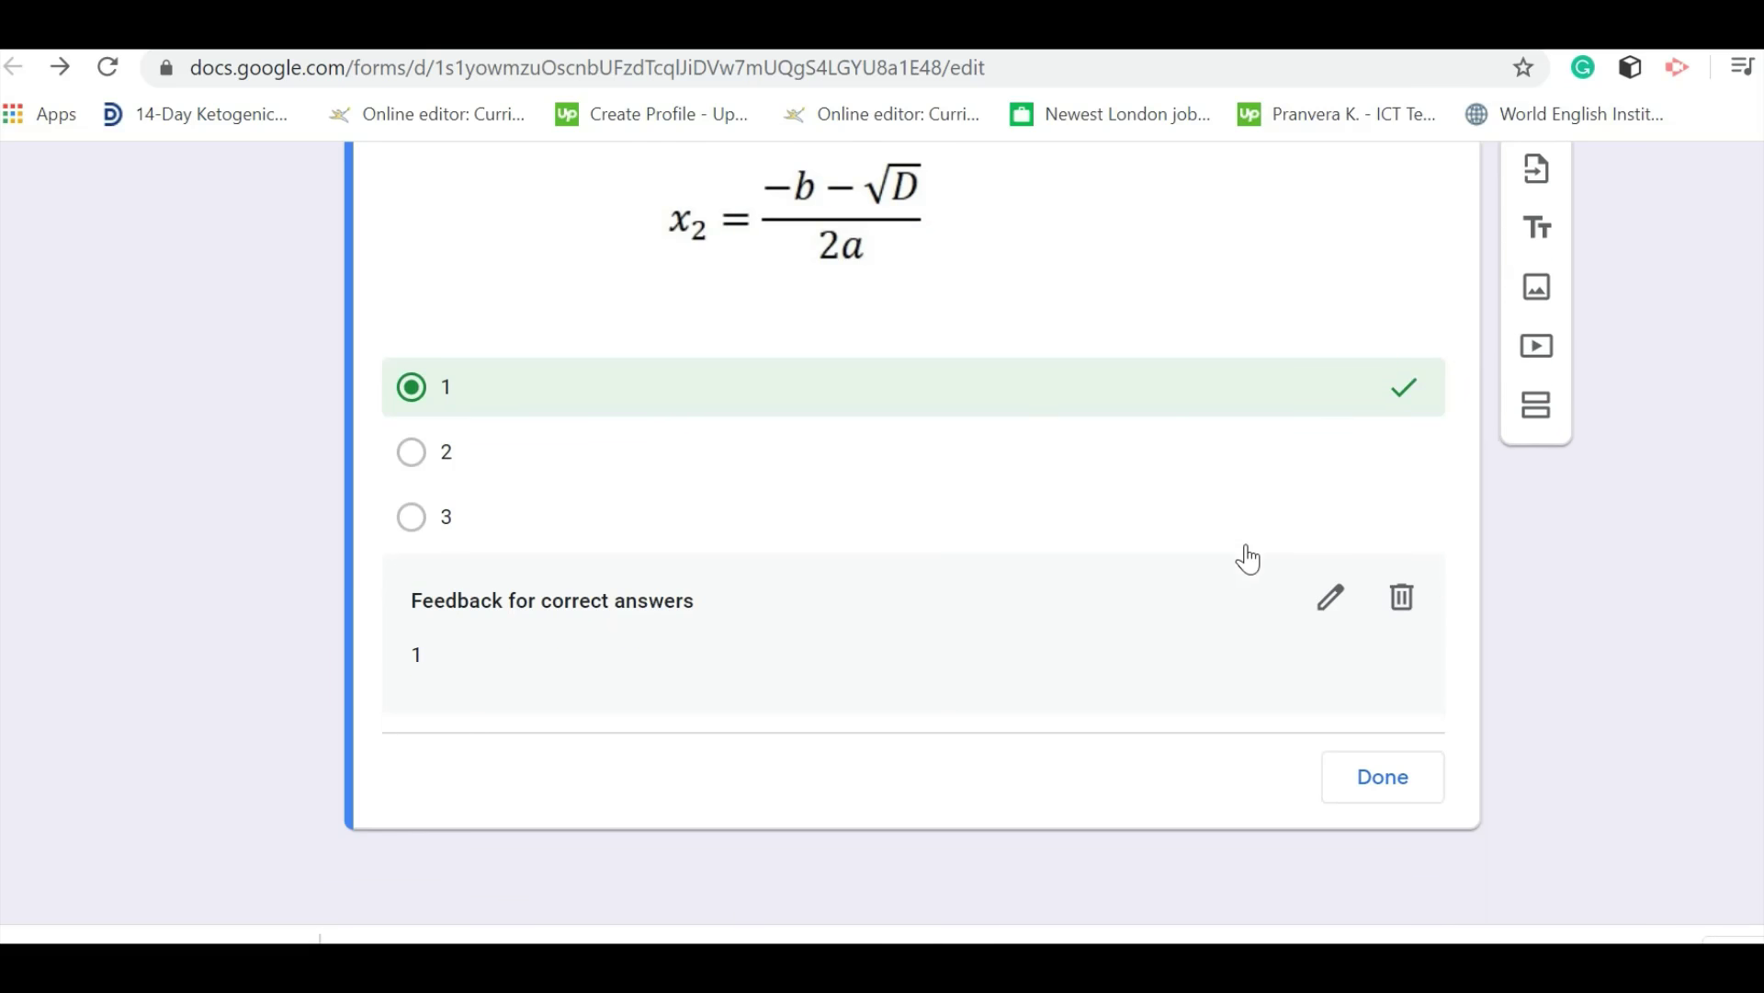
pyautogui.click(1394, 781)
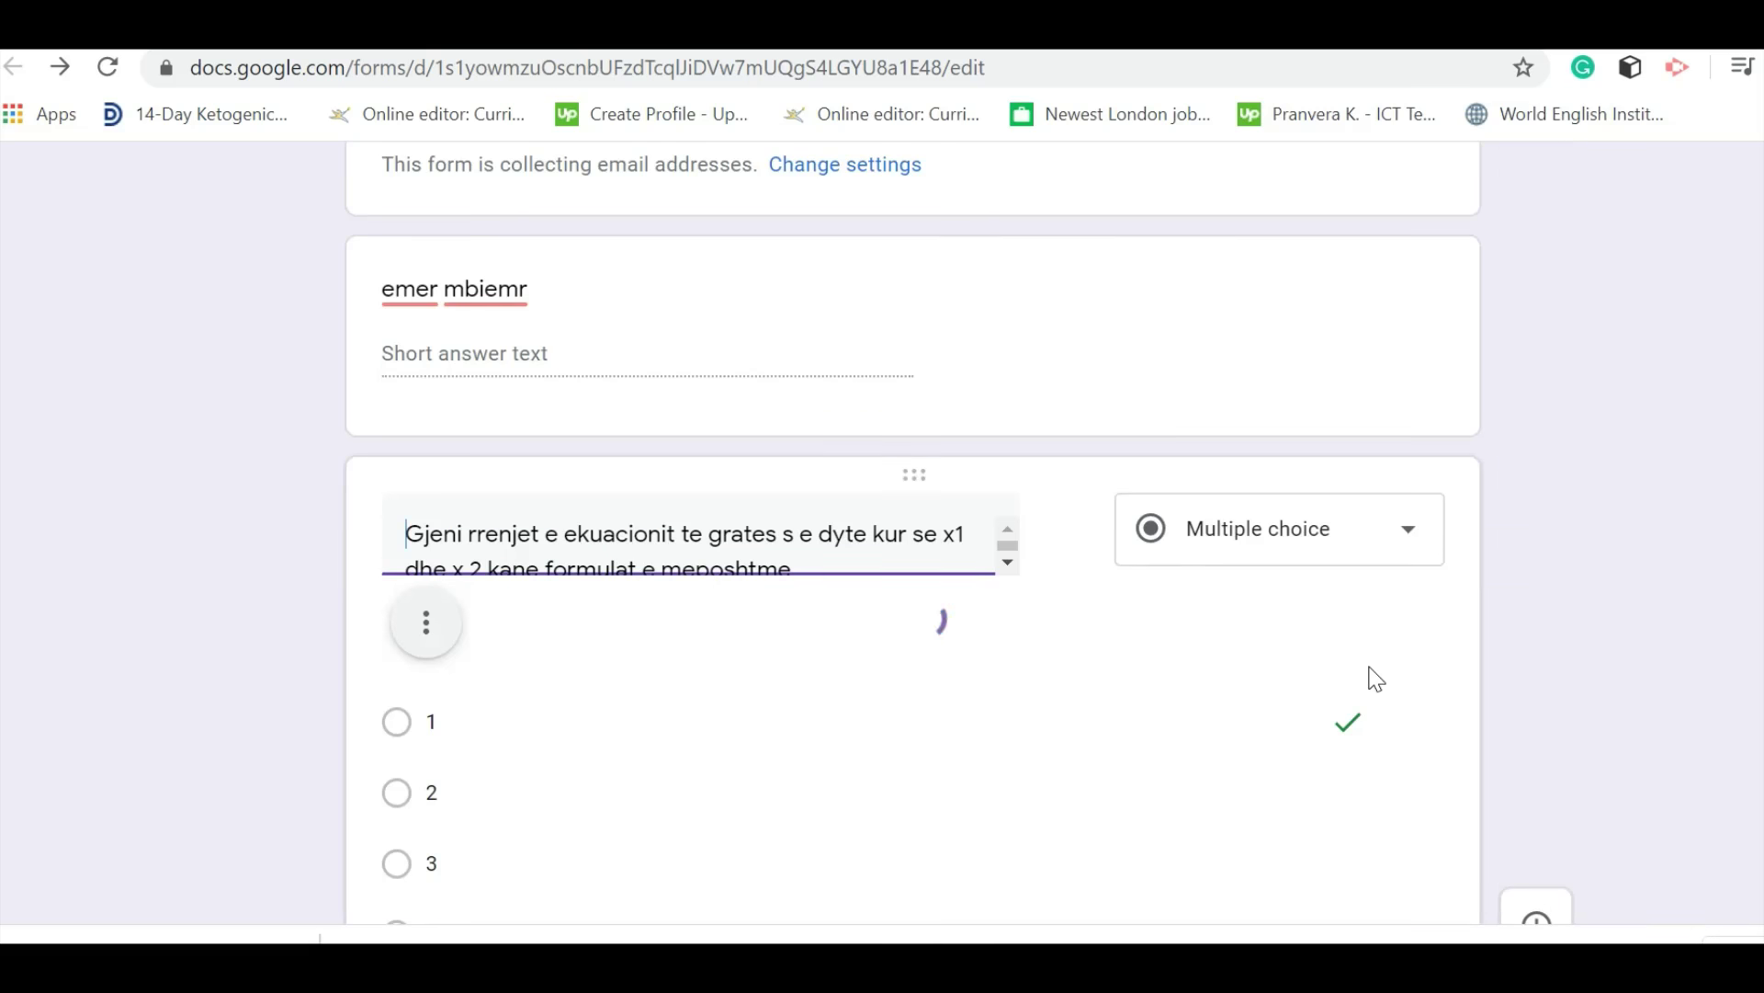
pyautogui.scroll(5, 1372, 678)
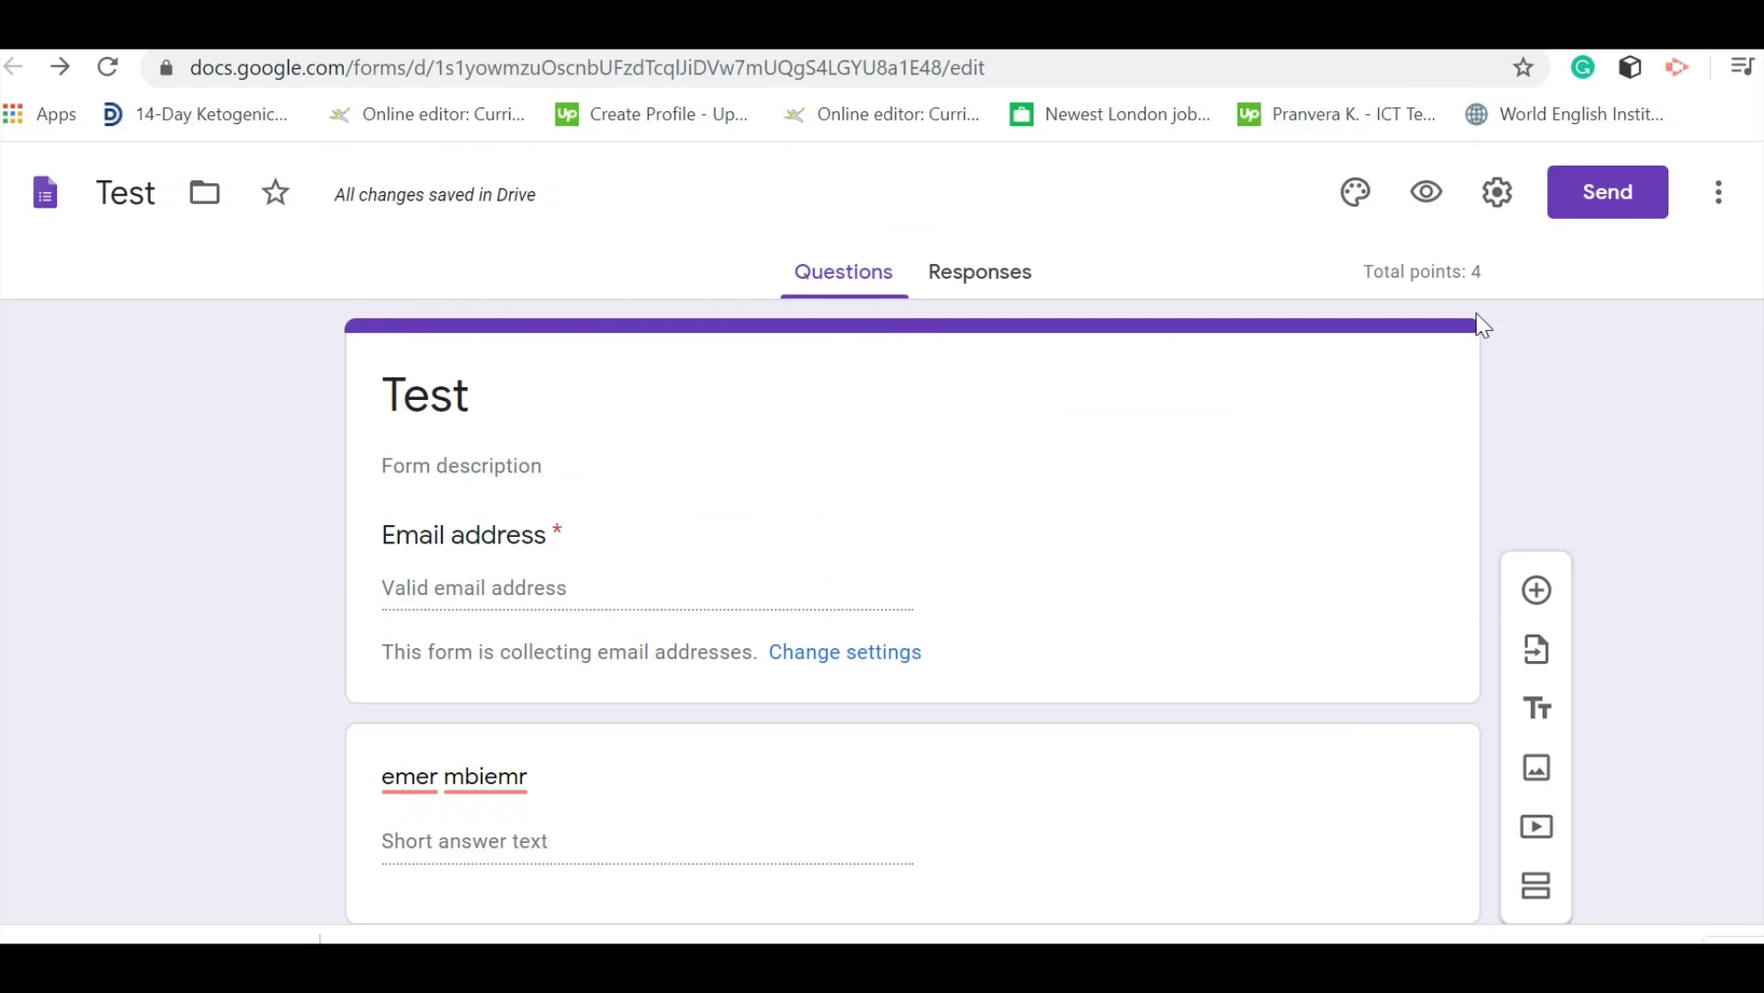
pyautogui.click(1427, 198)
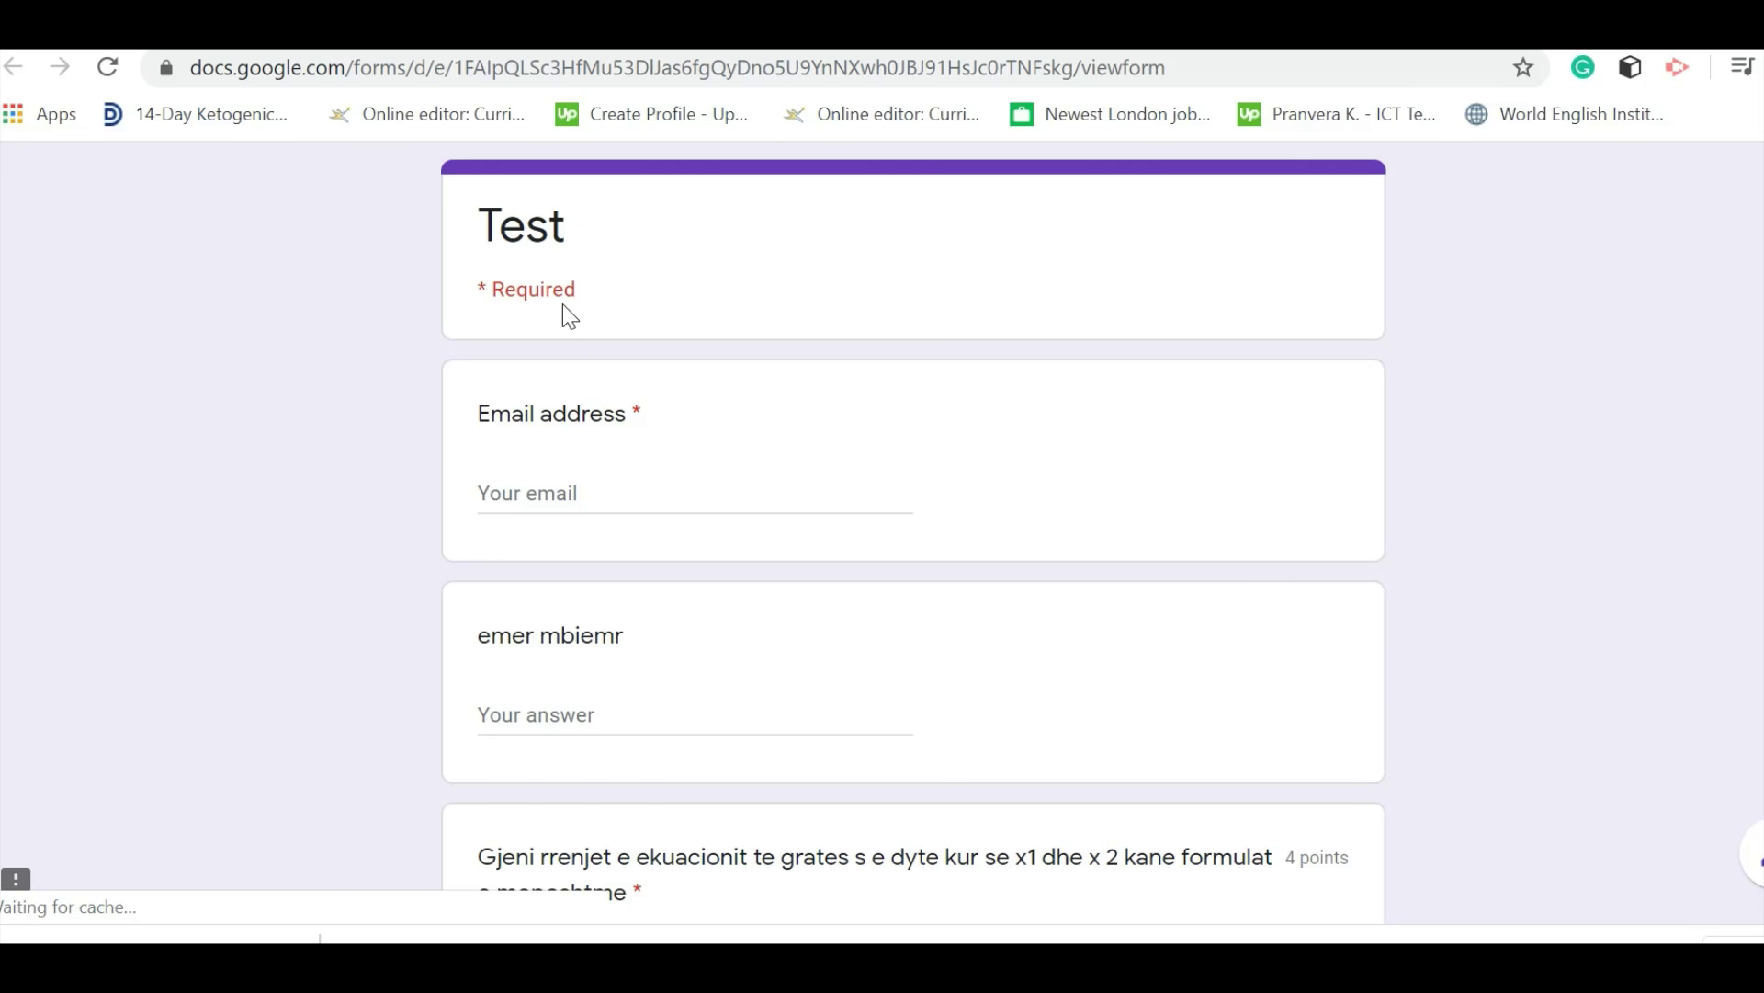
# Fill in the respondent's email address and name, answer the quadratic-equation question with option 2, and submit the response
pyautogui.click(517, 508)
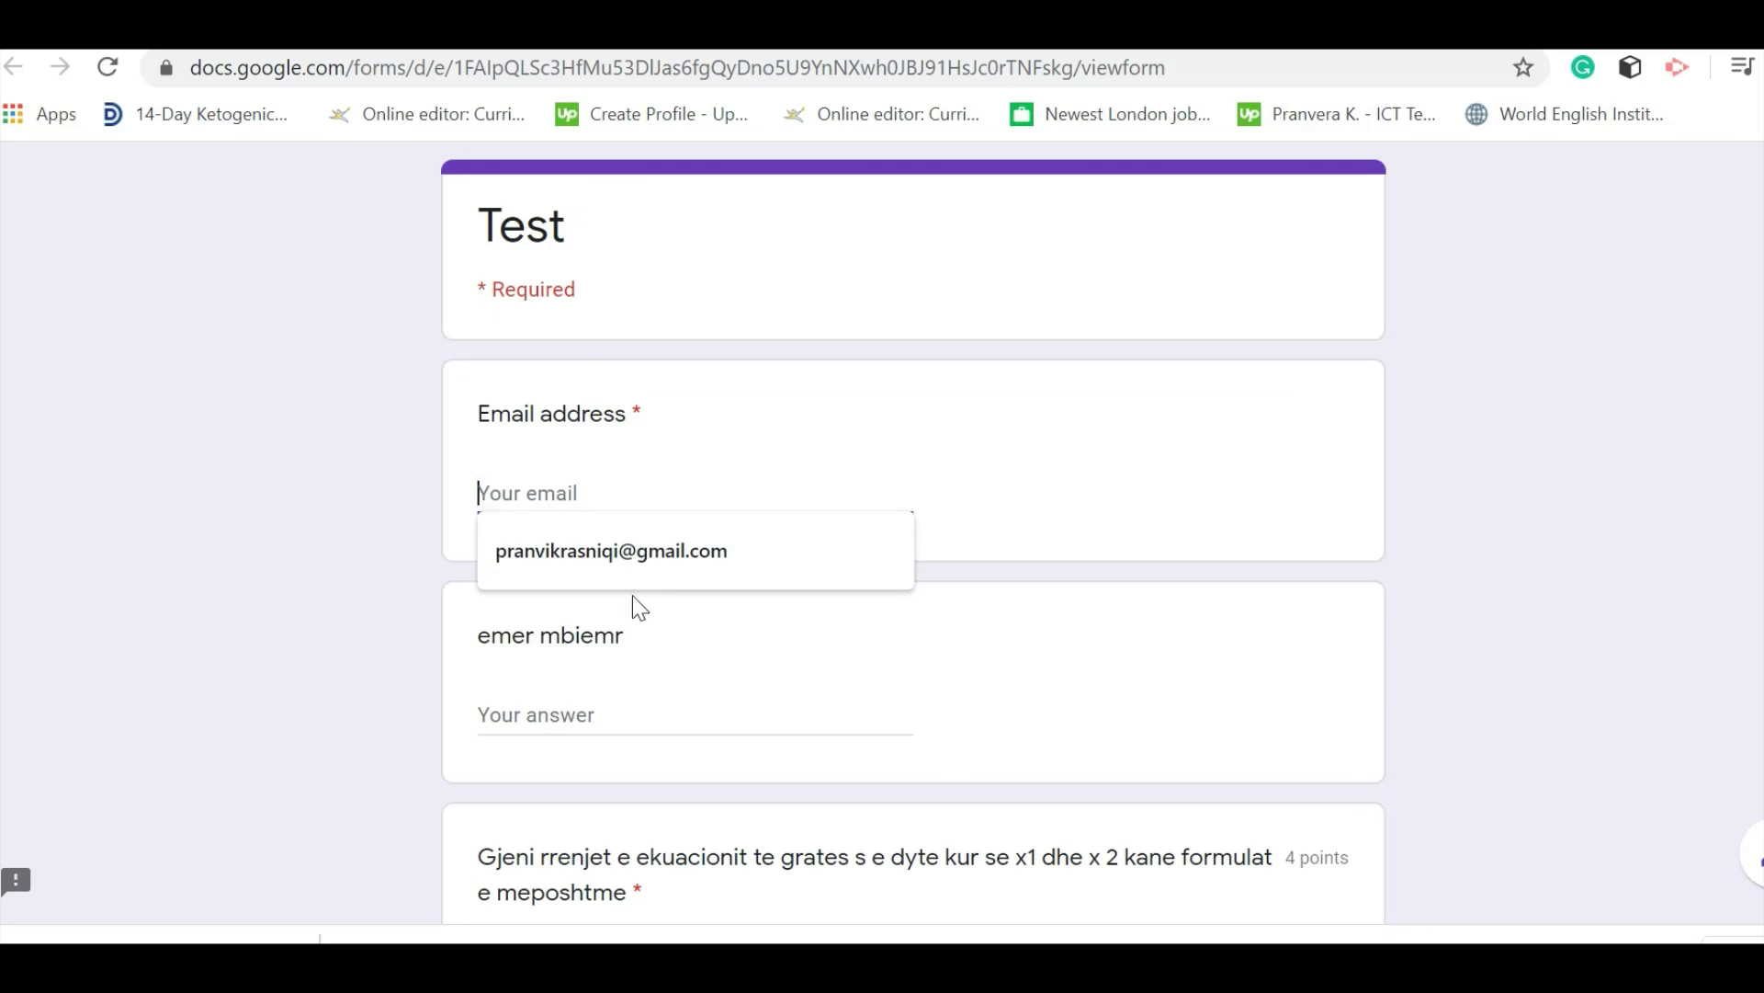
pyautogui.click(649, 542)
pyautogui.scroll(-3, 653, 551)
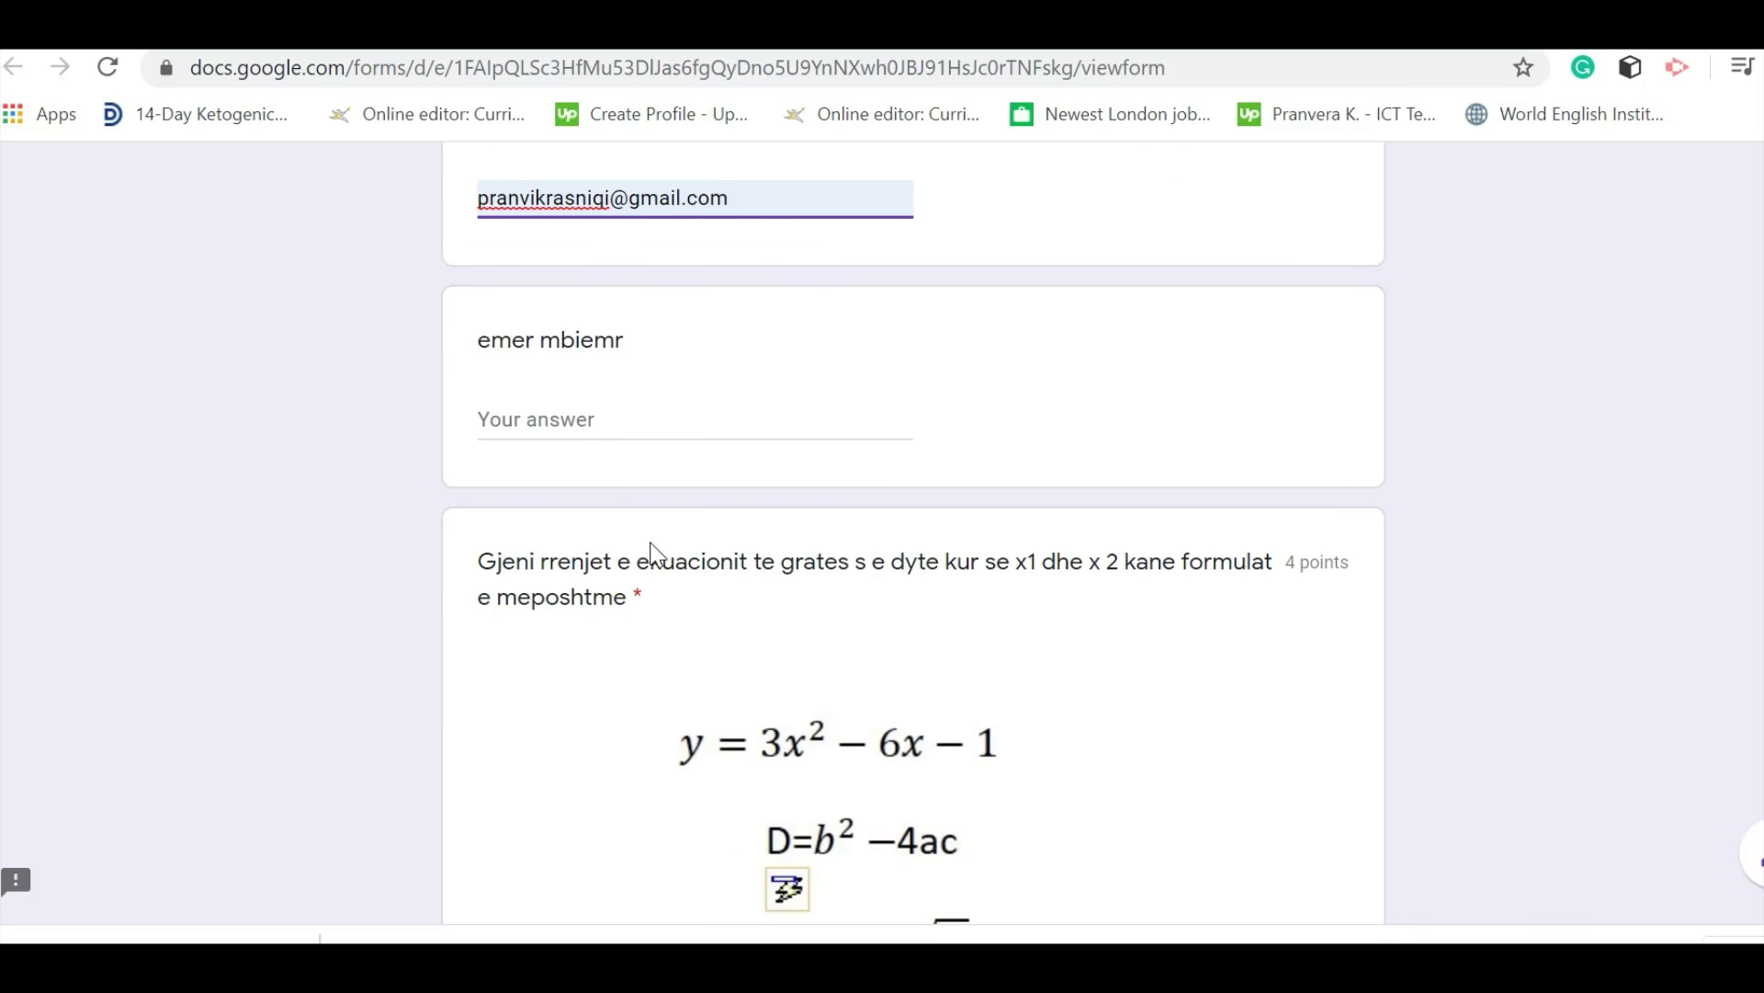
pyautogui.click(602, 424)
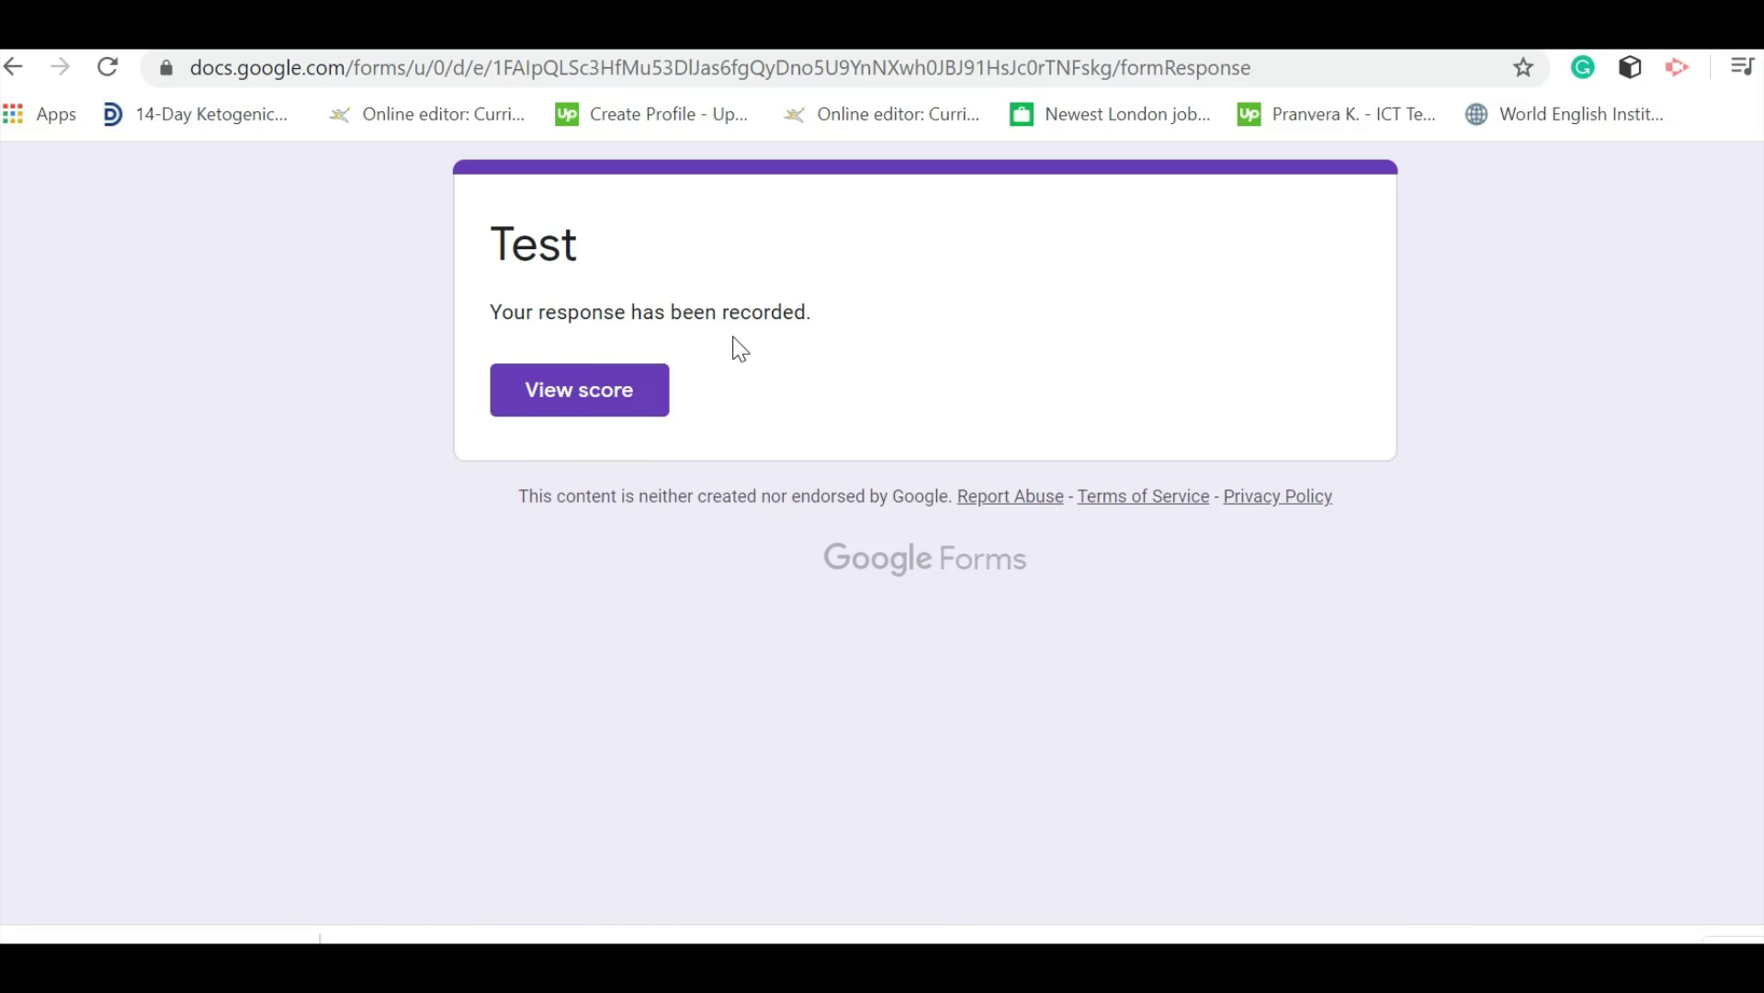
# Open the score of the submitted response and examine the total points, the marked question and its correct answer
pyautogui.click(624, 412)
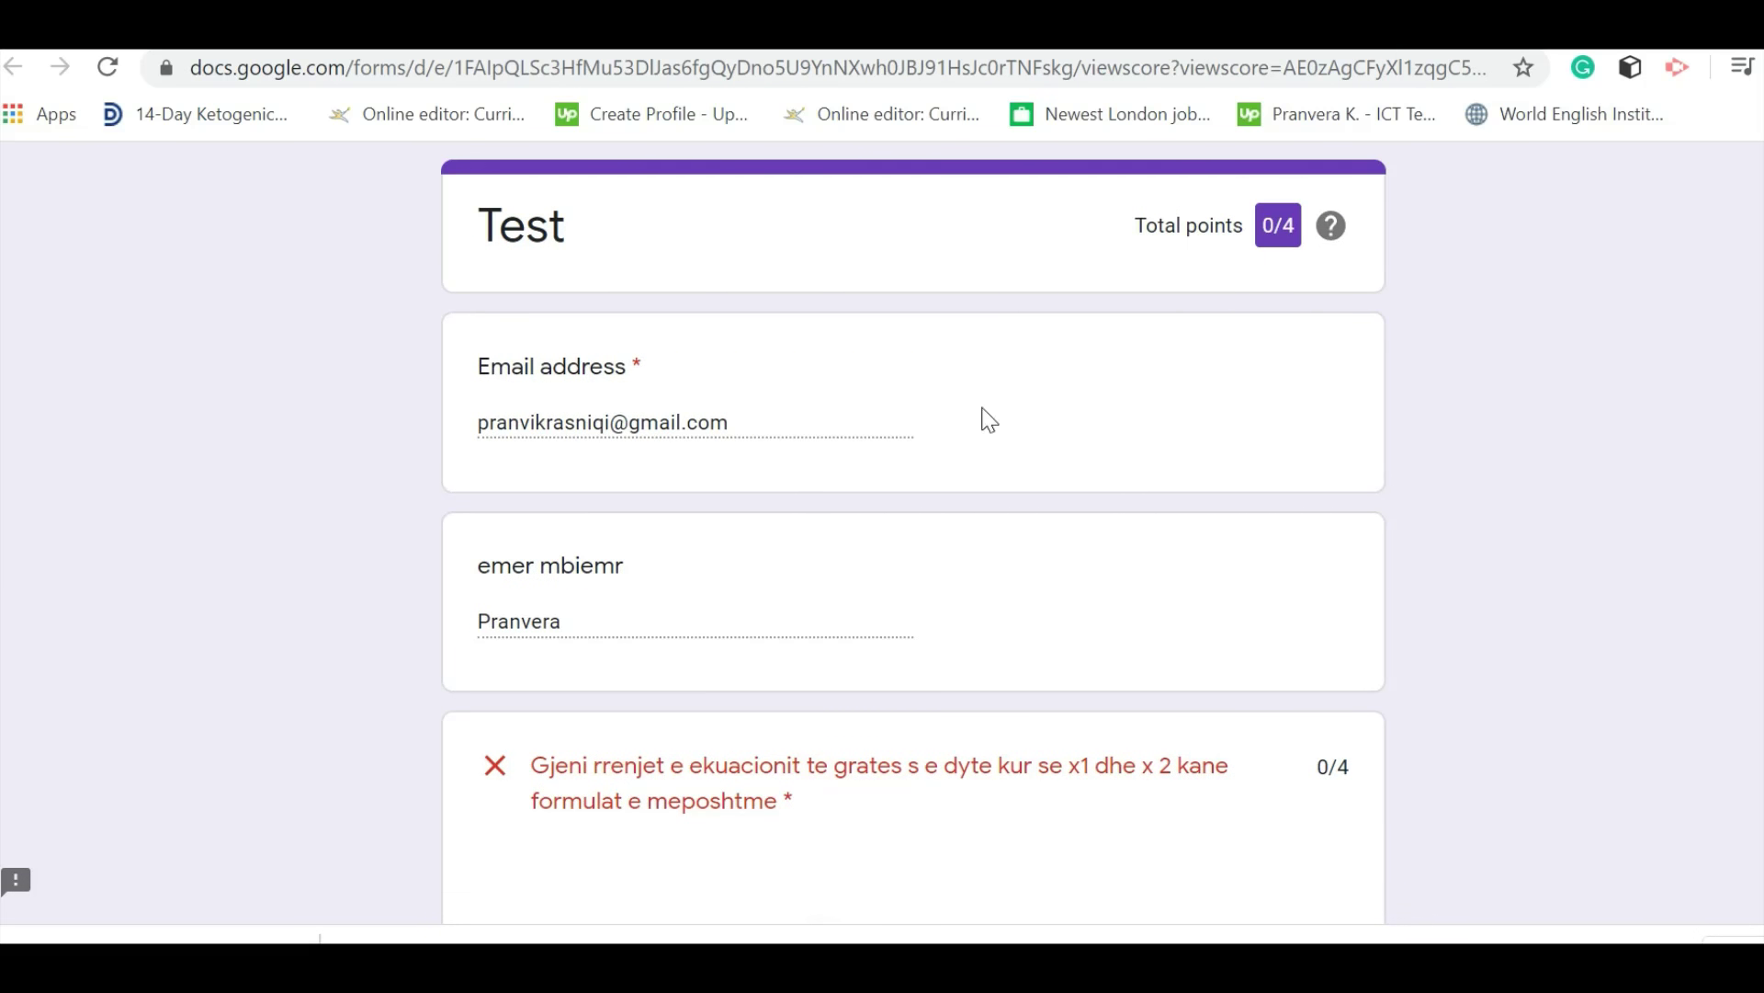
pyautogui.scroll(-6, 606, 500)
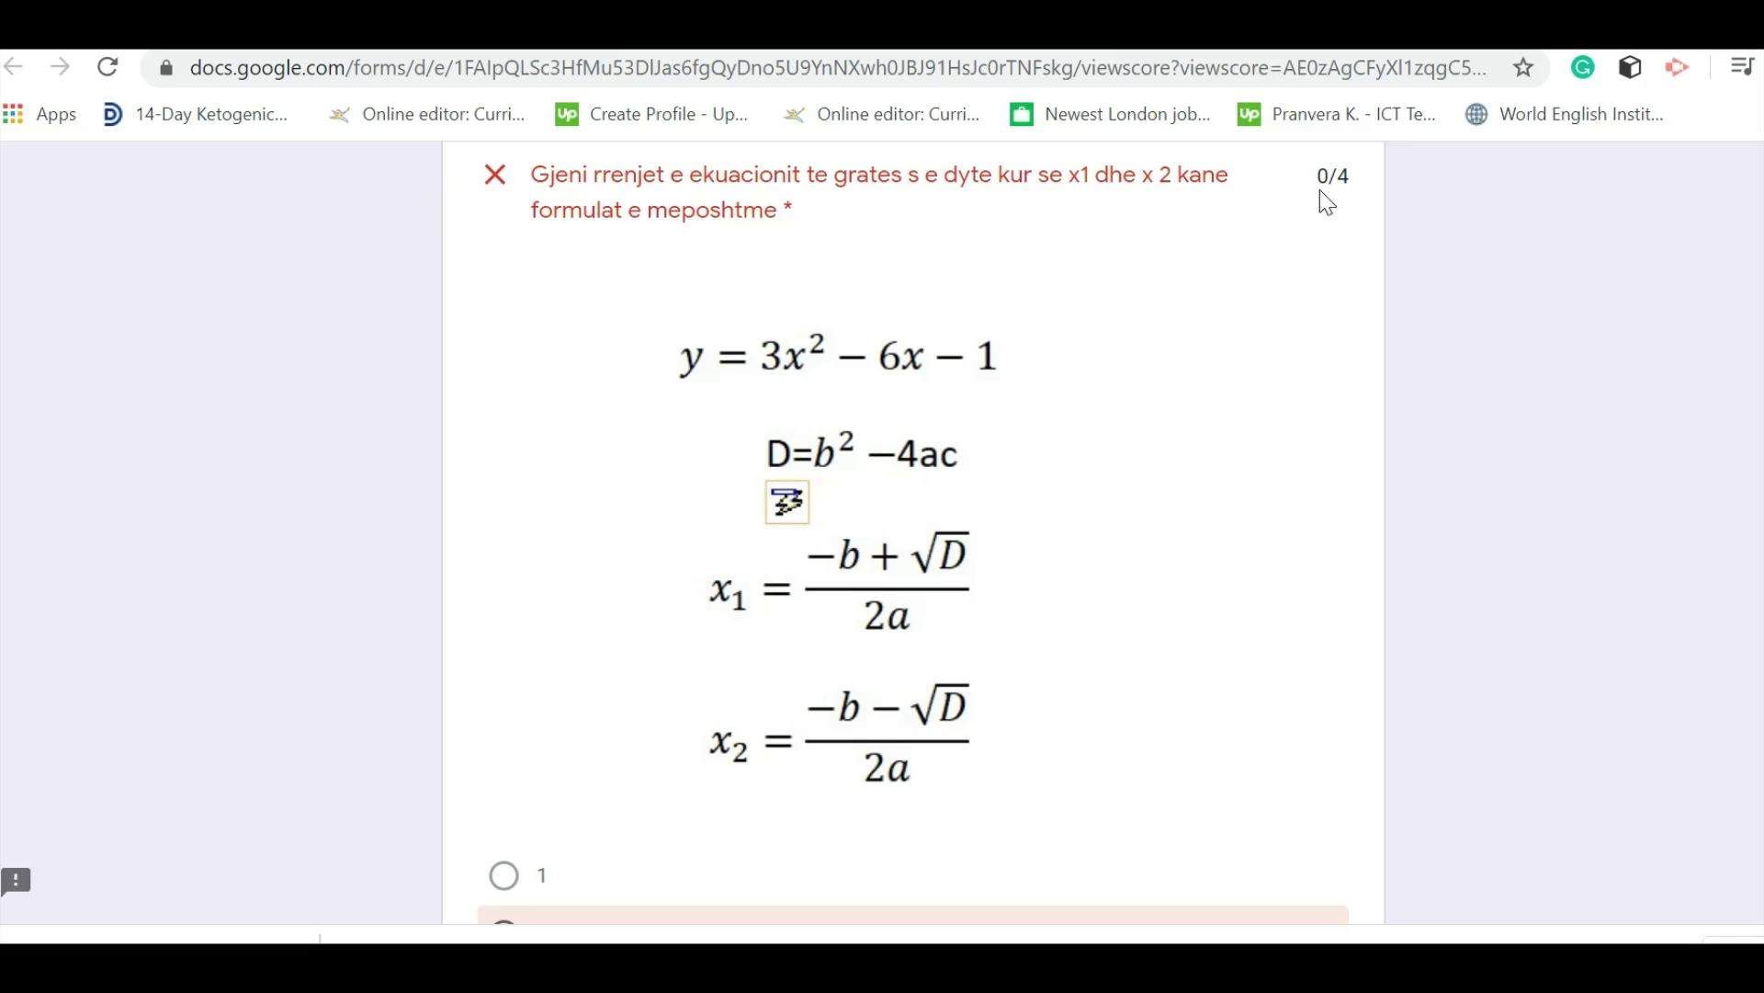
pyautogui.scroll(-4, 937, 551)
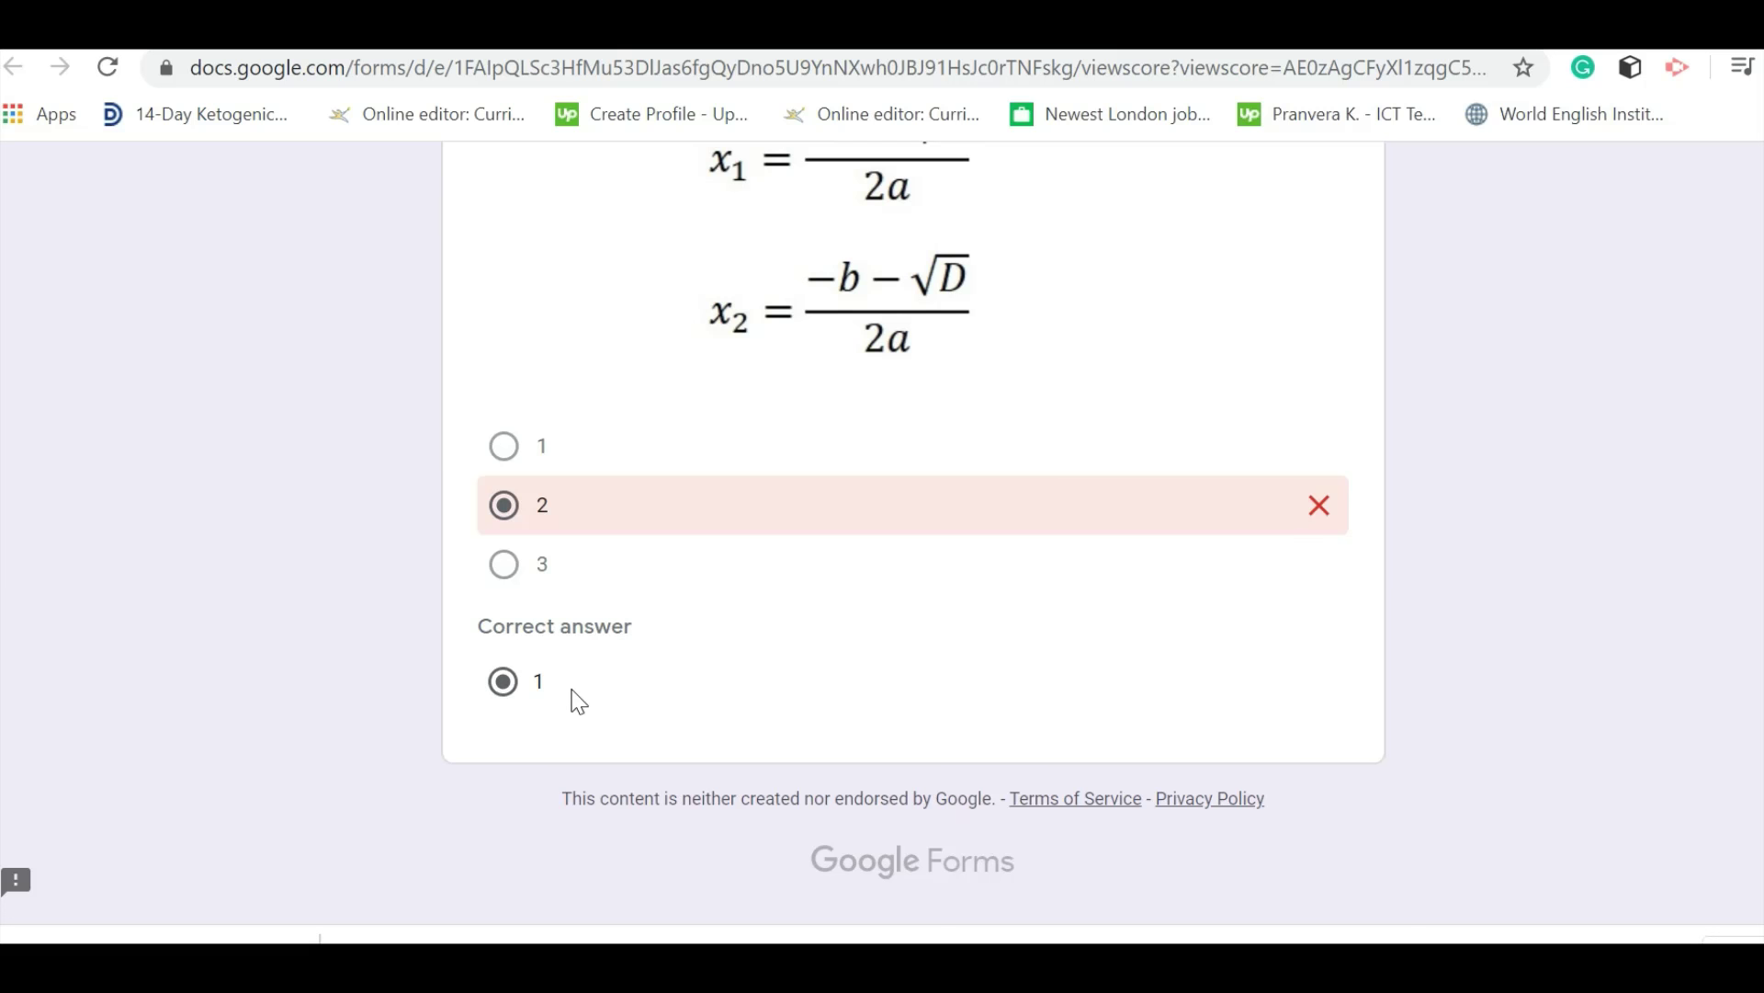
pyautogui.scroll(10, 746, 634)
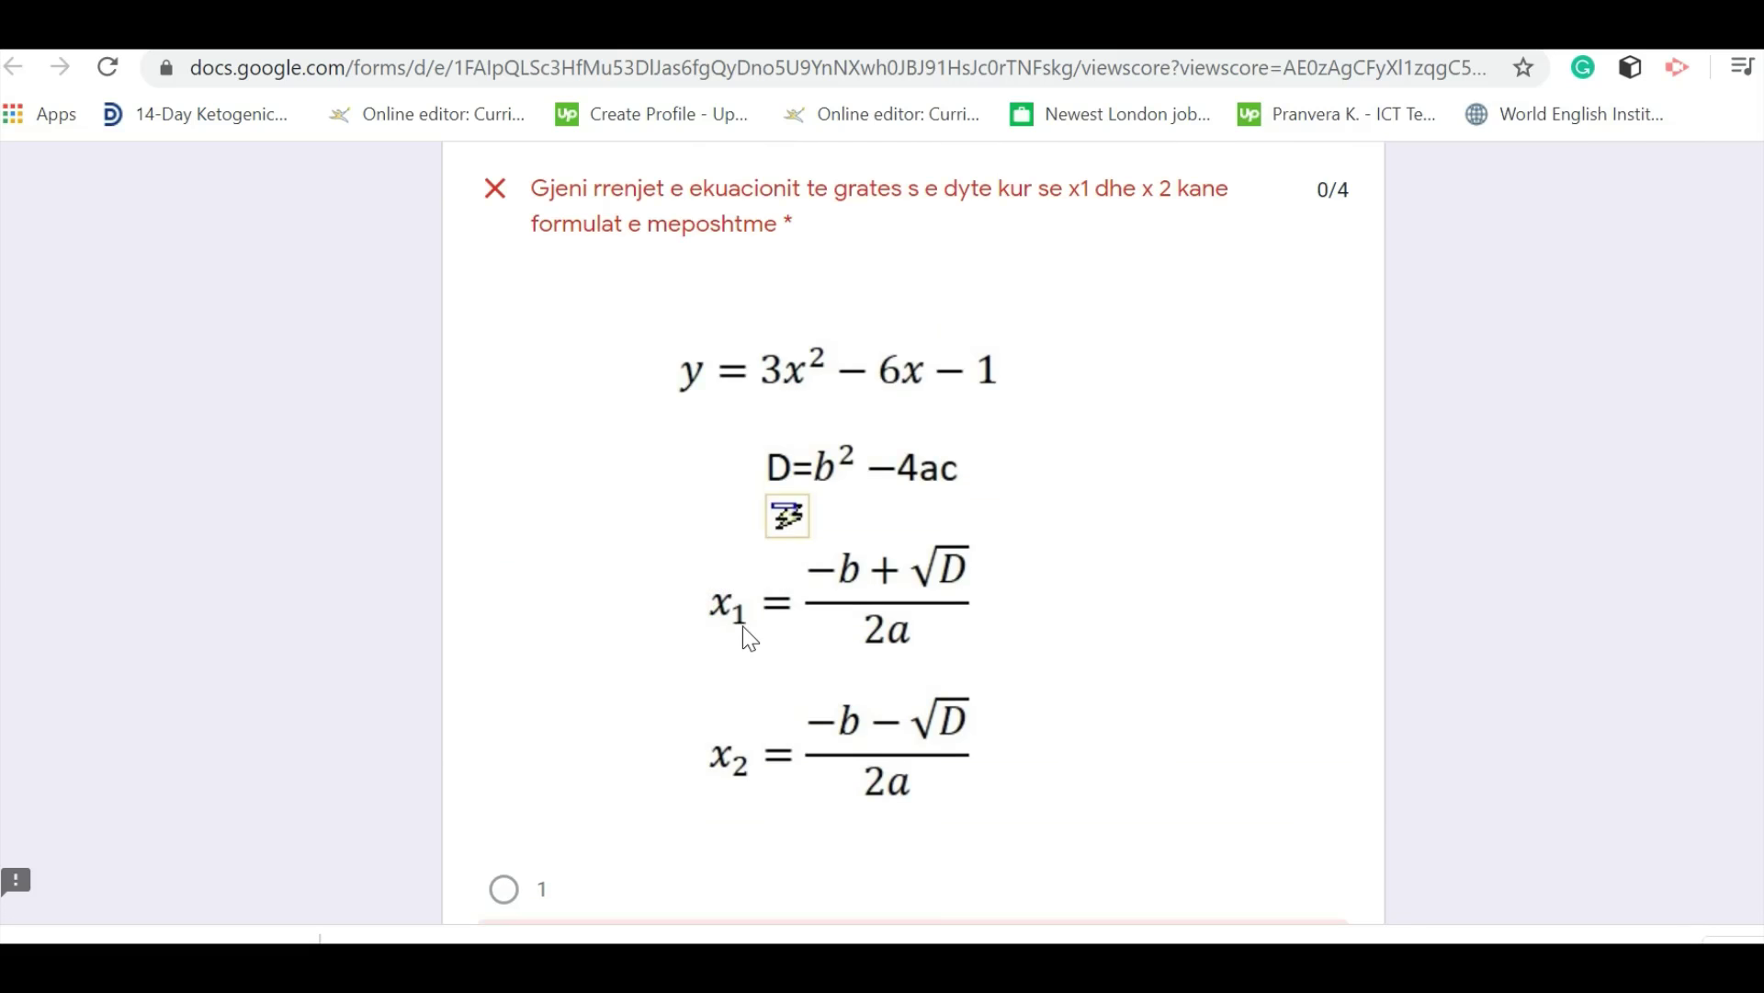
pyautogui.scroll(-5, 748, 634)
pyautogui.scroll(-5, 750, 634)
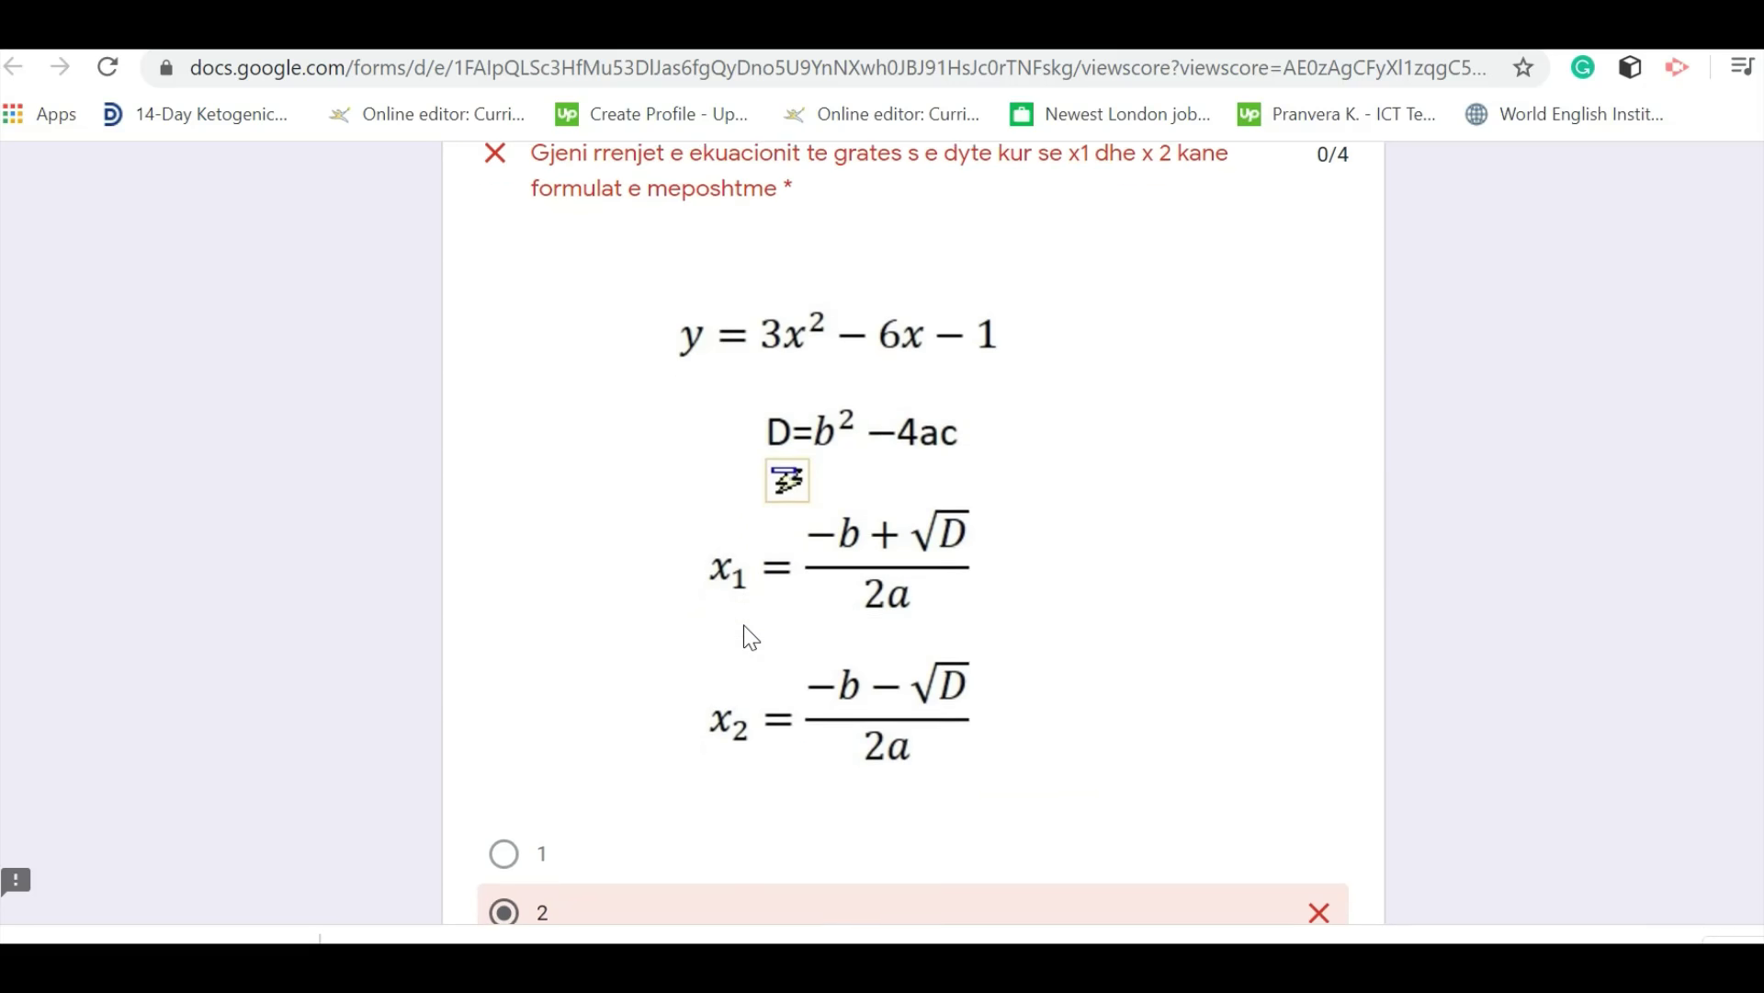
pyautogui.scroll(1, 742, 630)
pyautogui.scroll(-1, 744, 627)
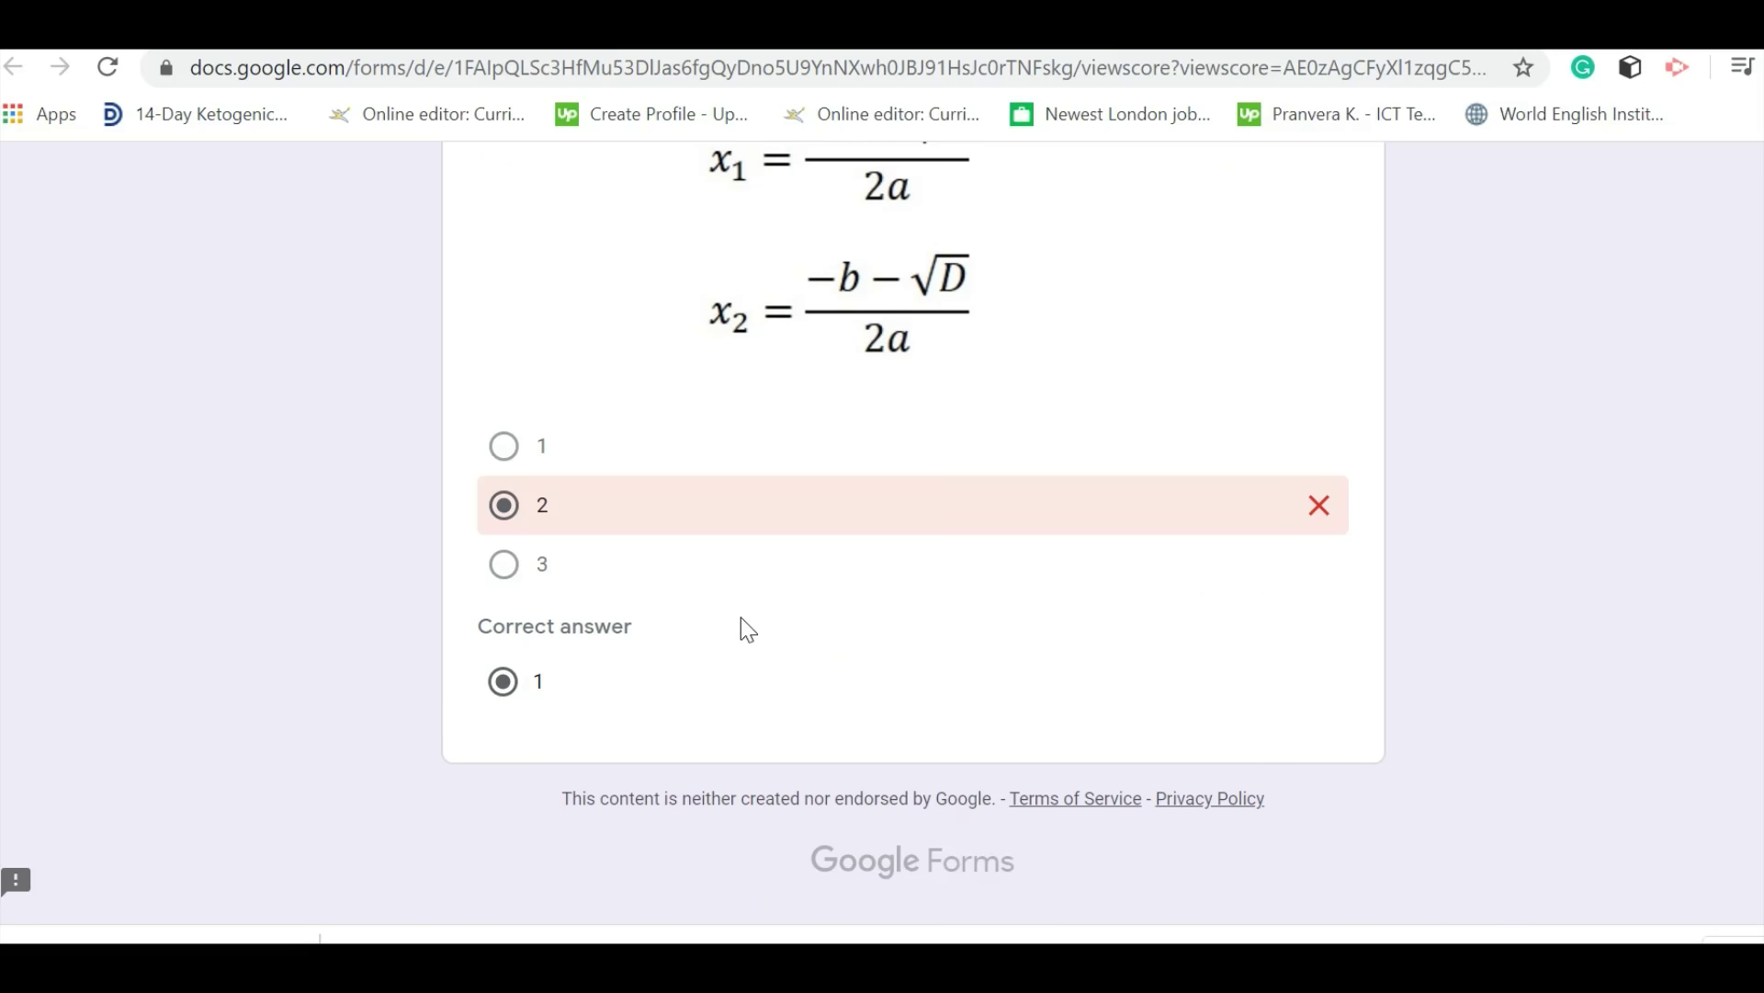
pyautogui.scroll(10, 742, 620)
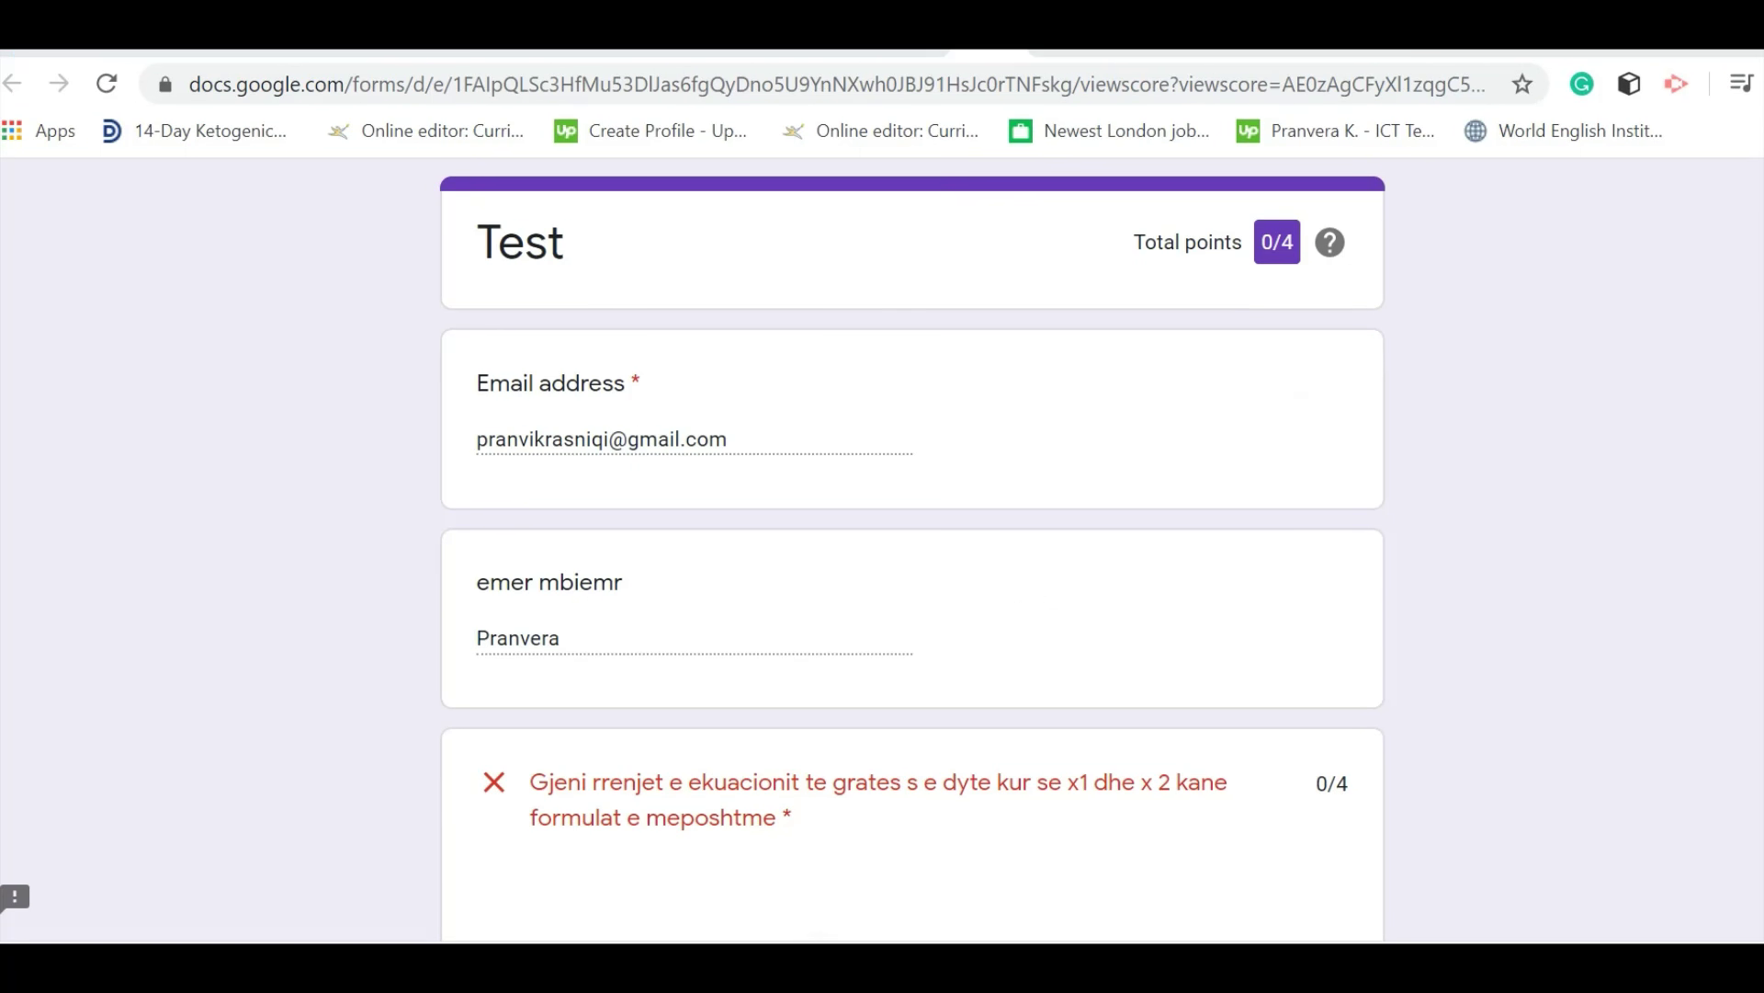
# Switch to Google Drive and create a new blank Google Form in My Drive
pyautogui.click(1066, 55)
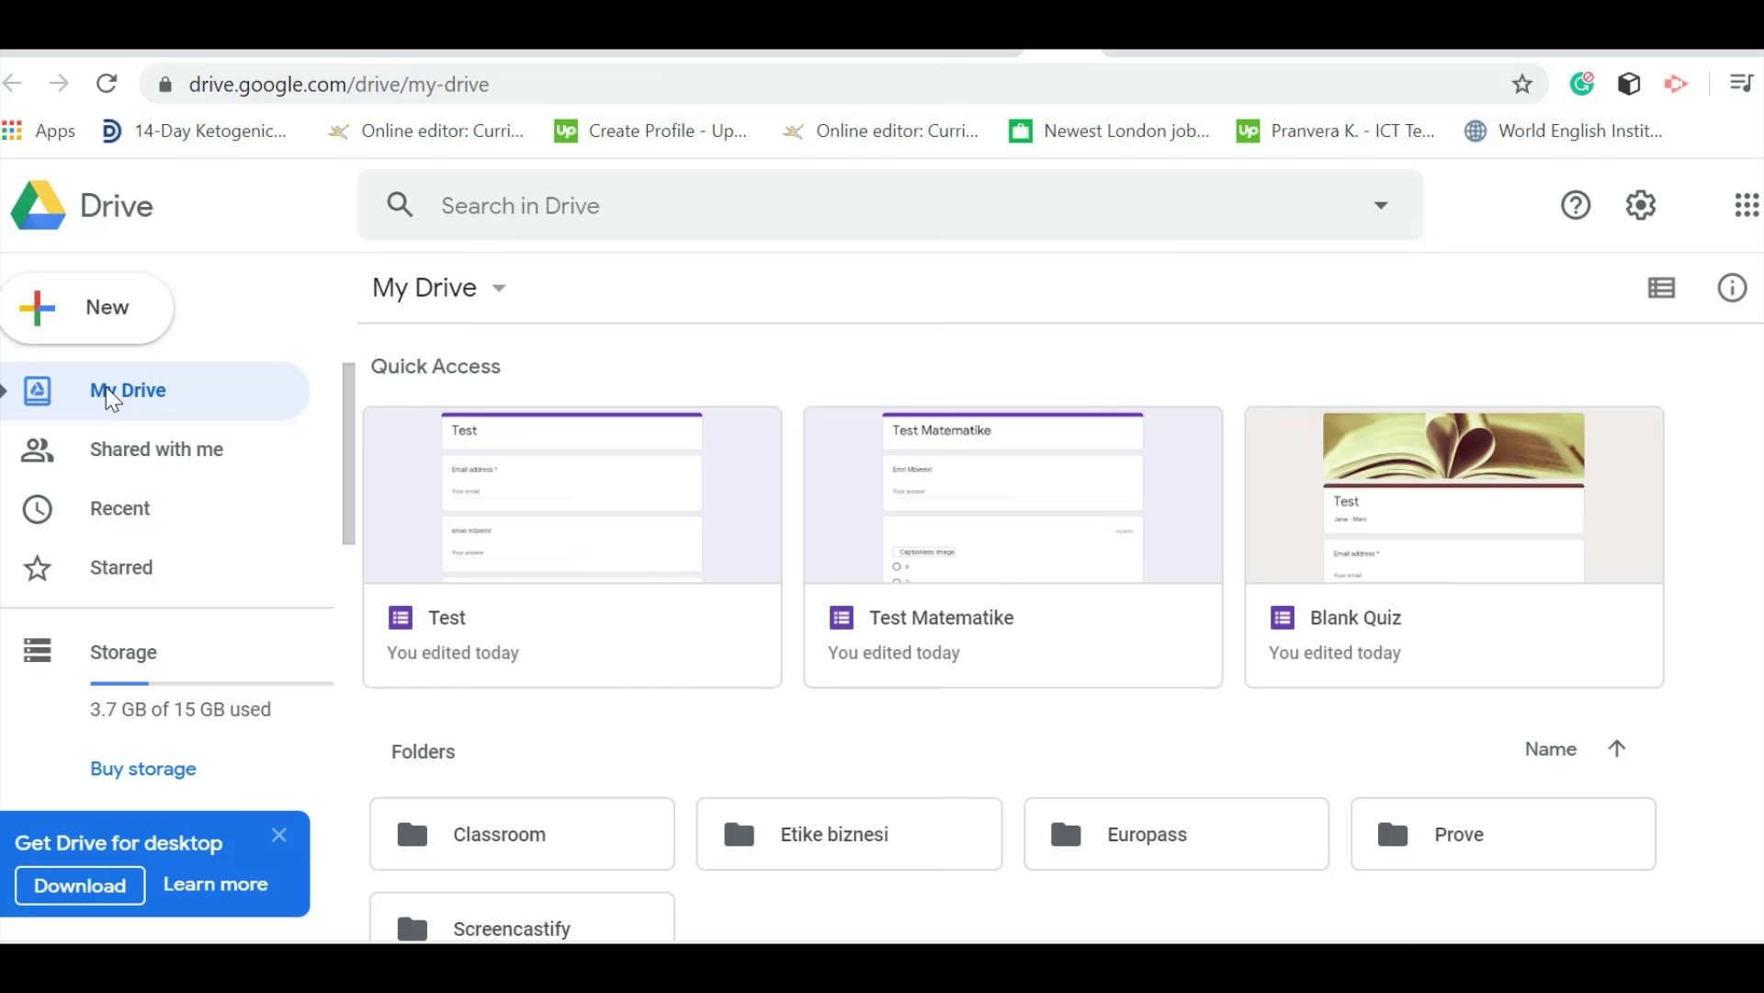
pyautogui.click(122, 321)
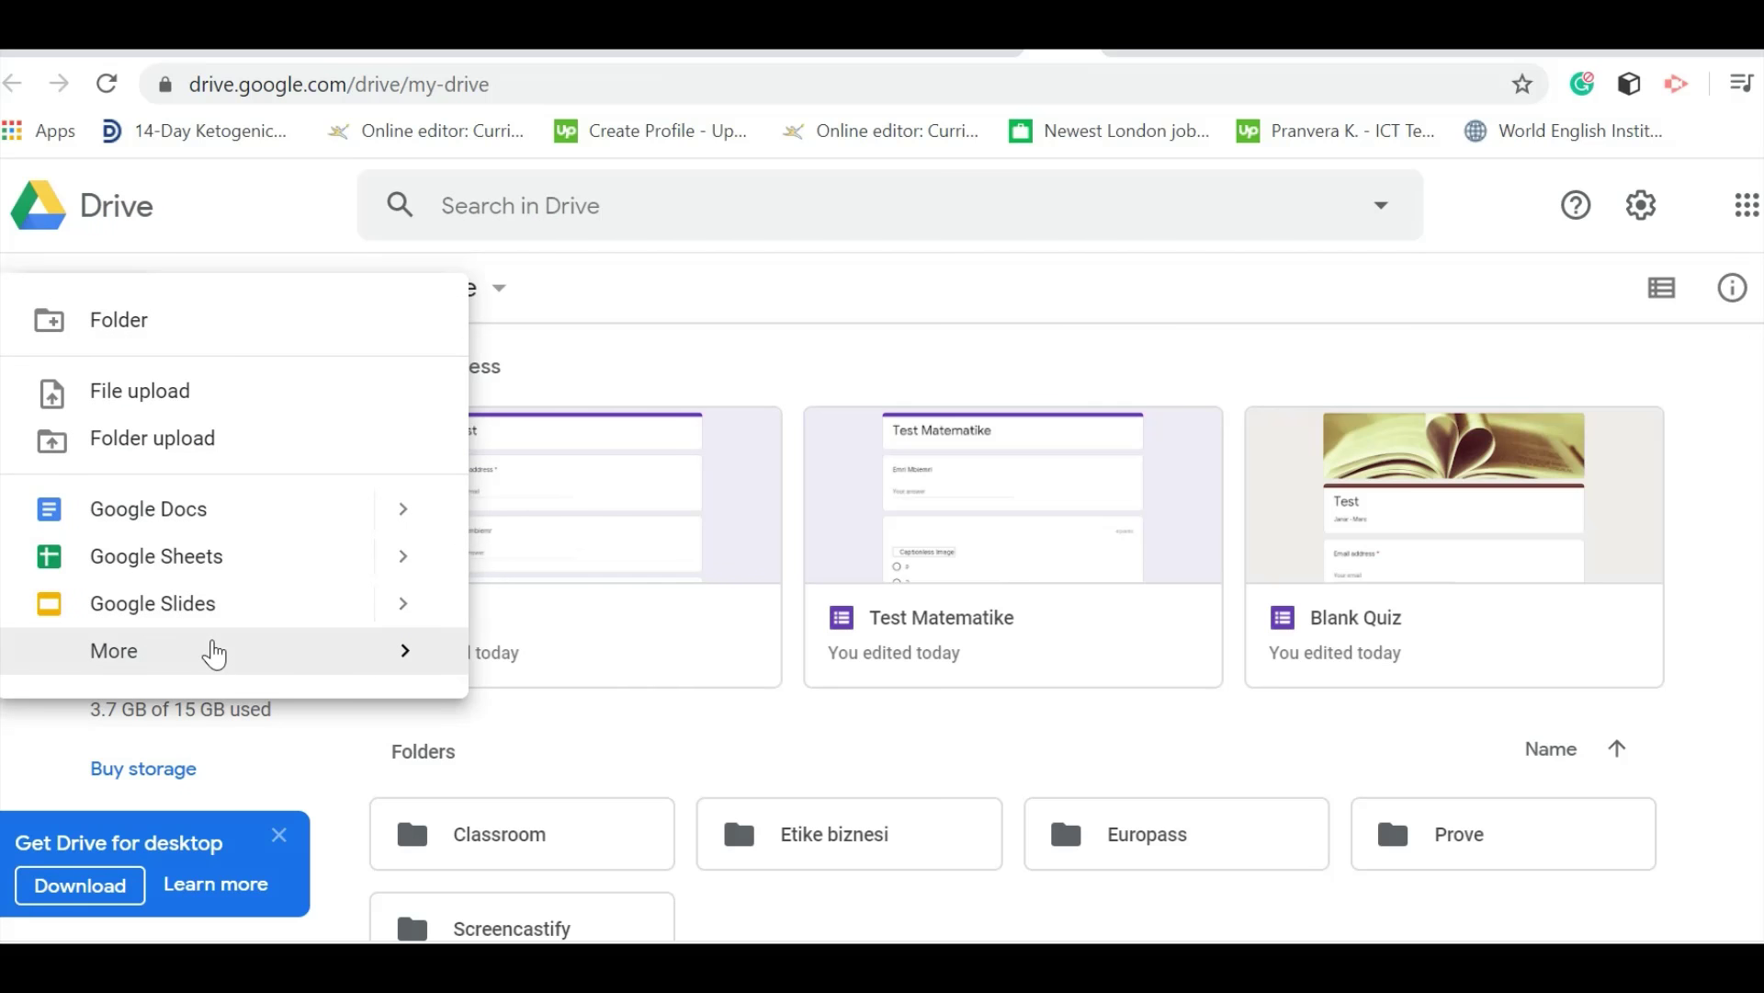
pyautogui.moveTo(214, 654)
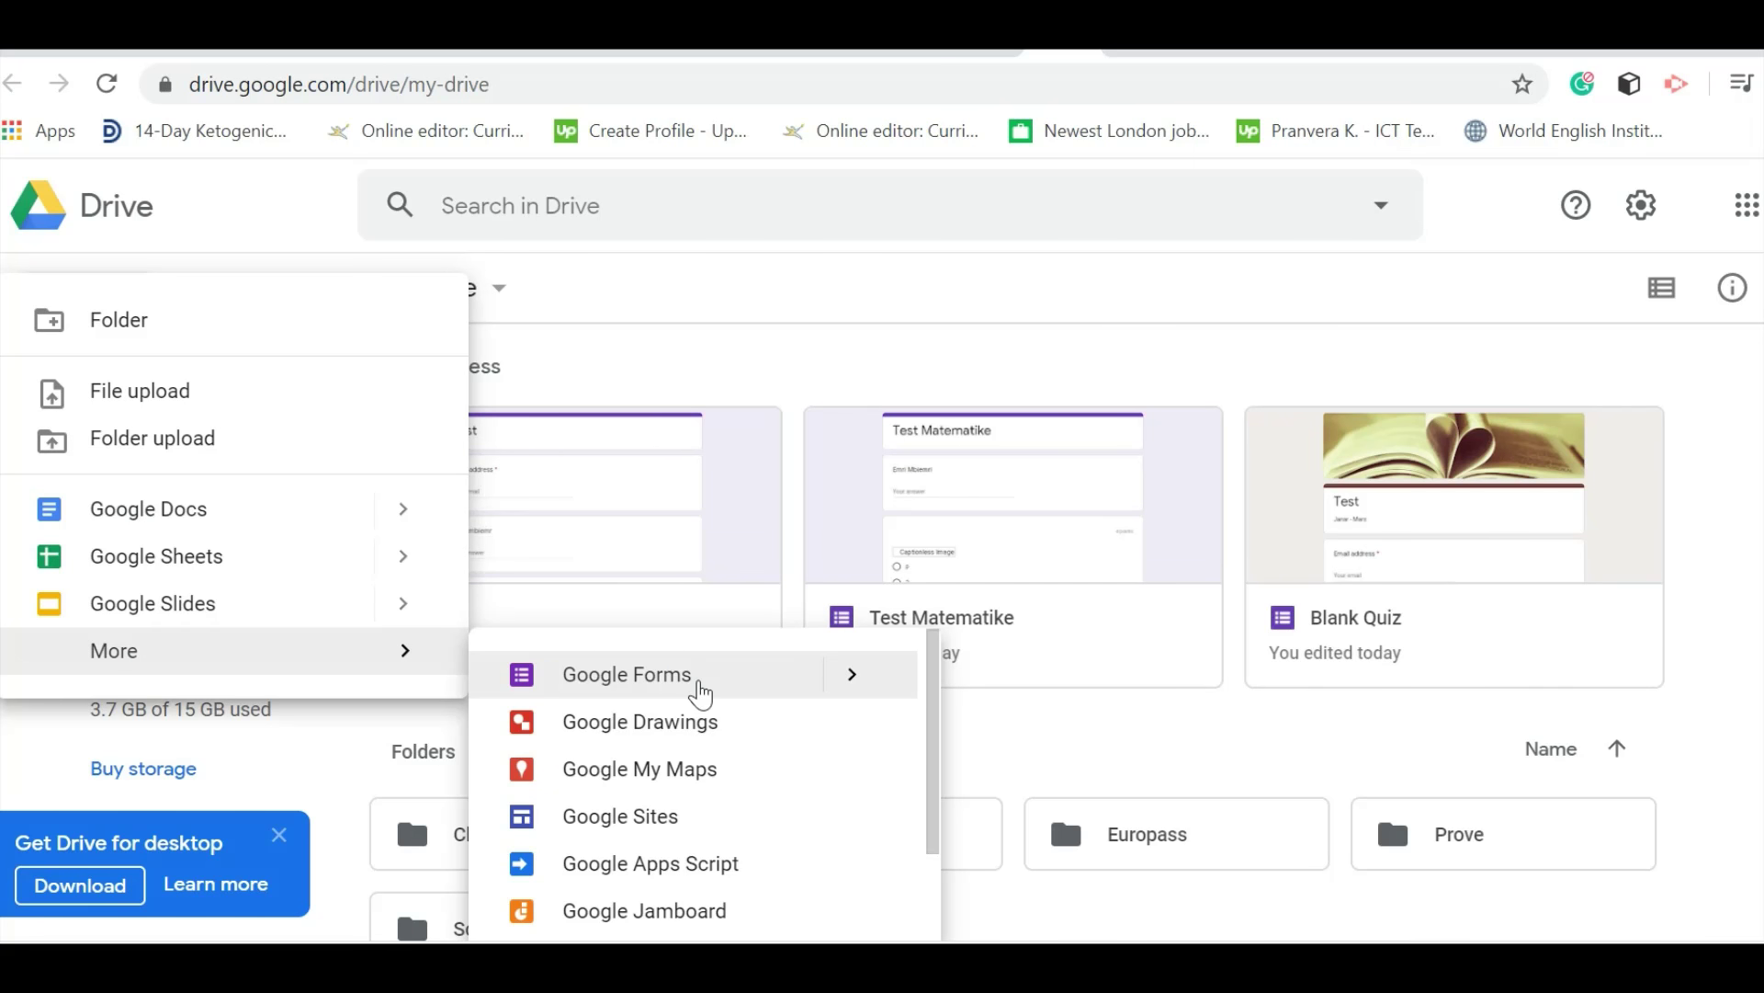
pyautogui.moveTo(869, 687)
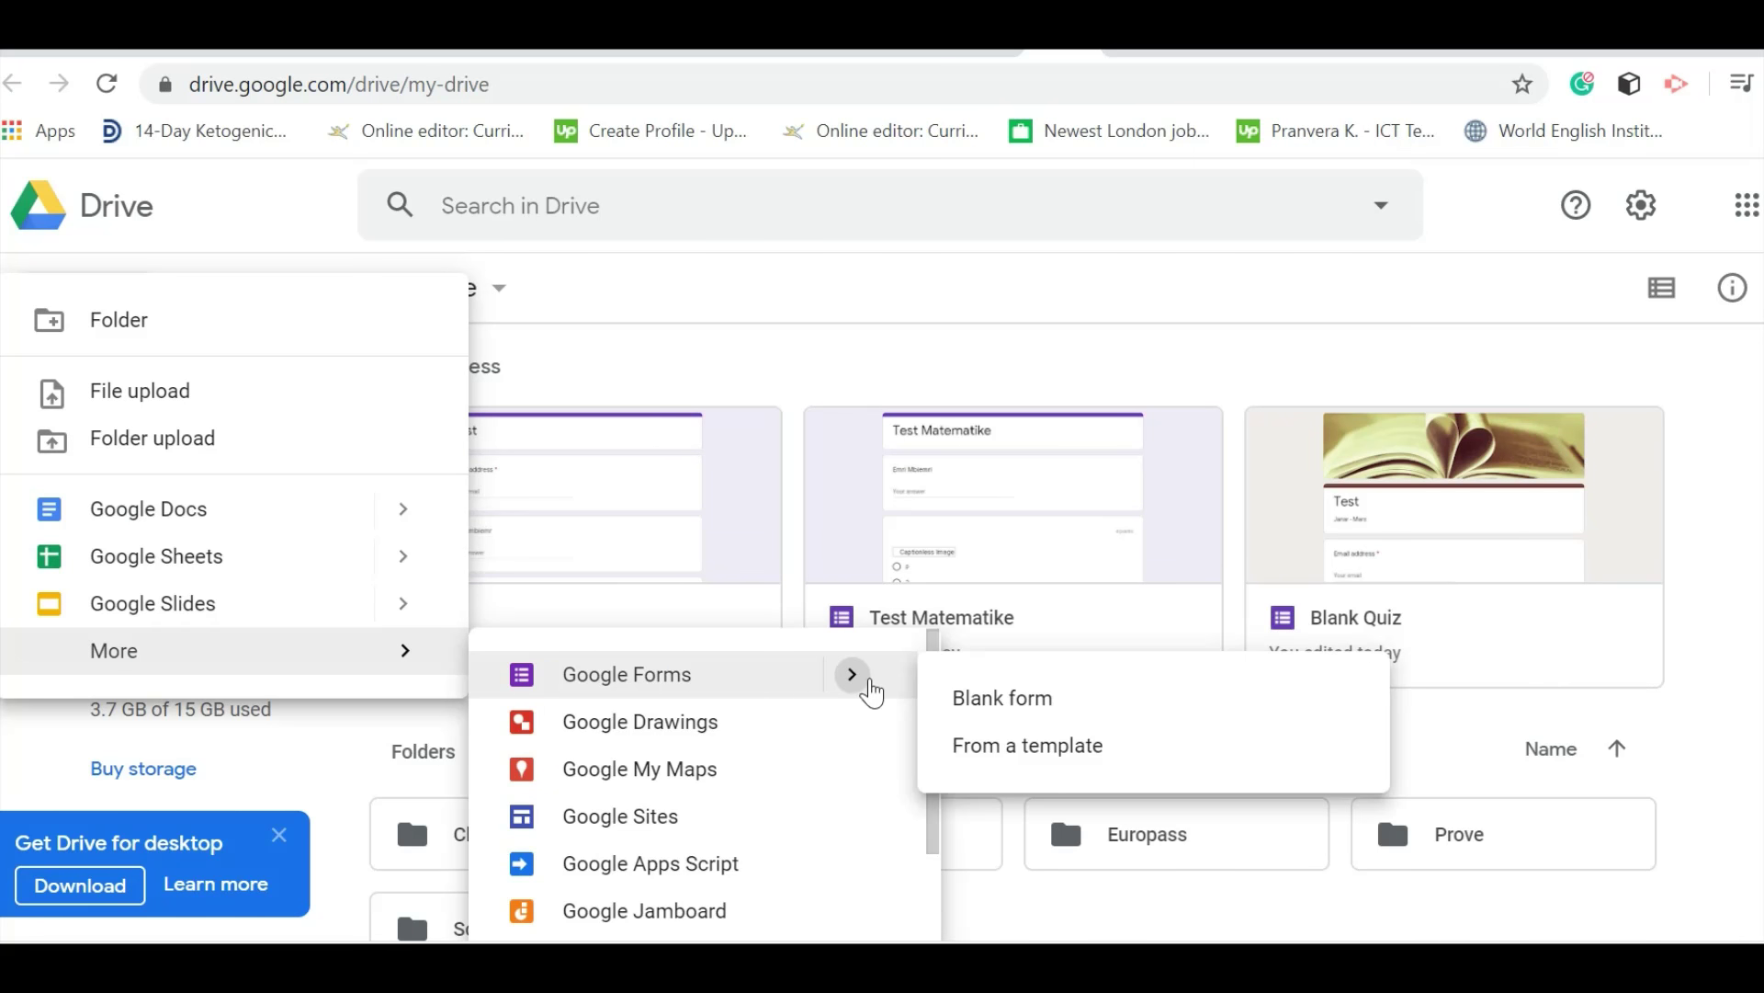
pyautogui.click(971, 700)
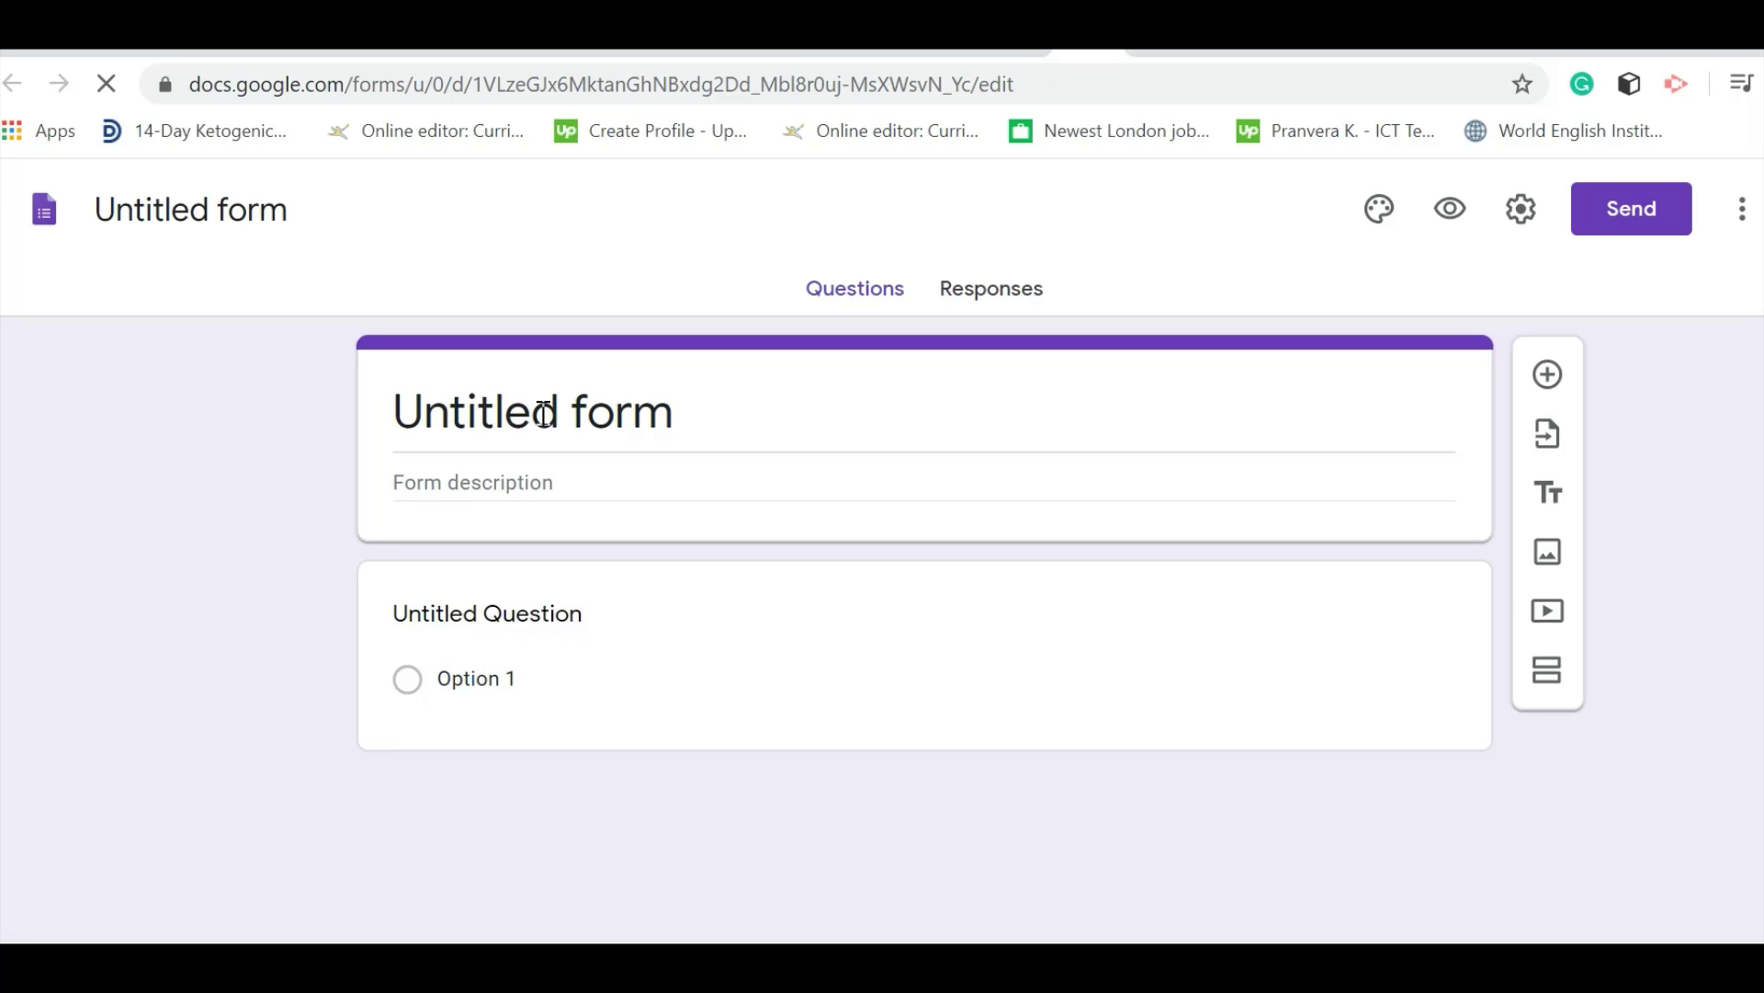
# Name the new form "pyetesor"
pyautogui.doubleClick(545, 414)
pyautogui.moveTo(469, 410); pyautogui.dragTo(673, 382)
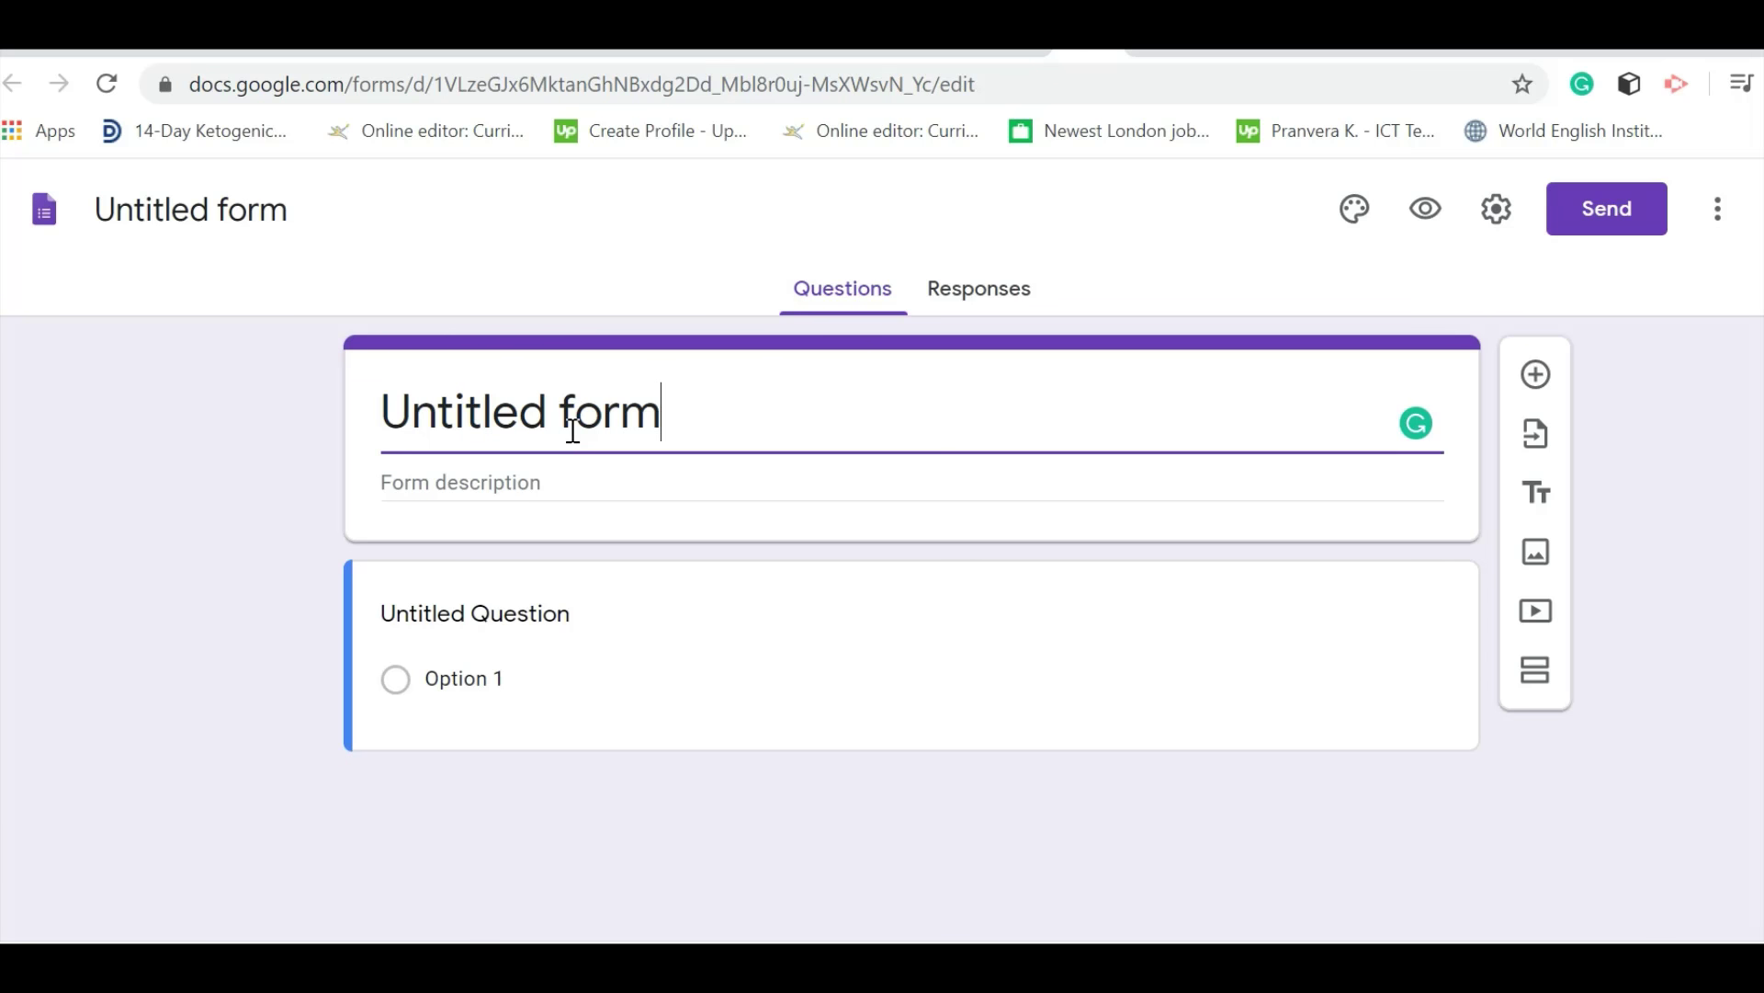
pyautogui.write('p')
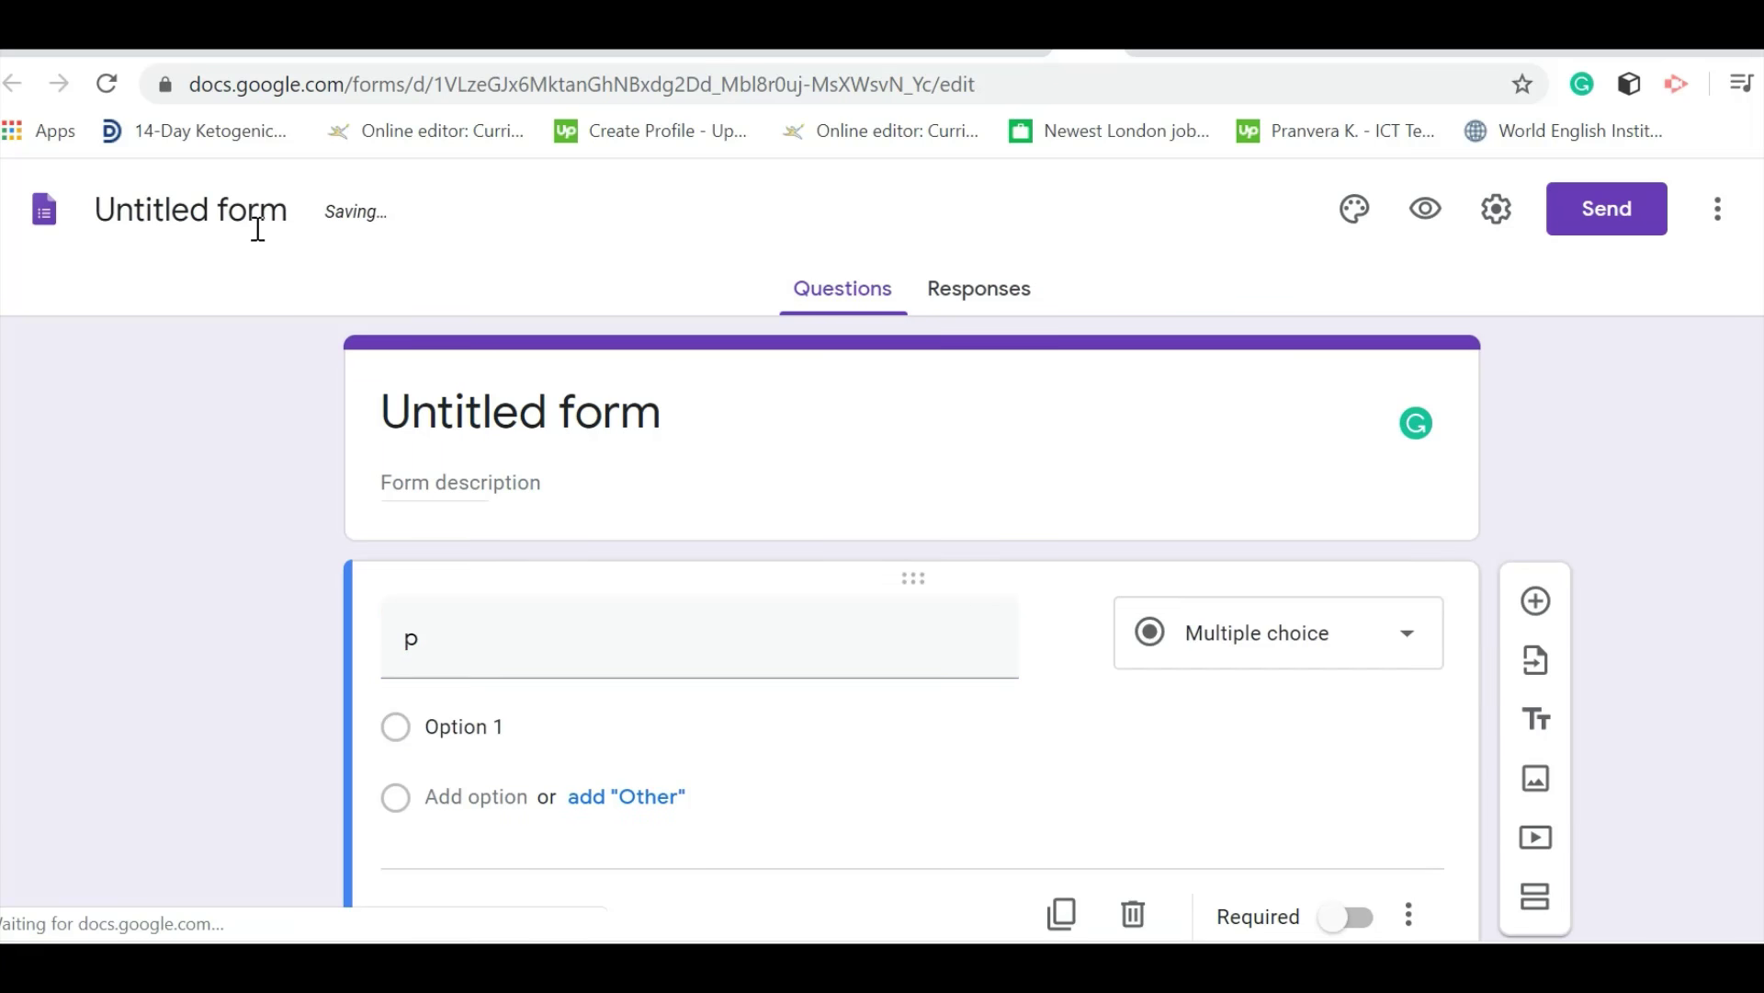
pyautogui.click(258, 229)
pyautogui.write('pyetesor')
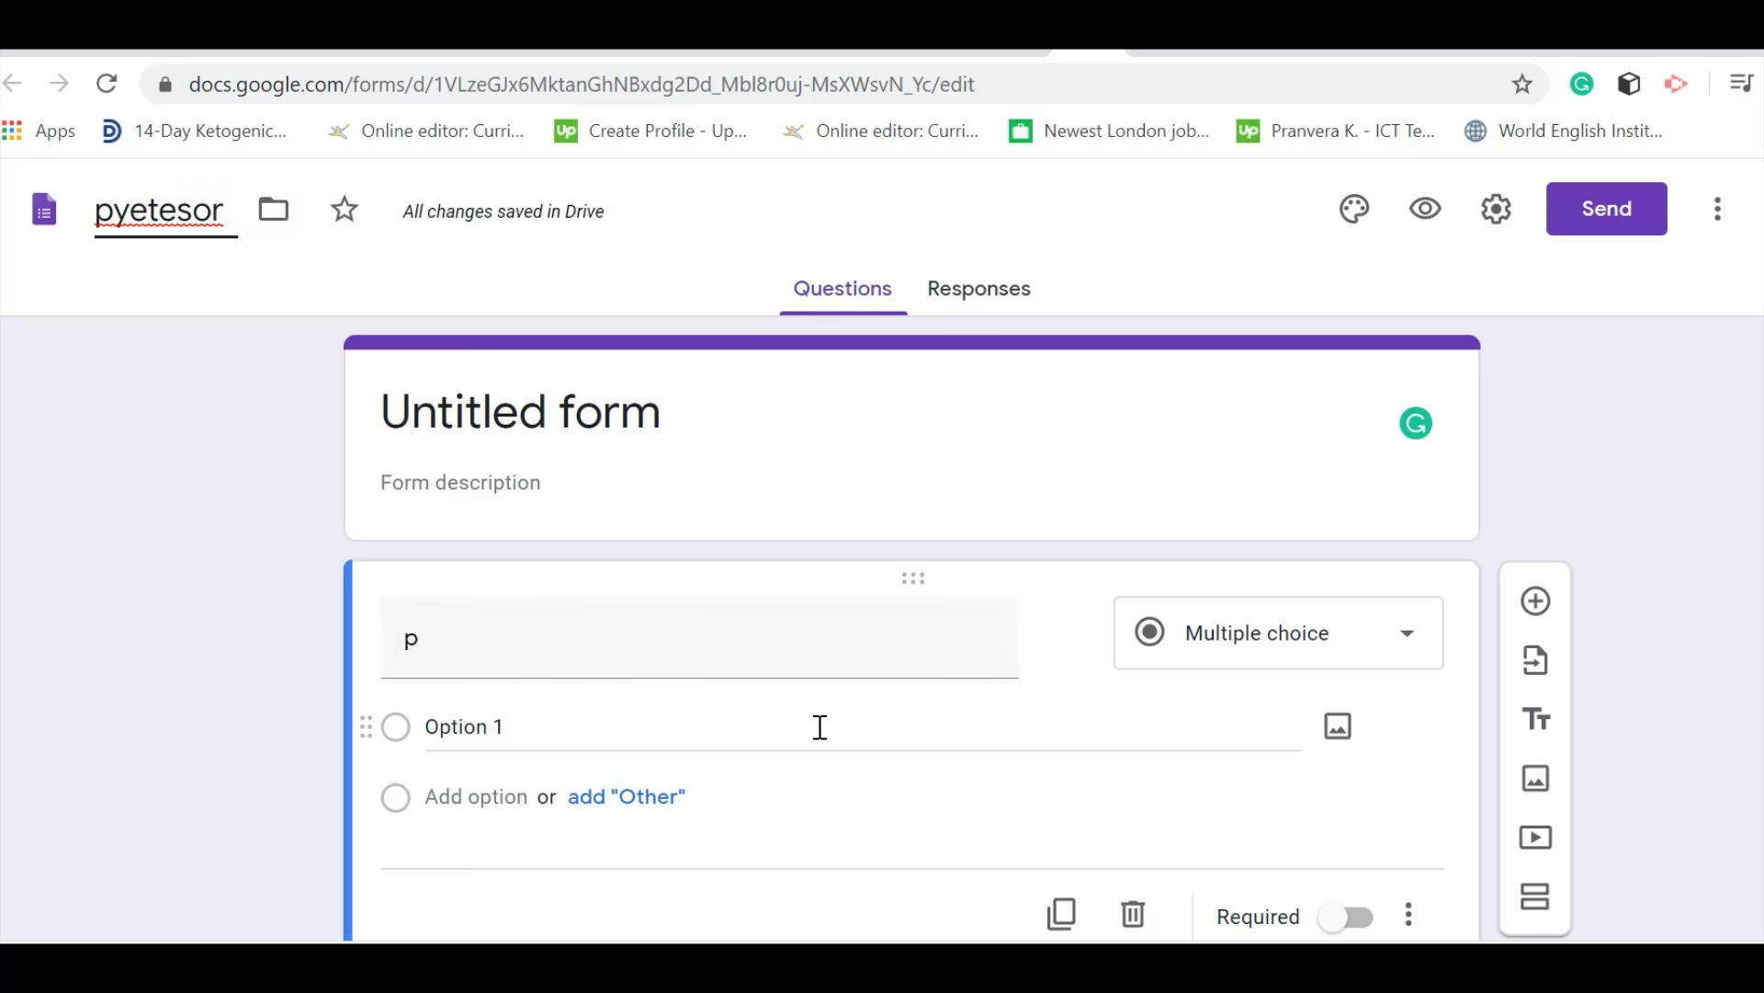
# Set the text of the form's first question to "a eshte nje dite e bukur?"
pyautogui.scroll(-2, 827, 729)
pyautogui.click(511, 522)
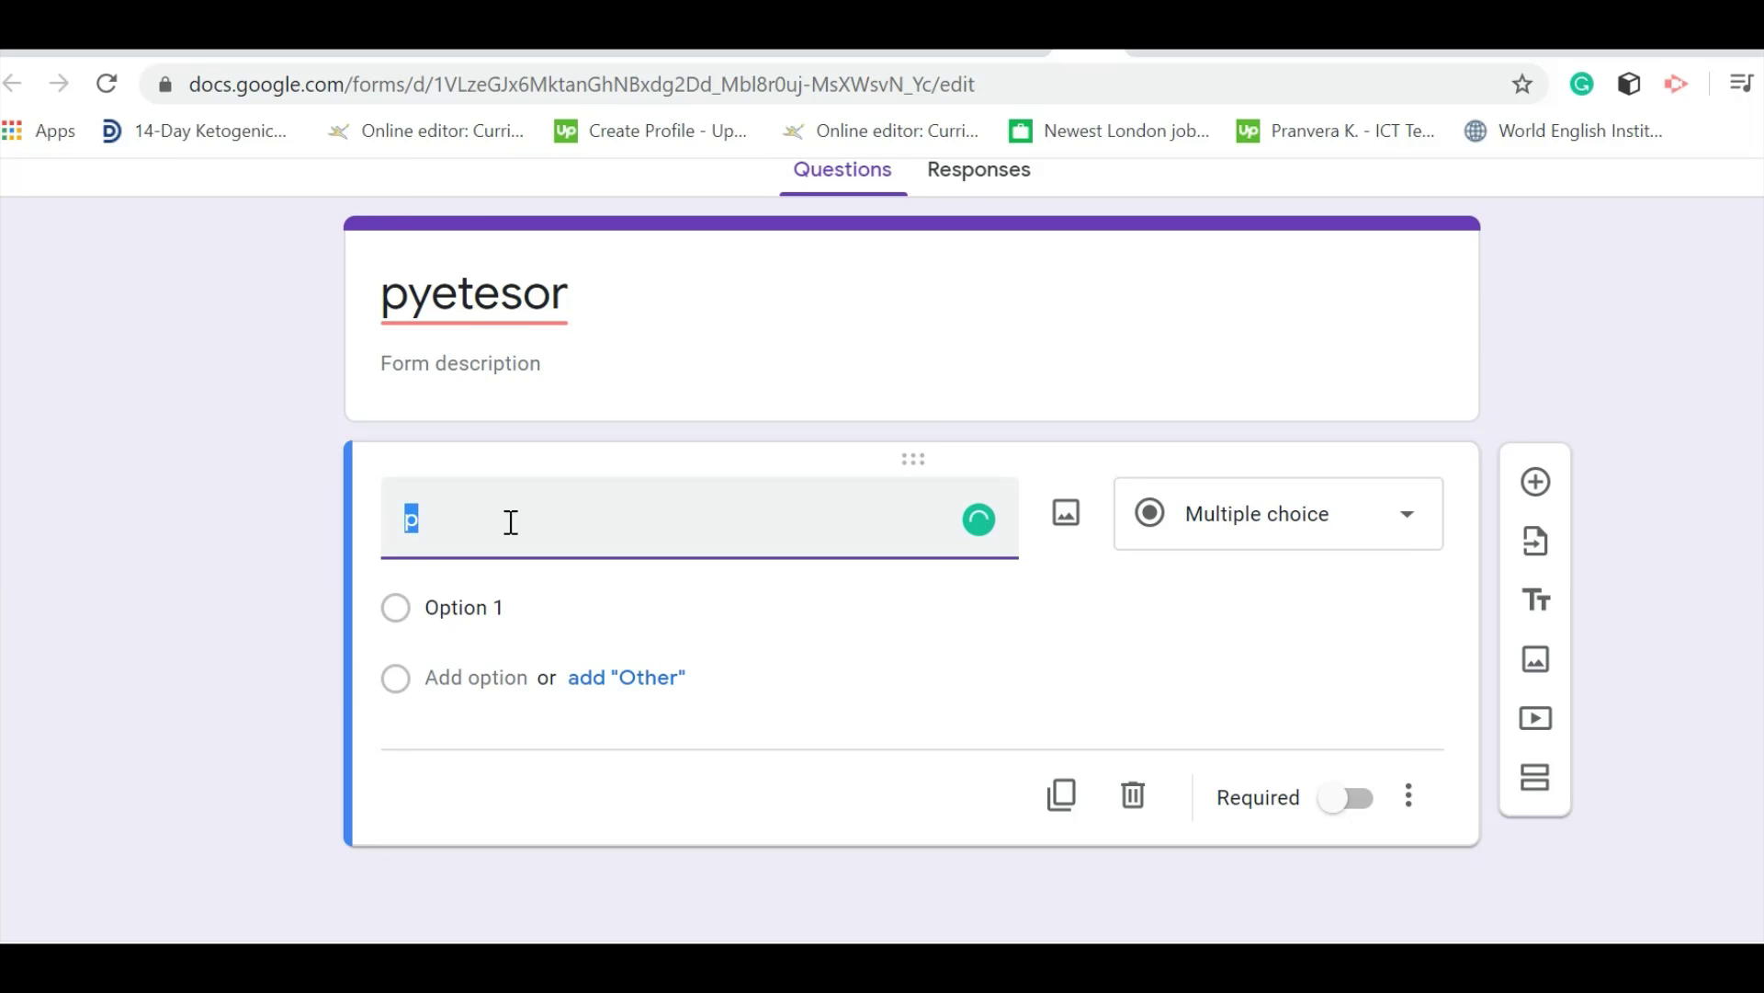
pyautogui.write('a eshte një dite e buk')
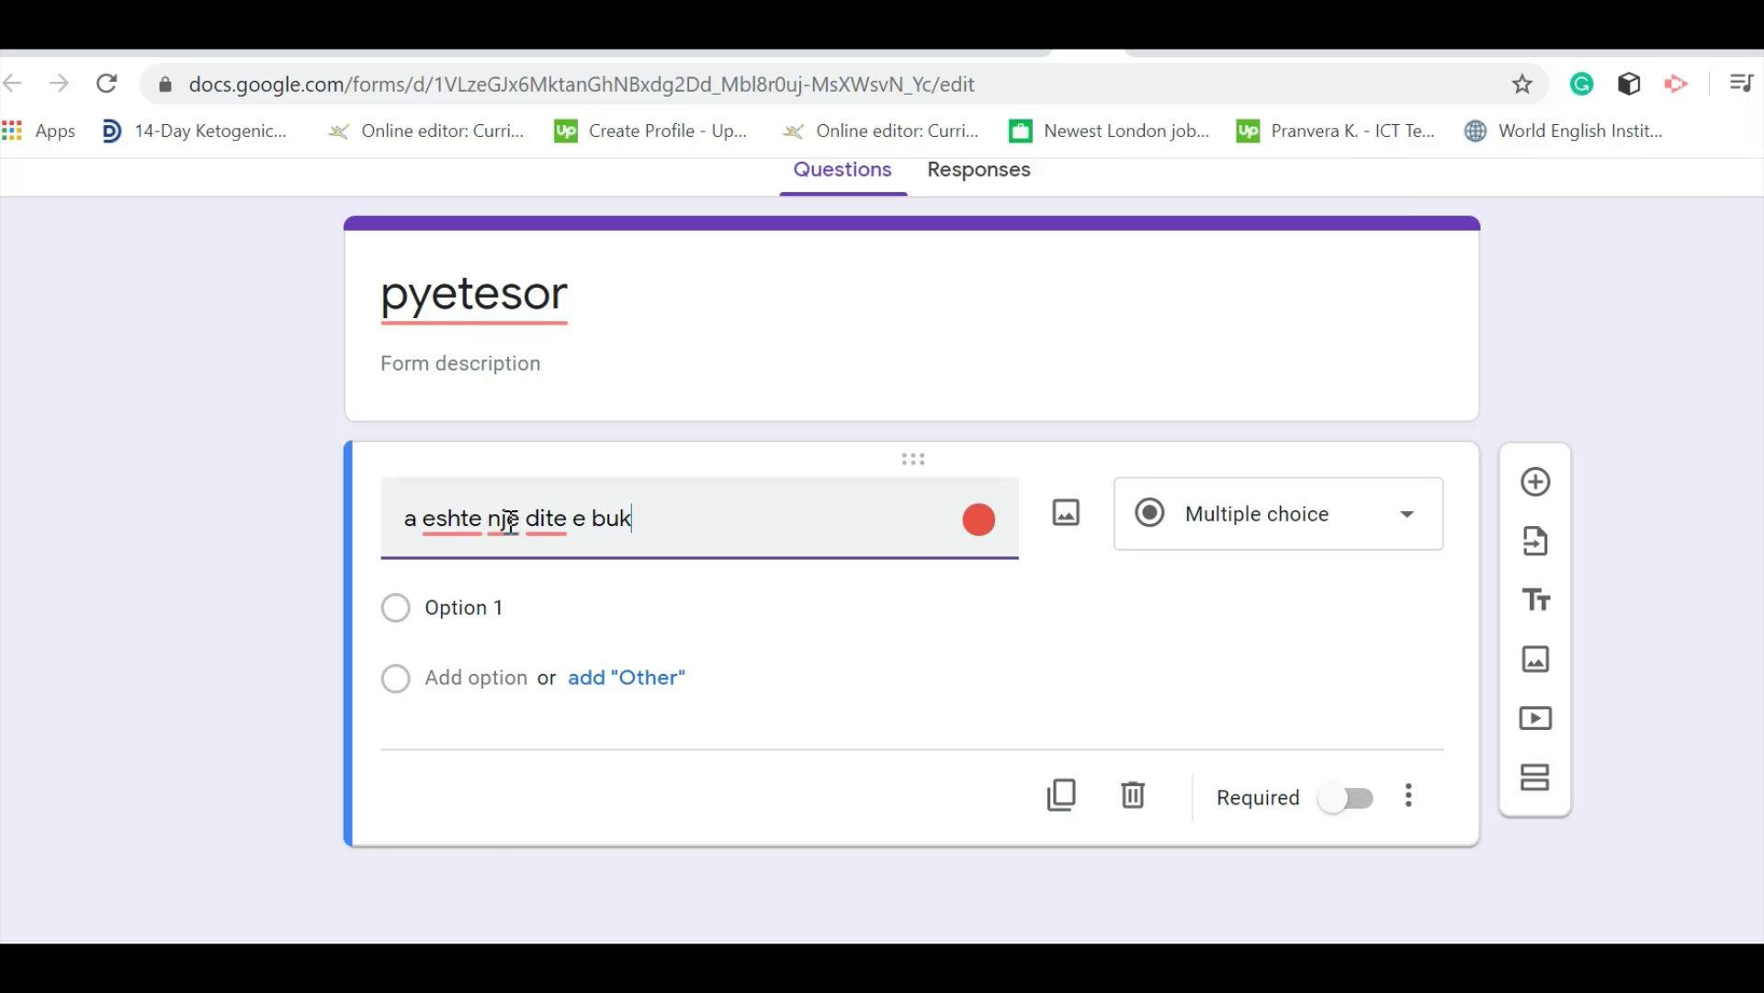
pyautogui.write('ur?')
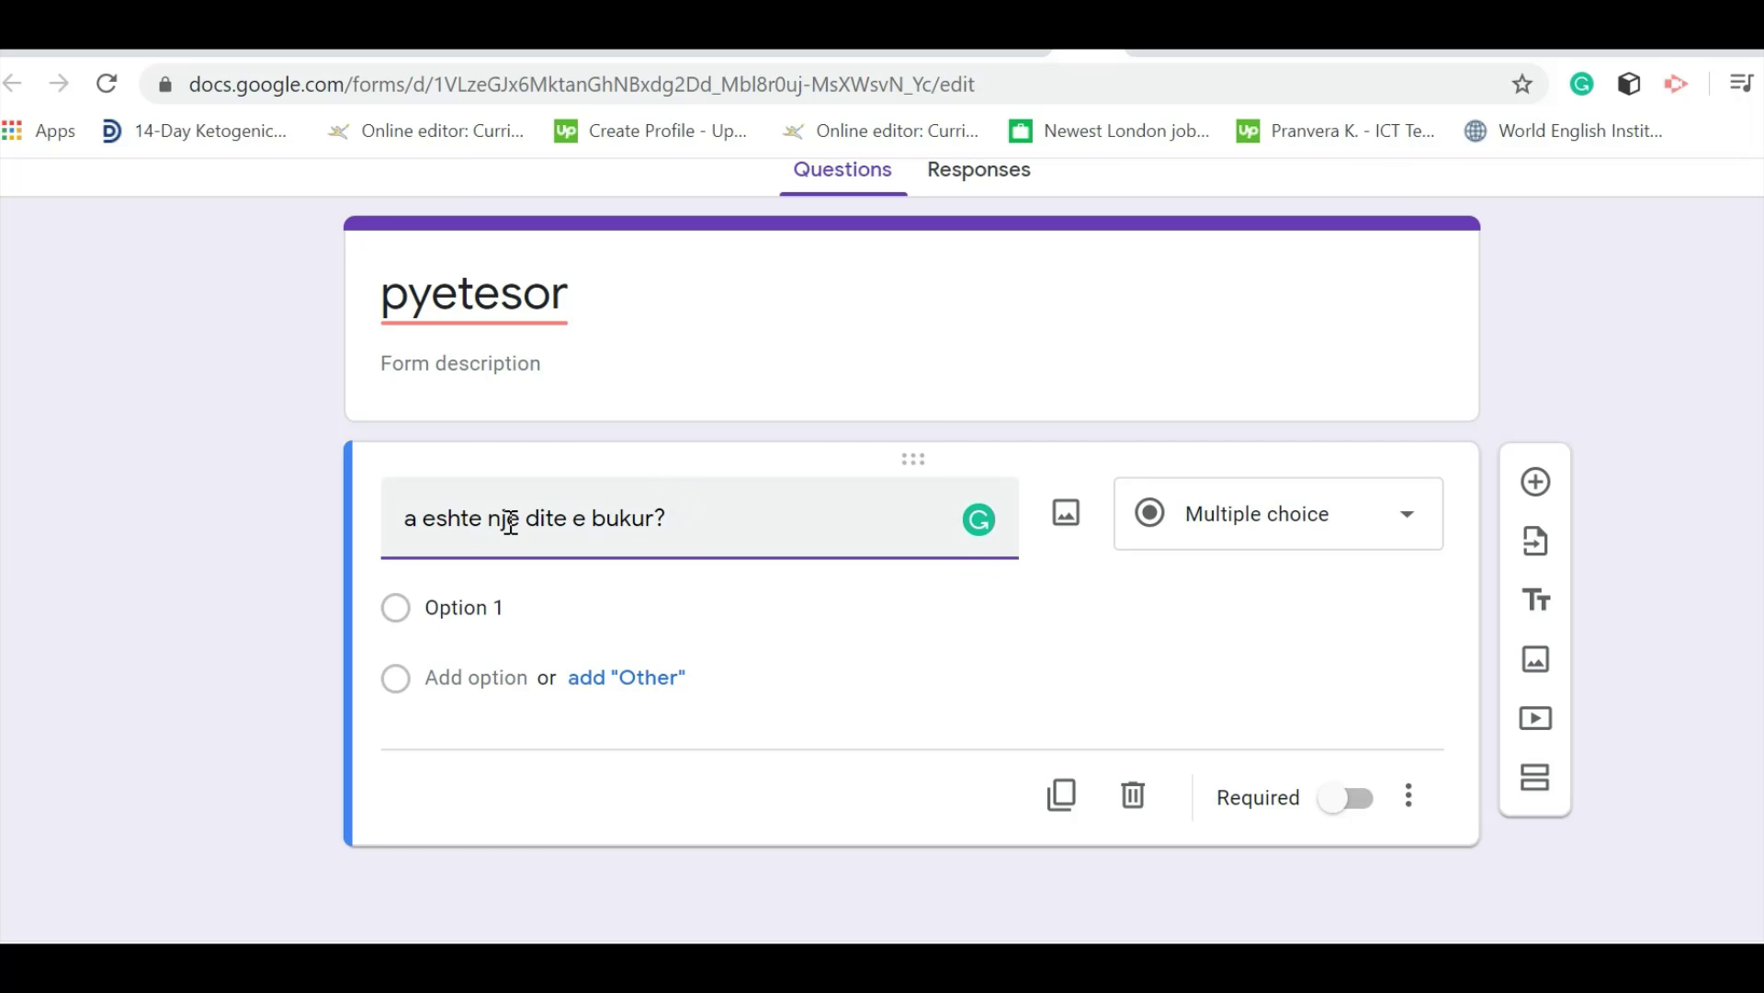
# Give the question the answer options "po", "jo" and "ndoshta", and make it required
pyautogui.click(443, 621)
pyautogui.write('po')
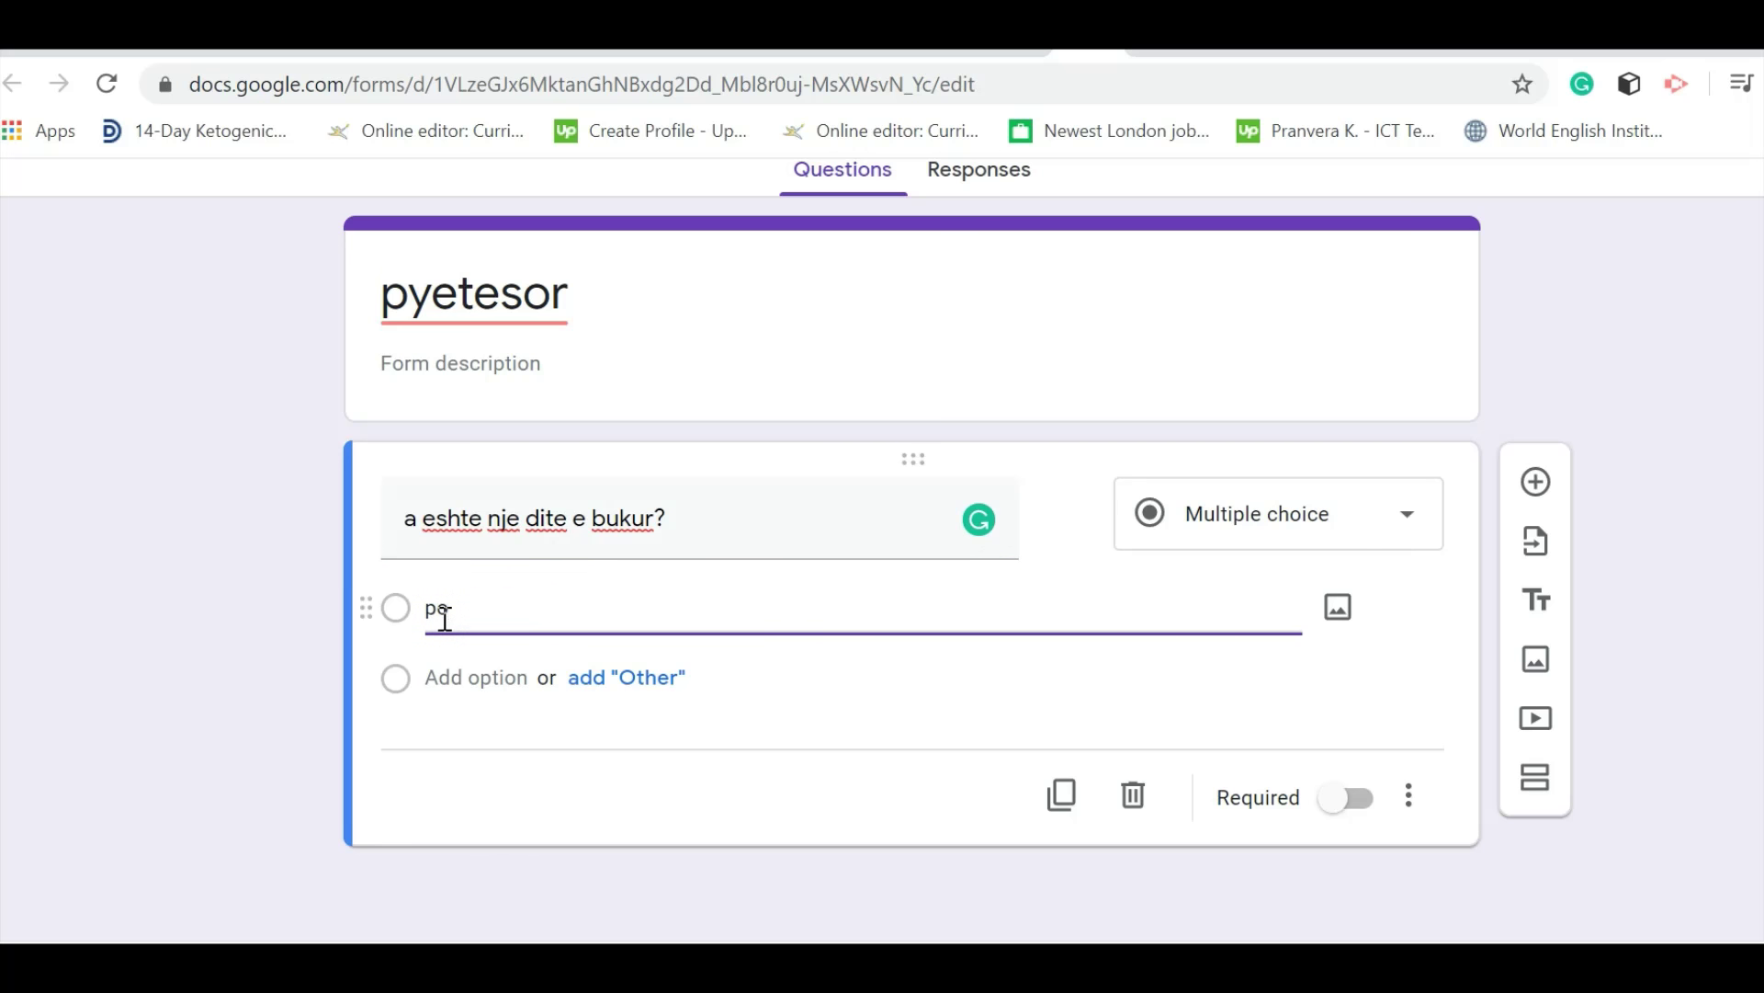
pyautogui.click(442, 678)
pyautogui.write('jo')
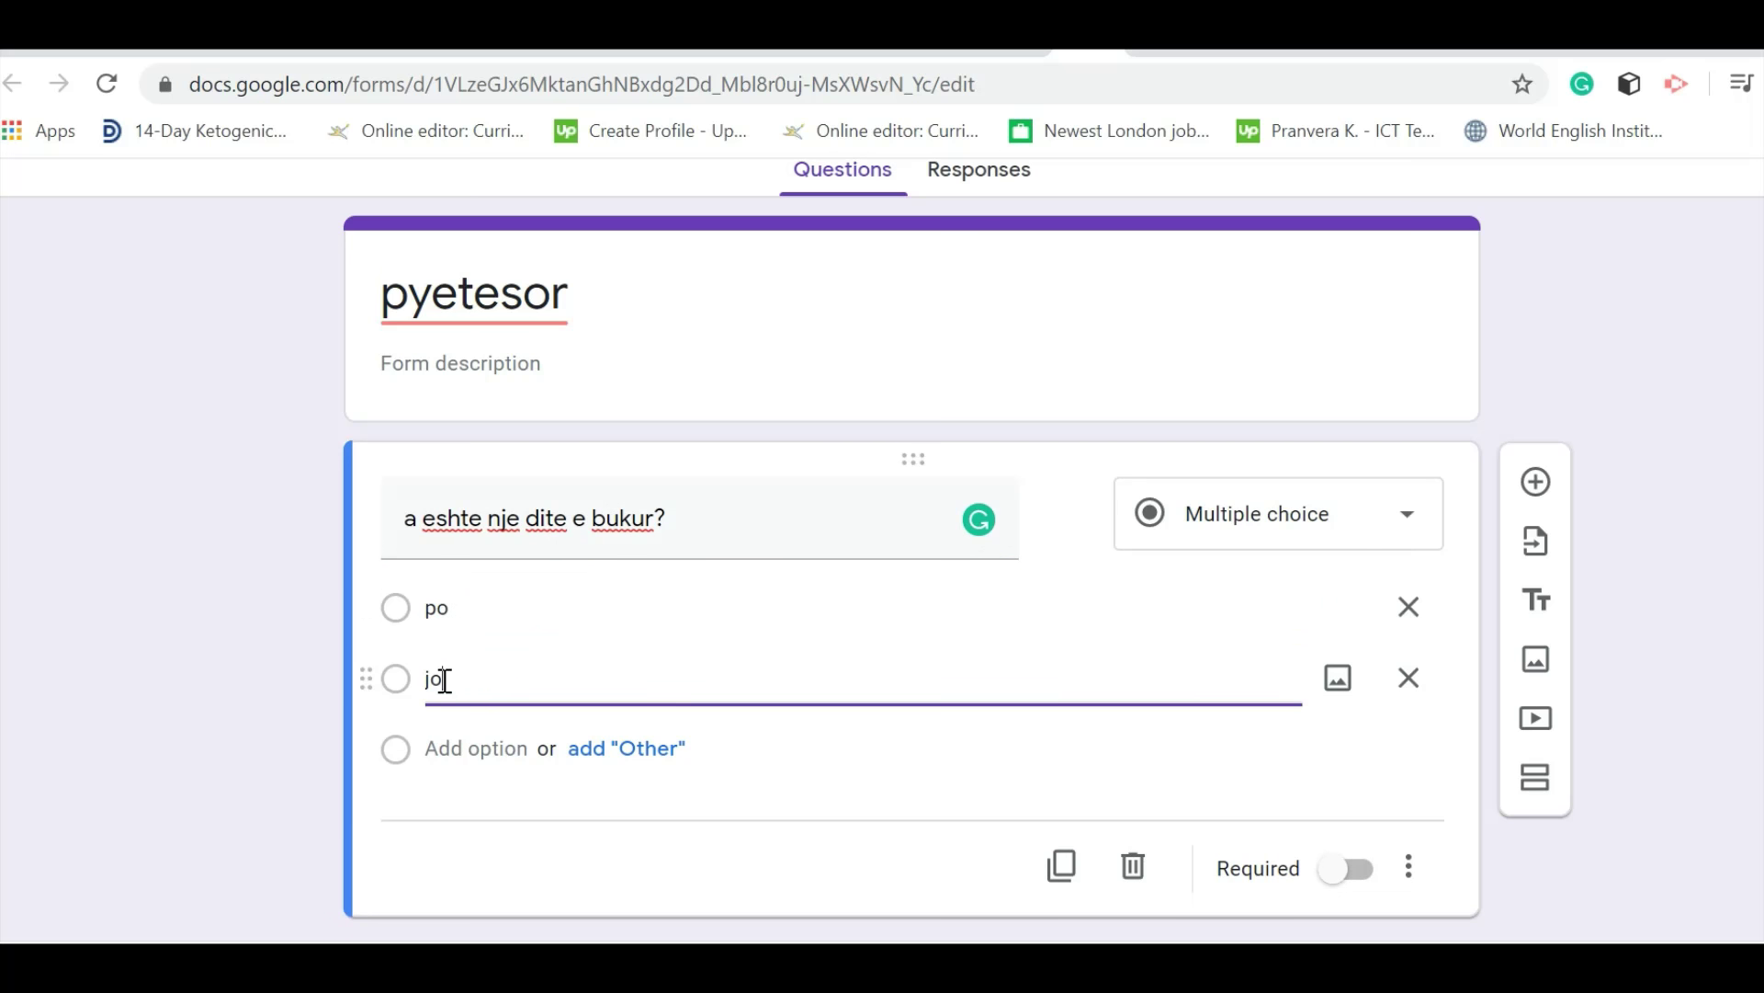
pyautogui.click(469, 750)
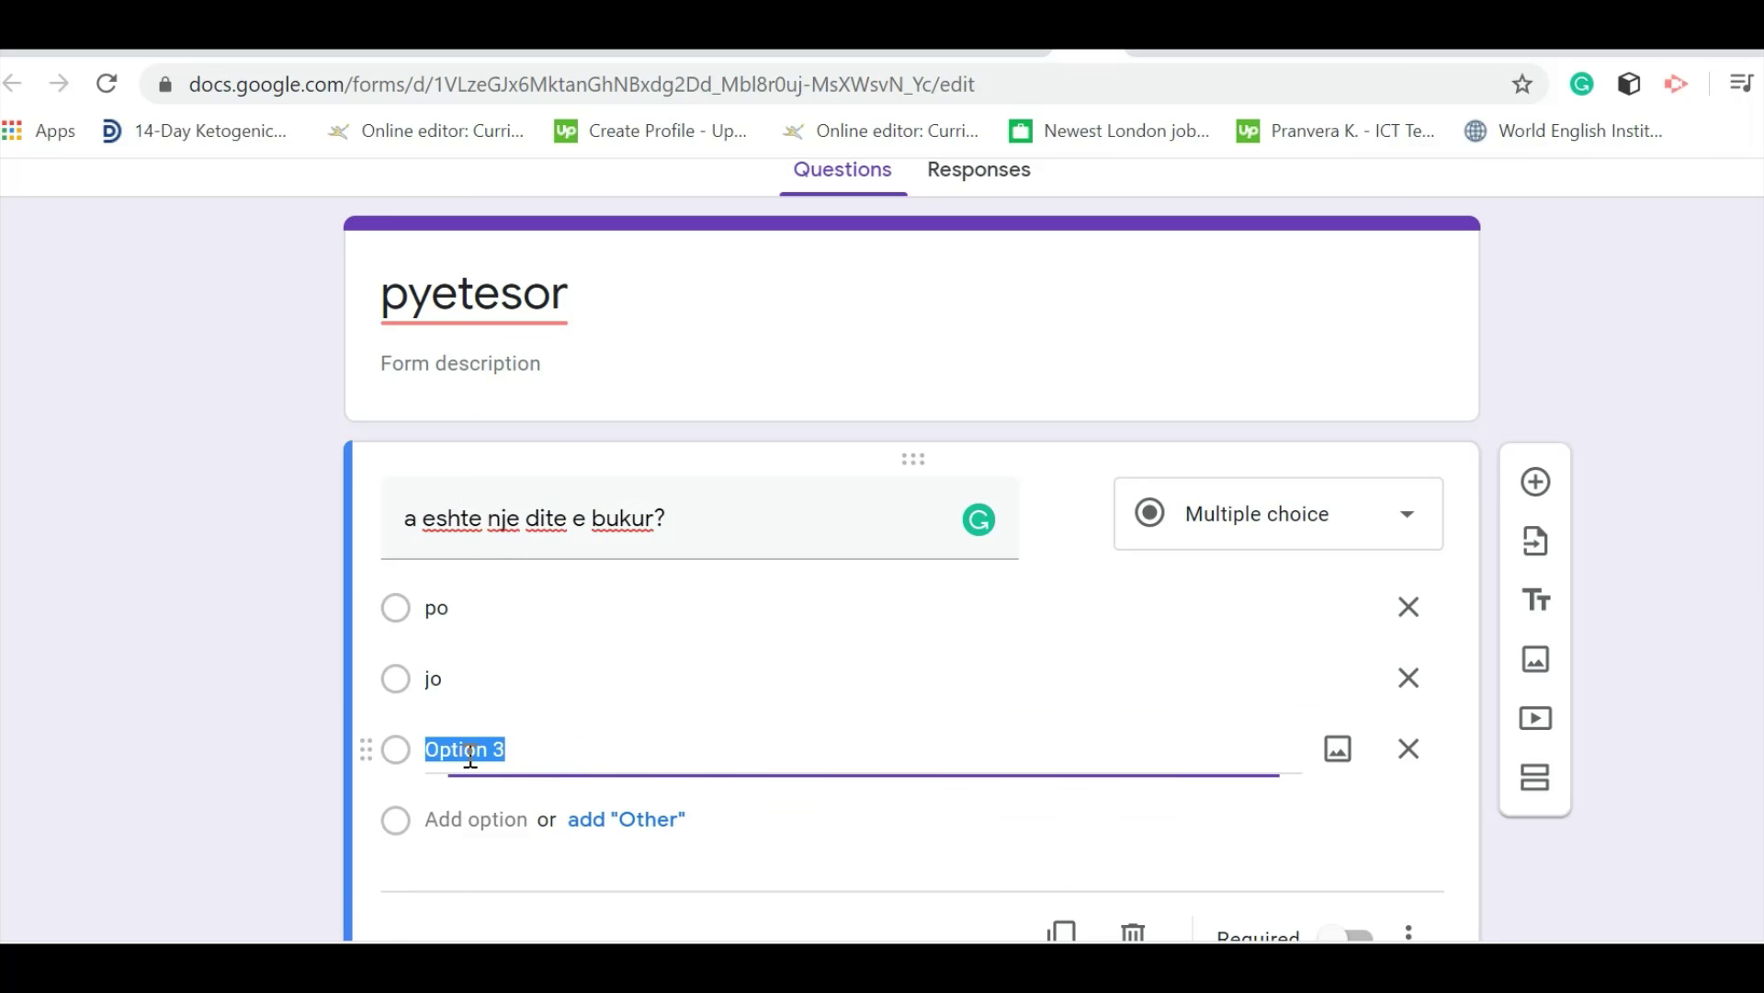
pyautogui.write('ndoshta')
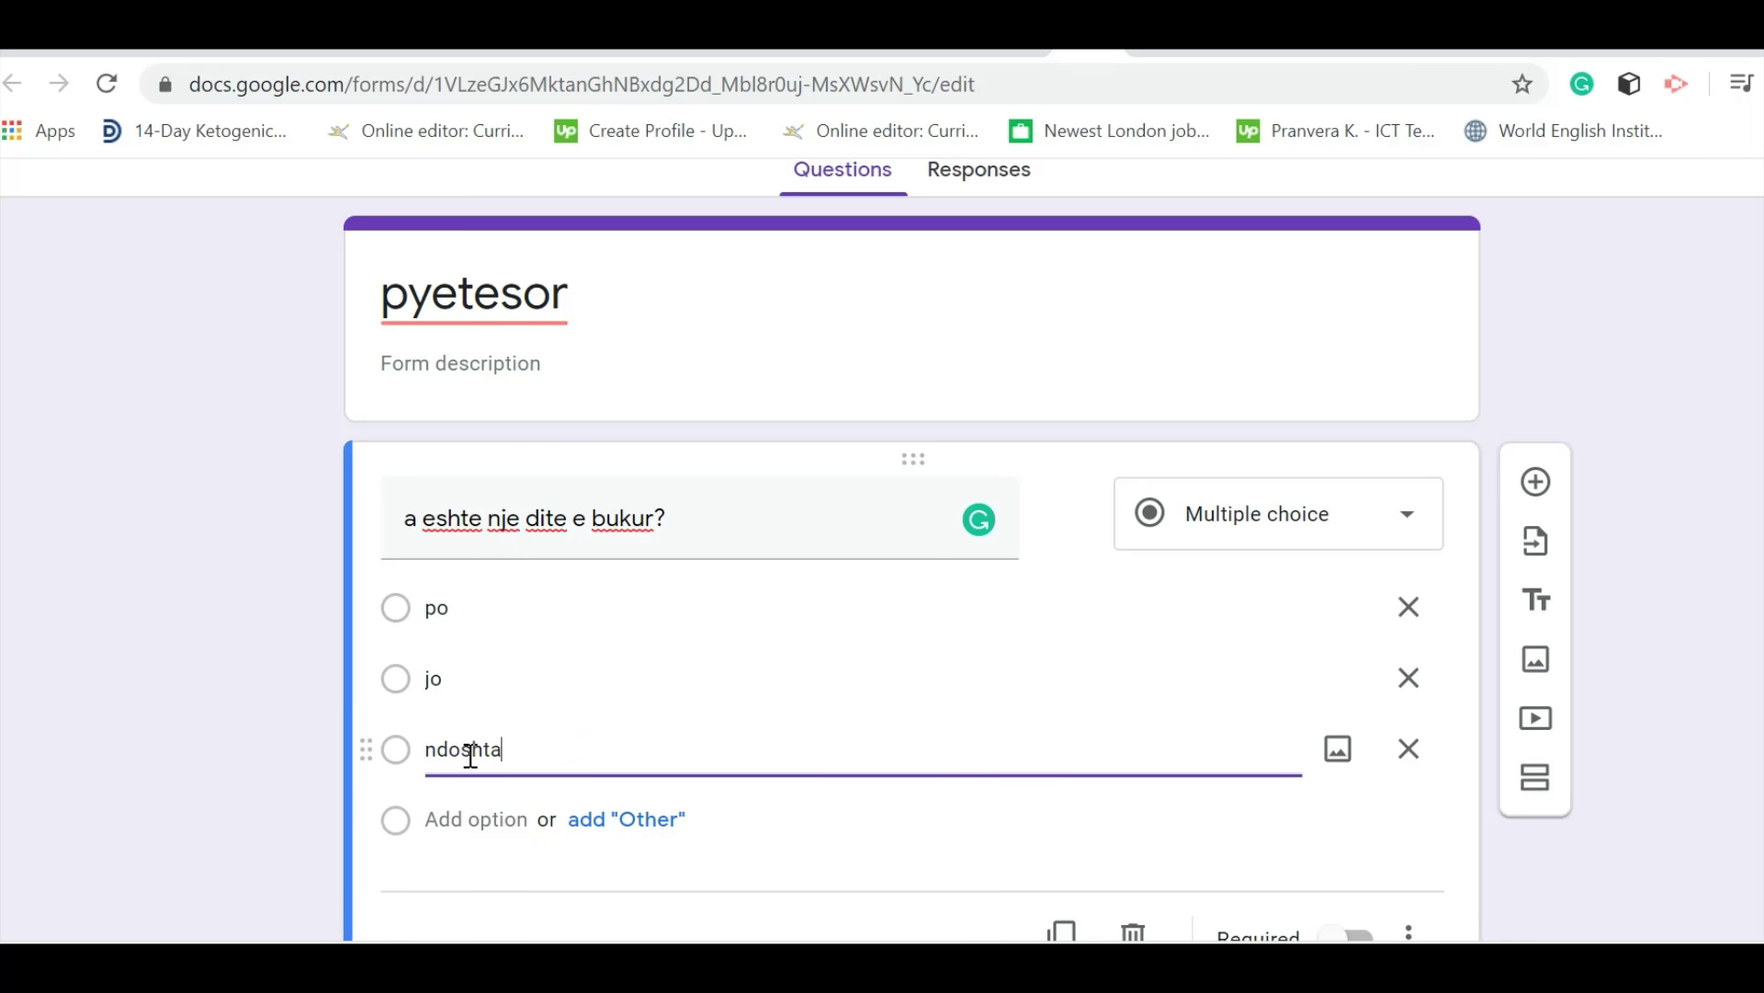
pyautogui.scroll(-2, 811, 791)
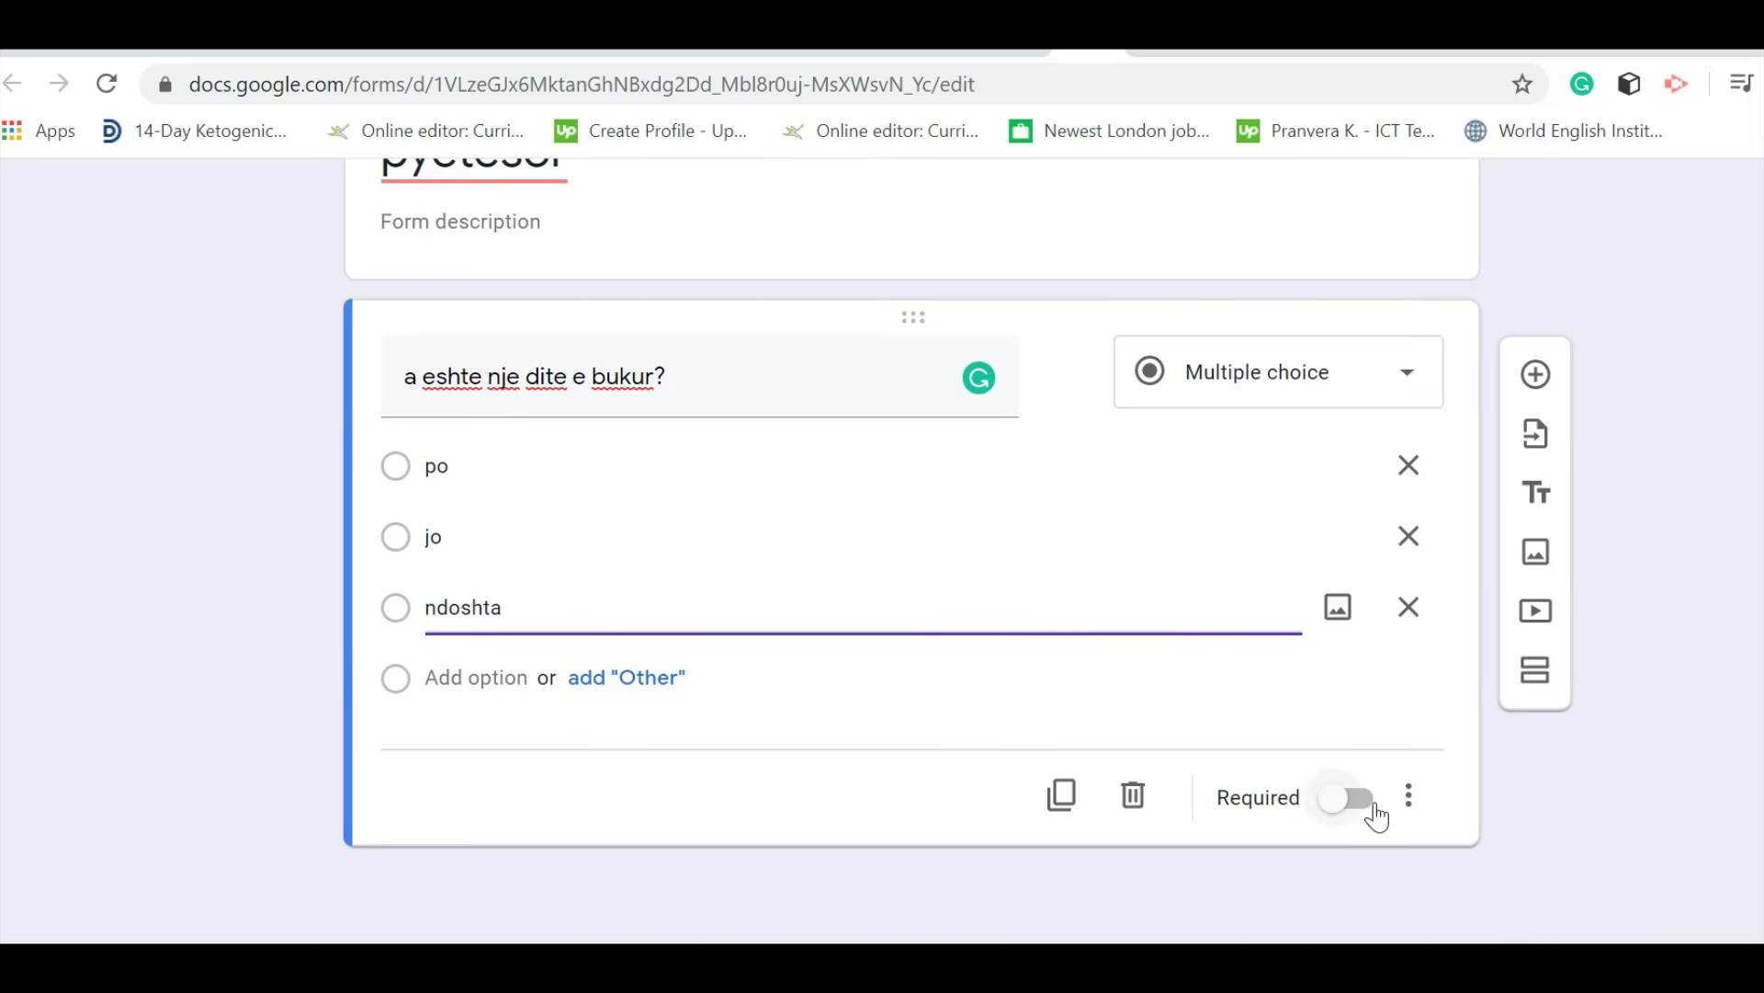
pyautogui.click(1366, 806)
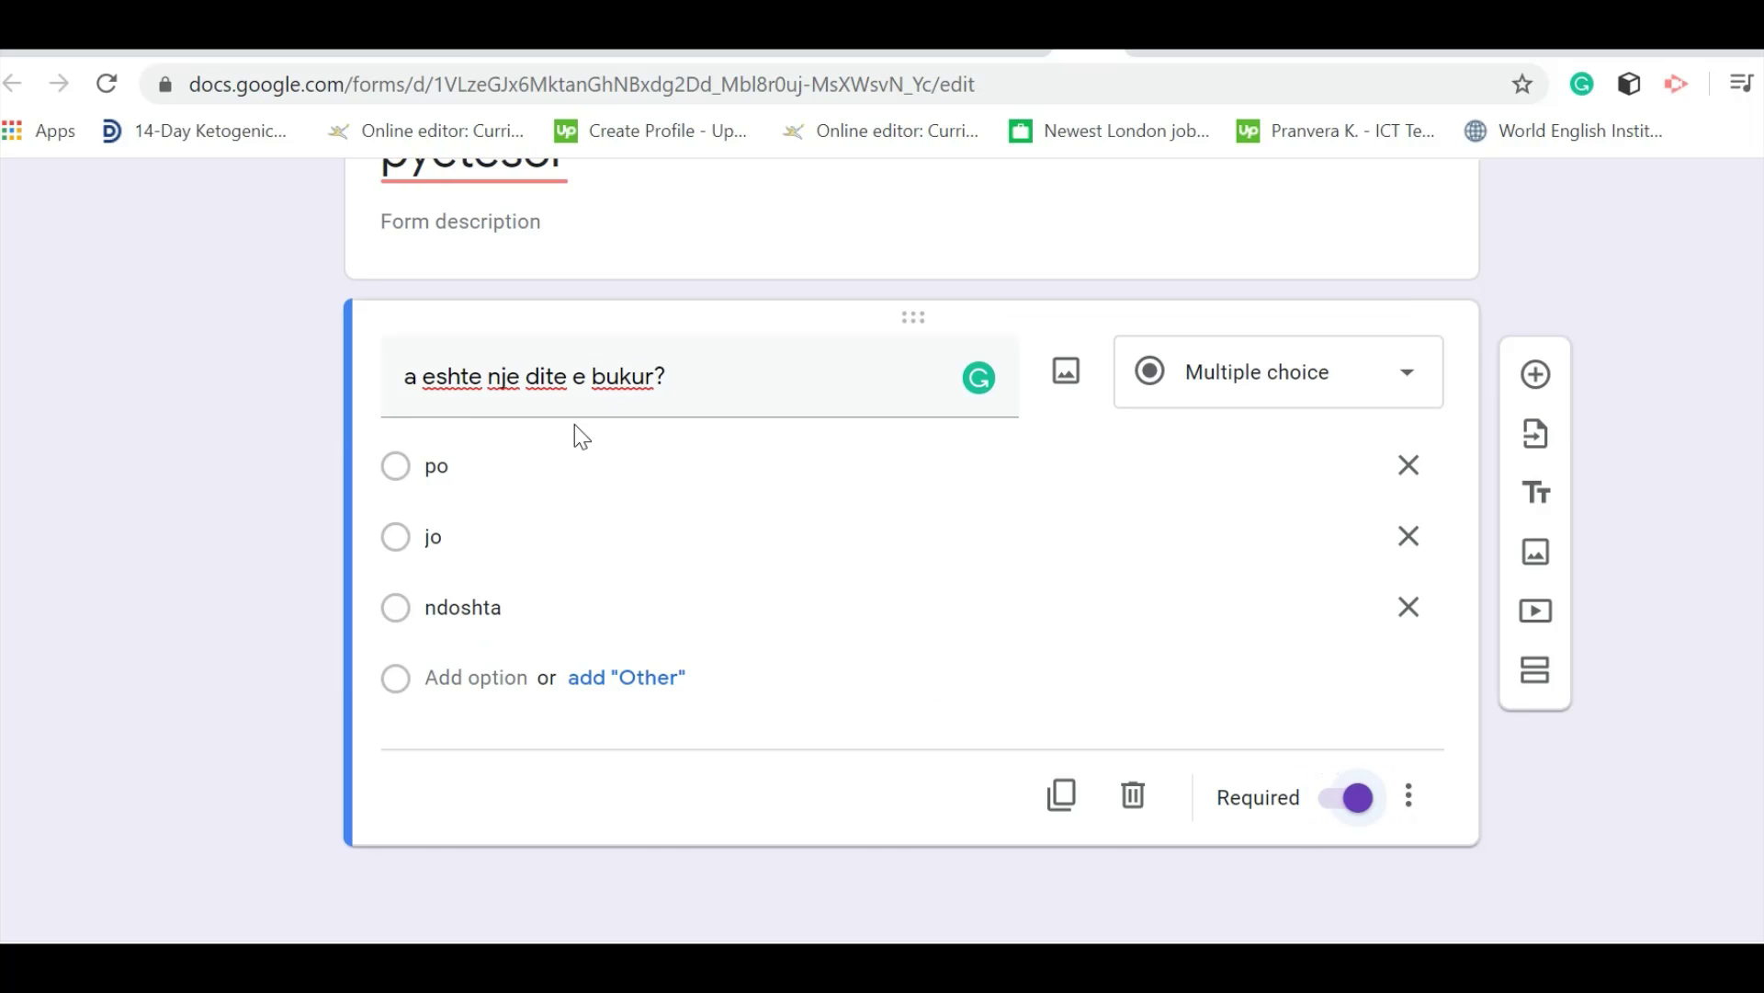
pyautogui.scroll(3, 630, 323)
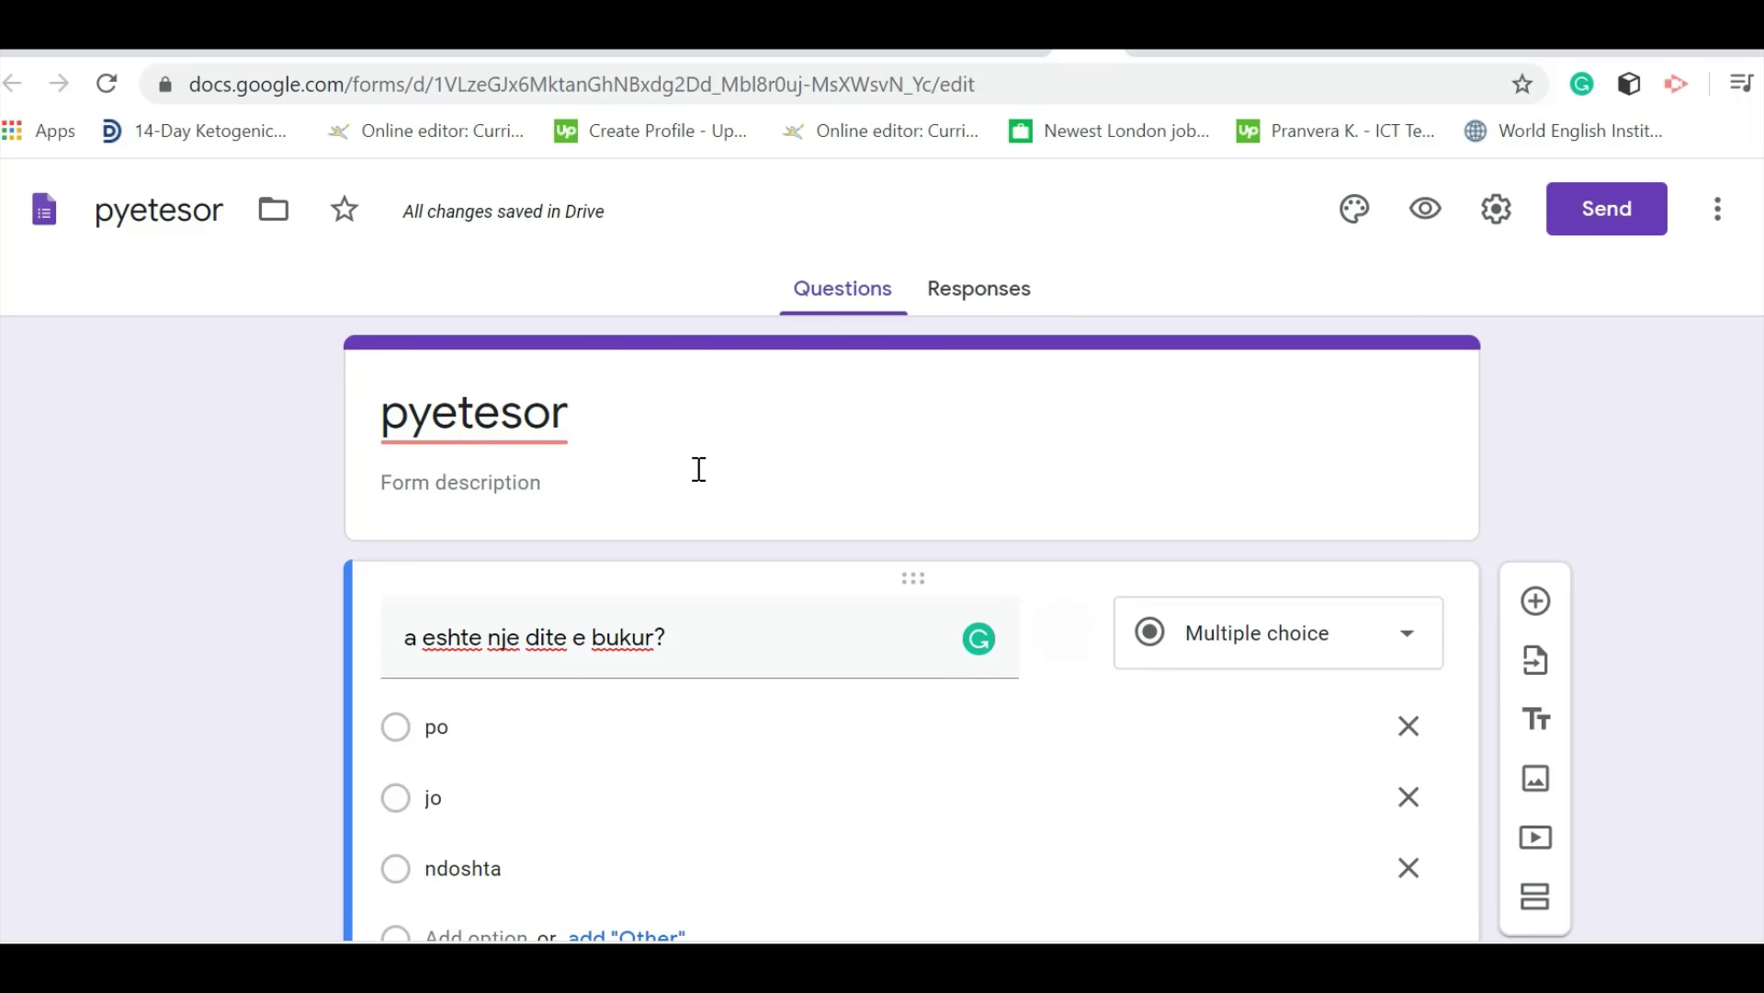
# Add a blank question after the existing one and another directly below the form's title section
pyautogui.click(1535, 601)
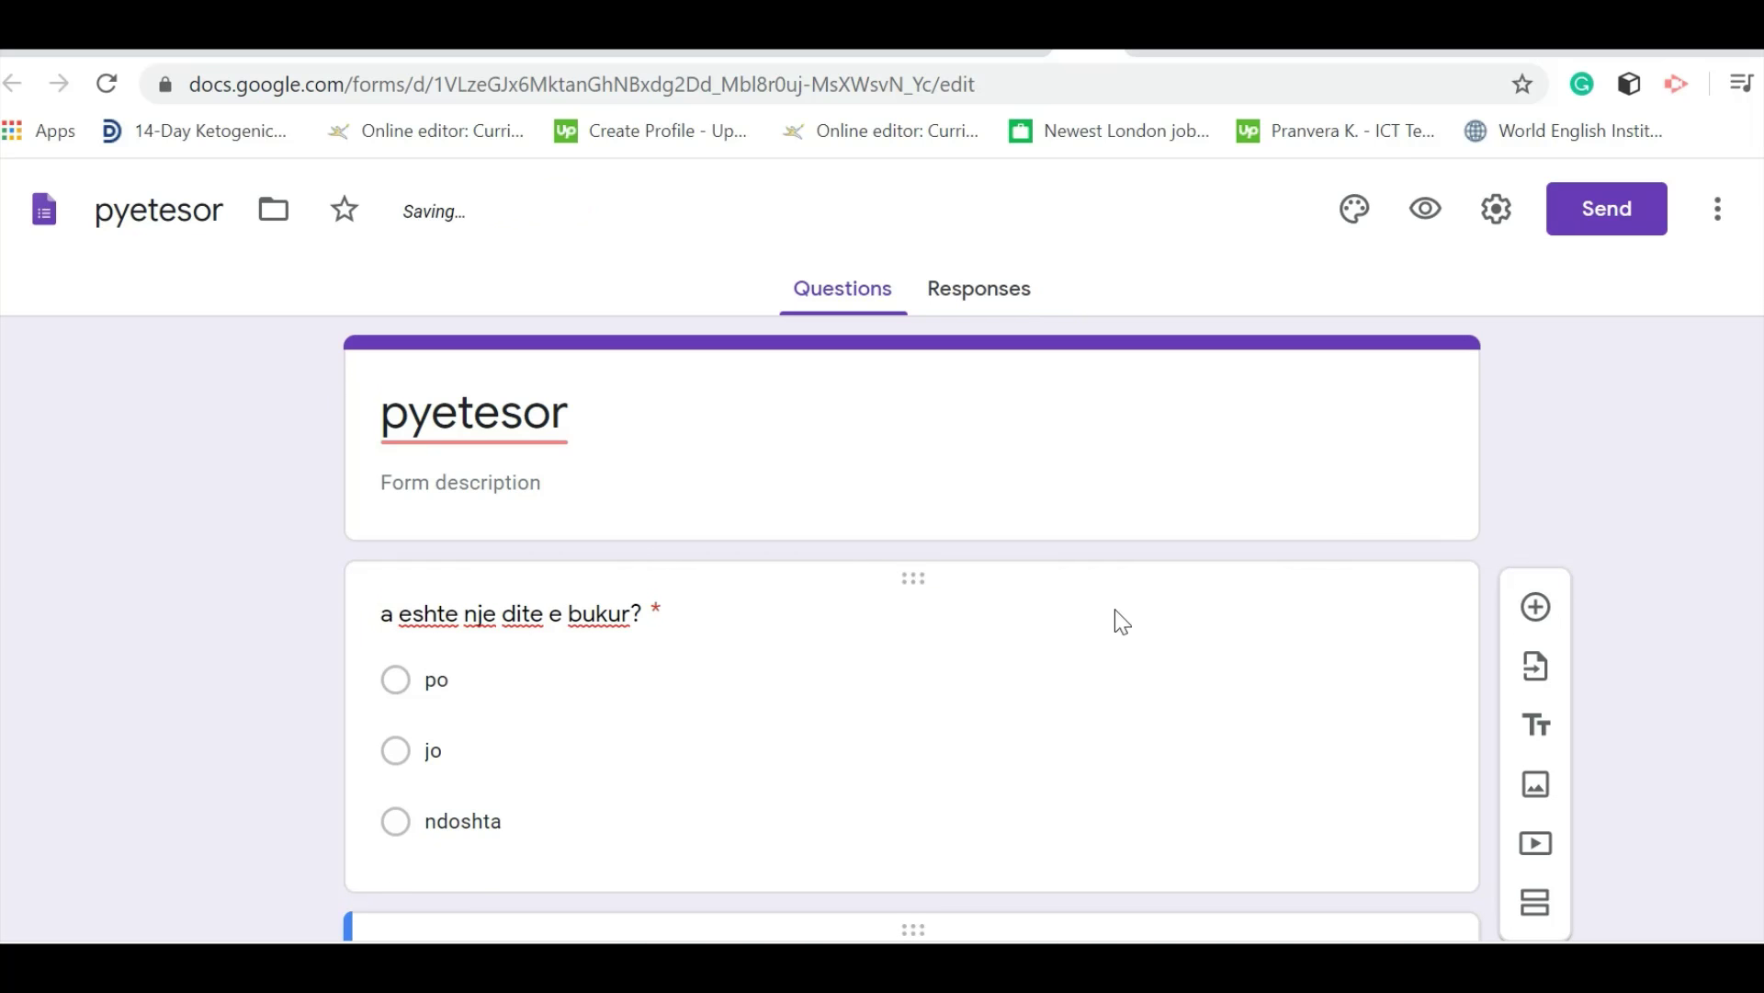
pyautogui.scroll(5, 894, 524)
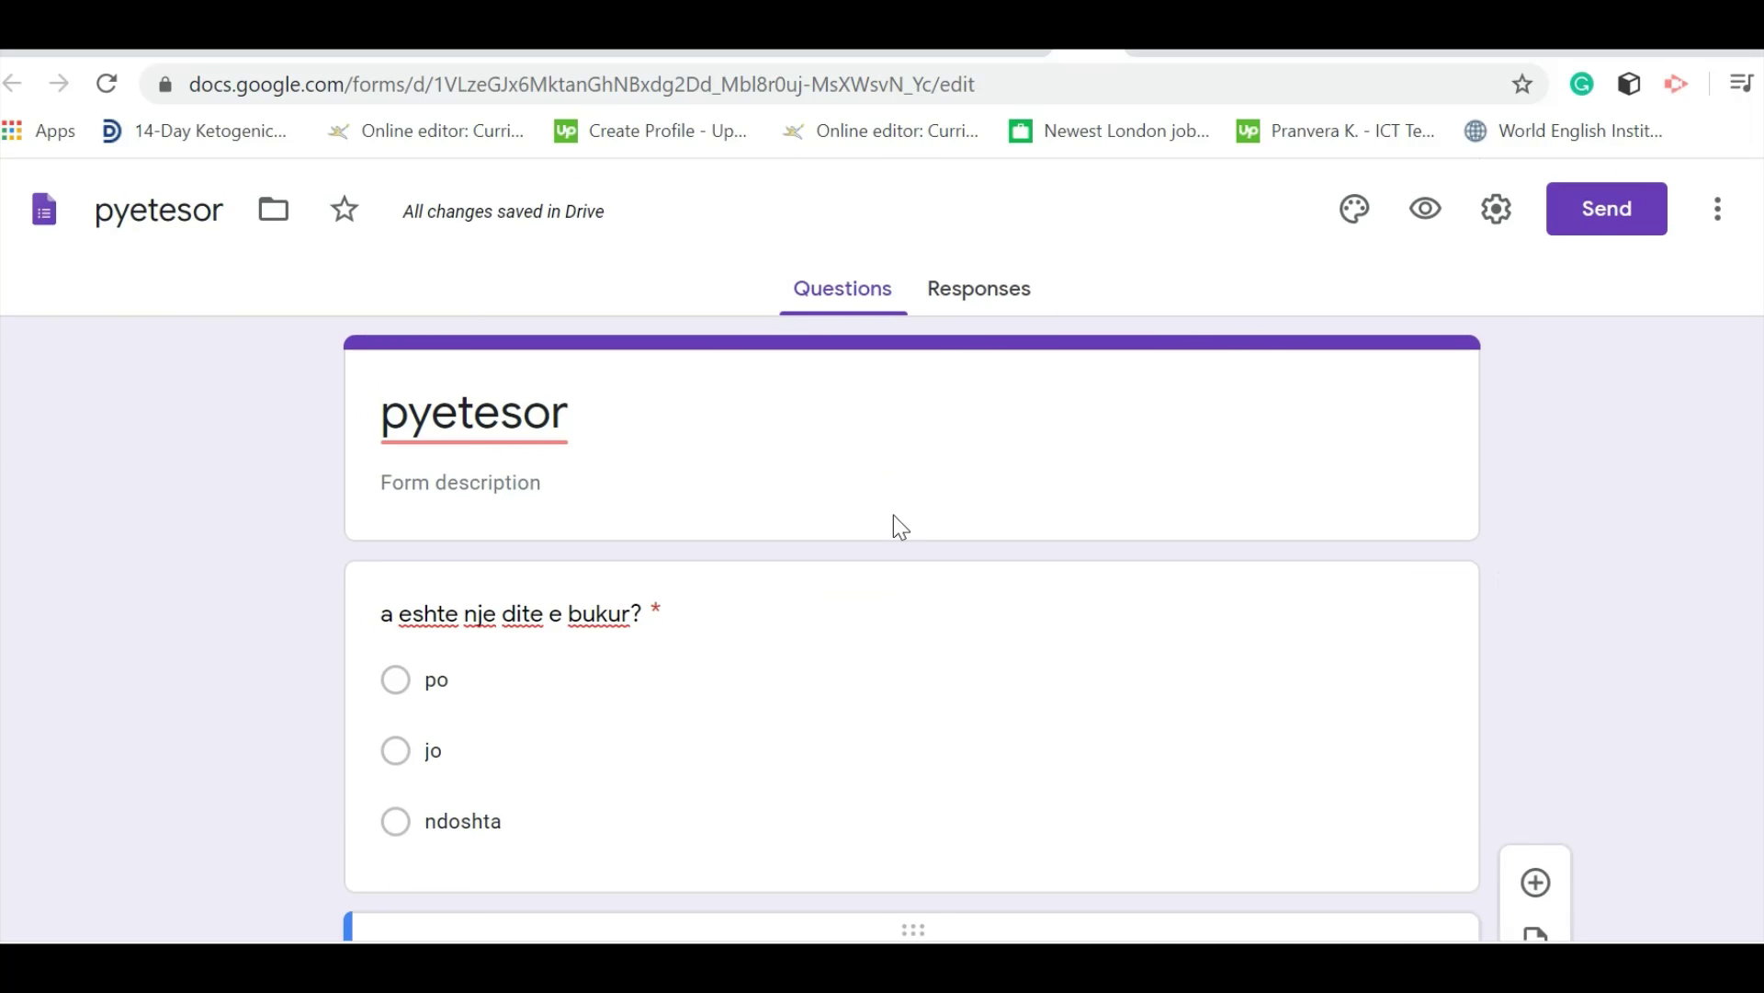
pyautogui.click(906, 479)
pyautogui.click(1536, 383)
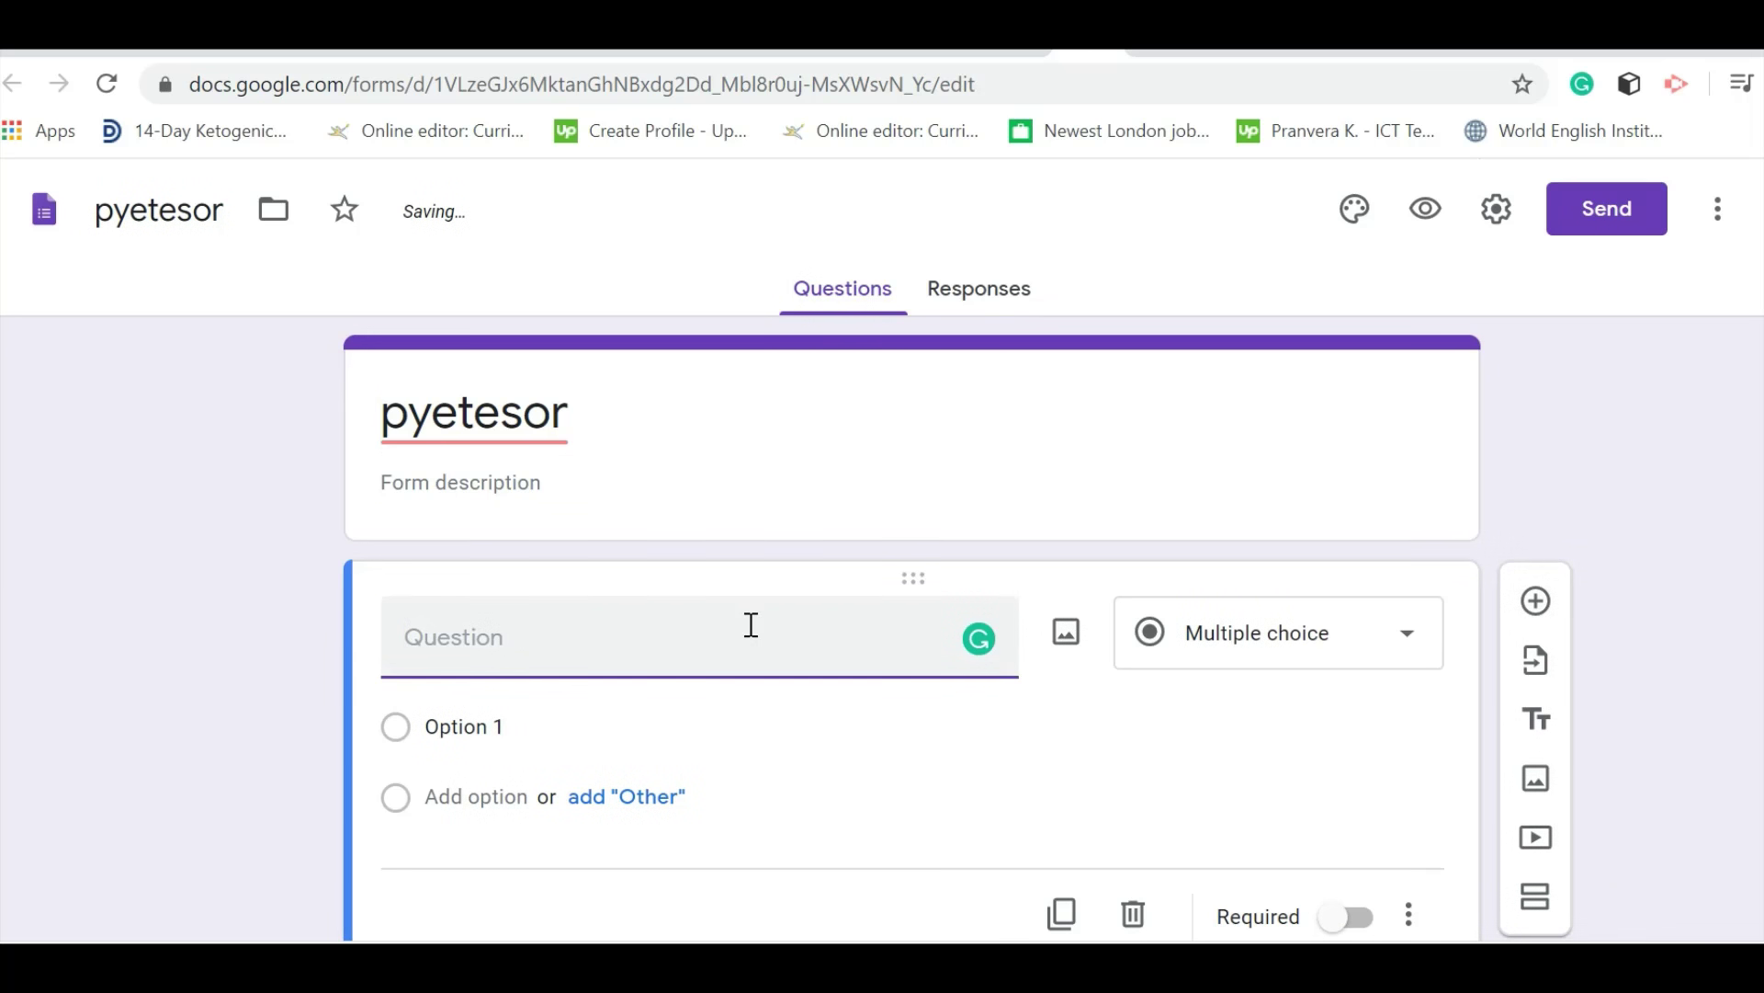
# Set the new top question's text to "emri mbiemri" with the Short answer type, and make it required
pyautogui.write('emri m')
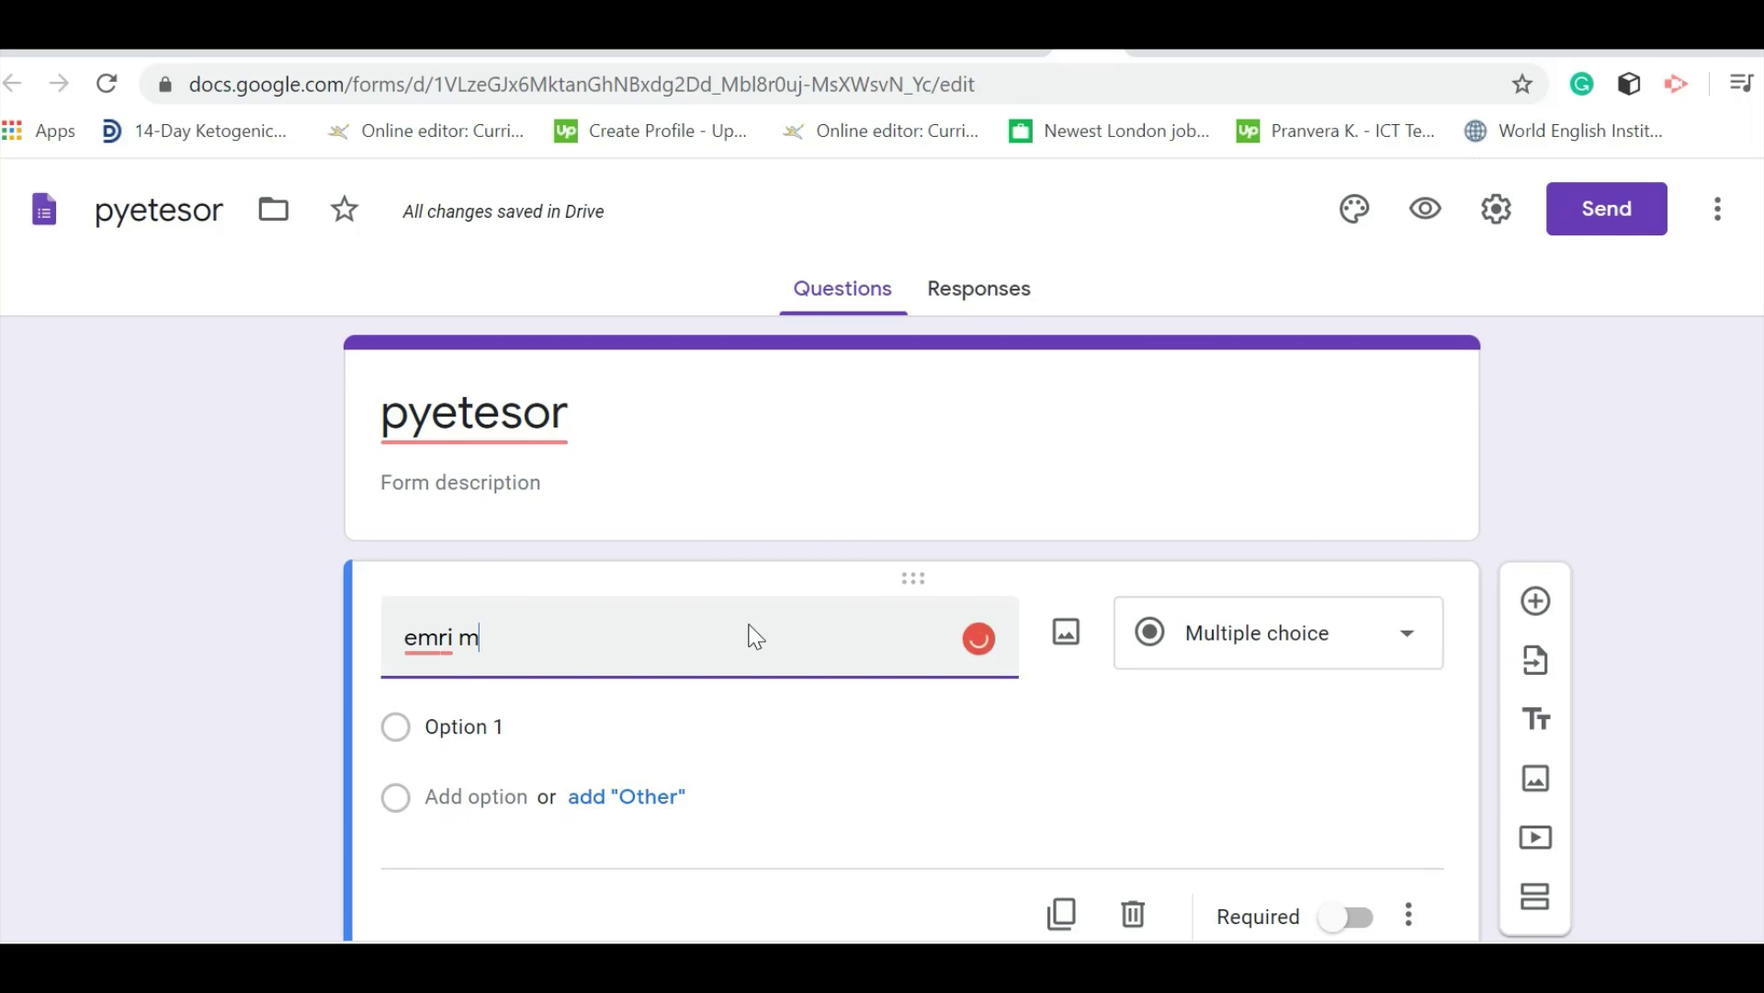
pyautogui.write('biemri')
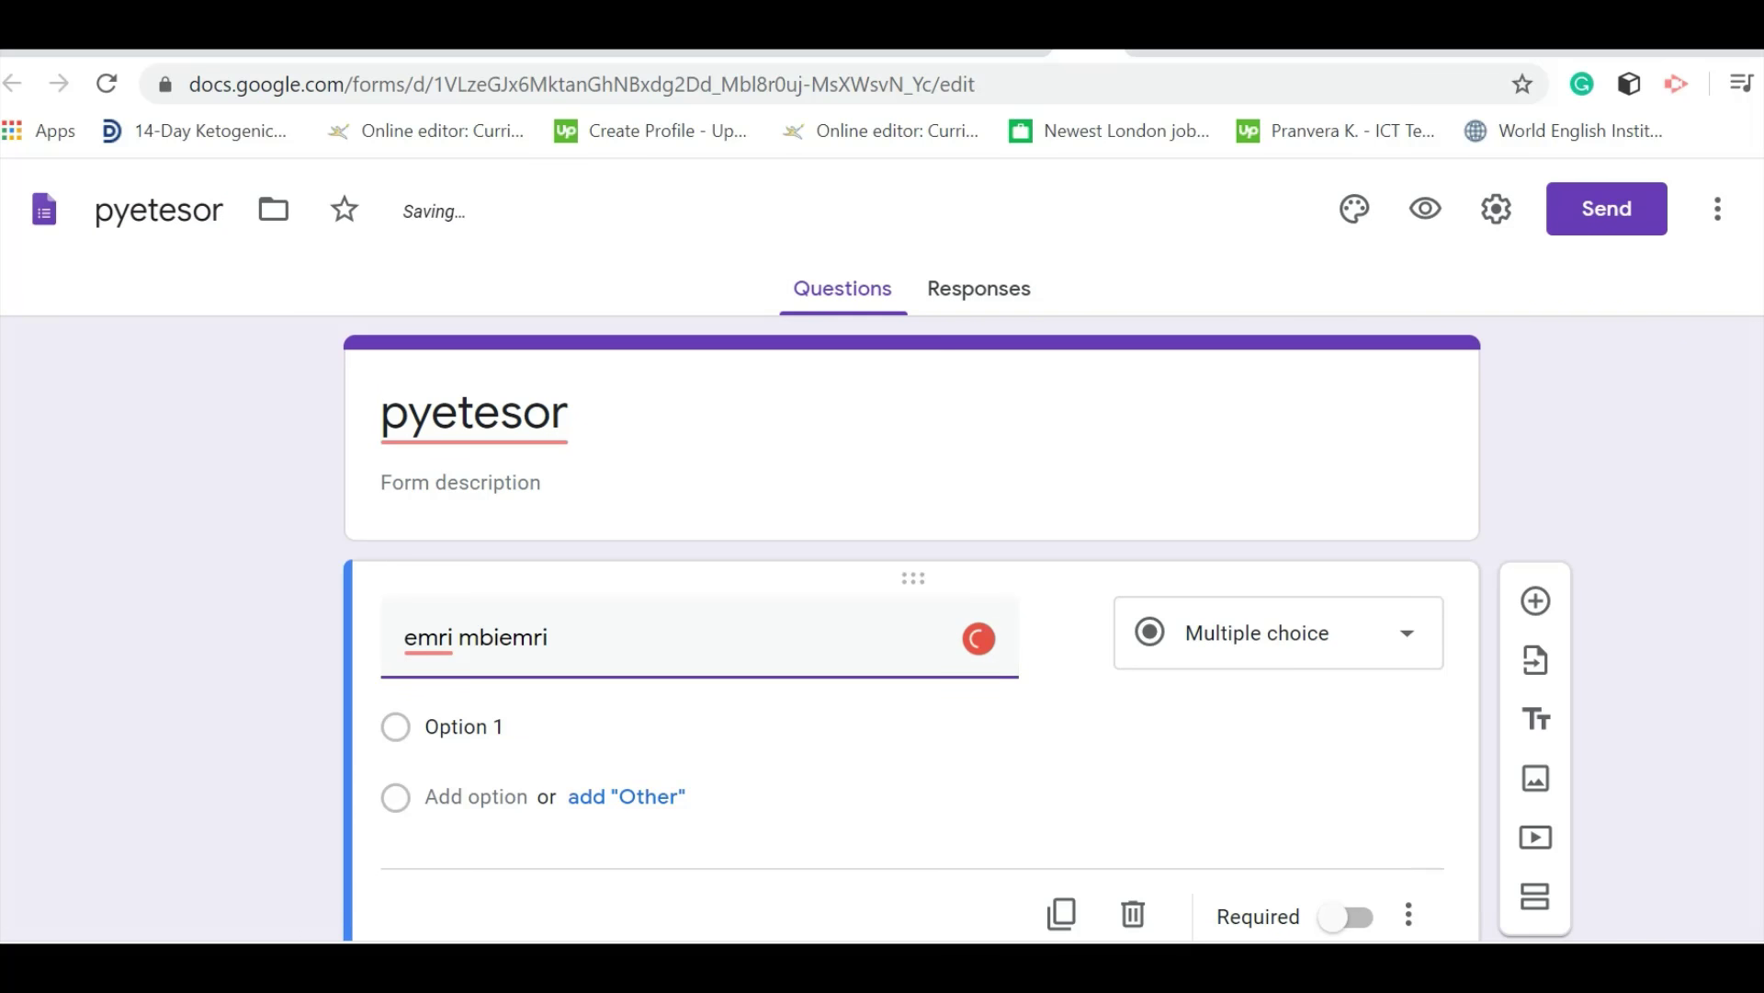
pyautogui.click(1364, 880)
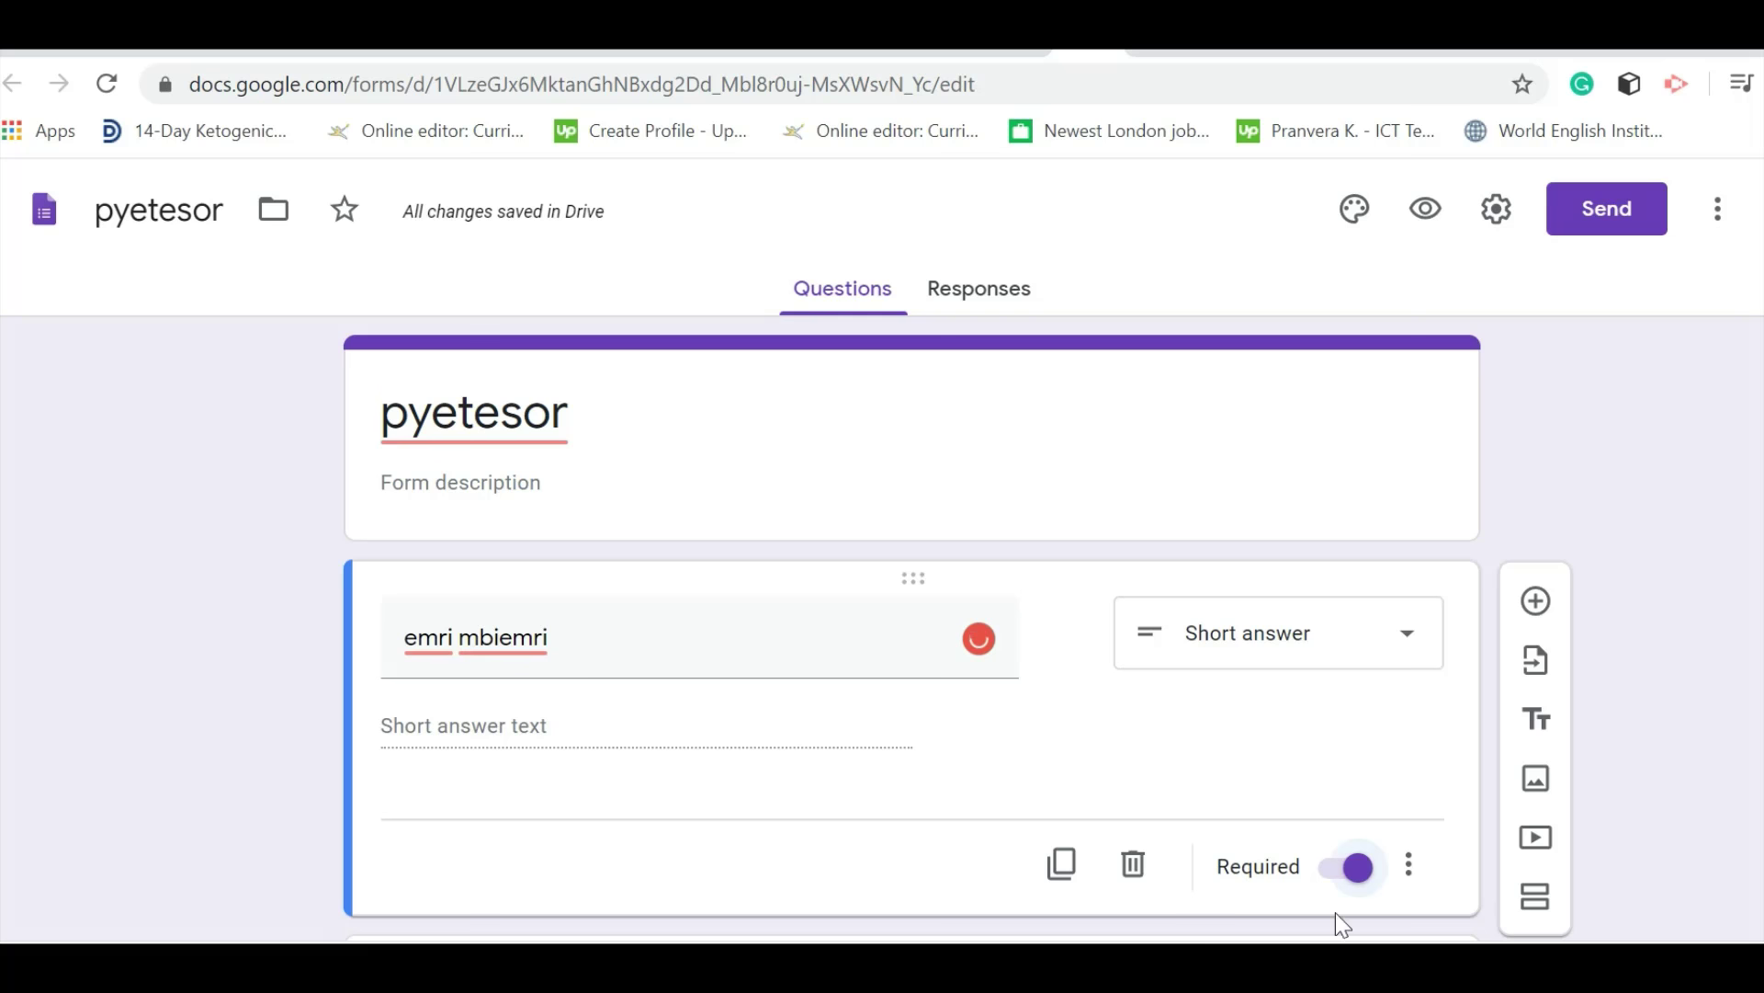
# Add a new section after the blank last question and title it "pyetsor per nx"
pyautogui.scroll(-5, 1362, 781)
pyautogui.scroll(-2, 929, 750)
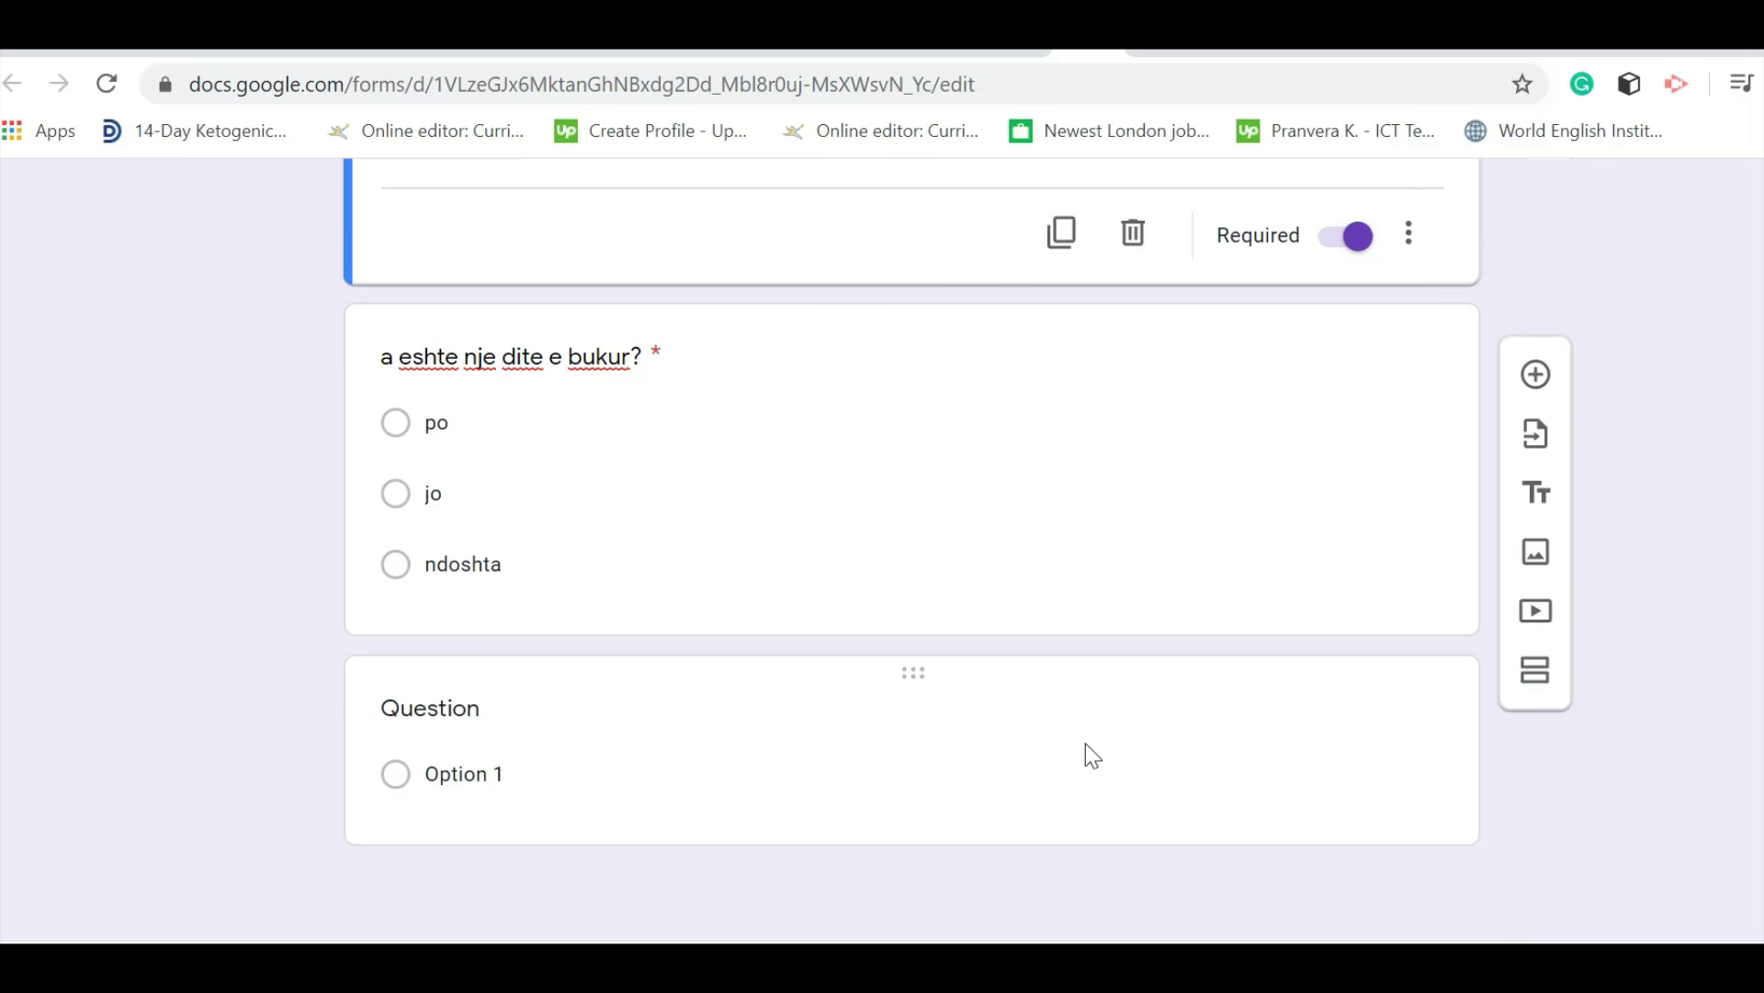
pyautogui.click(1169, 723)
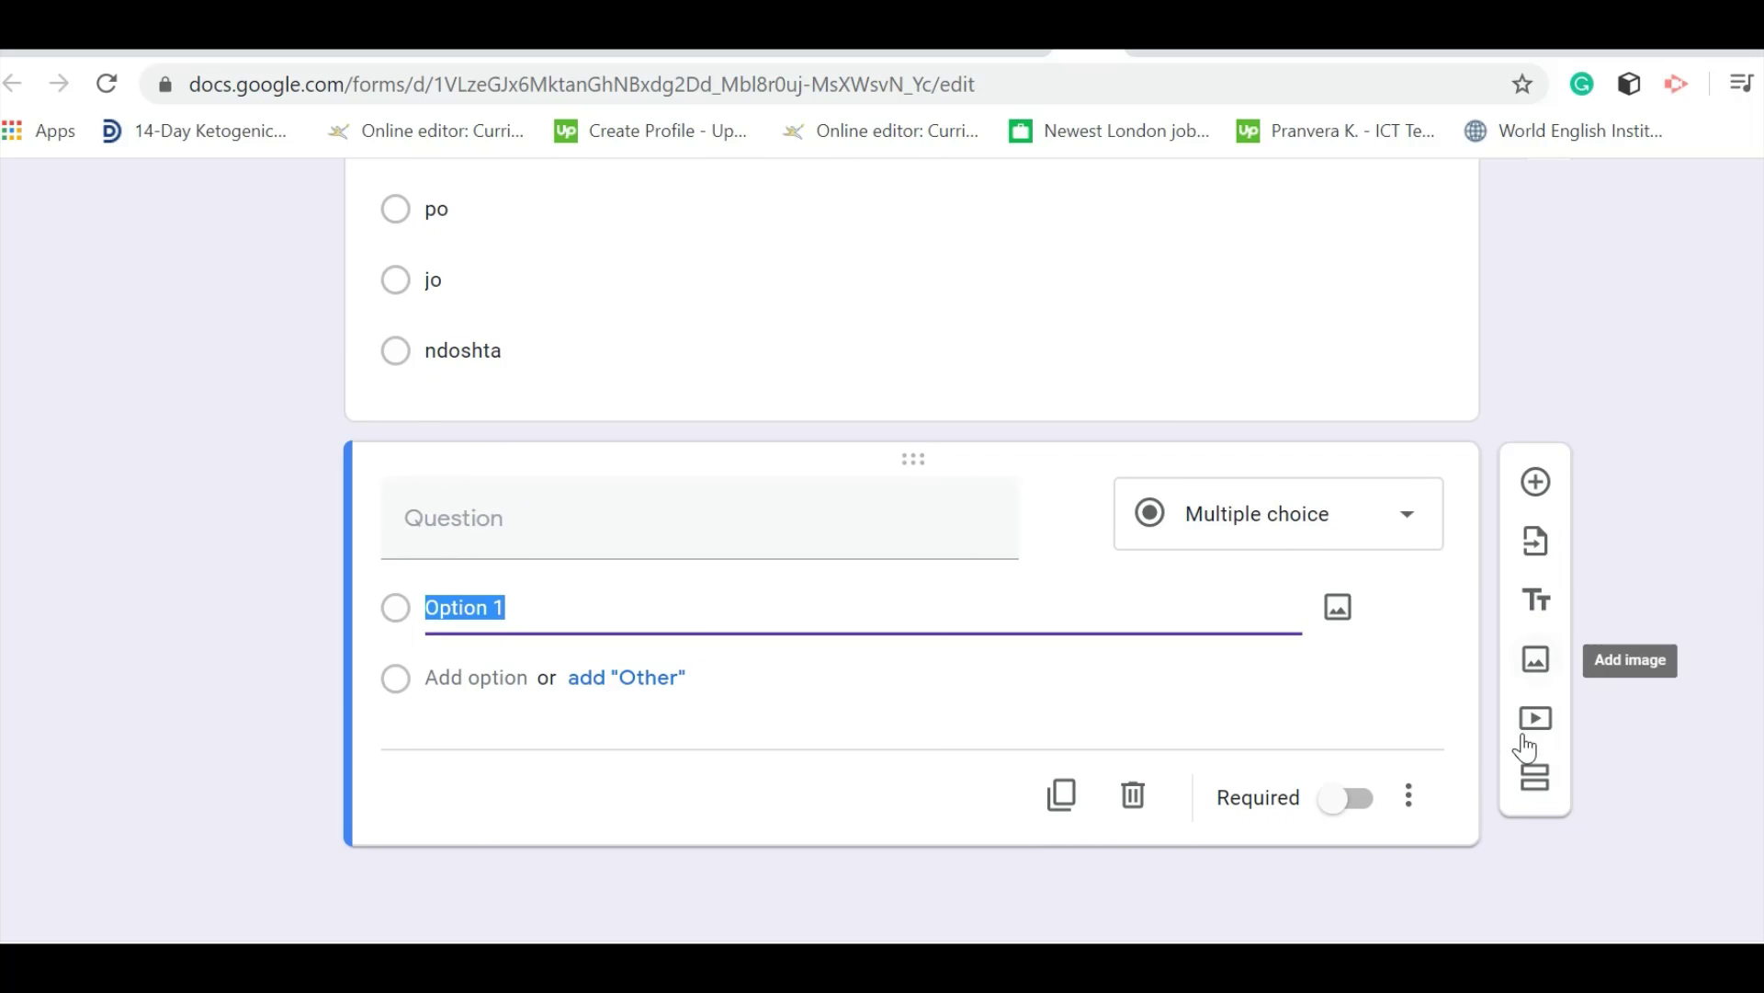
pyautogui.click(1534, 778)
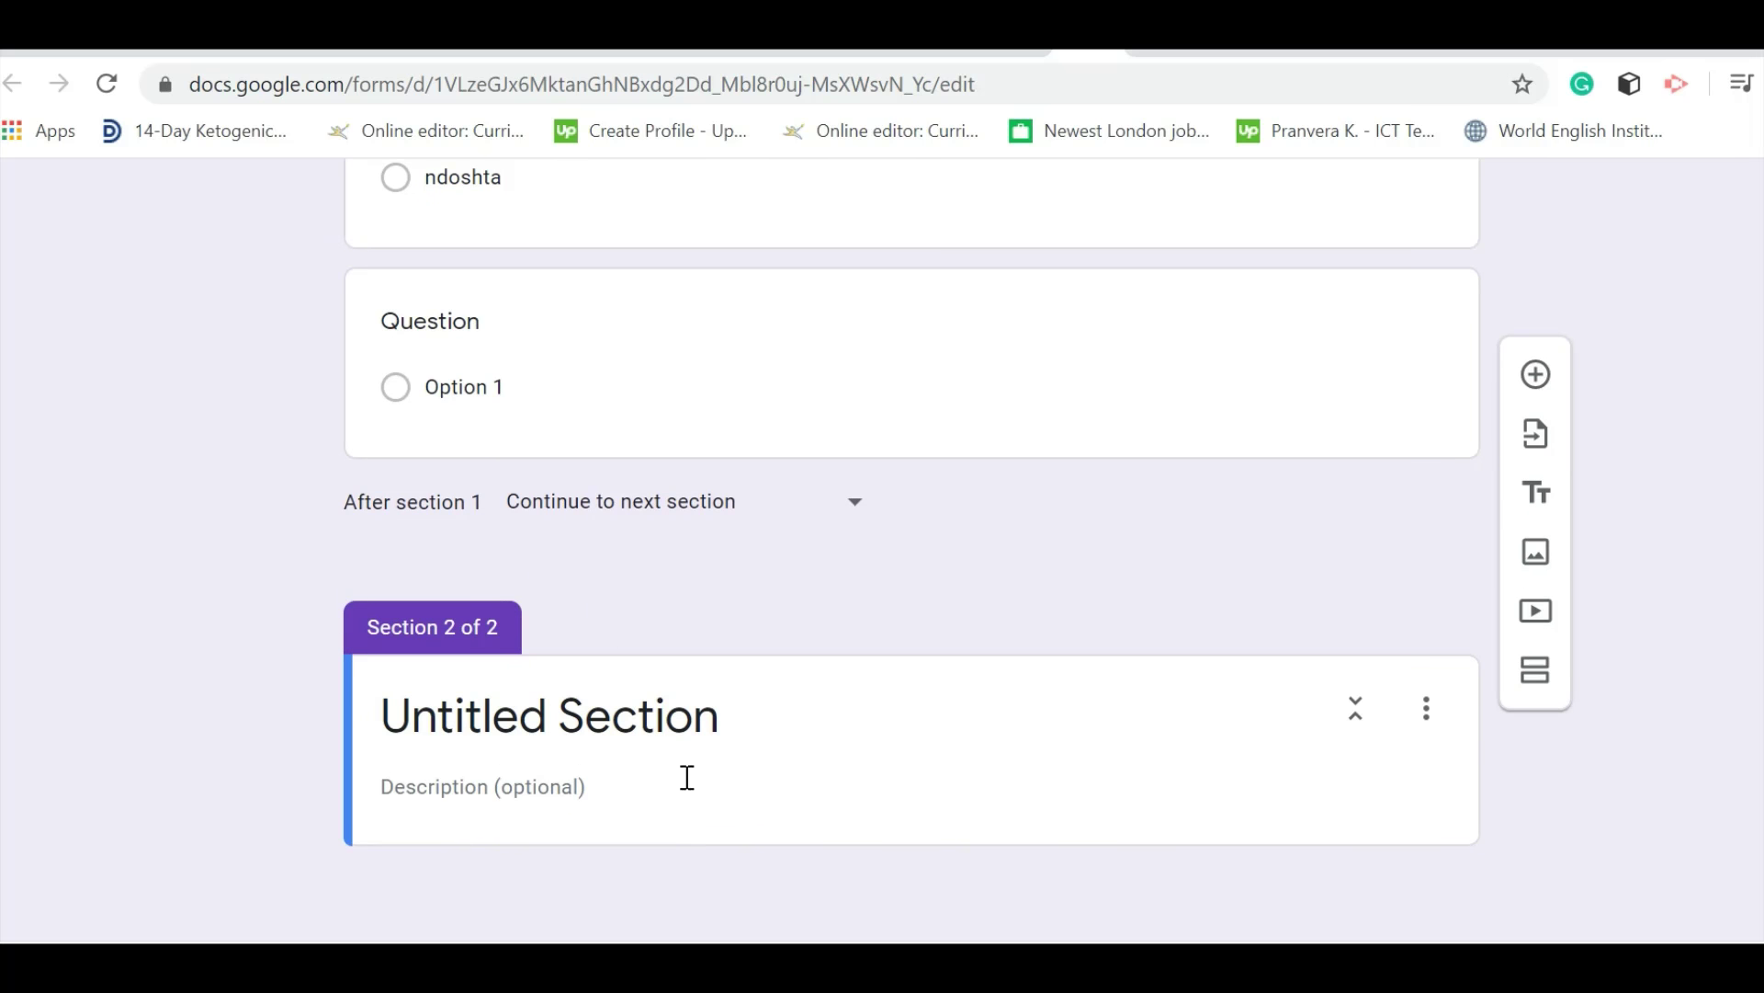
pyautogui.click(671, 722)
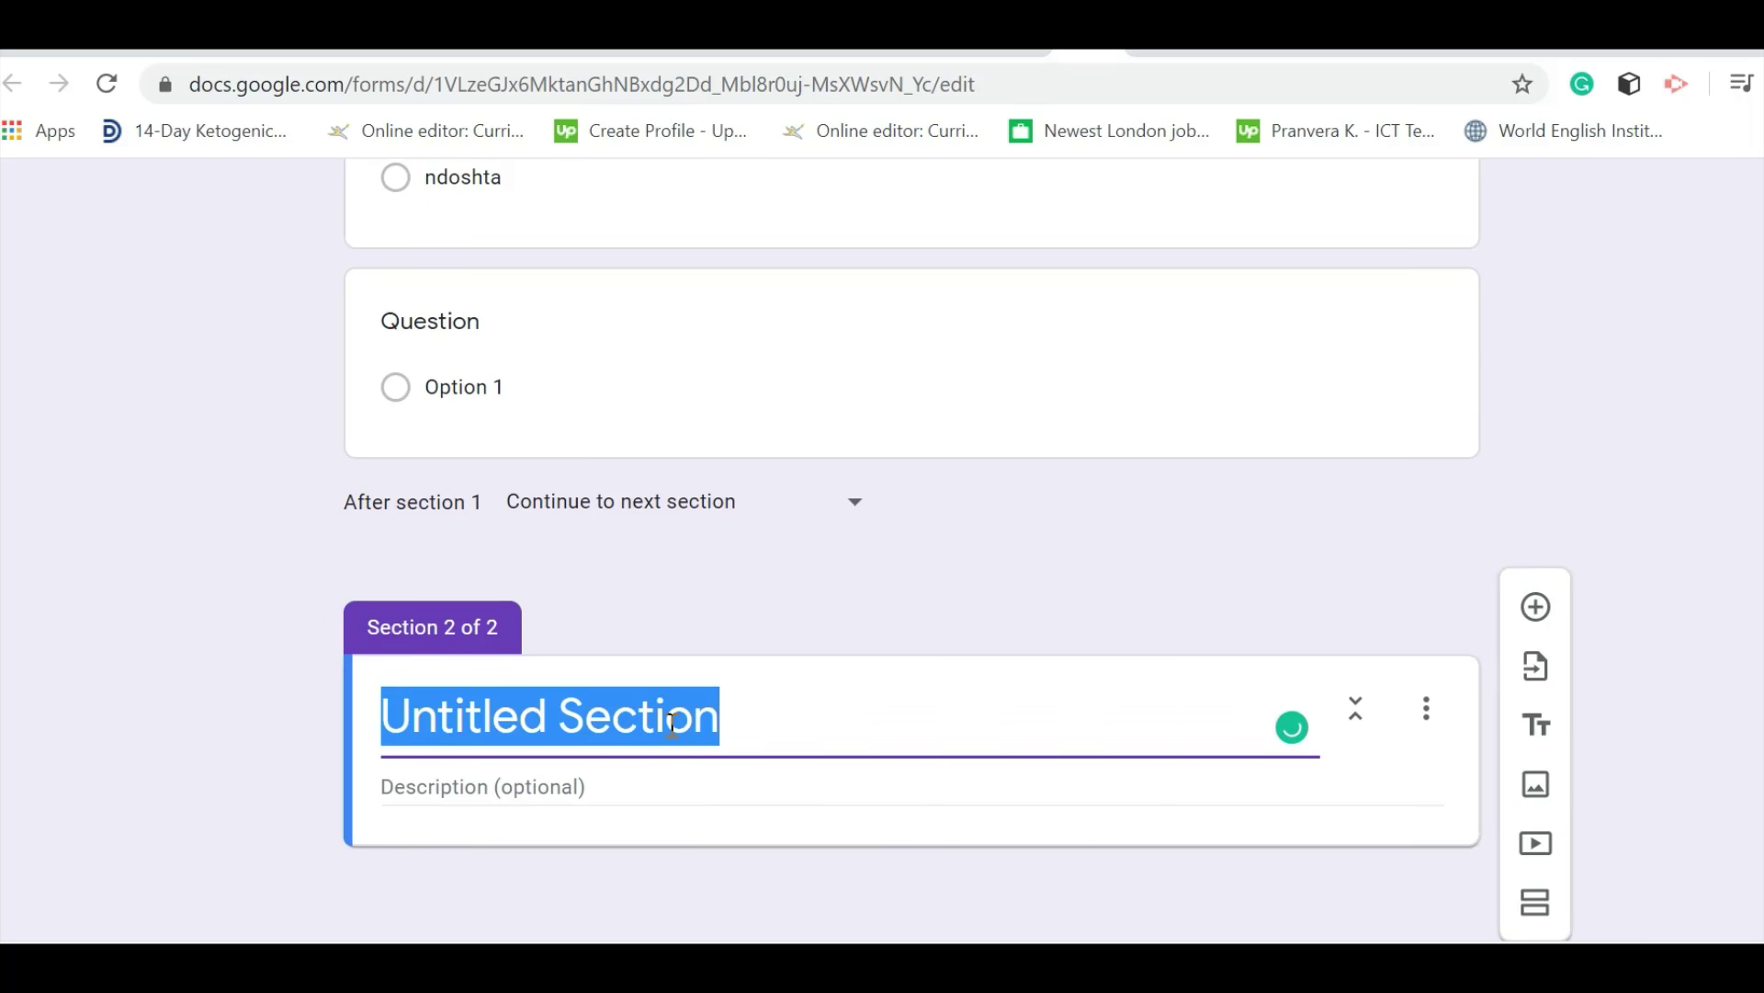
pyautogui.write('pyets')
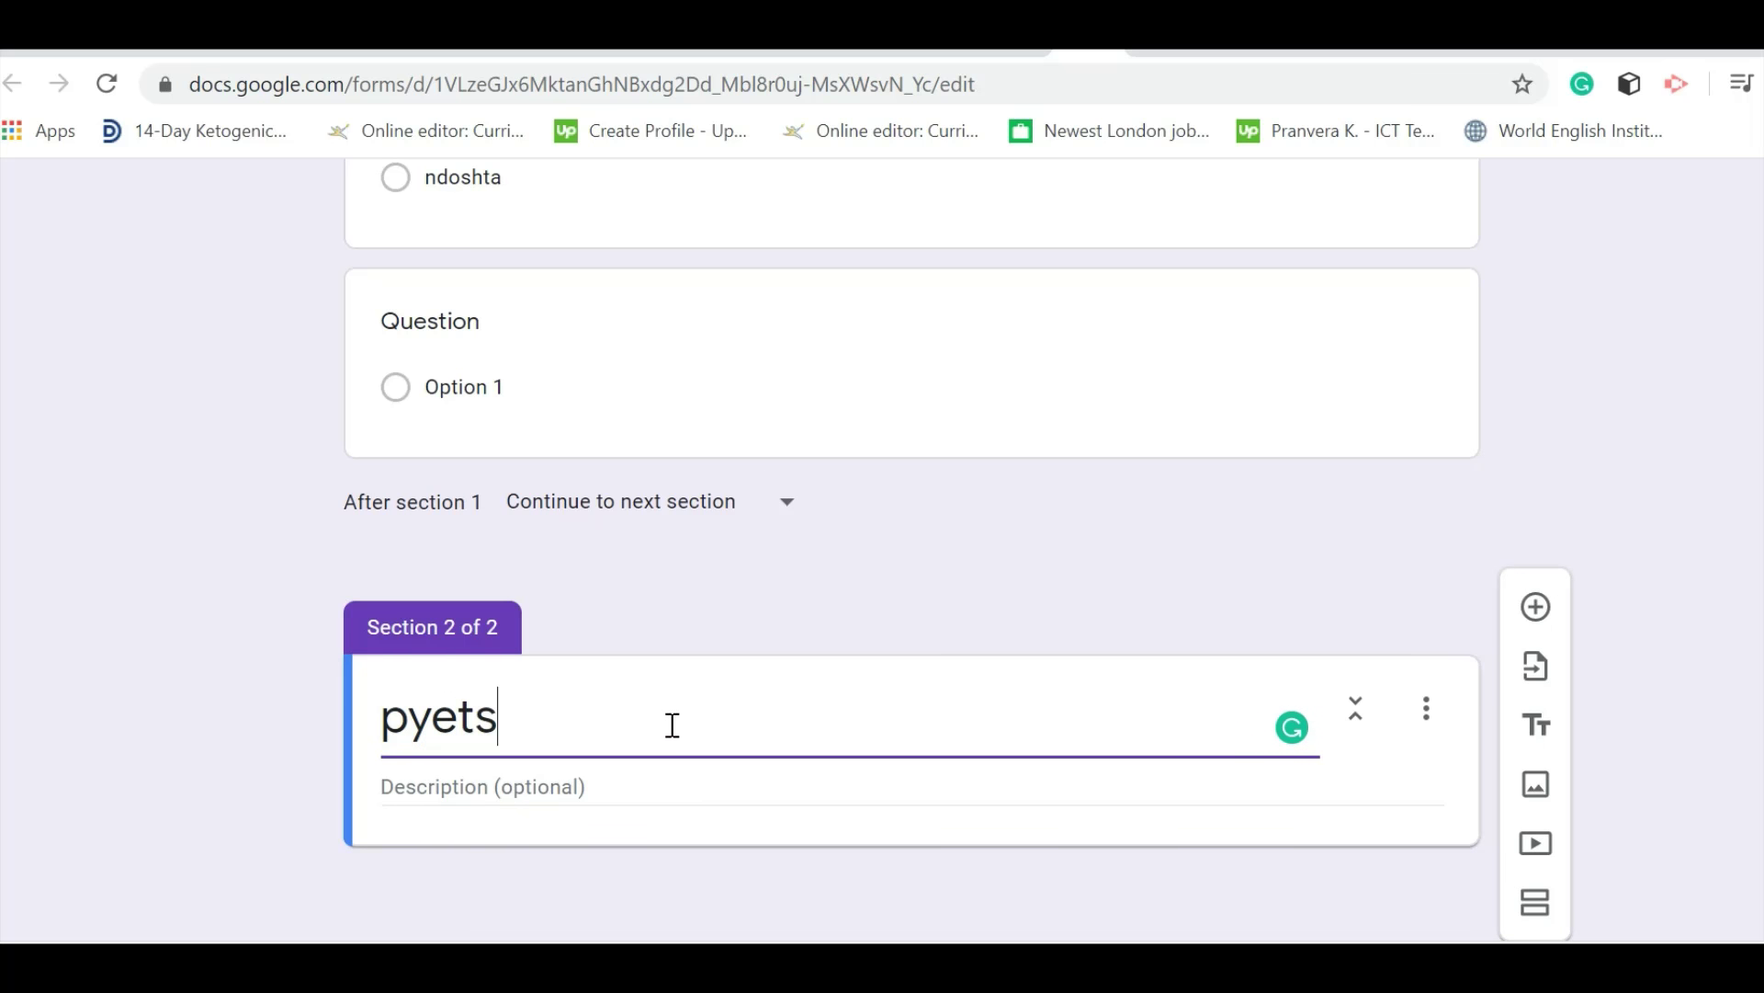
pyautogui.write('or per')
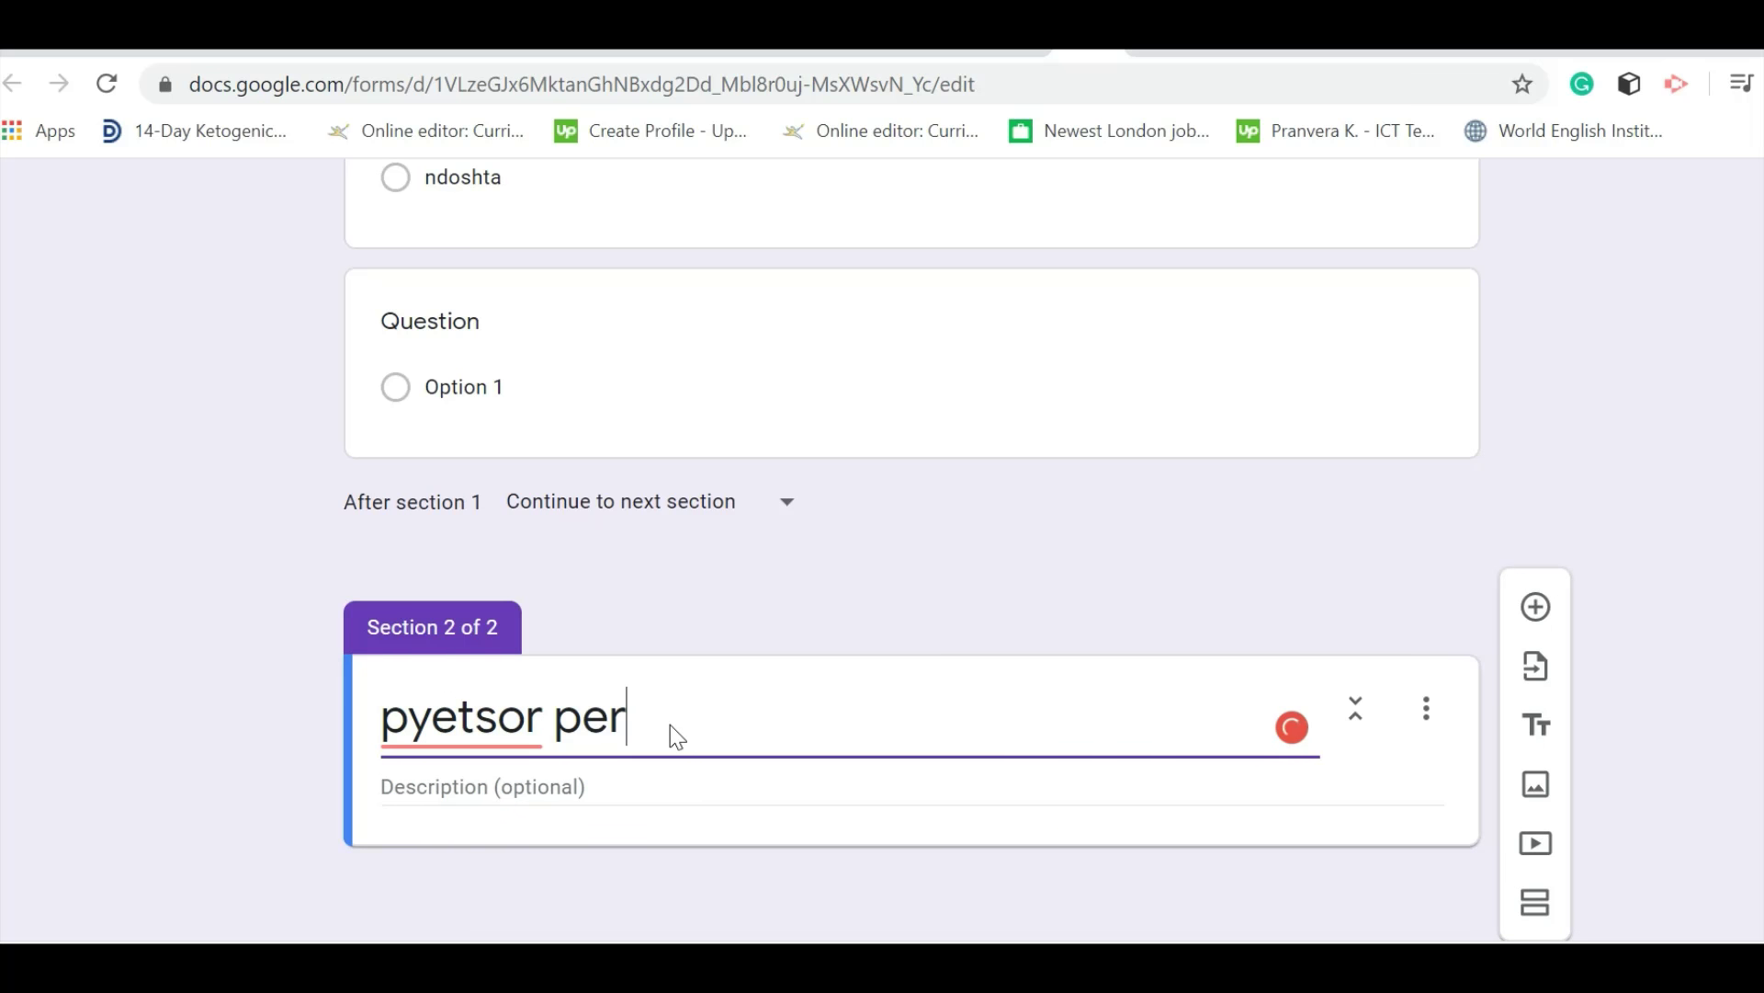
pyautogui.write(' nx')
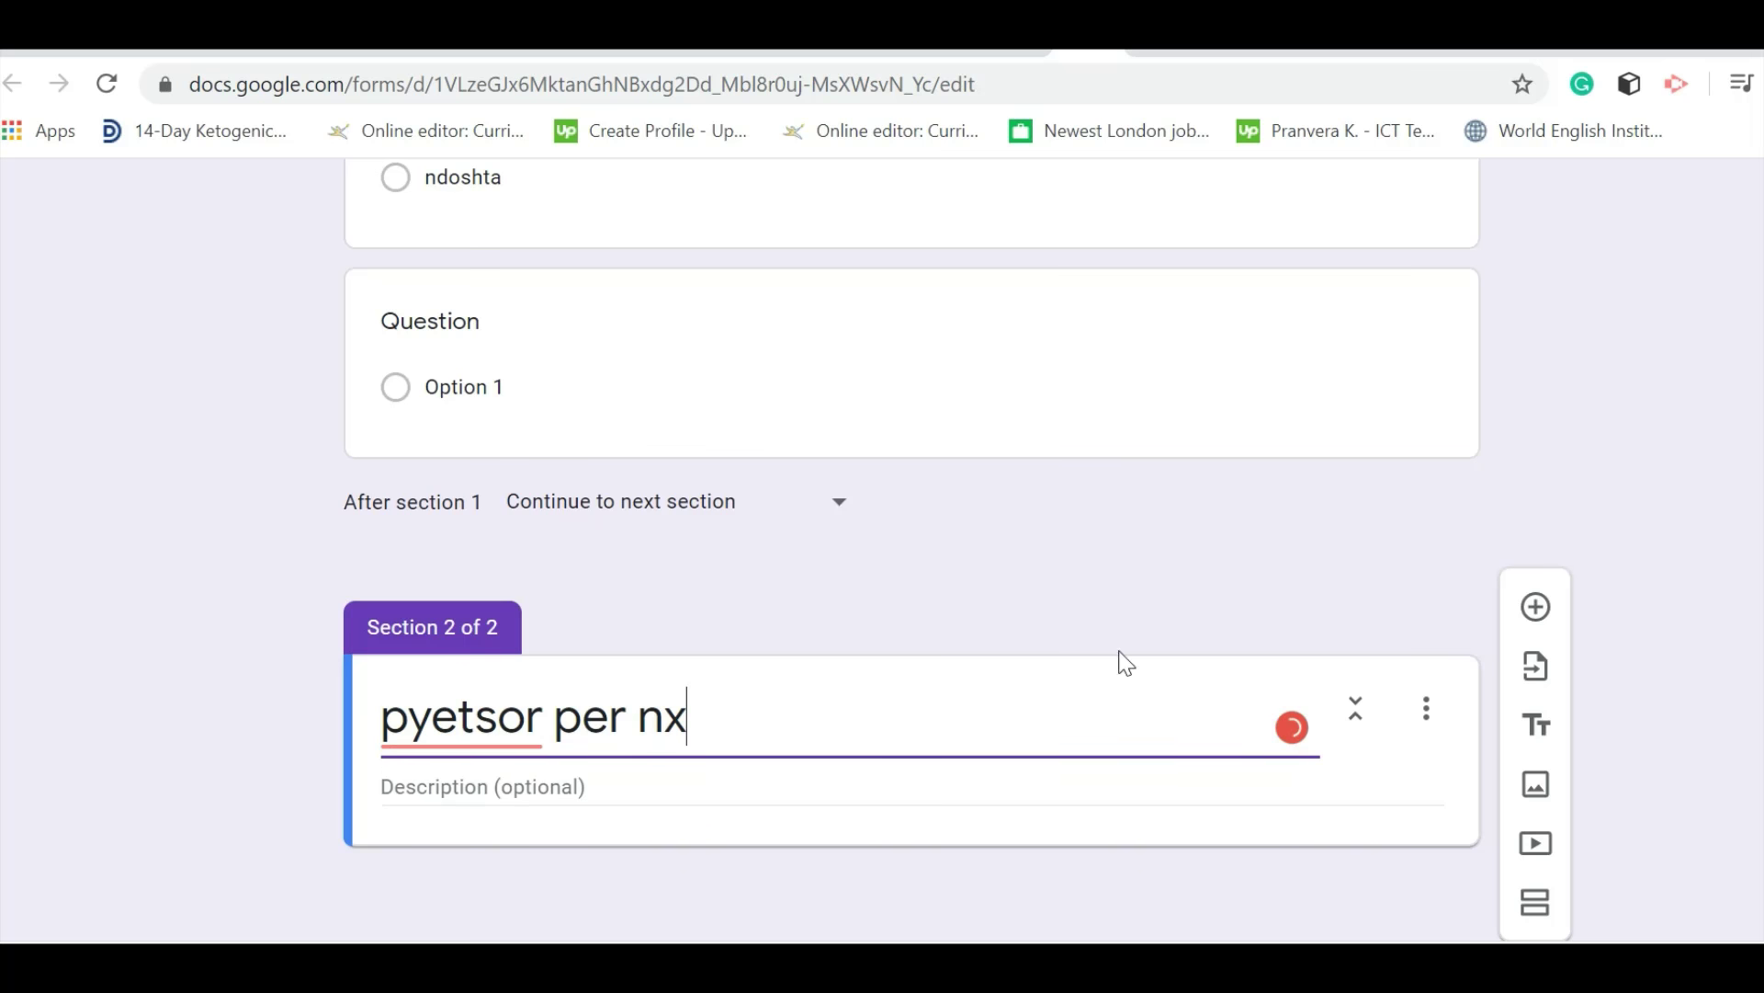
# Add a question to section 2 with the text "ju pelqen mesimi online"
pyautogui.click(1535, 611)
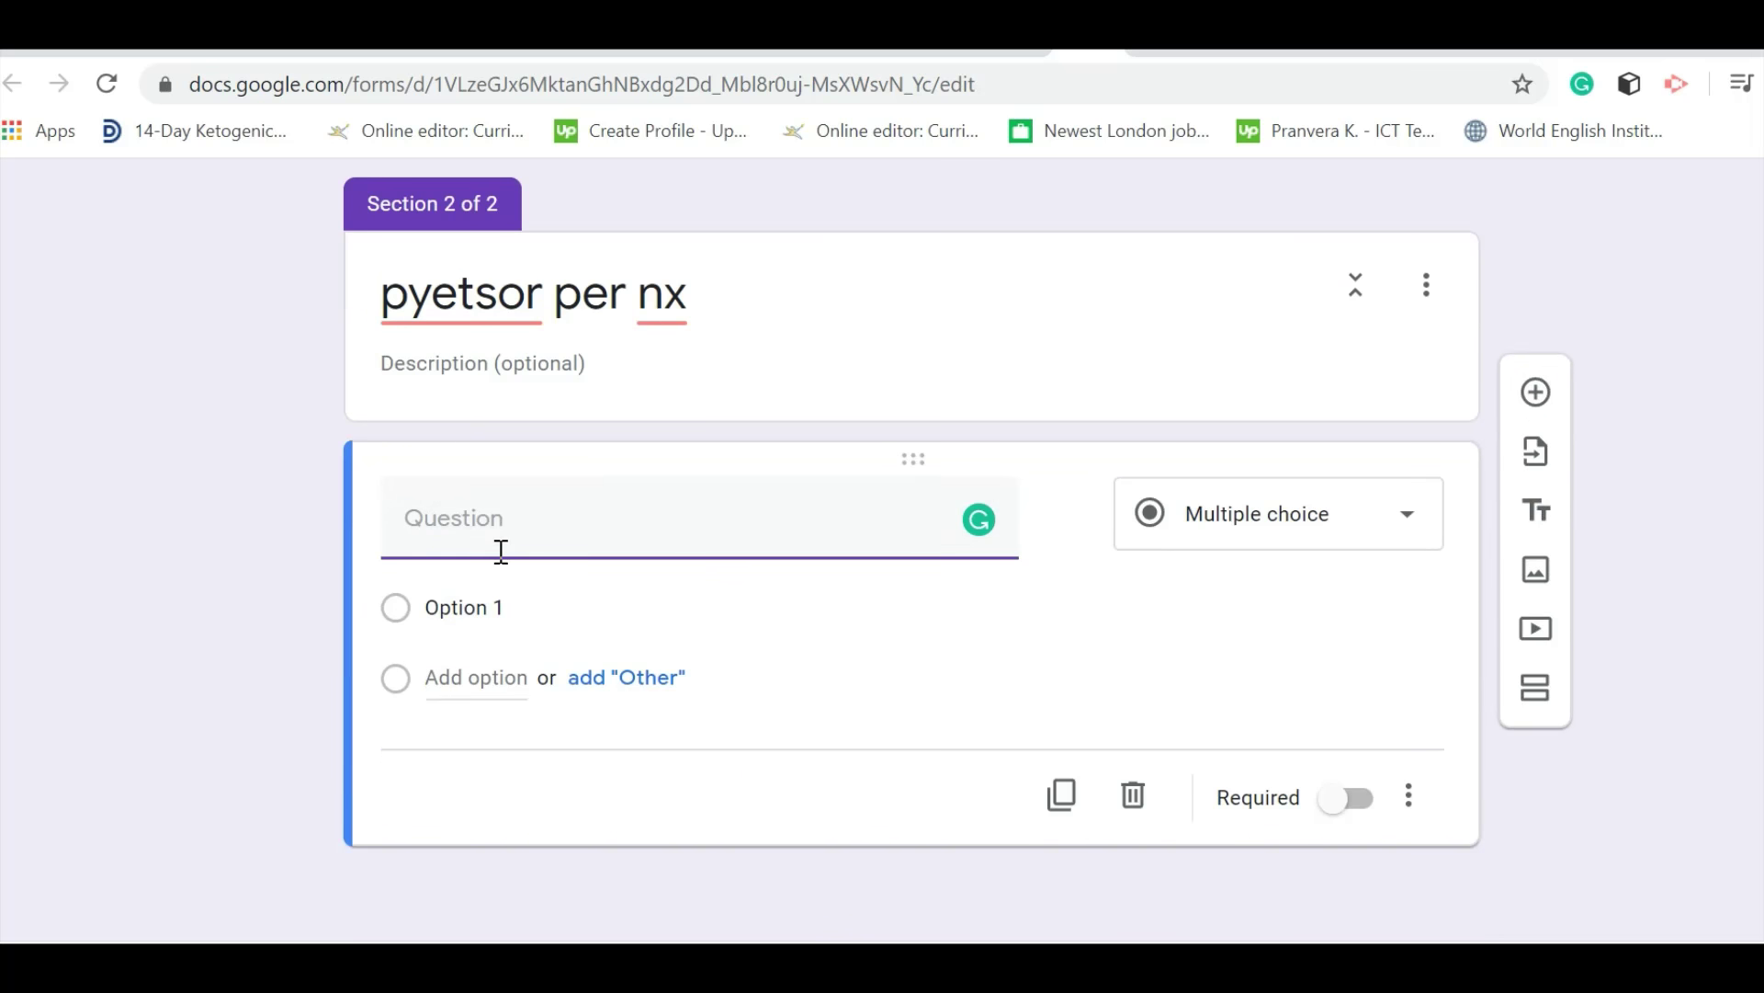
pyautogui.write('j')
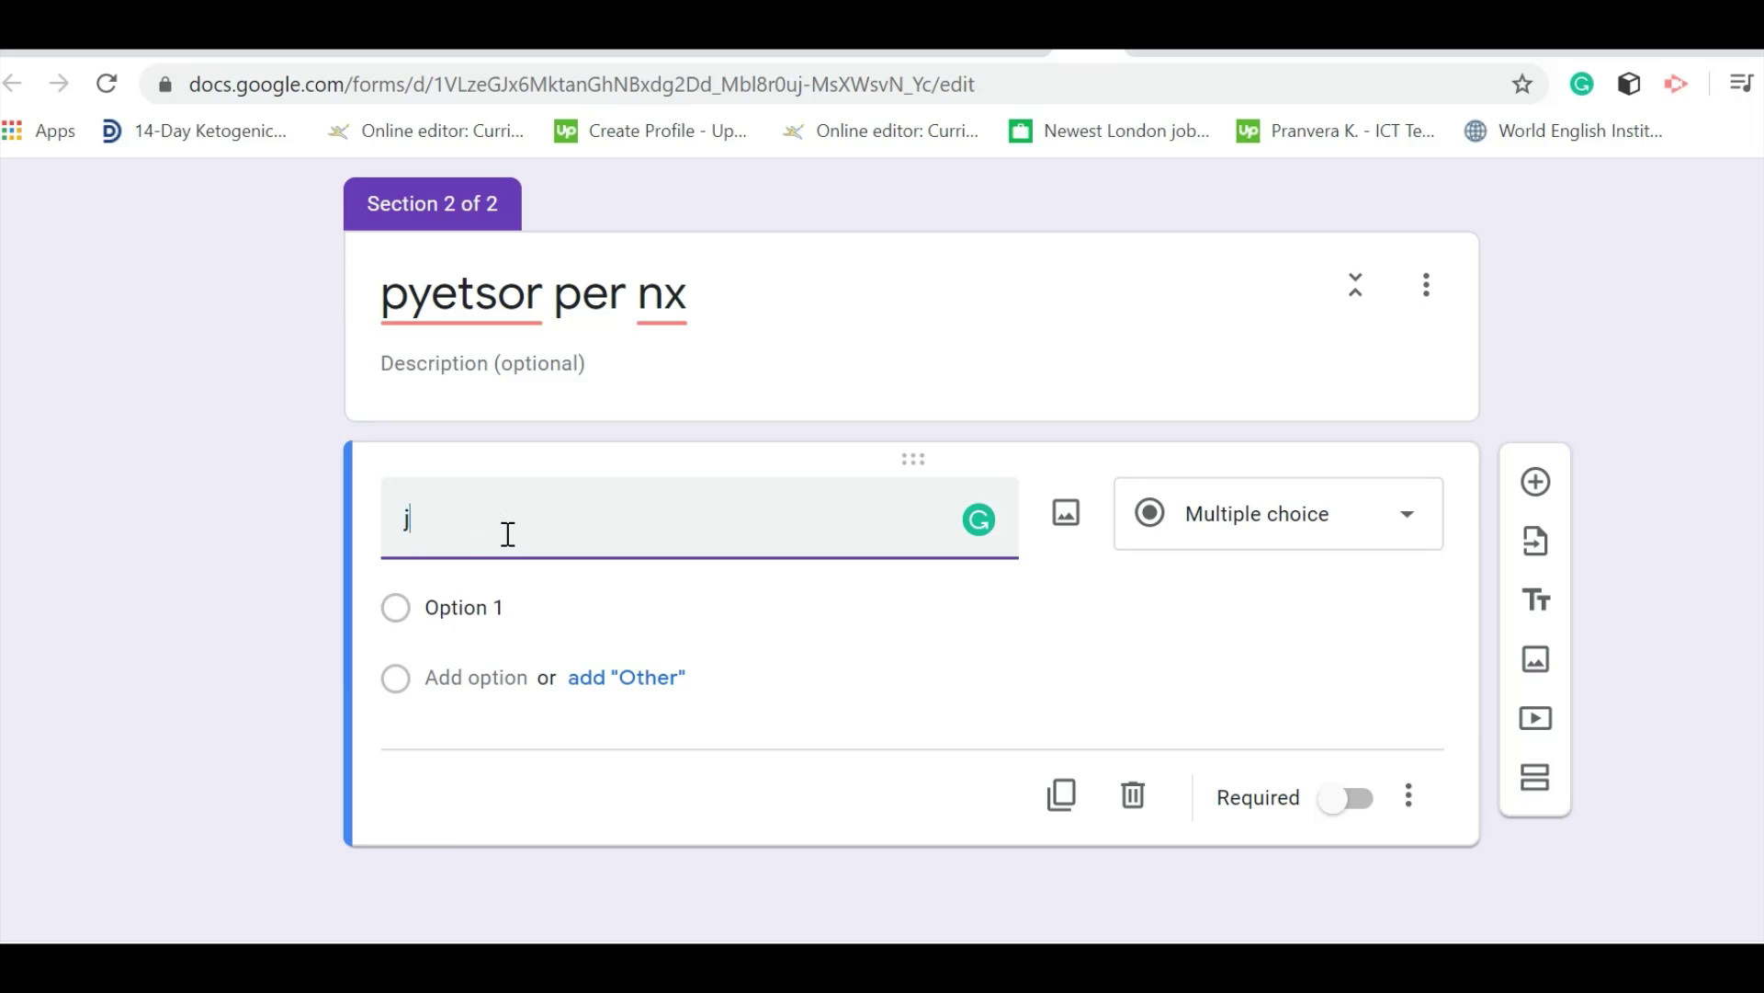
pyautogui.write('u pelqen mesimi onlie')
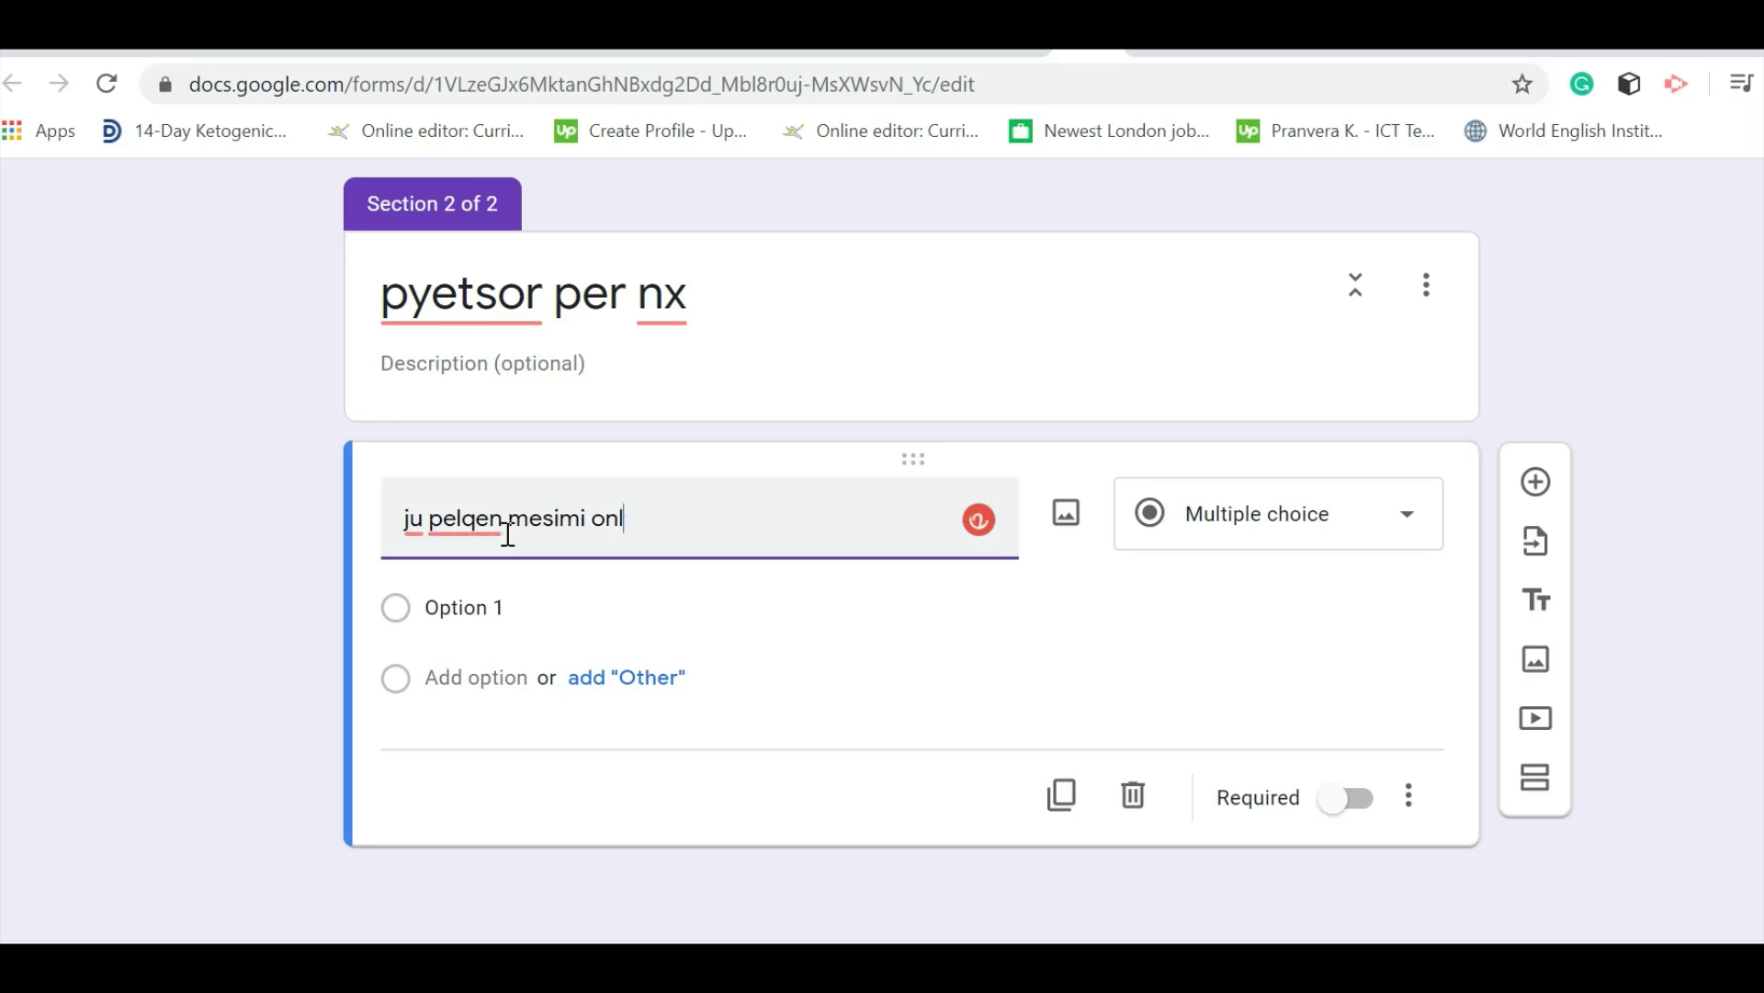
pyautogui.press('BackSpace')
pyautogui.press('BackSpace')
pyautogui.press('BackSpace')
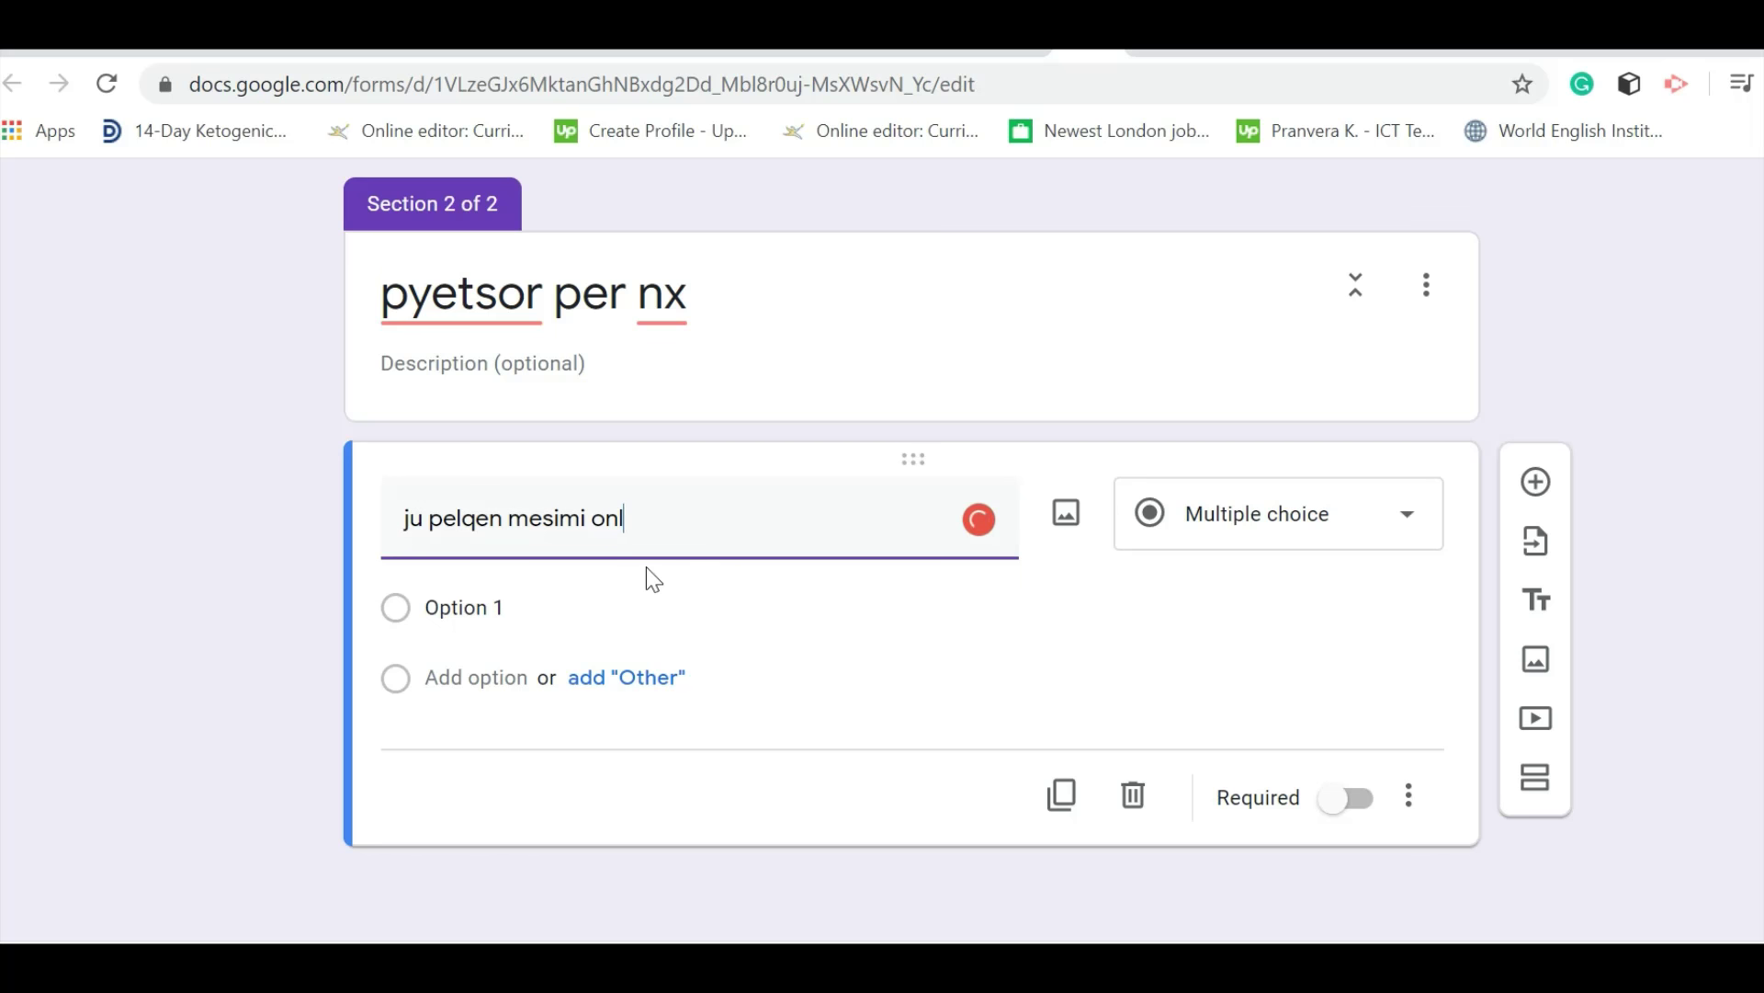
pyautogui.write('line')
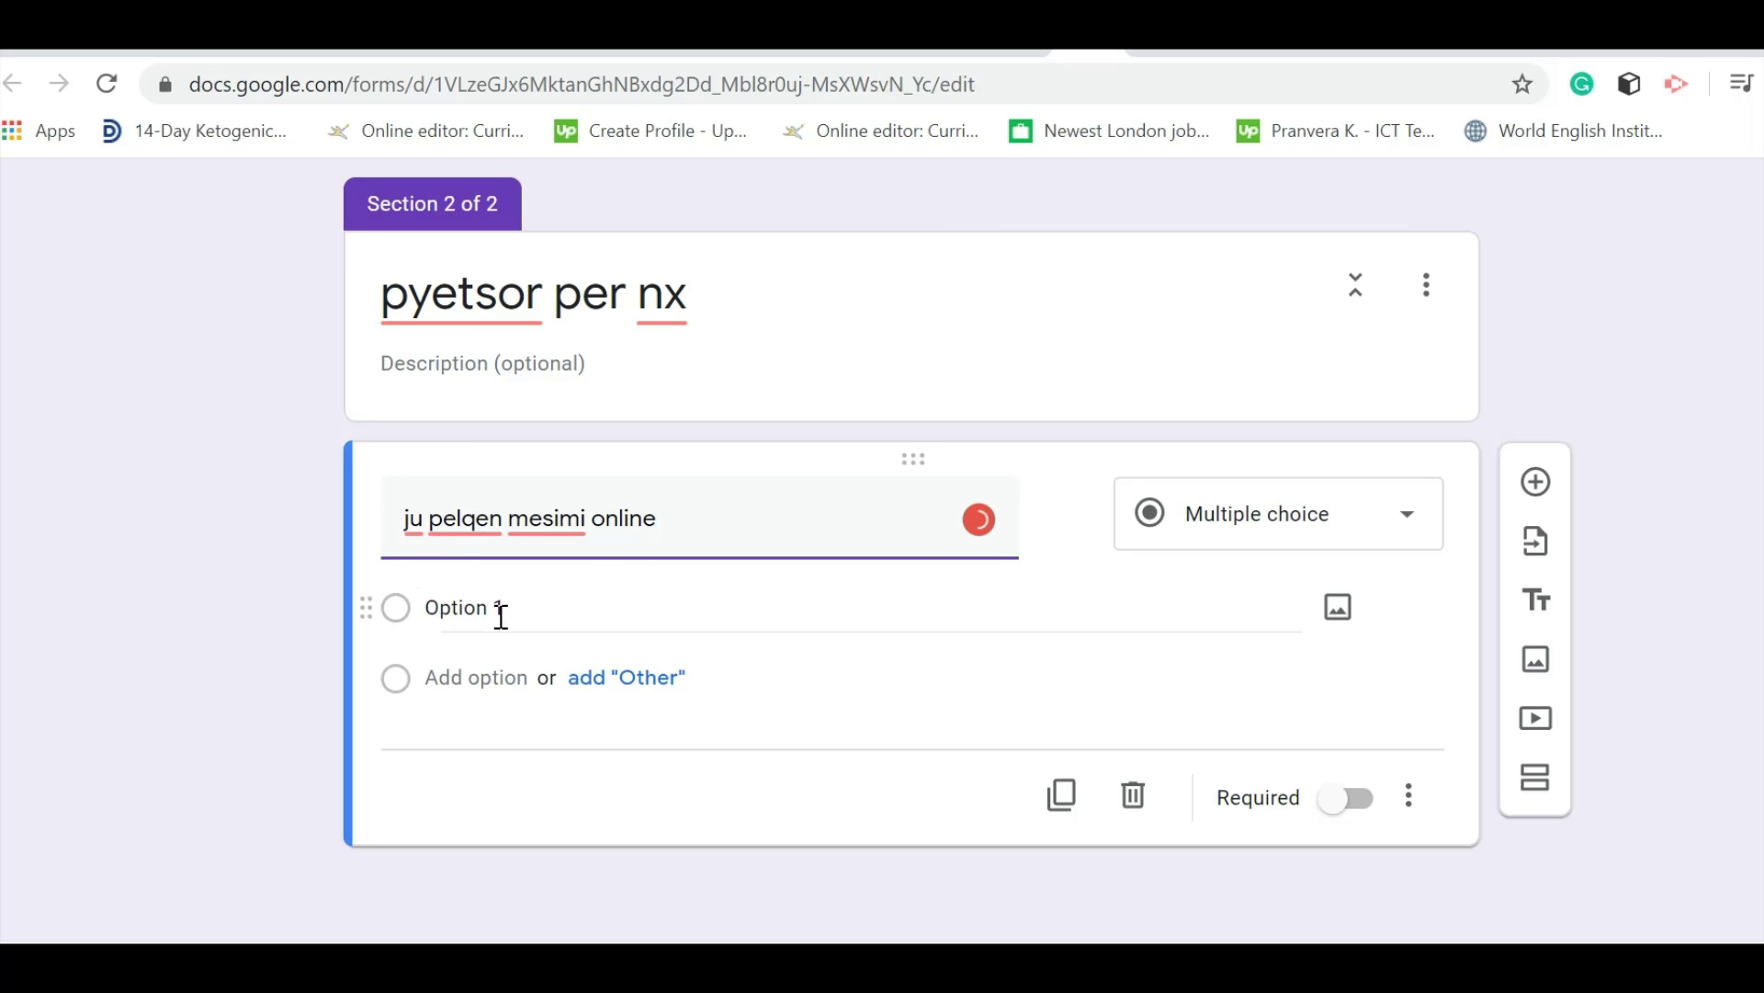
# Give the section 2 question the answer options "po", "jo" and "ndoshta", and make it required
pyautogui.click(455, 609)
pyautogui.click(460, 611)
pyautogui.write('po')
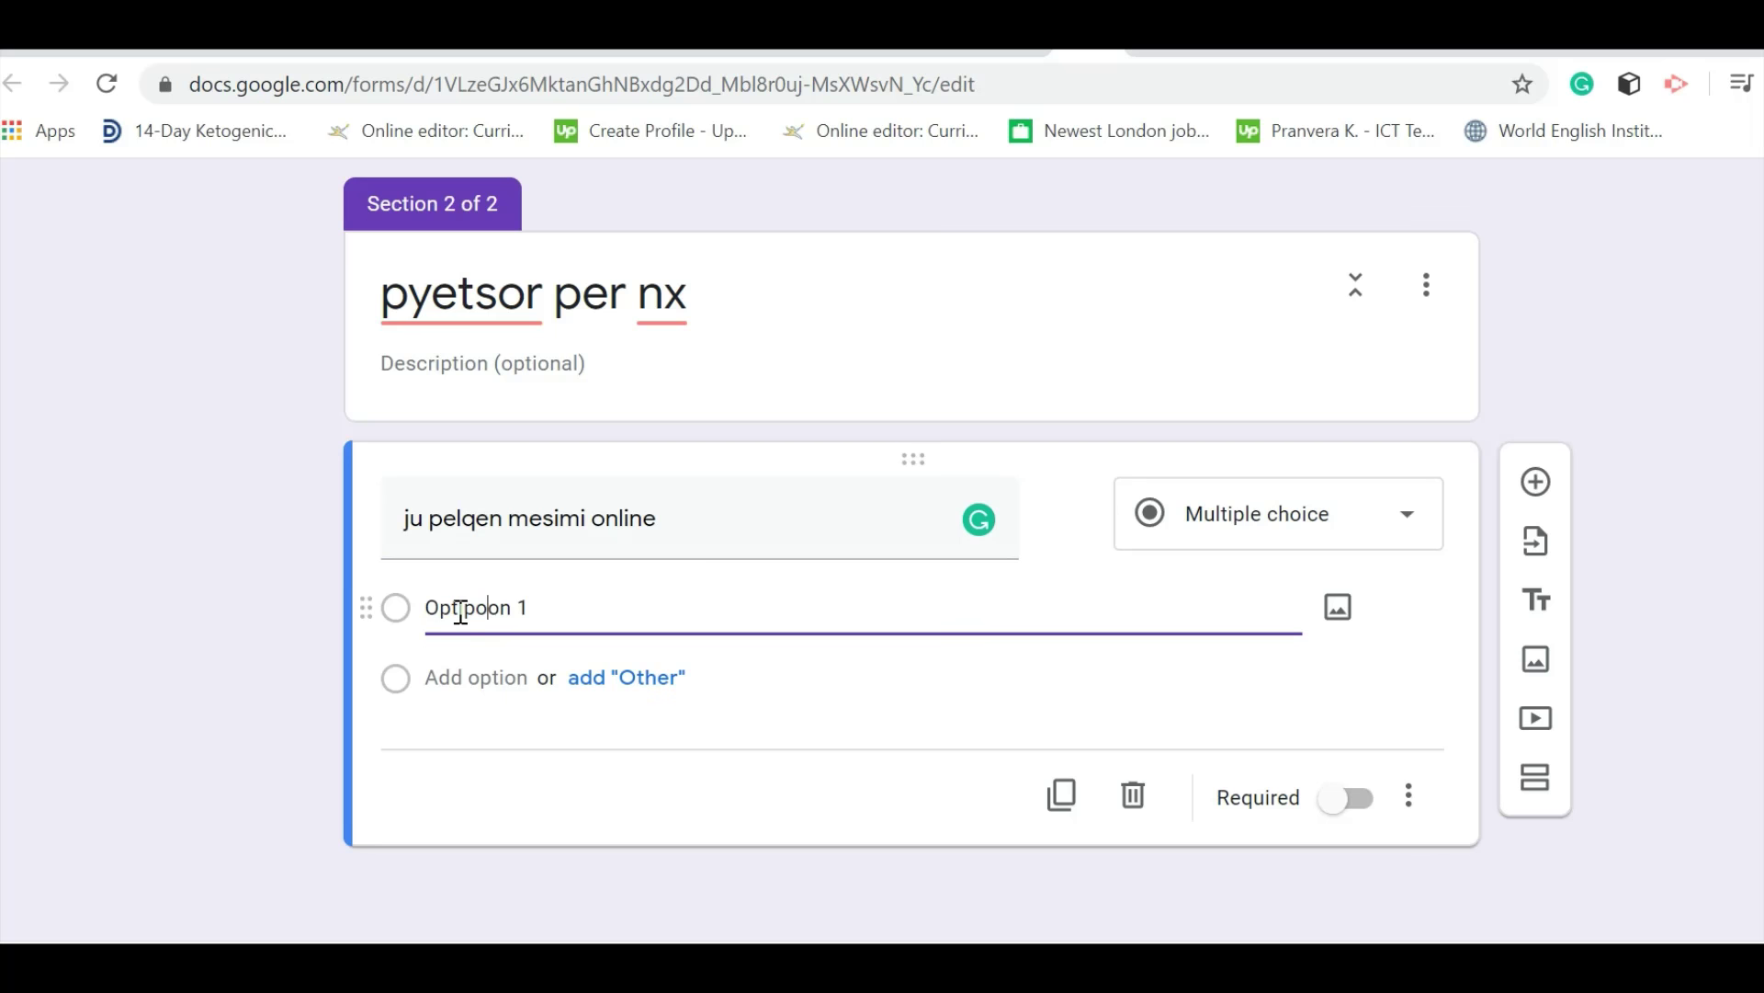
pyautogui.moveTo(567, 617); pyautogui.dragTo(324, 606)
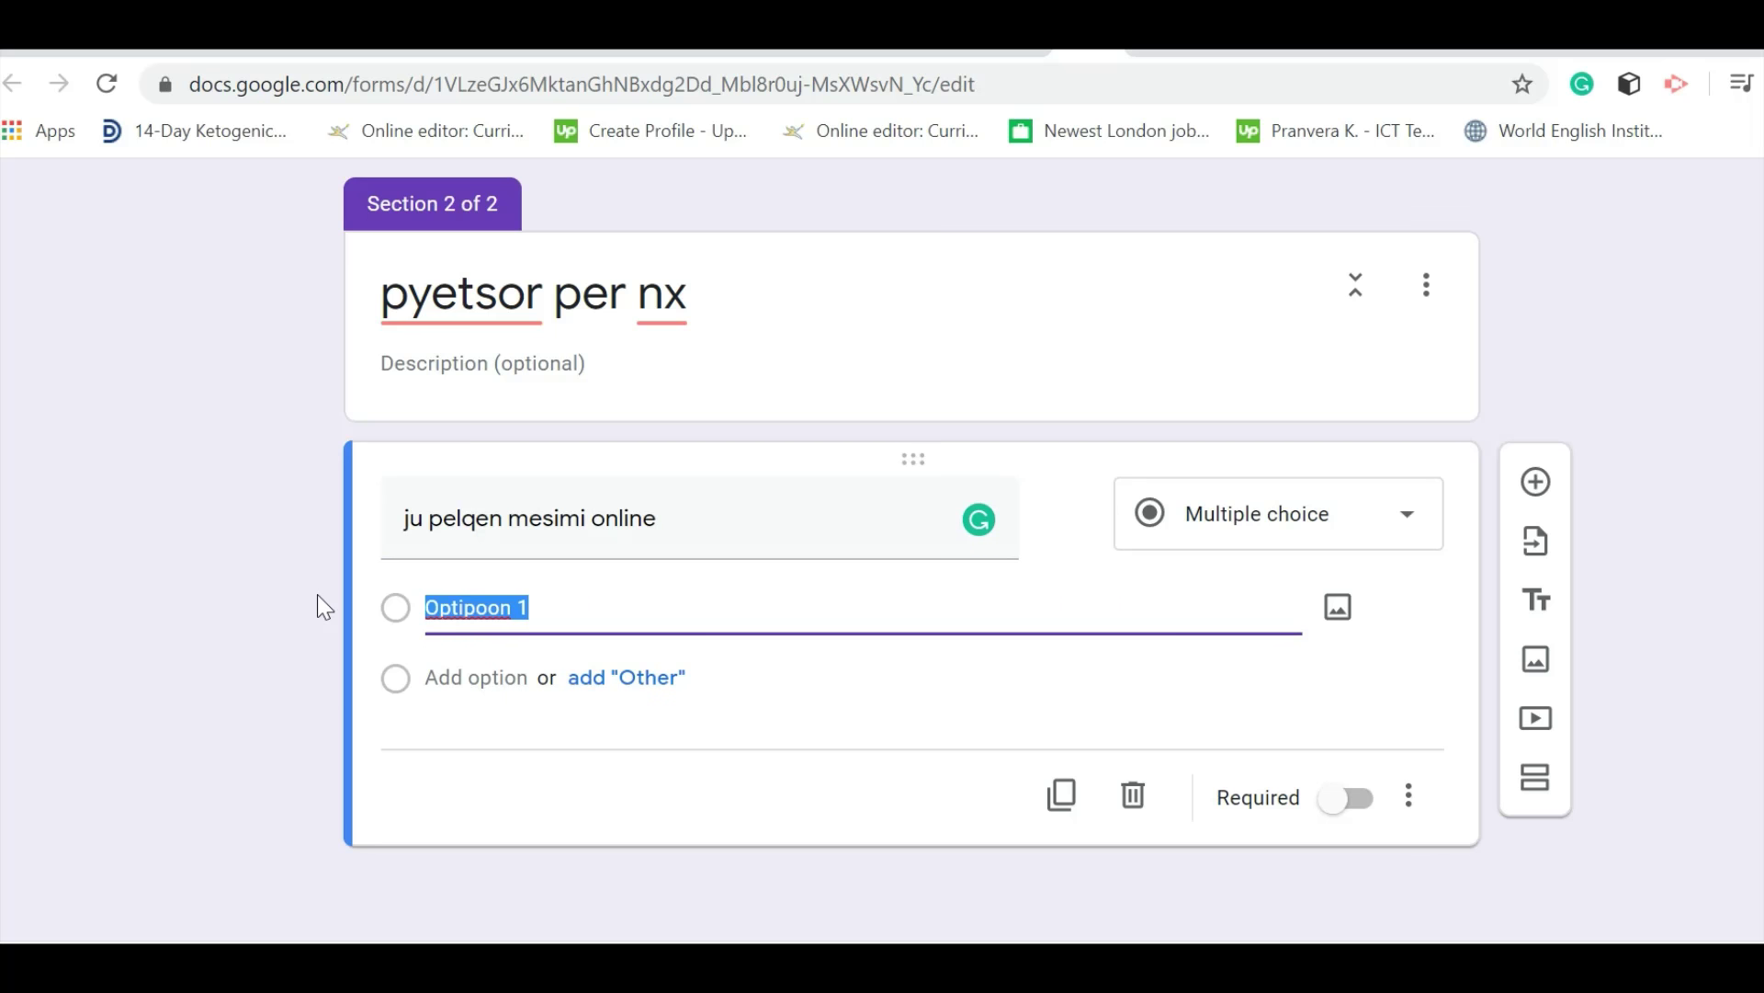
pyautogui.write('po')
pyautogui.click(451, 678)
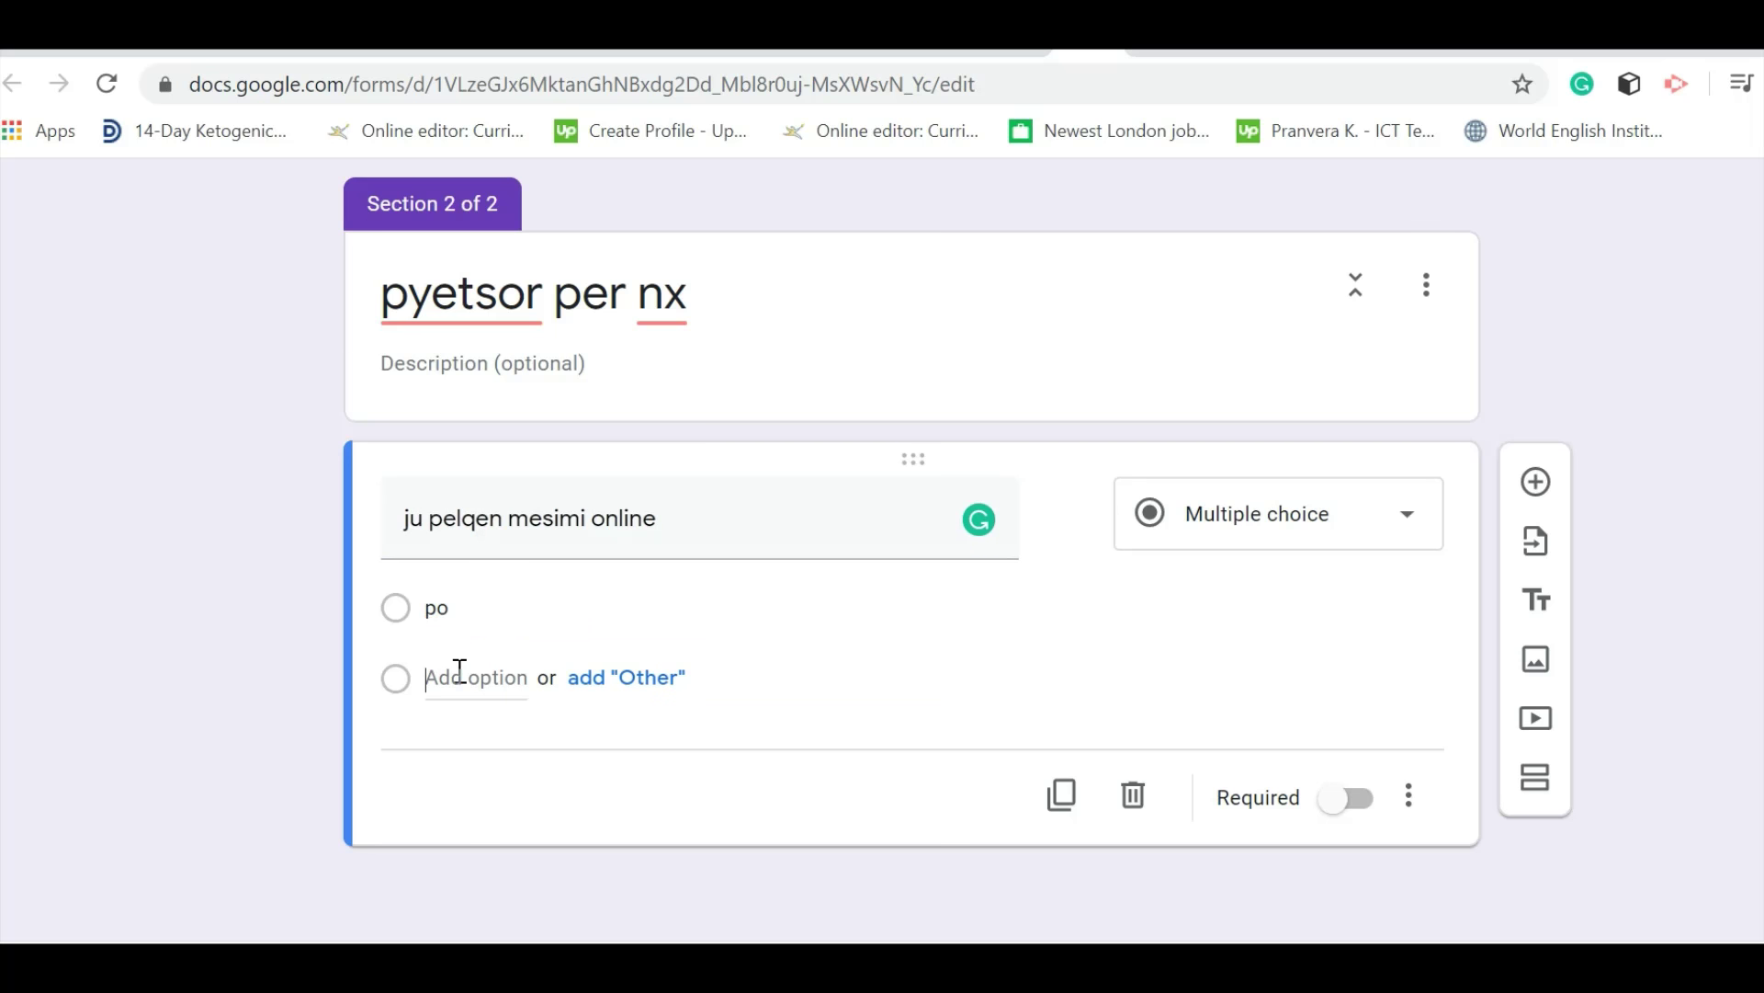
pyautogui.write('jo')
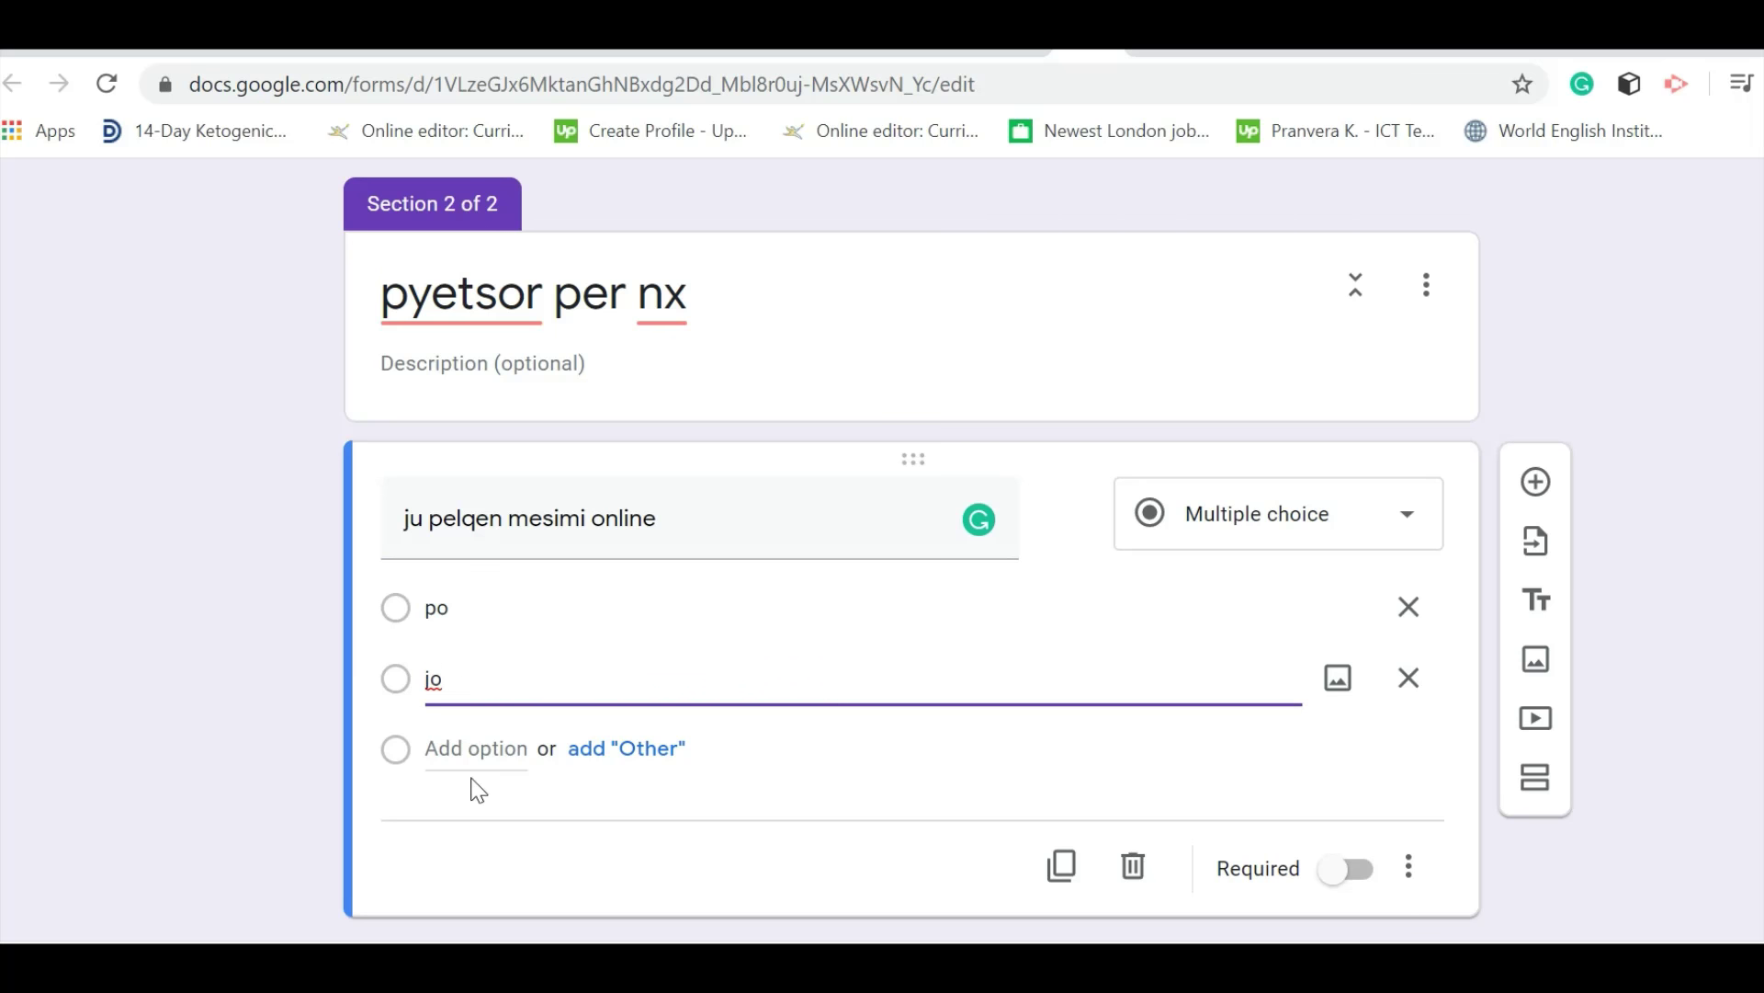
pyautogui.click(488, 748)
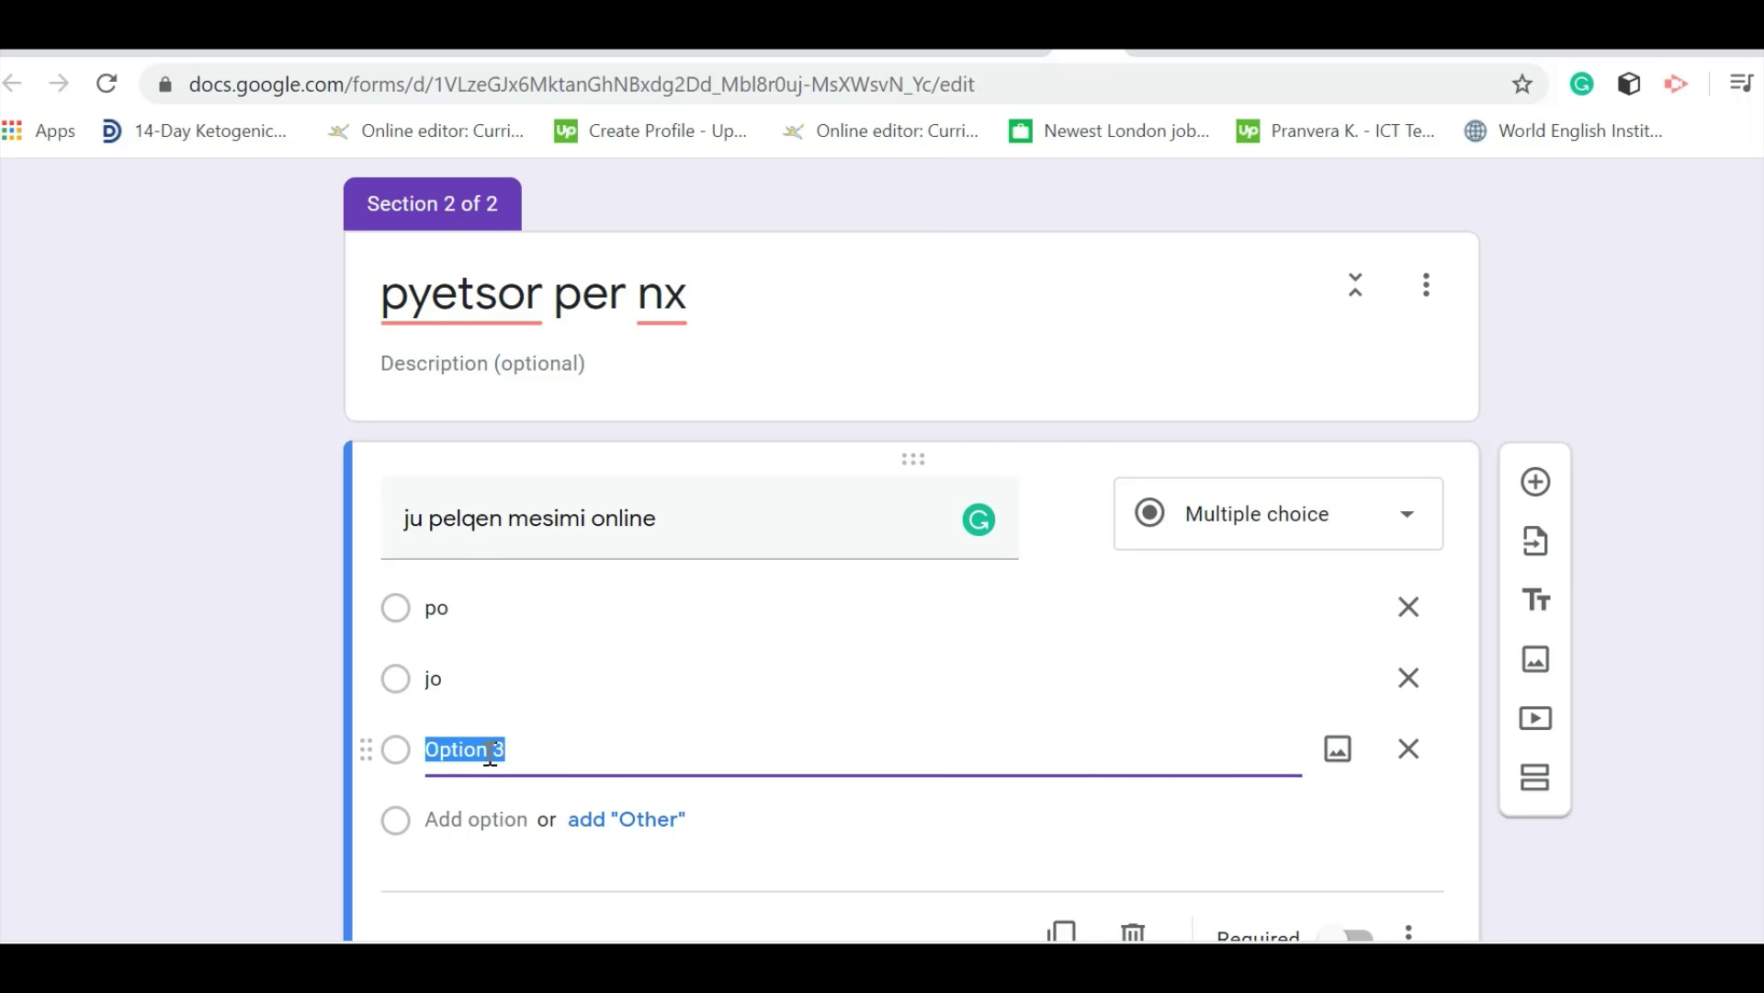
pyautogui.write('ndoshta')
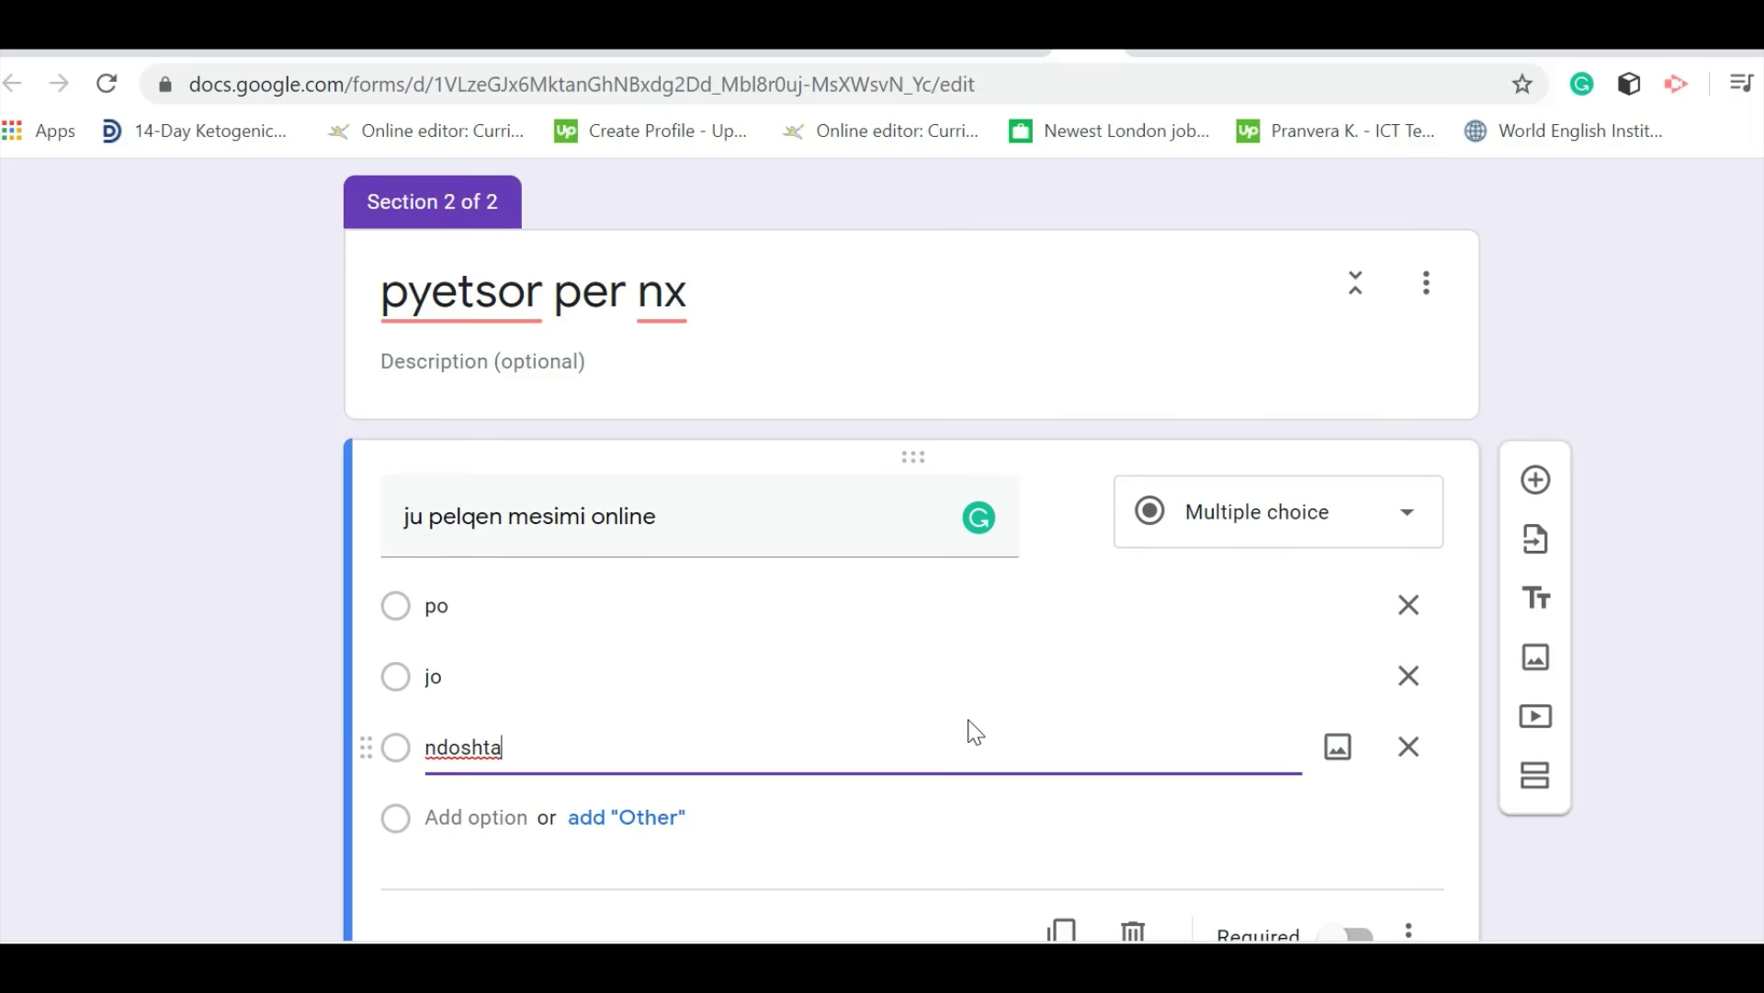
pyautogui.scroll(-2, 1286, 790)
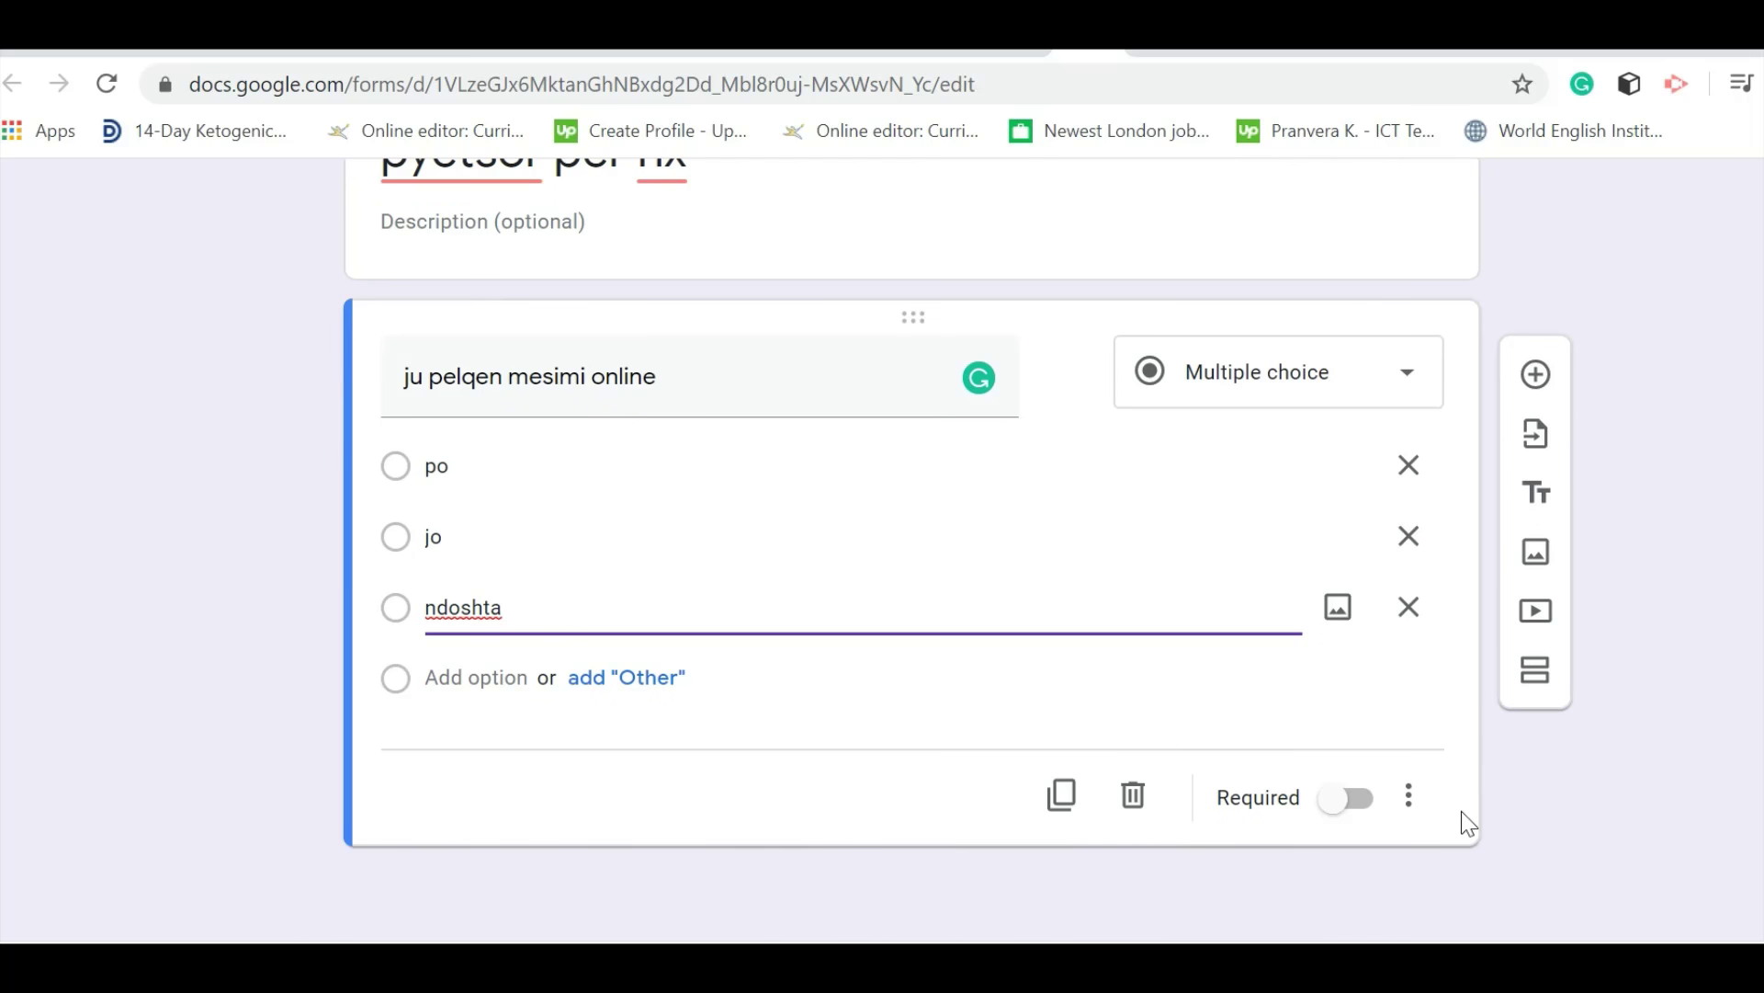
pyautogui.click(1358, 799)
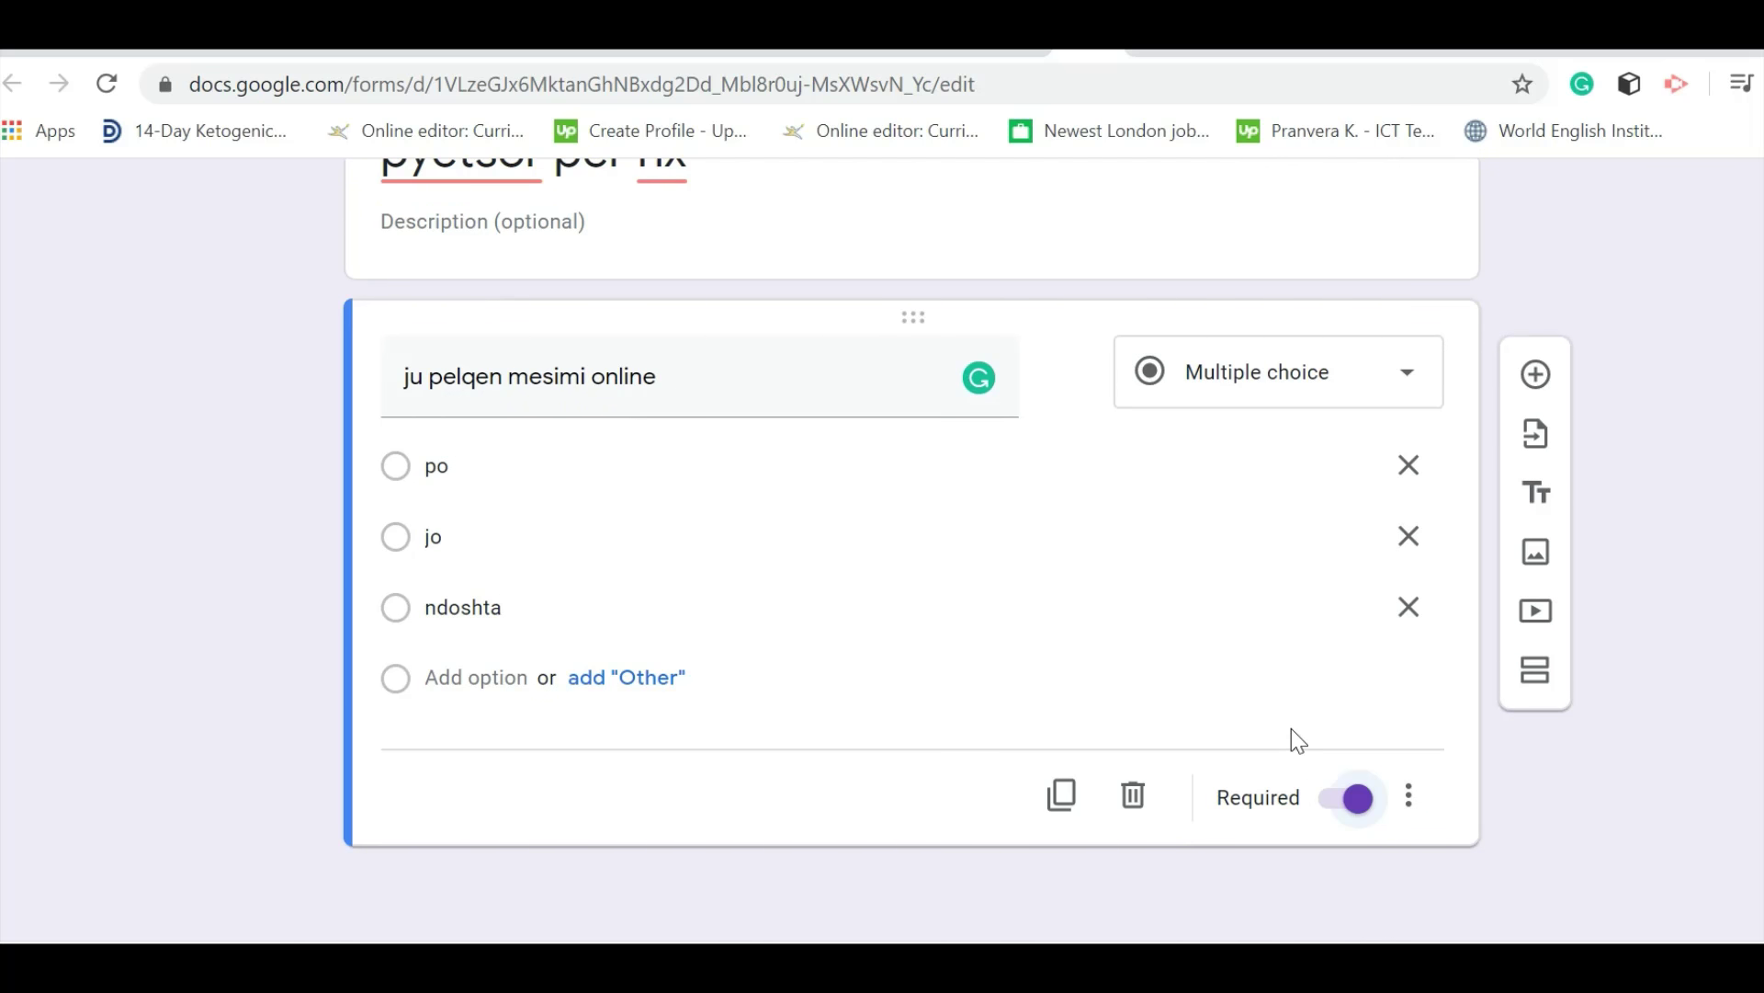
# Delete the blank question at the end of section 1
pyautogui.scroll(5, 1292, 728)
pyautogui.scroll(6, 1282, 680)
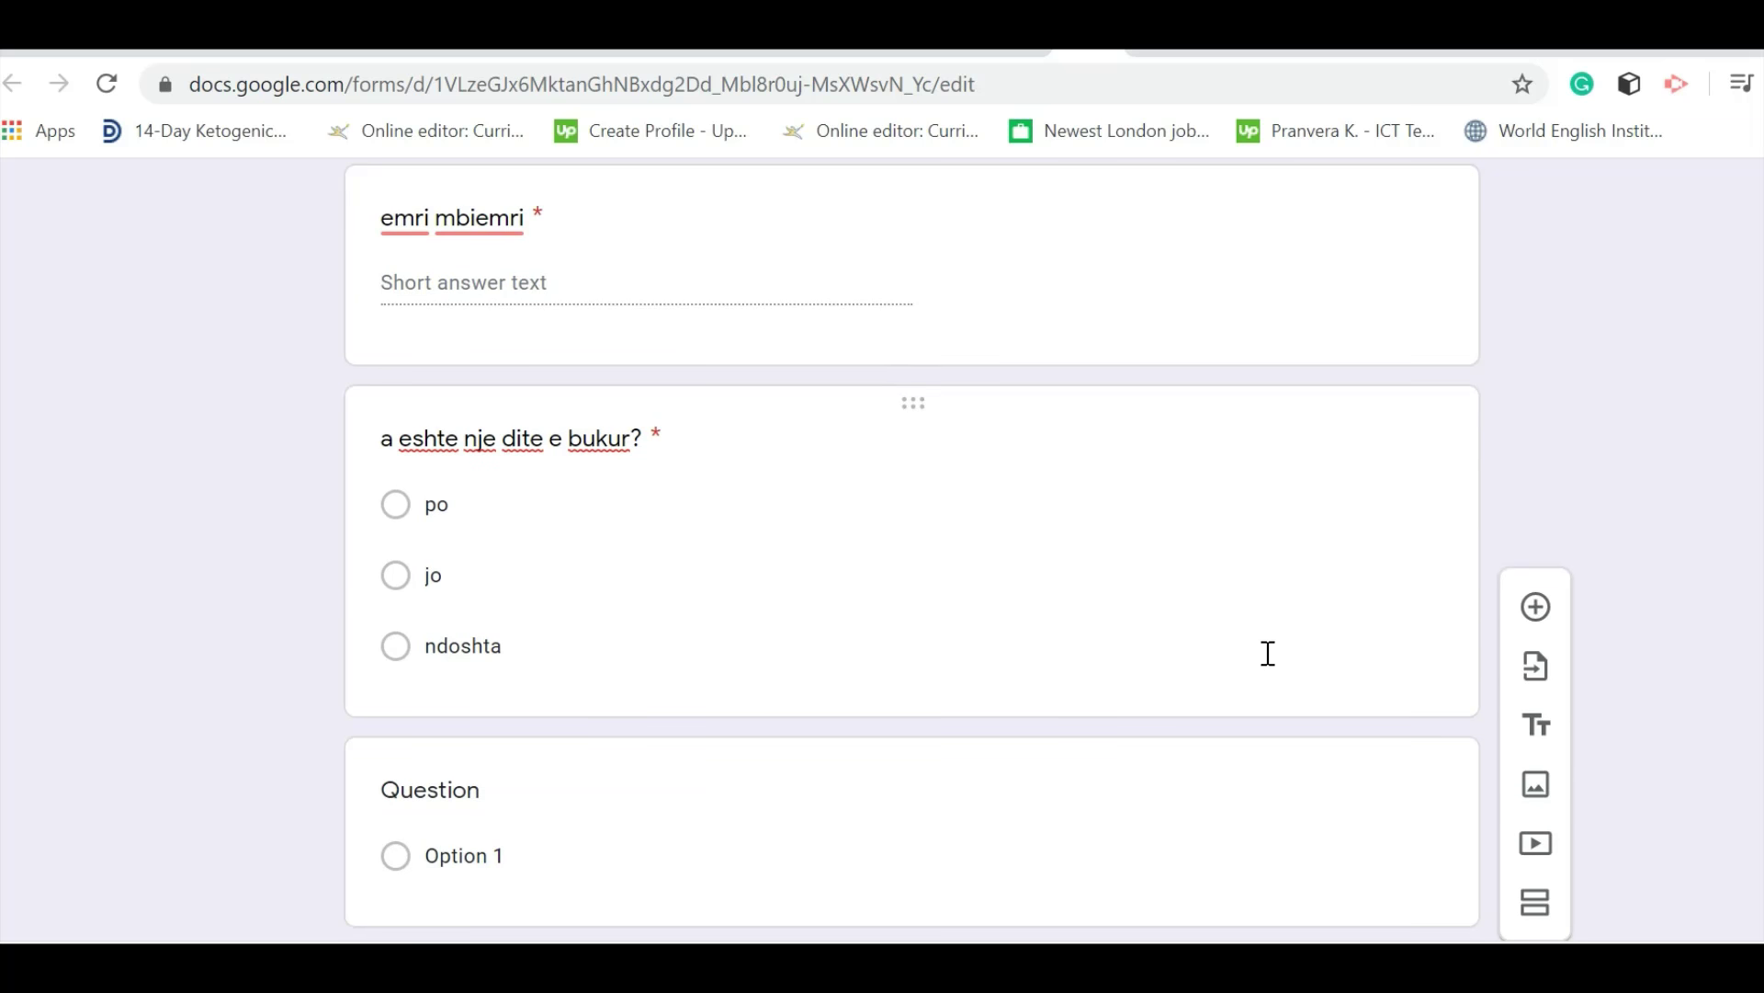
pyautogui.click(1307, 812)
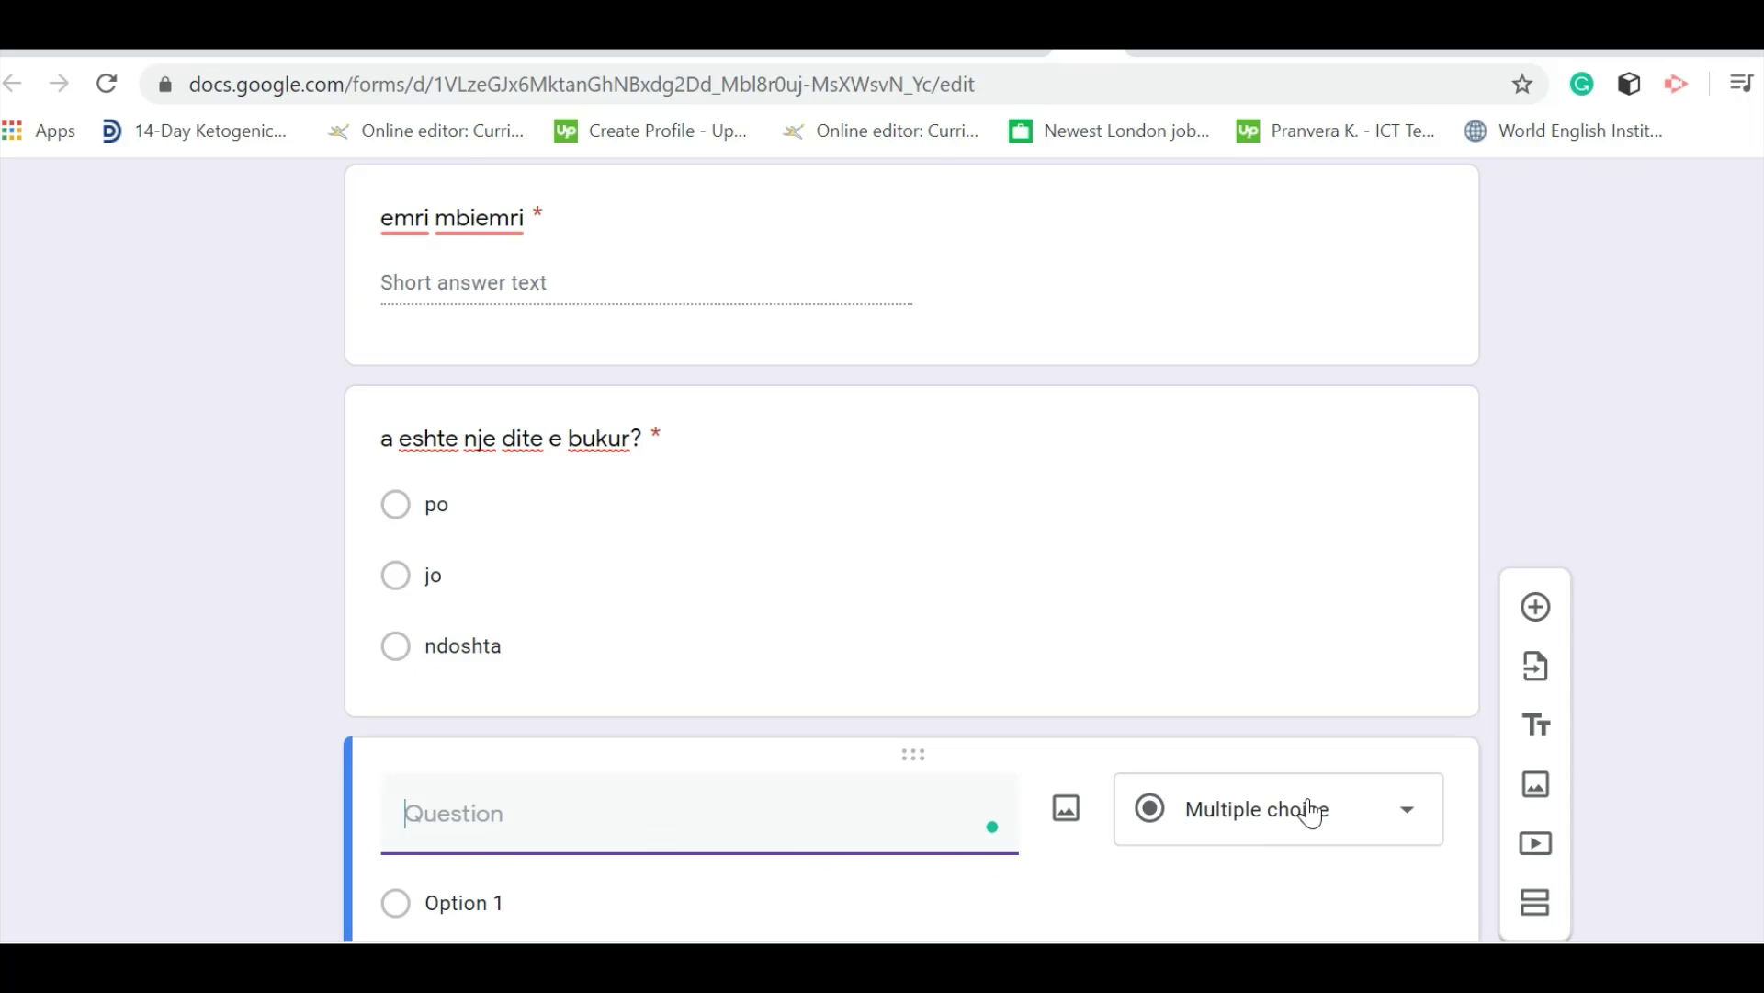
pyautogui.scroll(-5, 1287, 852)
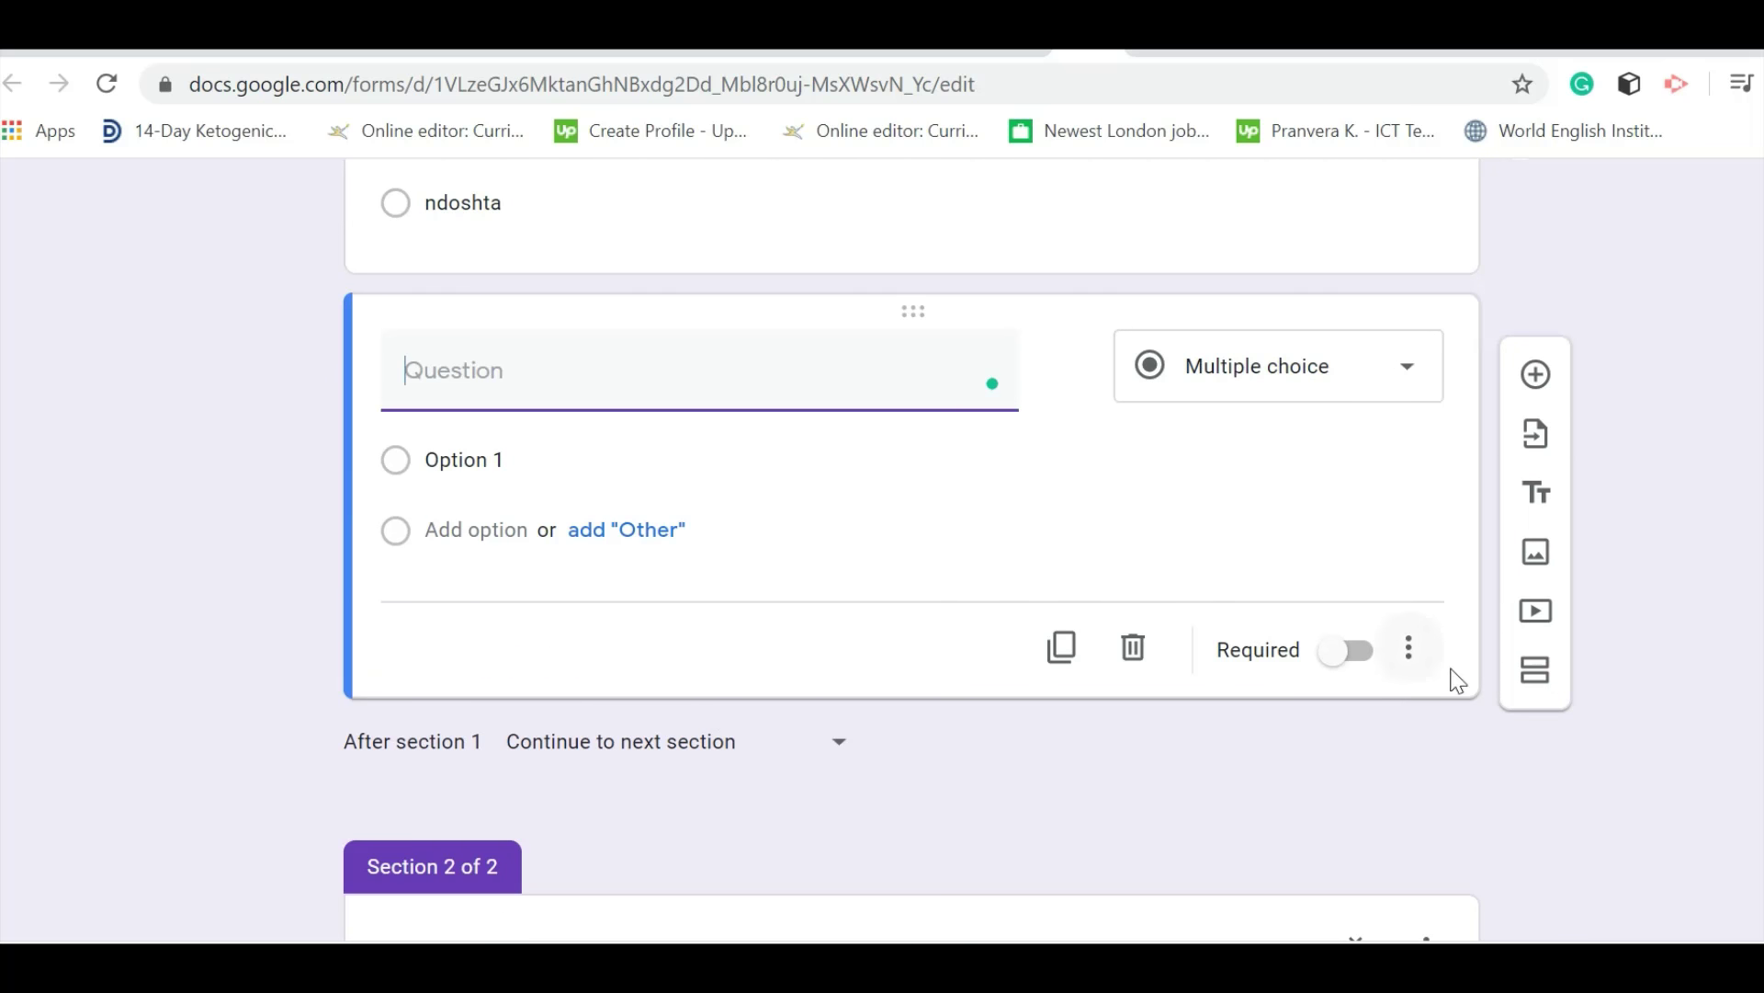
pyautogui.click(1136, 648)
# Limit the form to 1 response per respondent in its general settings and save the settings
pyautogui.scroll(9, 1084, 576)
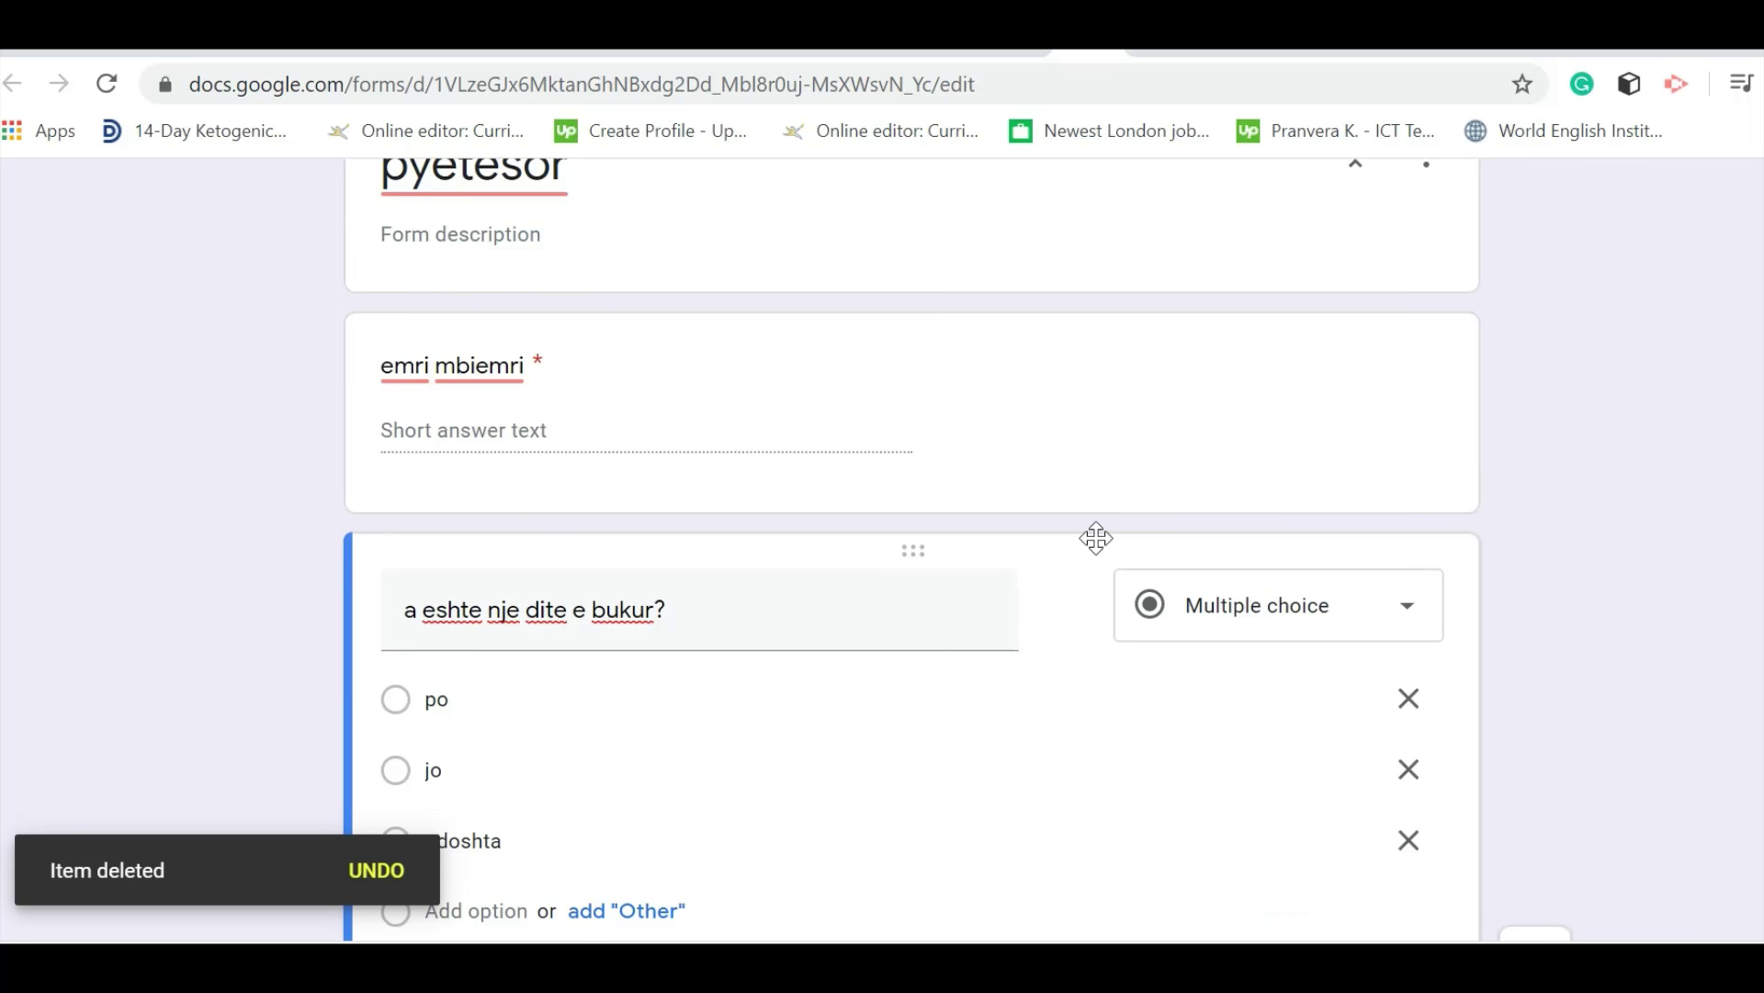
pyautogui.scroll(-4, 1139, 496)
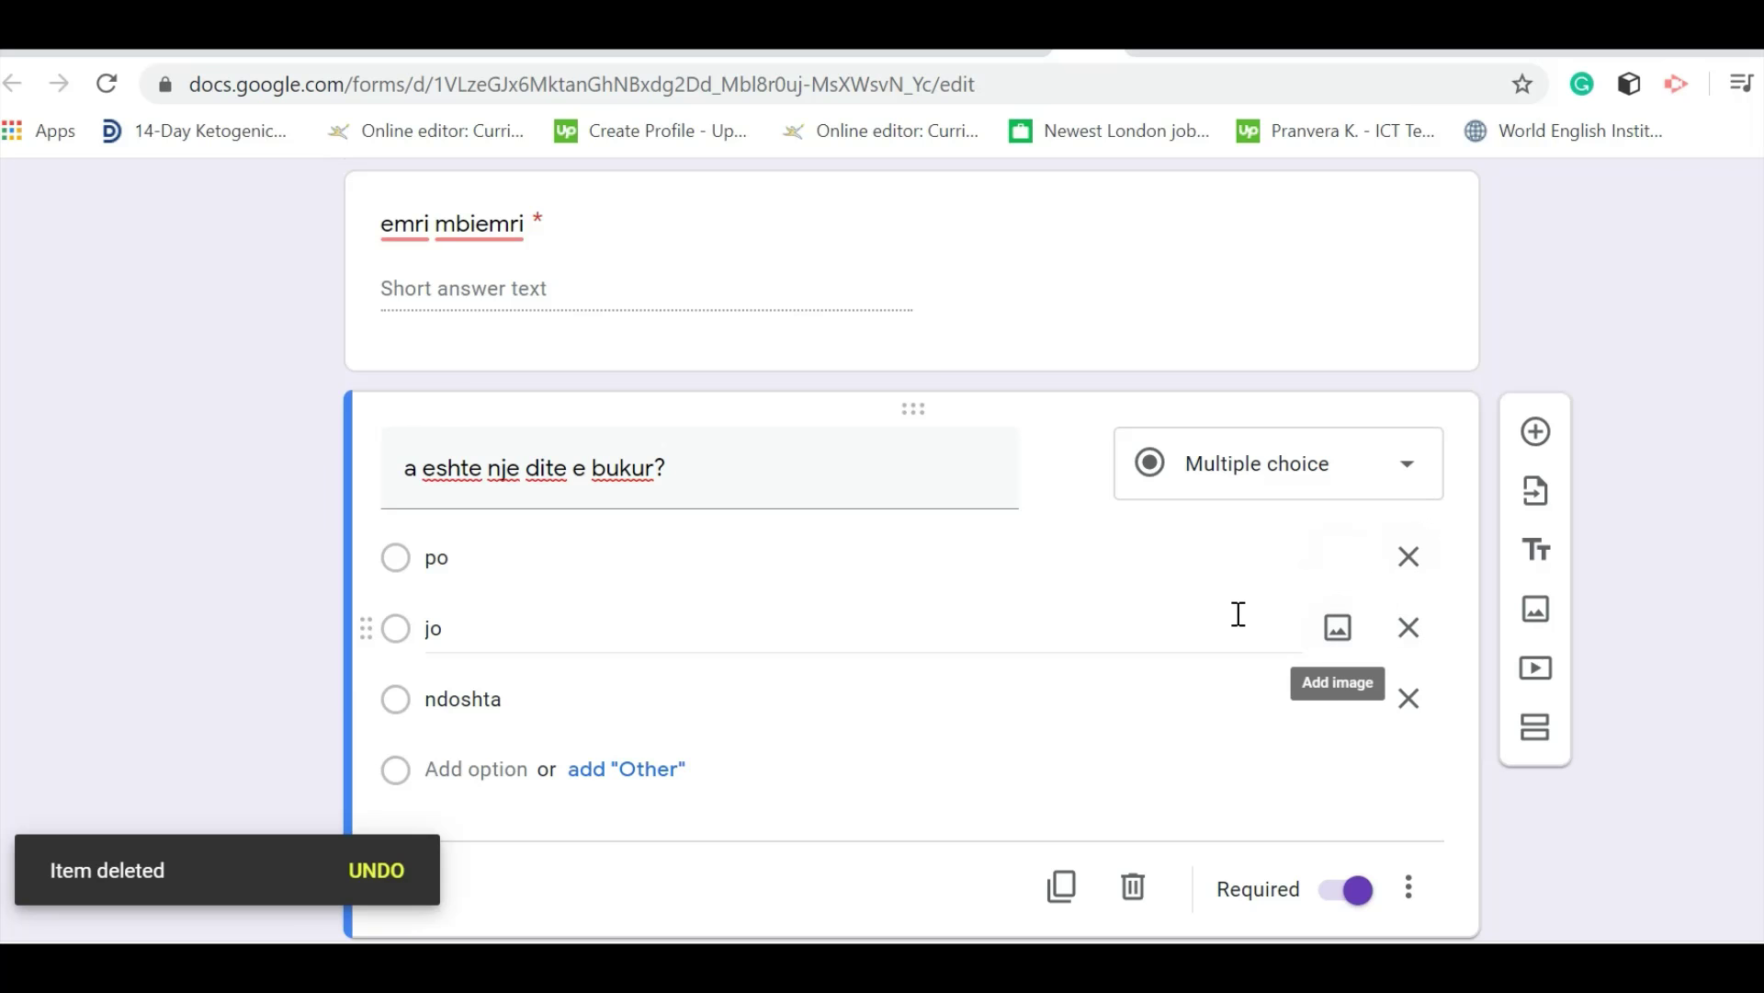
pyautogui.scroll(-6, 1237, 614)
pyautogui.scroll(11, 1237, 614)
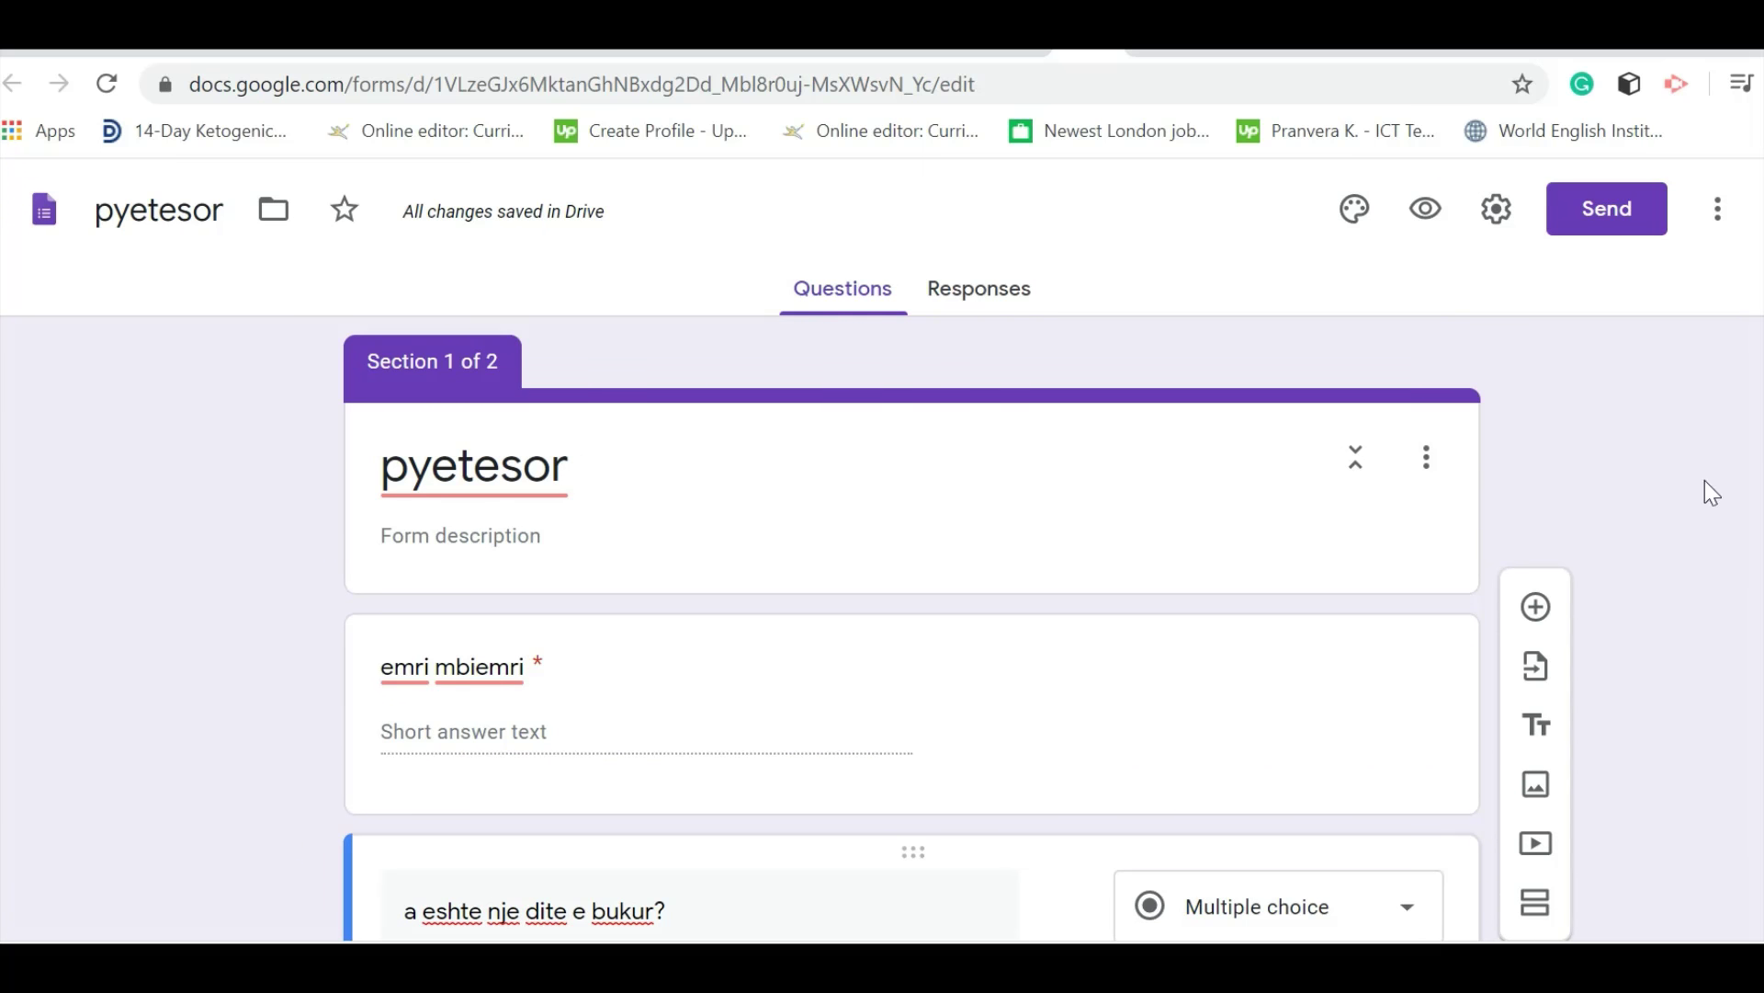
pyautogui.click(1497, 212)
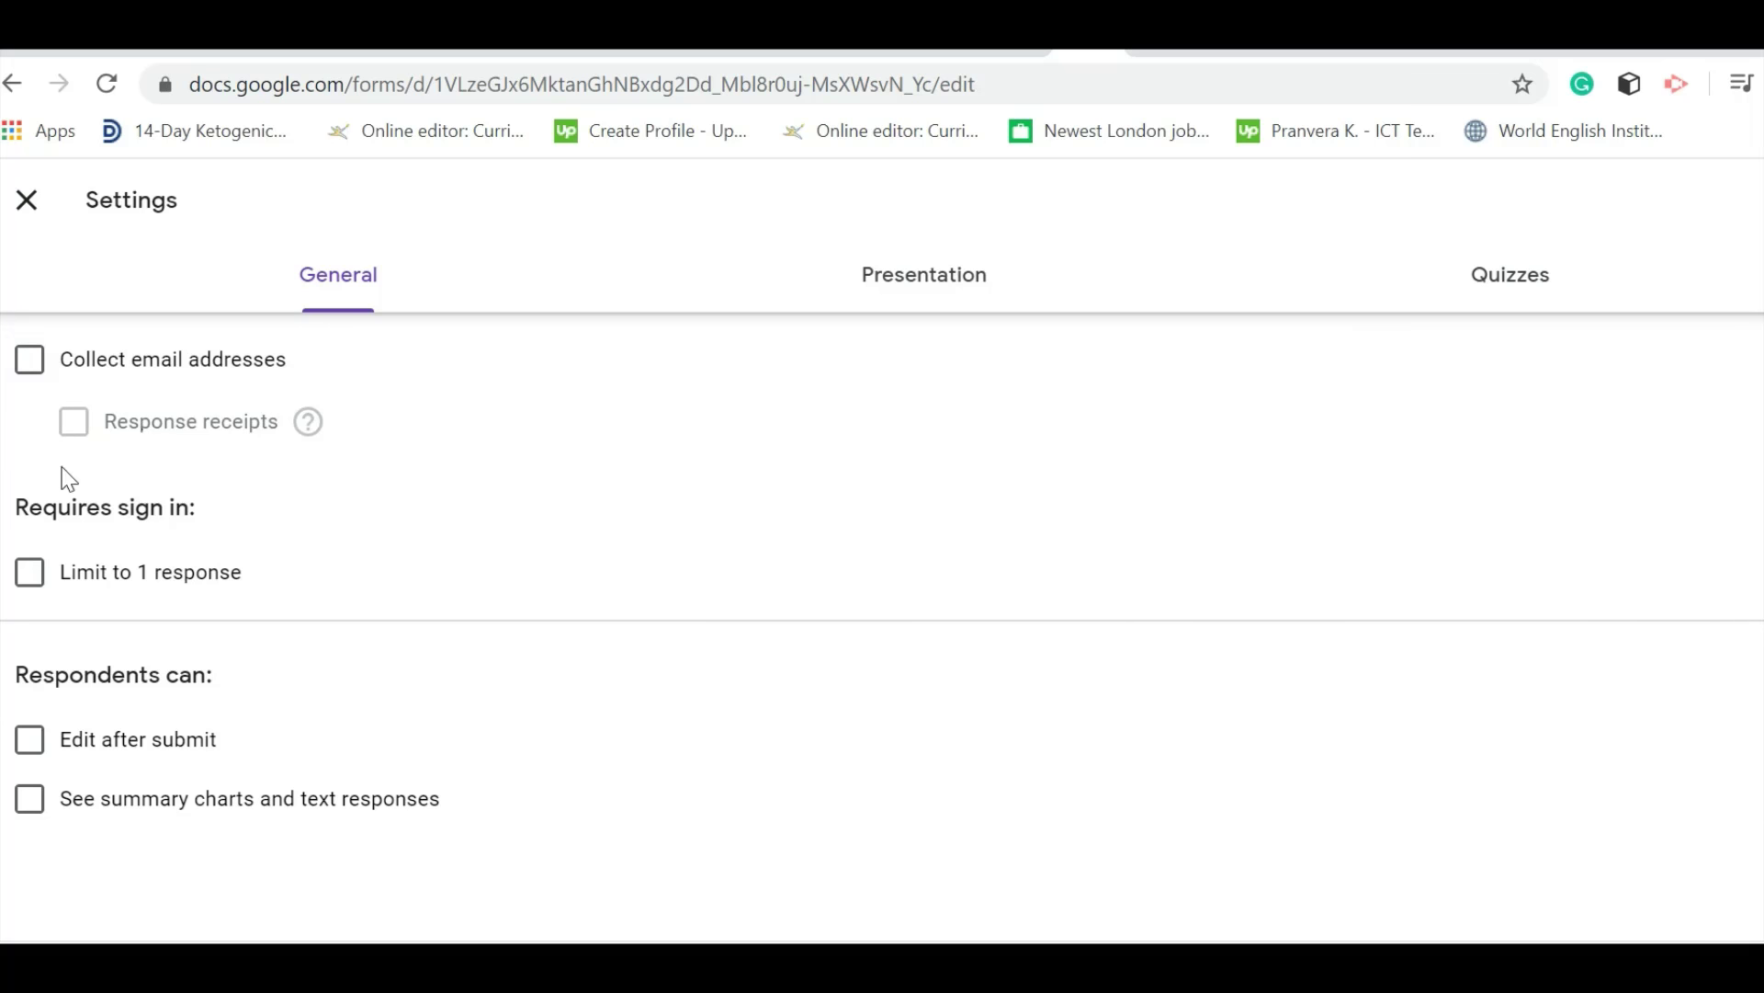
pyautogui.click(29, 575)
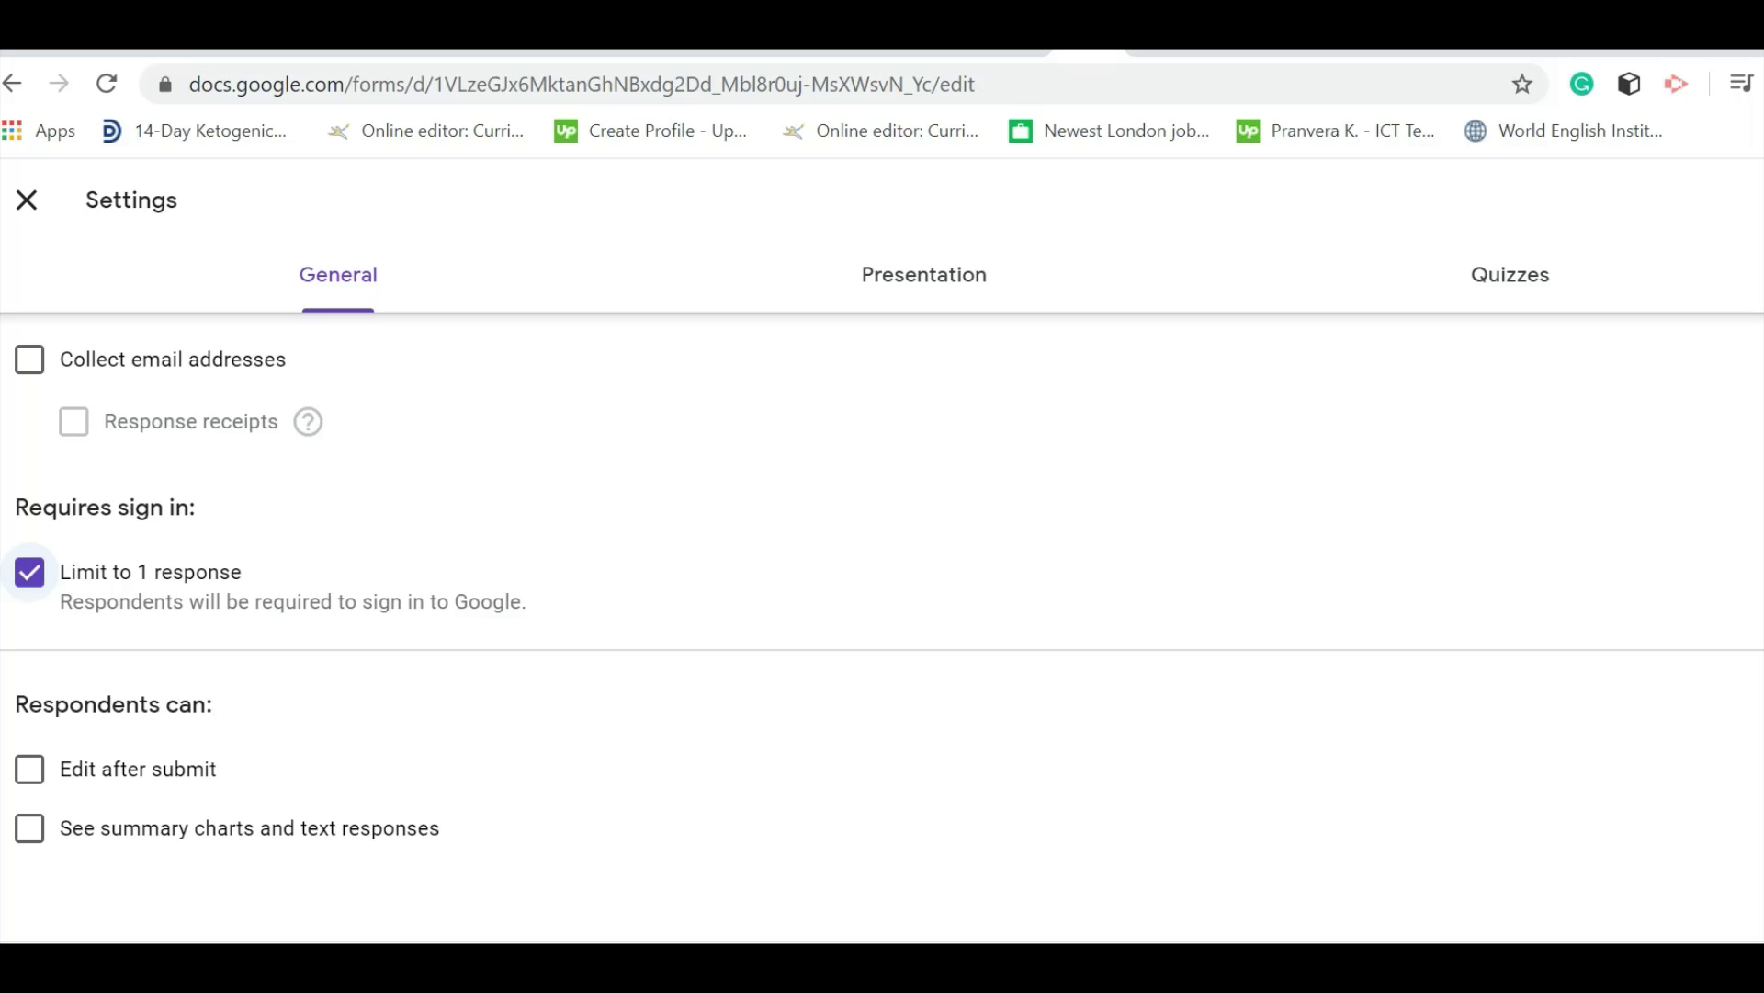
pyautogui.click(1651, 268)
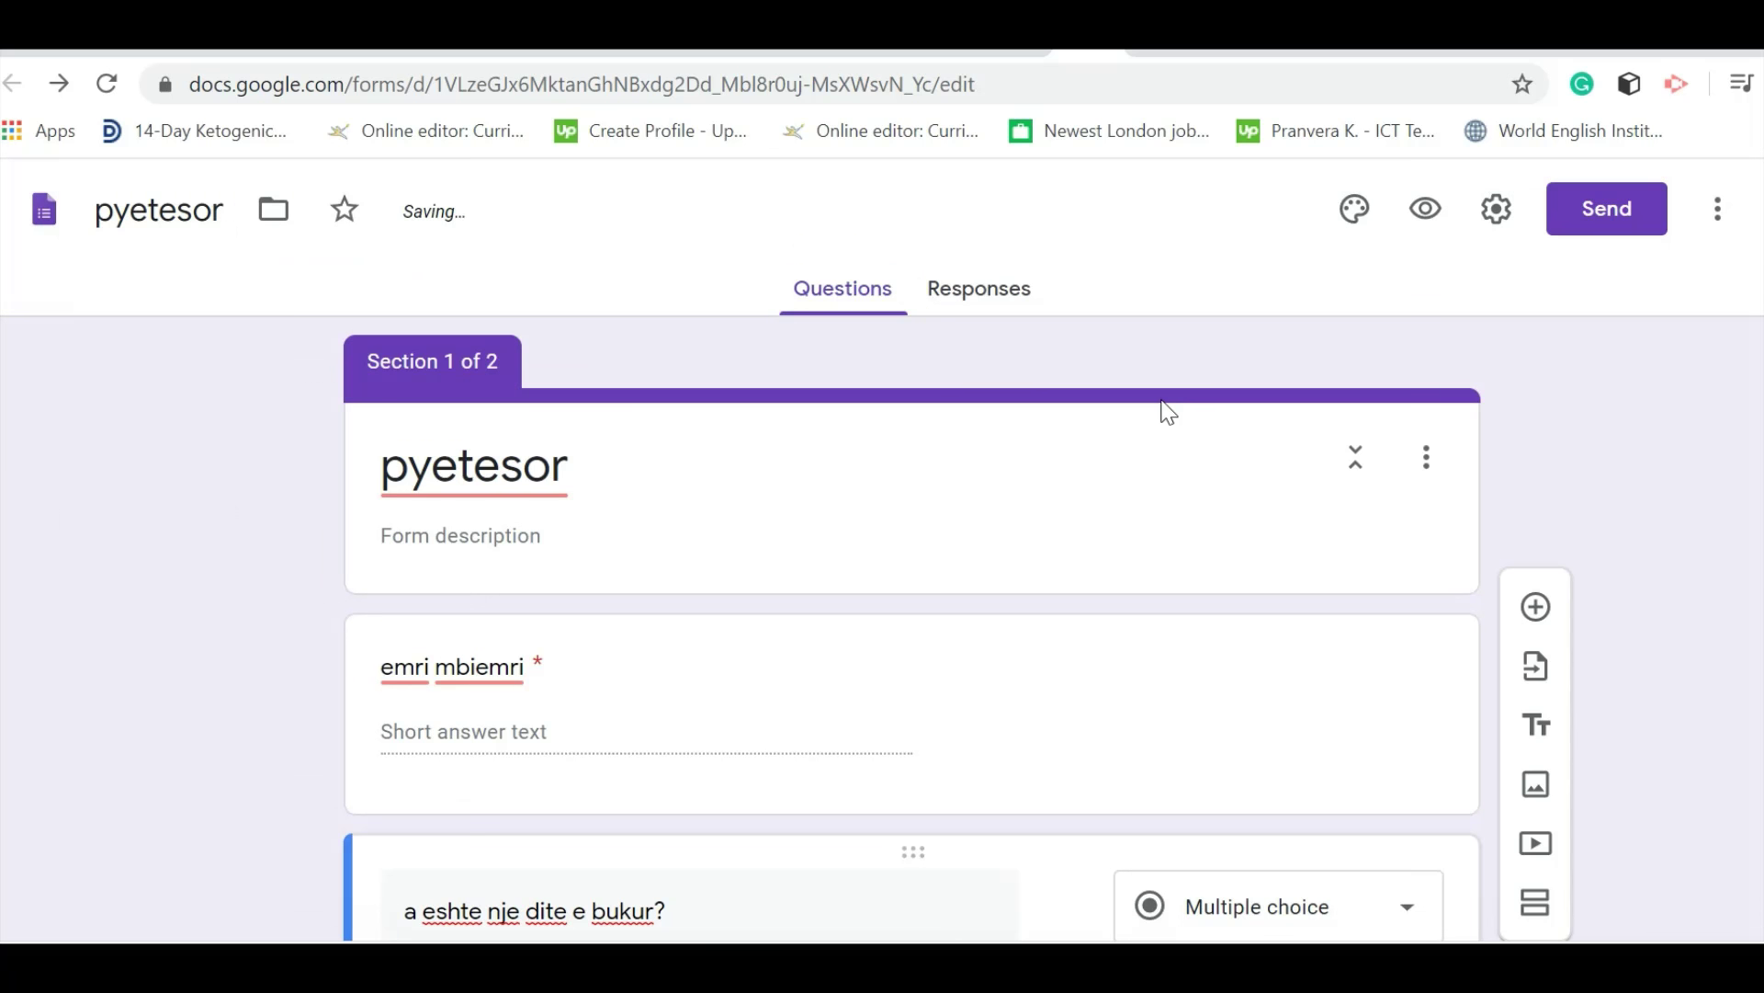
# Preview the form and fill in the "emri mbiemri" question with the placeholder text "ghdlfjg"
pyautogui.scroll(-3, 1091, 521)
pyautogui.scroll(3, 1091, 521)
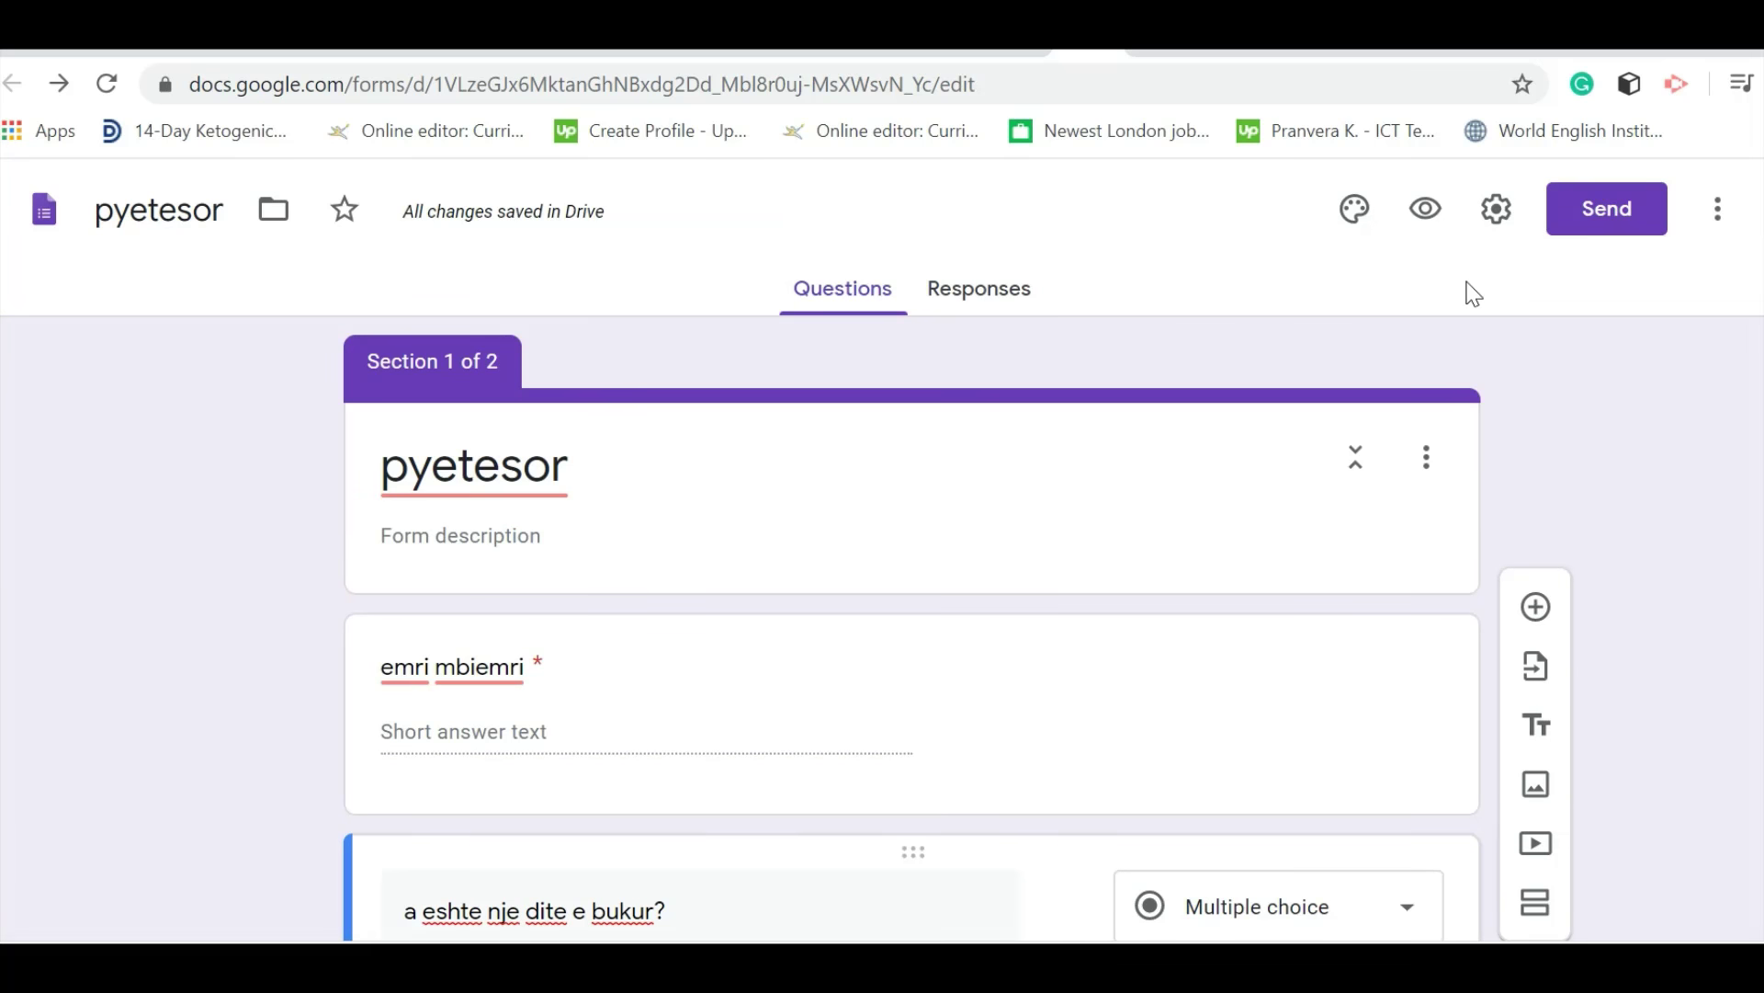
pyautogui.click(1431, 193)
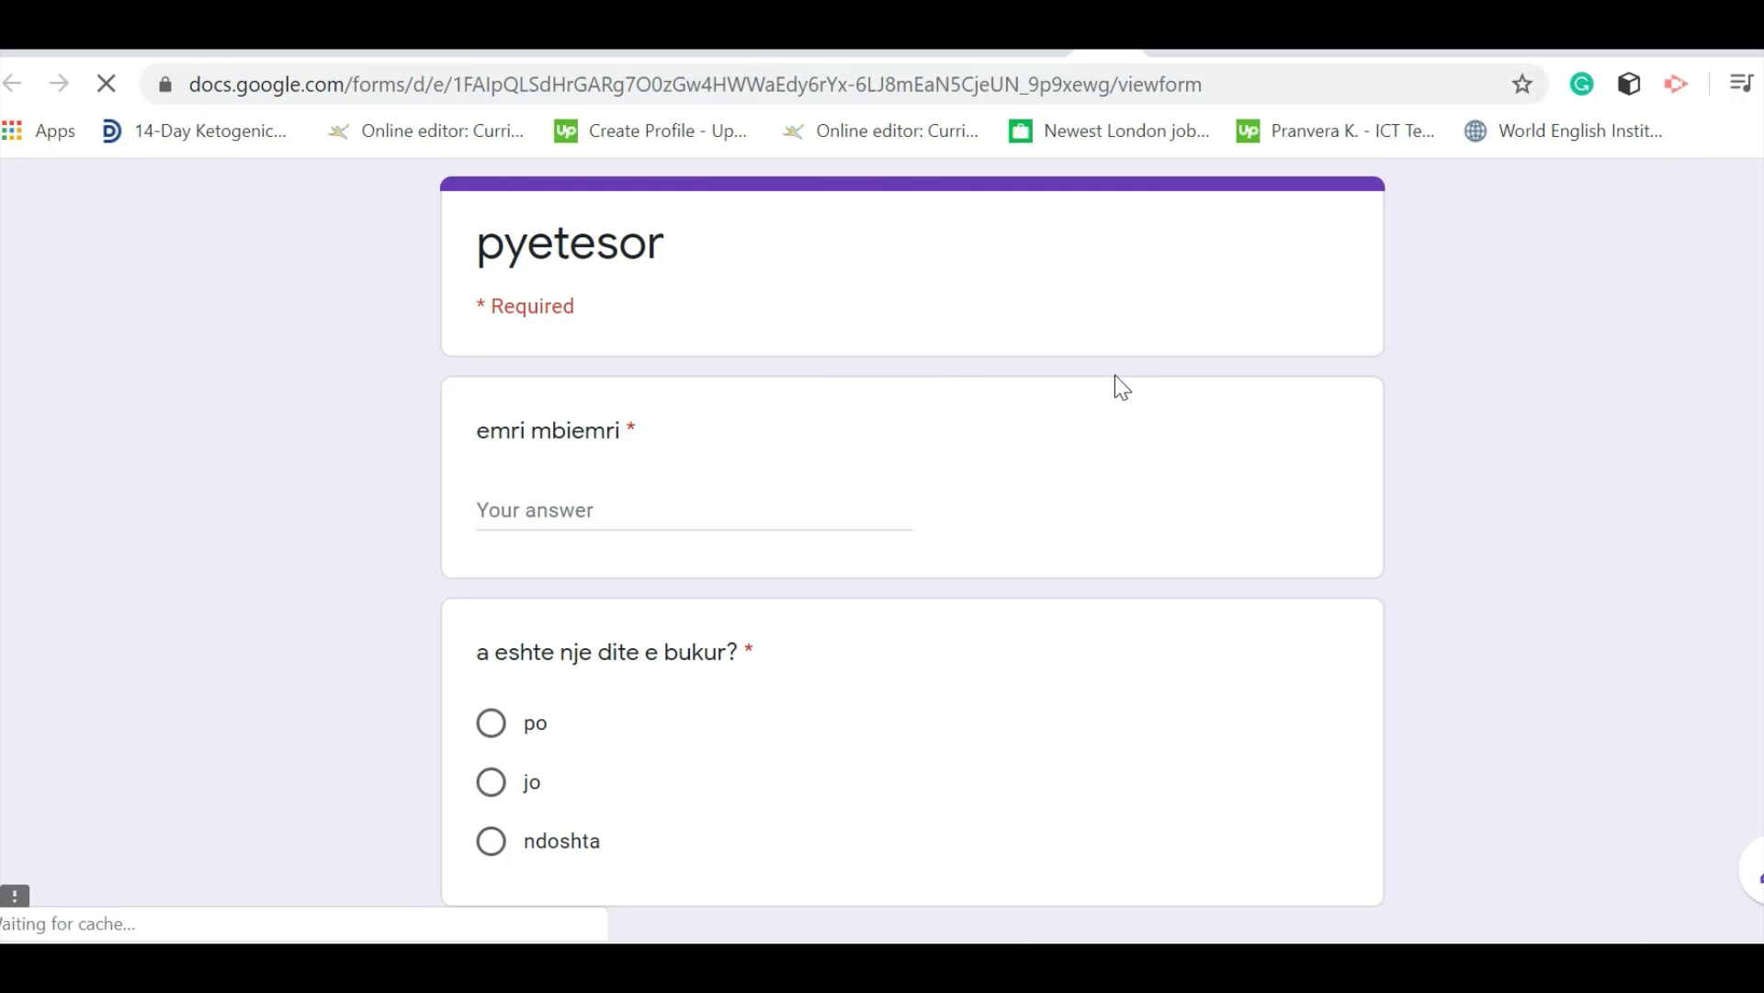
pyautogui.click(571, 512)
pyautogui.write('ghdlfjg')
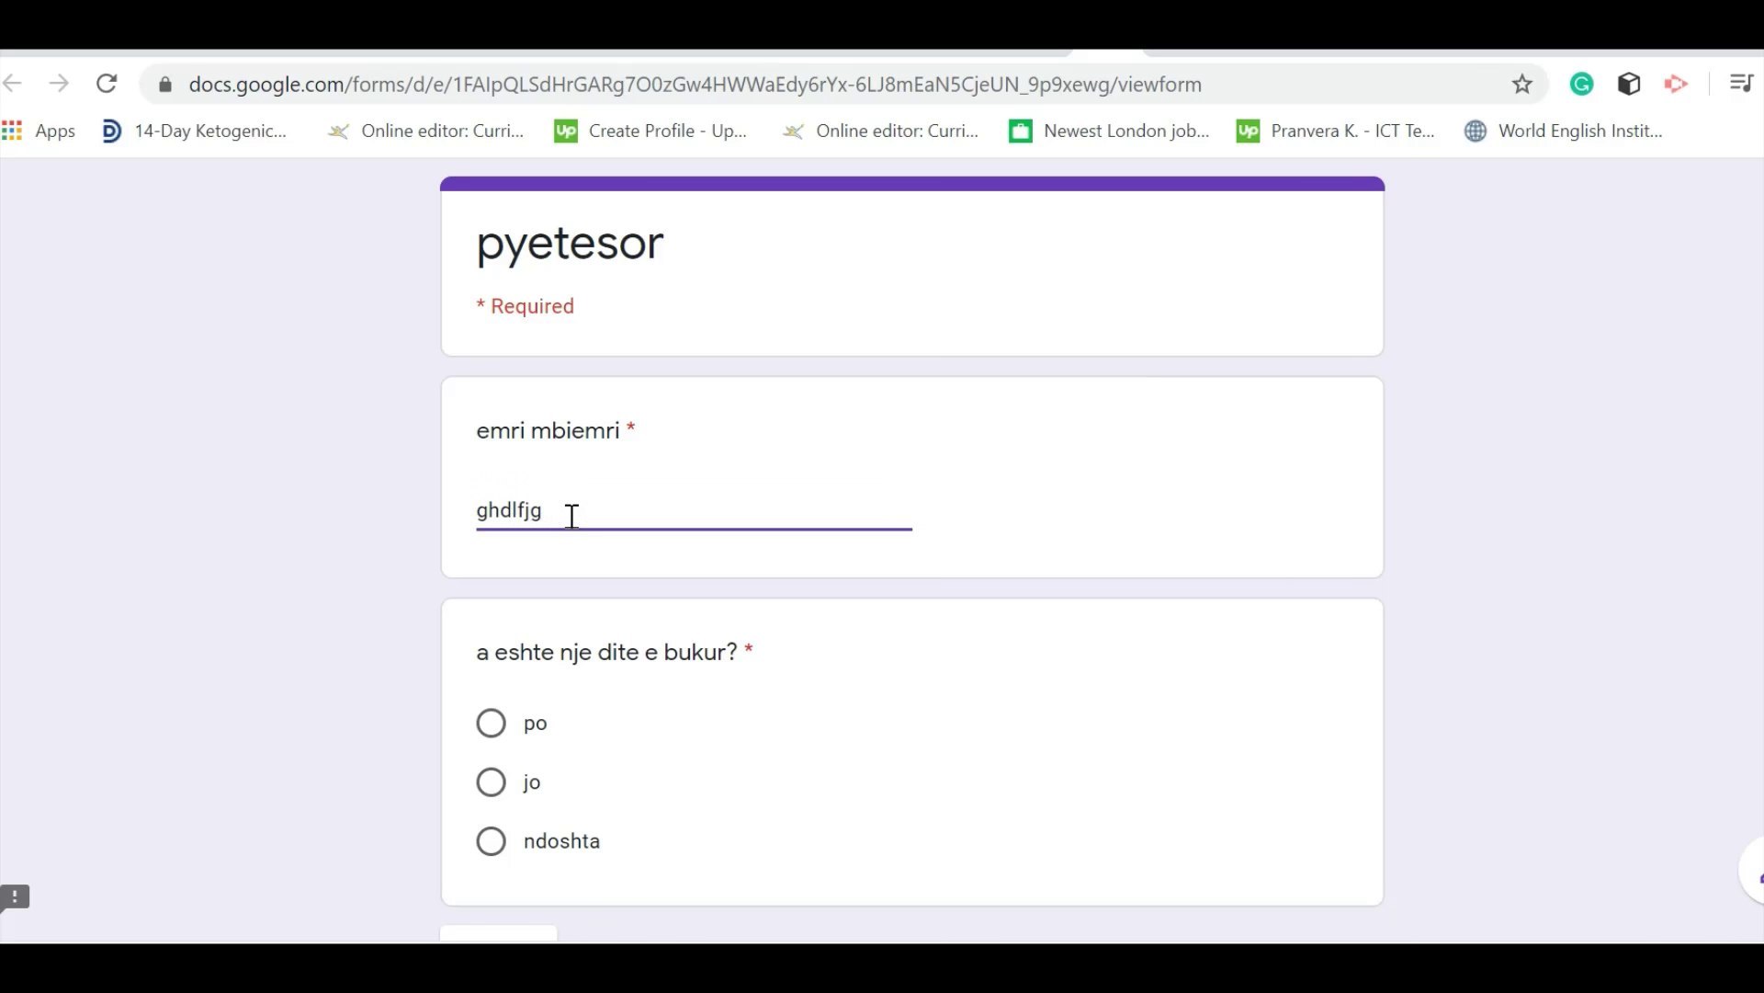
# Replace the placeholder in "emri mbiemri" with the respondent's first name, answer "a eshte nje dite e bukur?" with "po", and continue to the second section
pyautogui.press('BackSpace')
pyautogui.press('BackSpace')
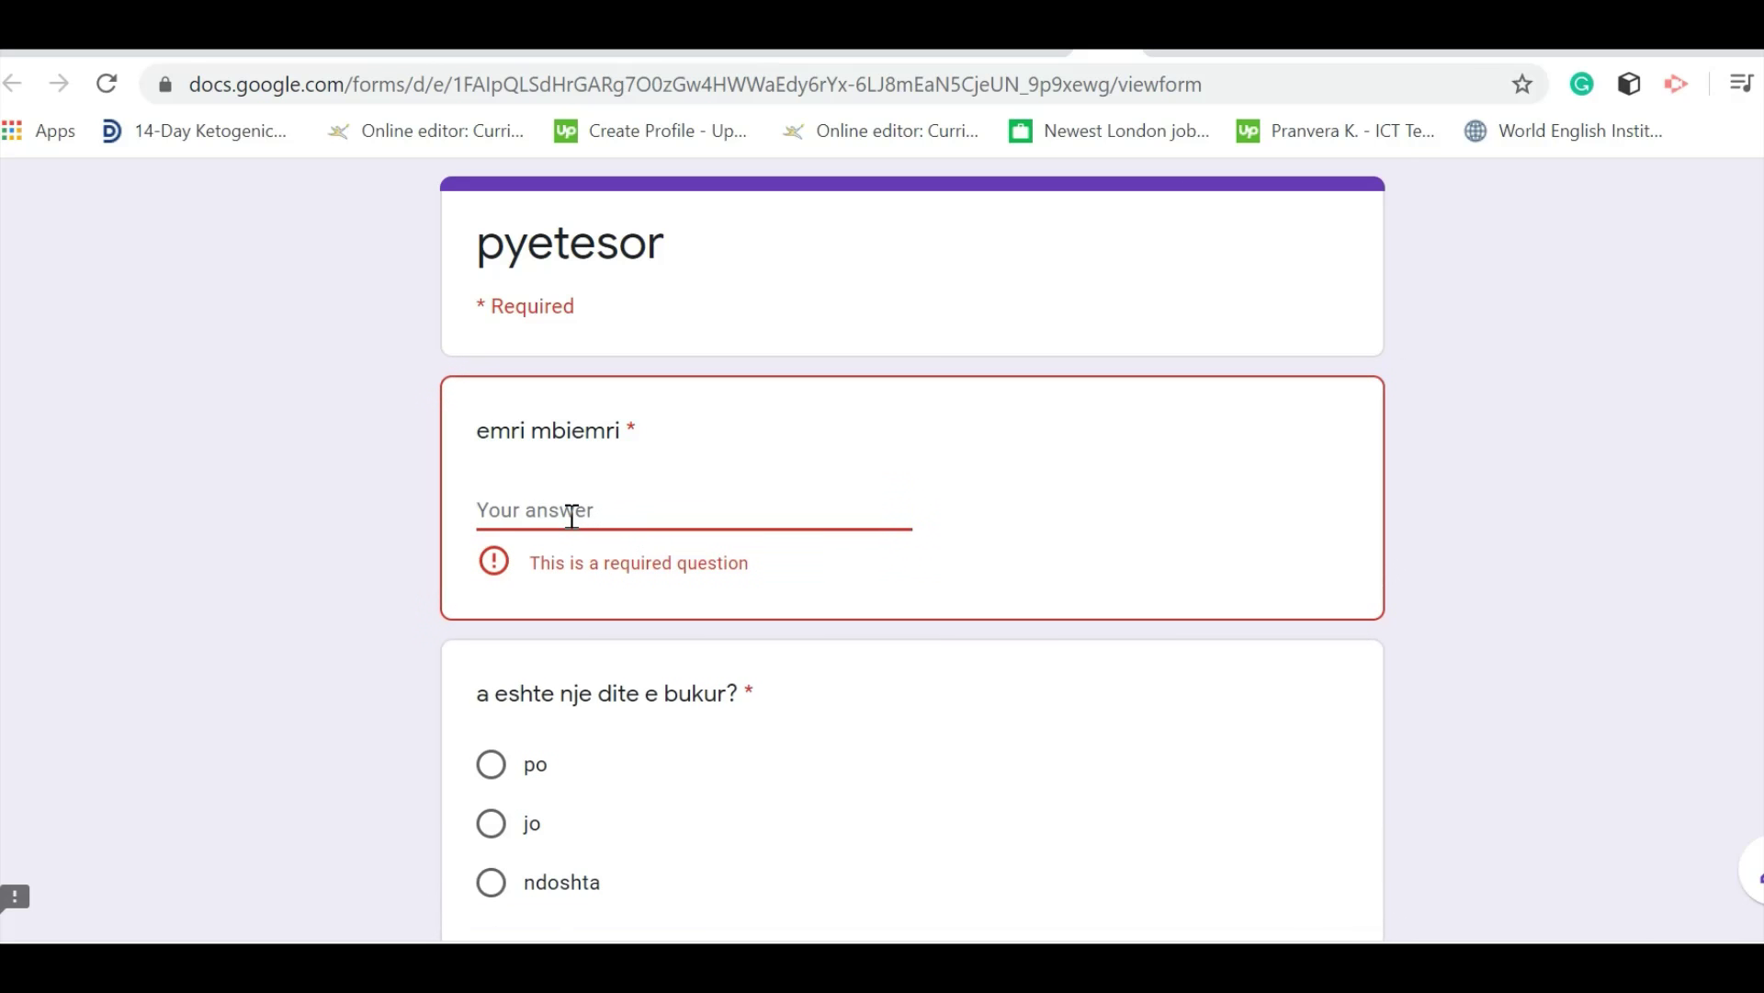
pyautogui.write('pranvera')
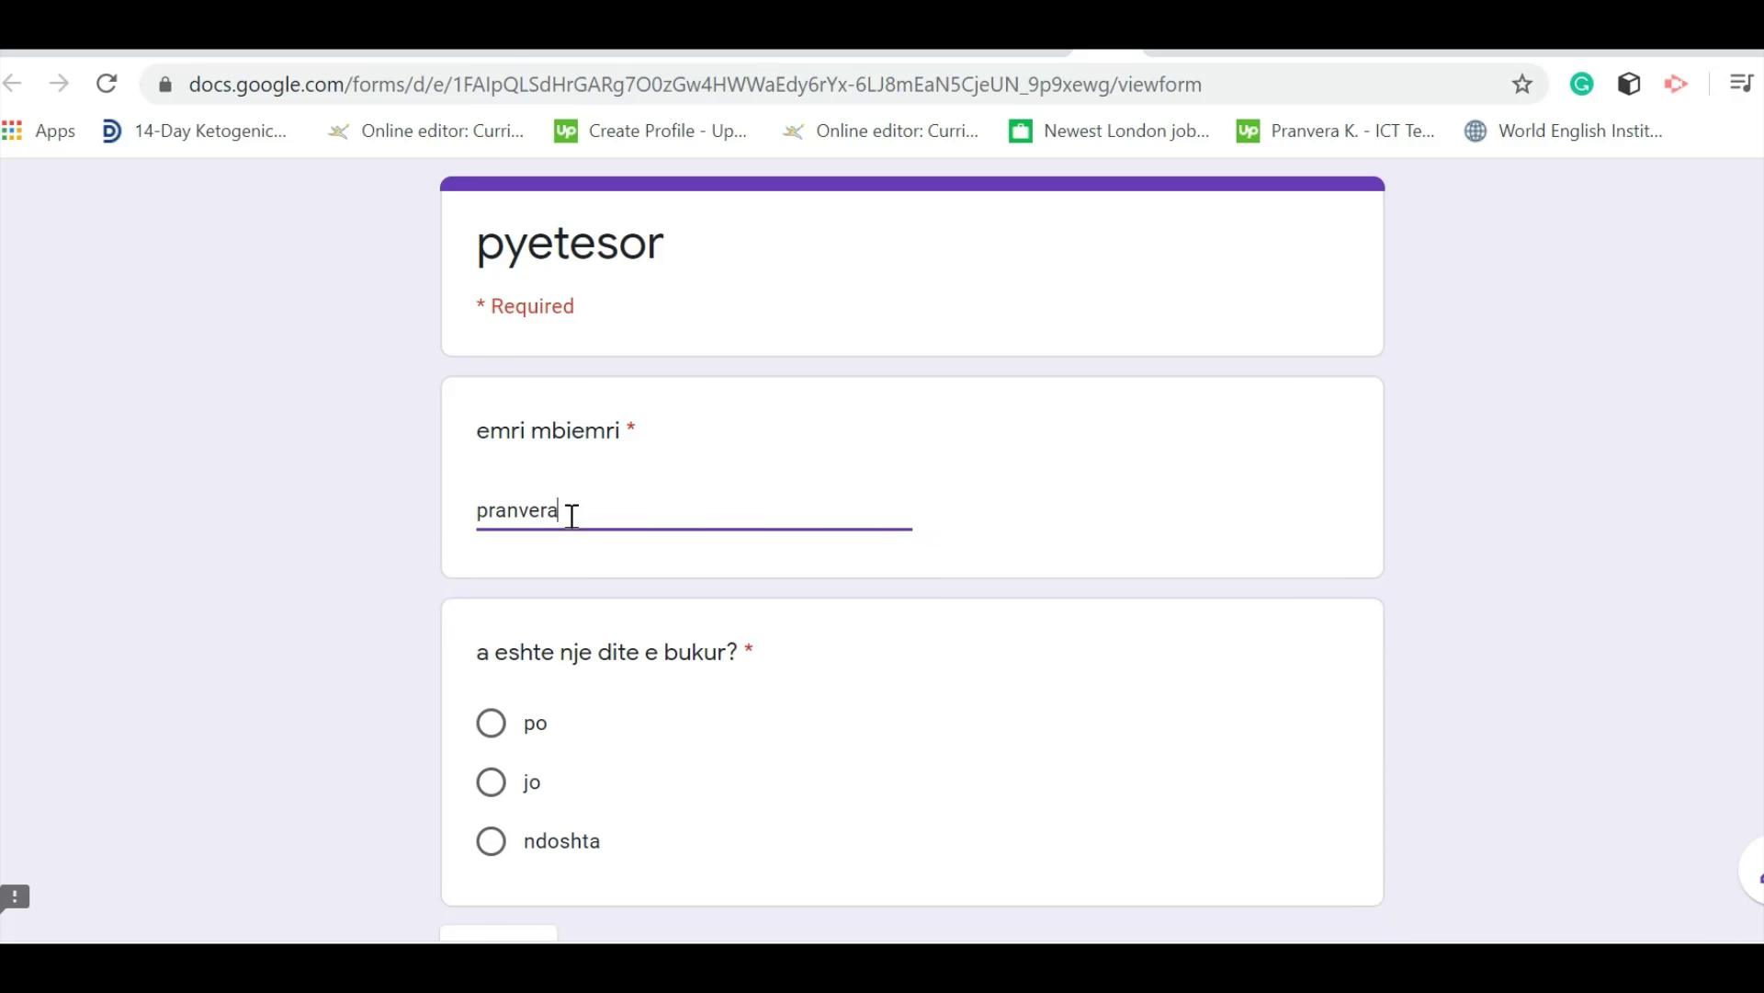
pyautogui.scroll(-3, 520, 699)
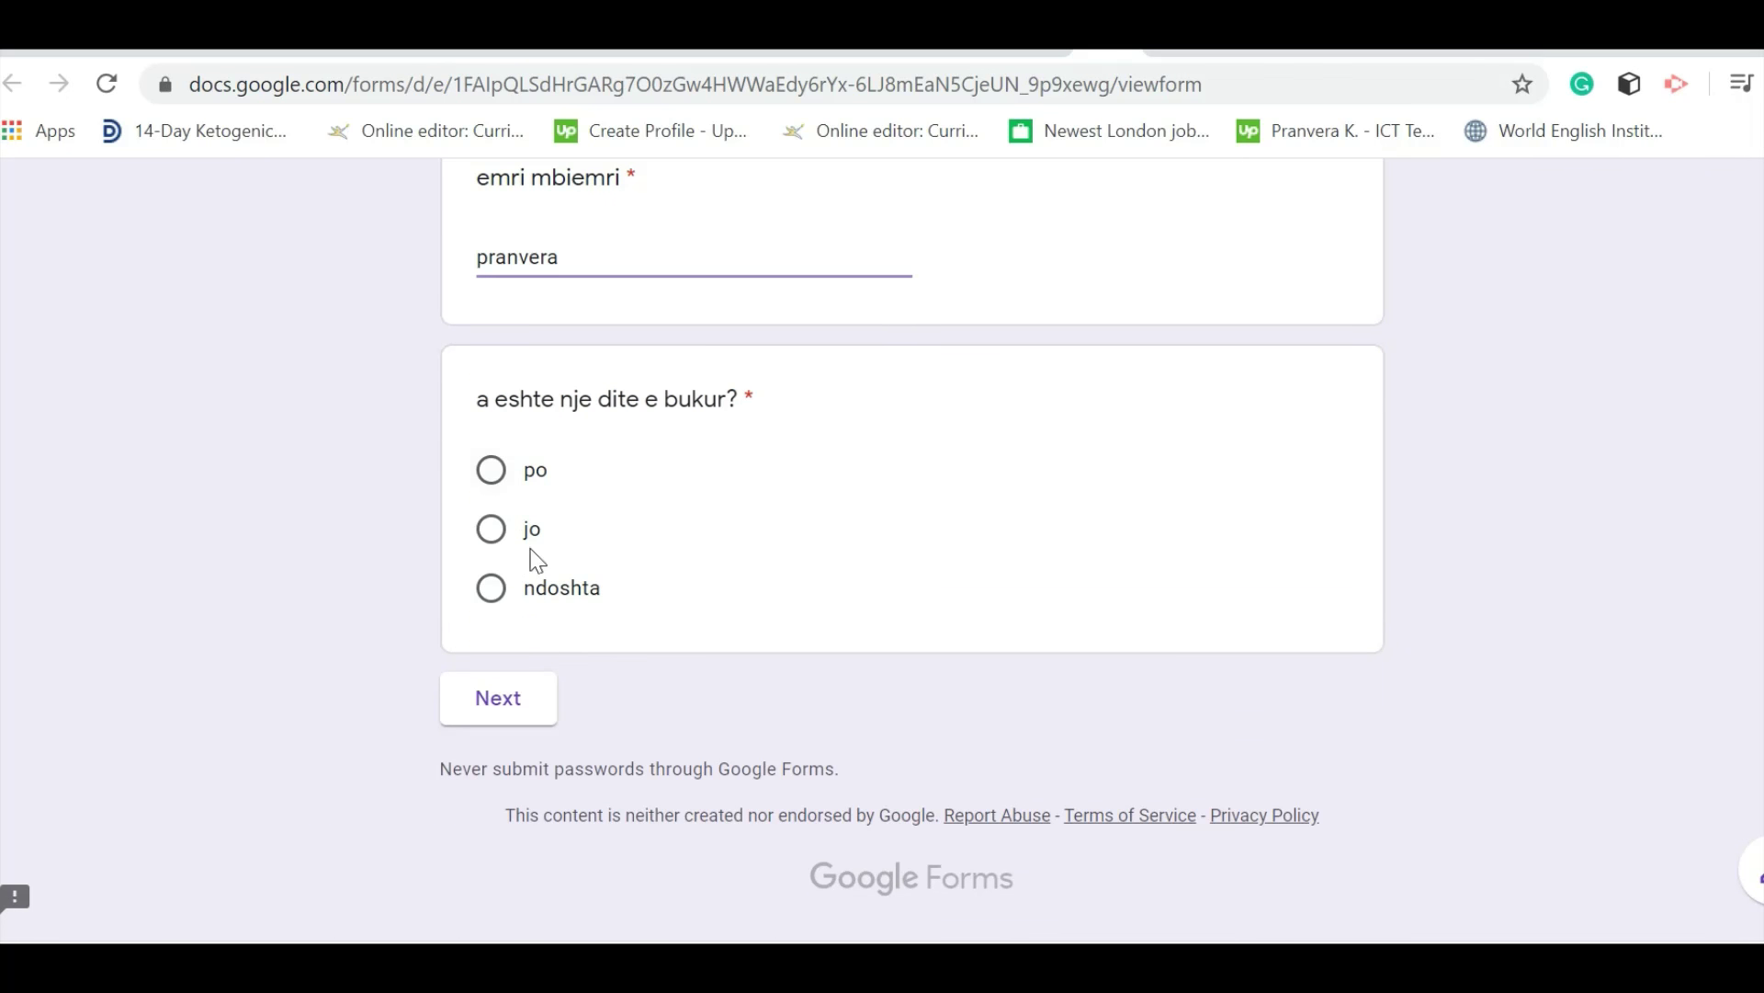
pyautogui.click(501, 469)
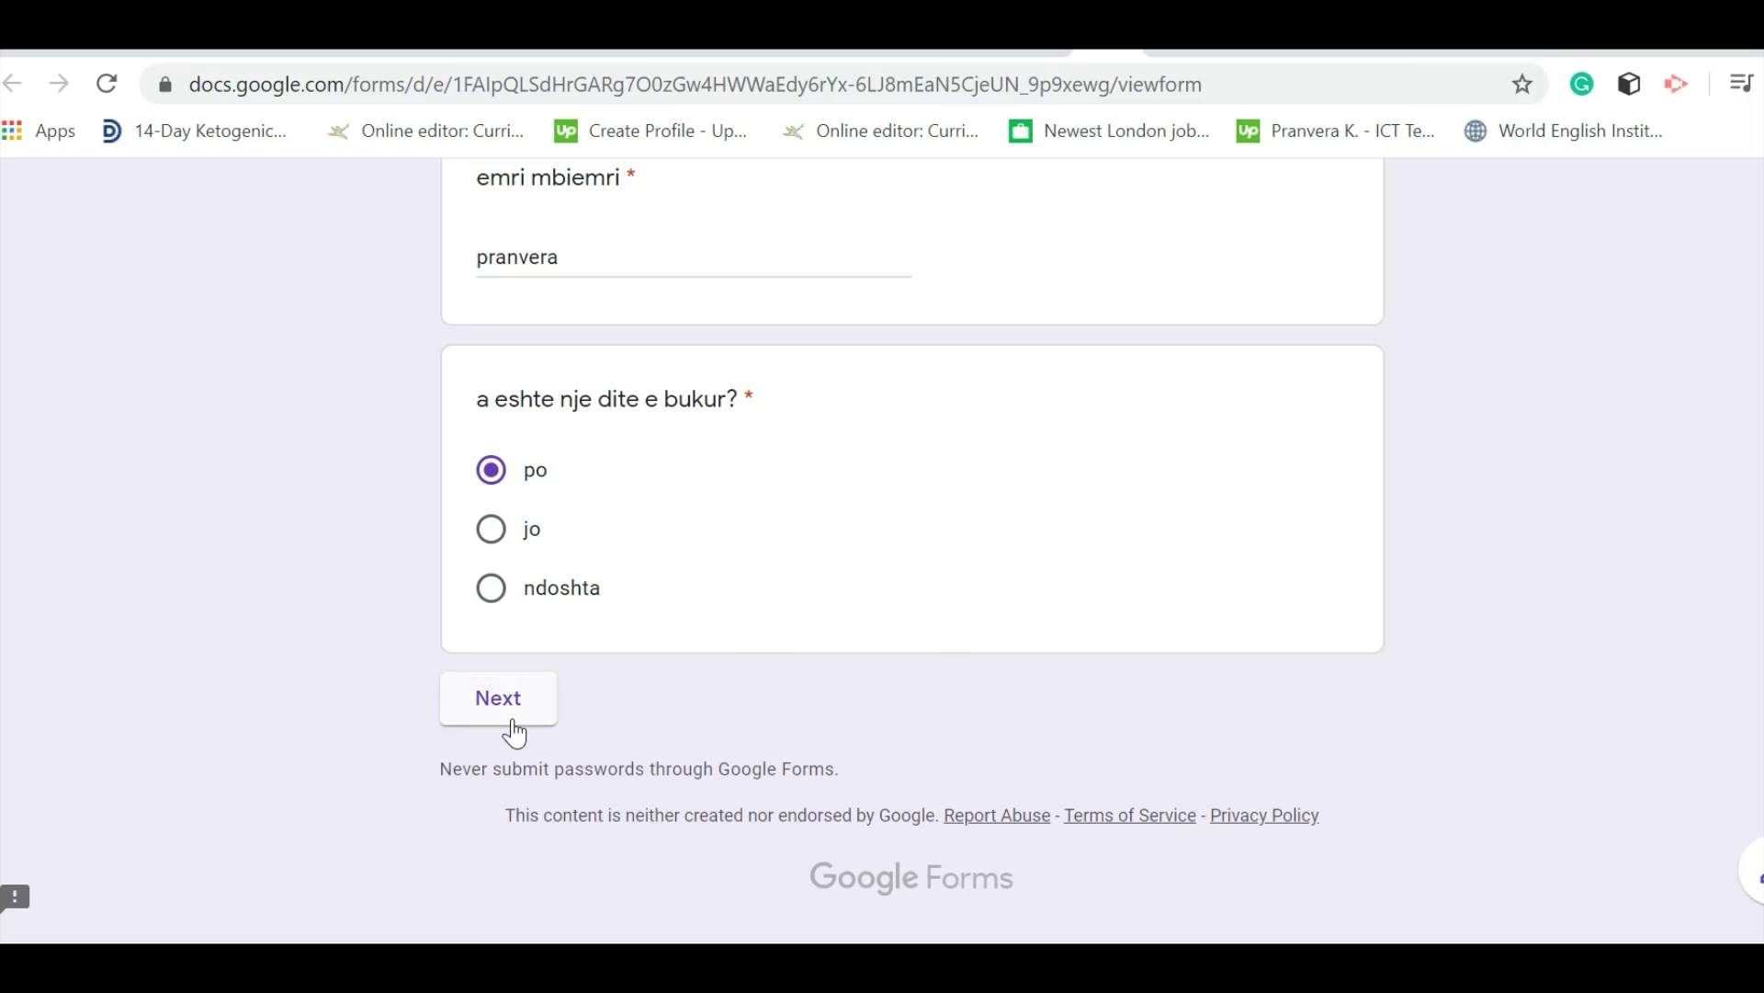
pyautogui.click(513, 721)
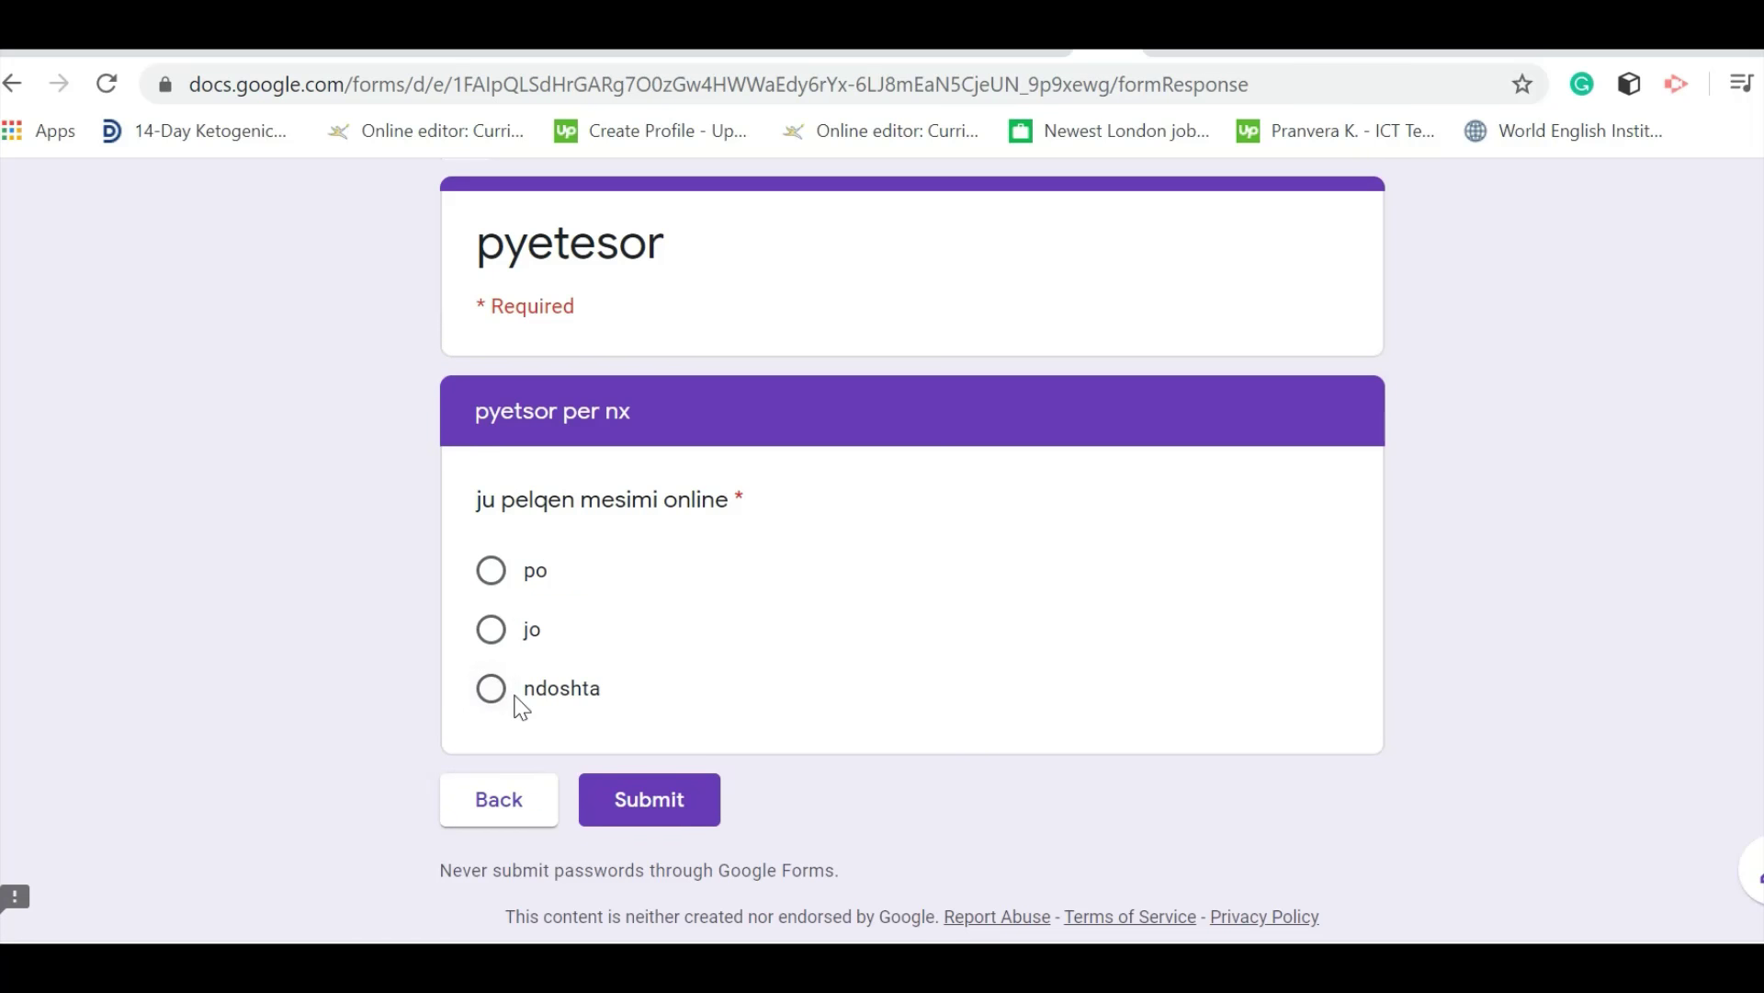
# Answer "ju pelqen mesimi online" with "po" and submit the form
pyautogui.click(496, 691)
pyautogui.click(491, 628)
pyautogui.click(491, 572)
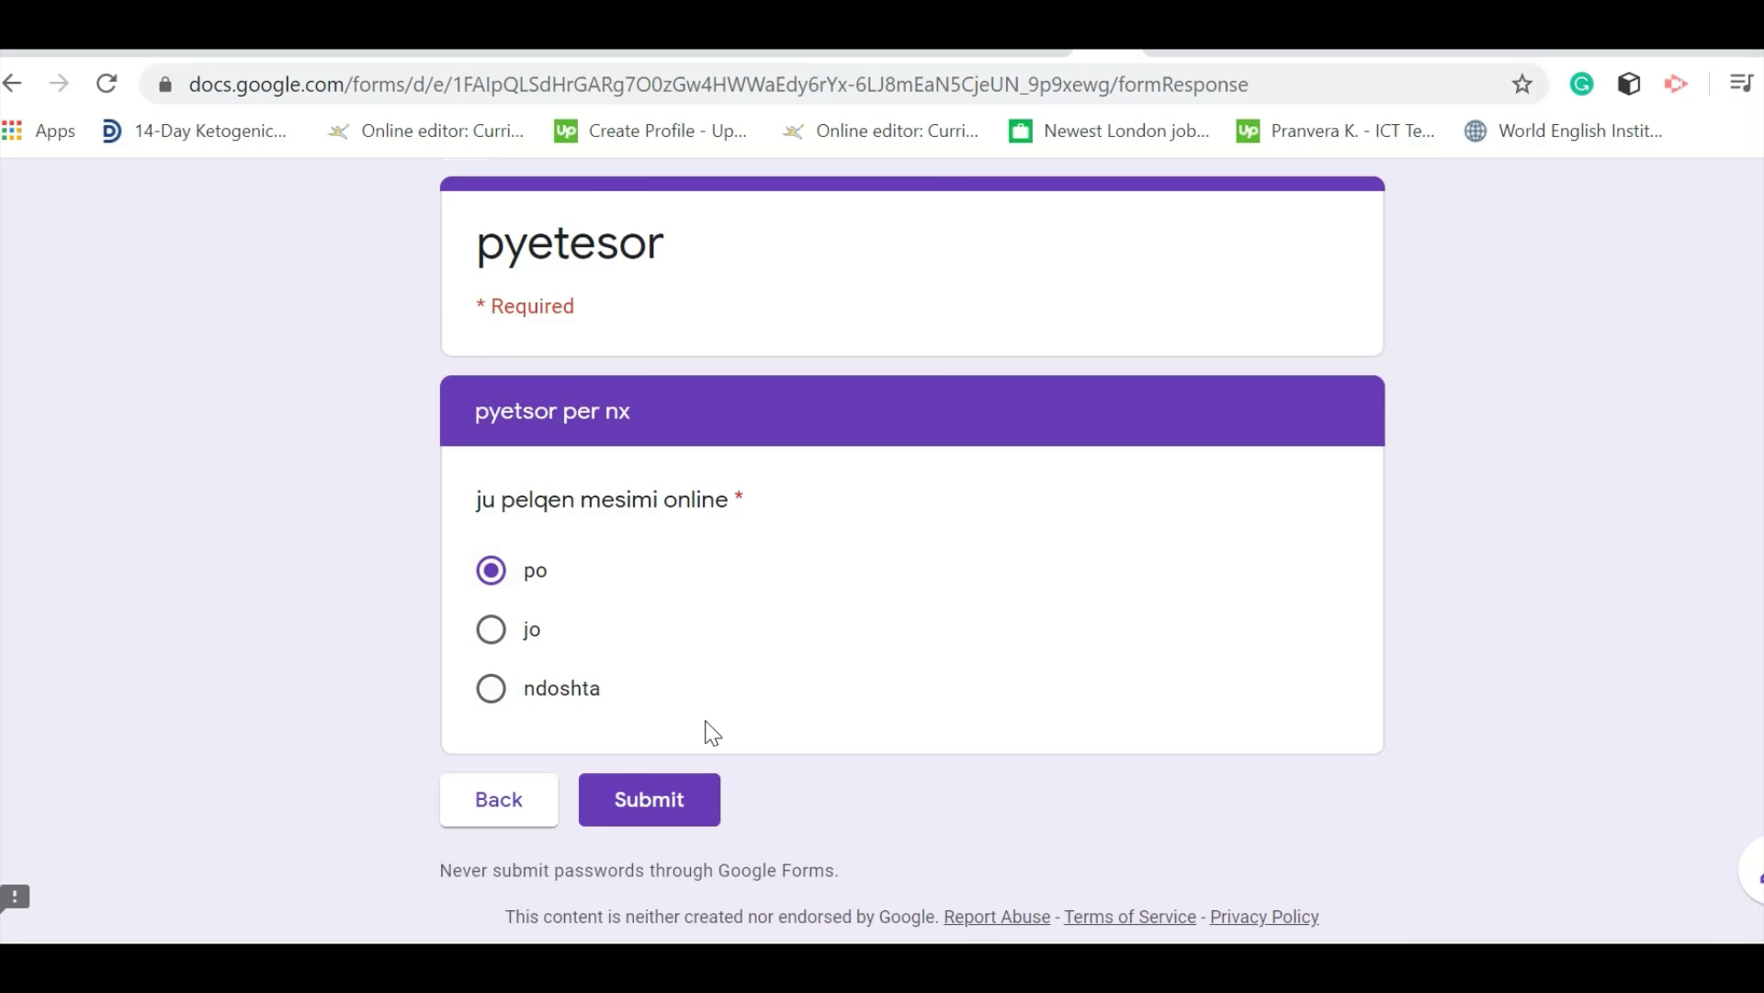
pyautogui.click(677, 798)
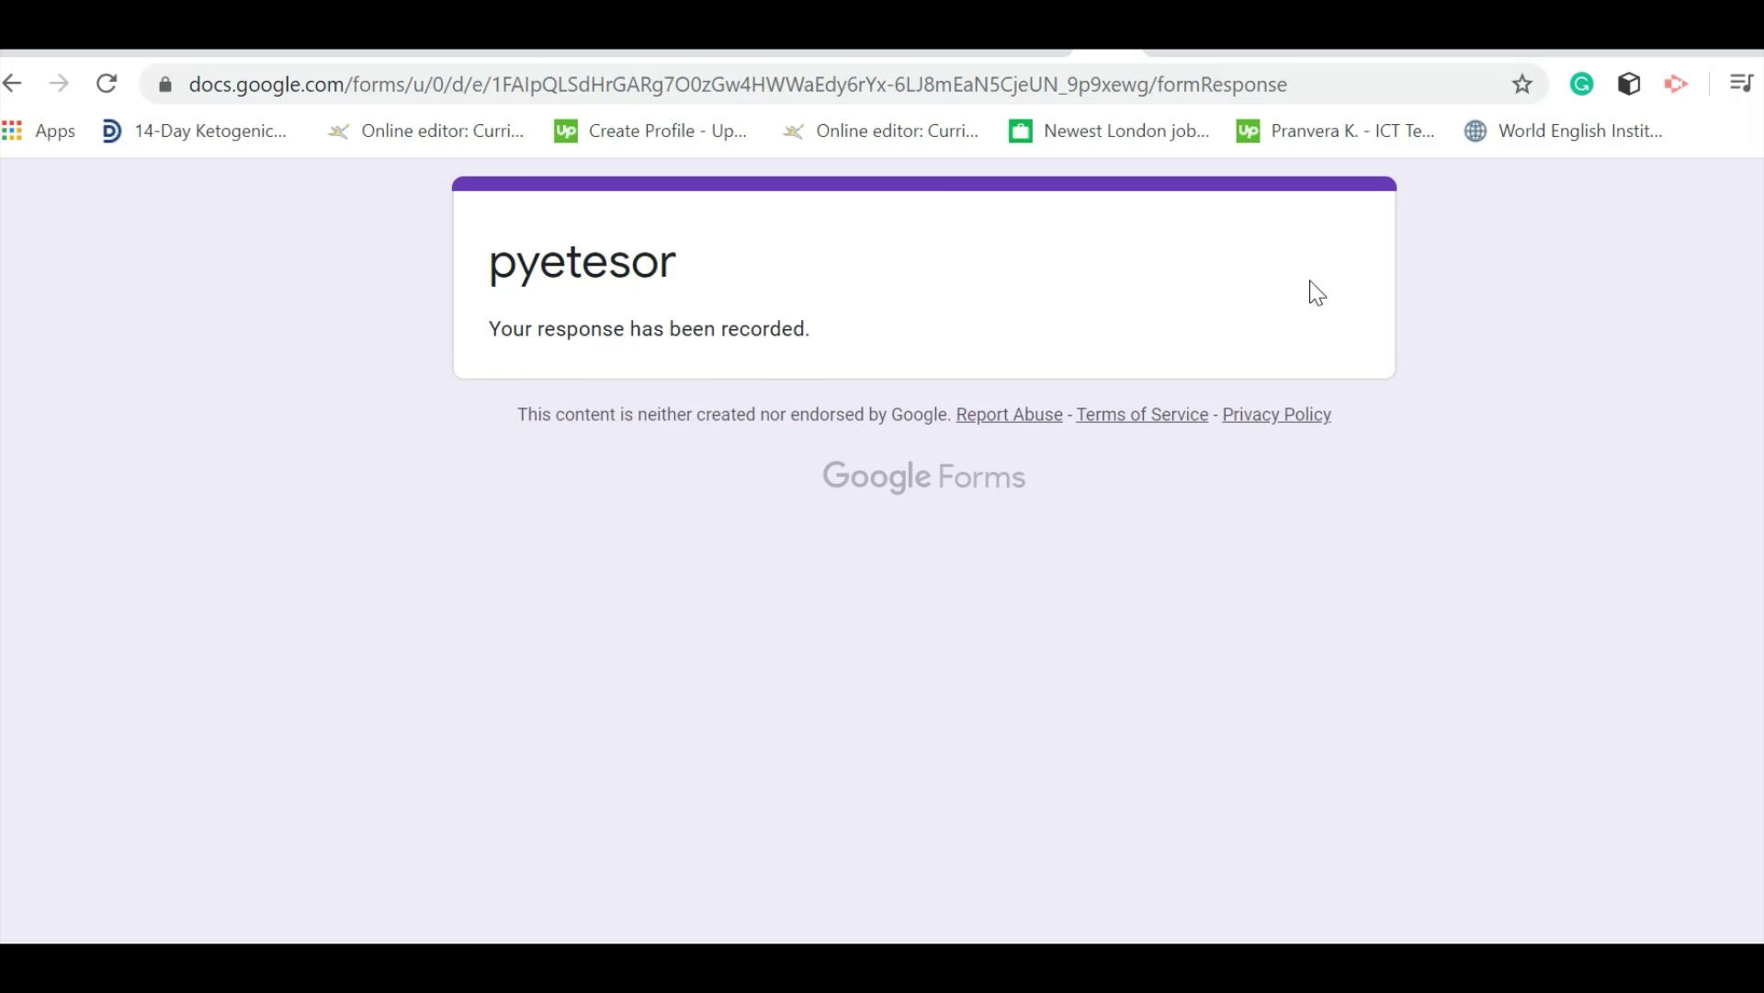
# Return to the form editor and review the summary of responses for every question
pyautogui.hotkey('alt', 'Tab')
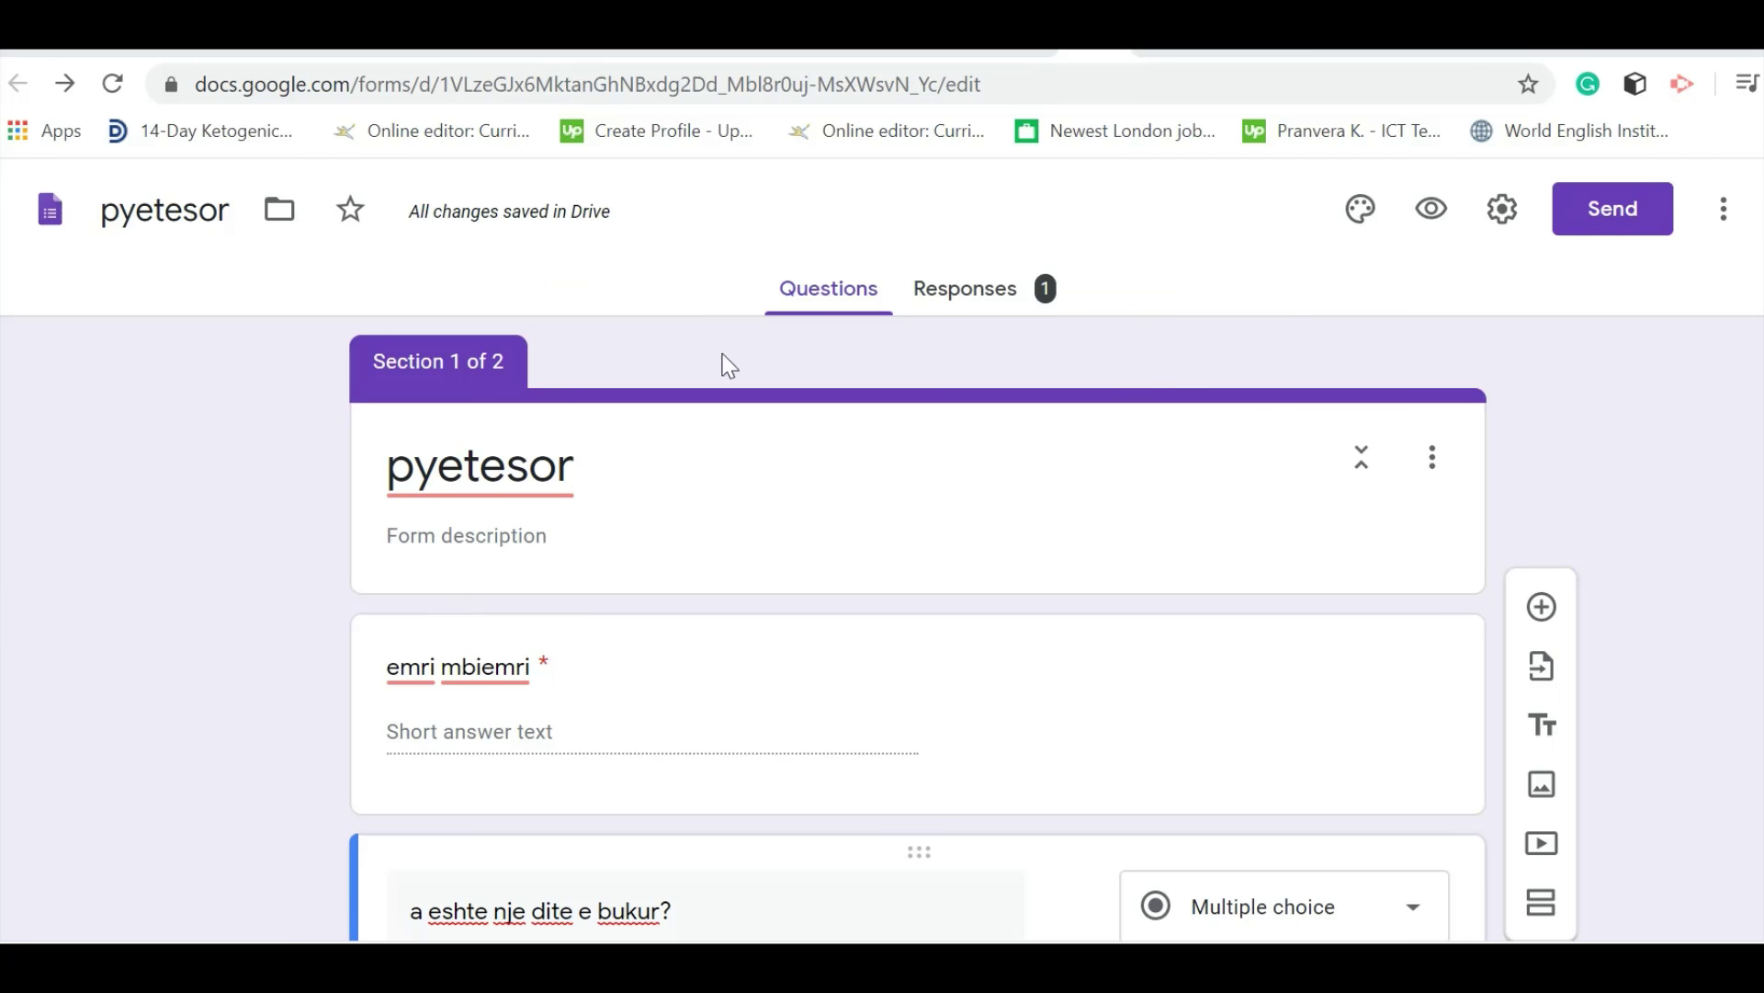
pyautogui.click(976, 305)
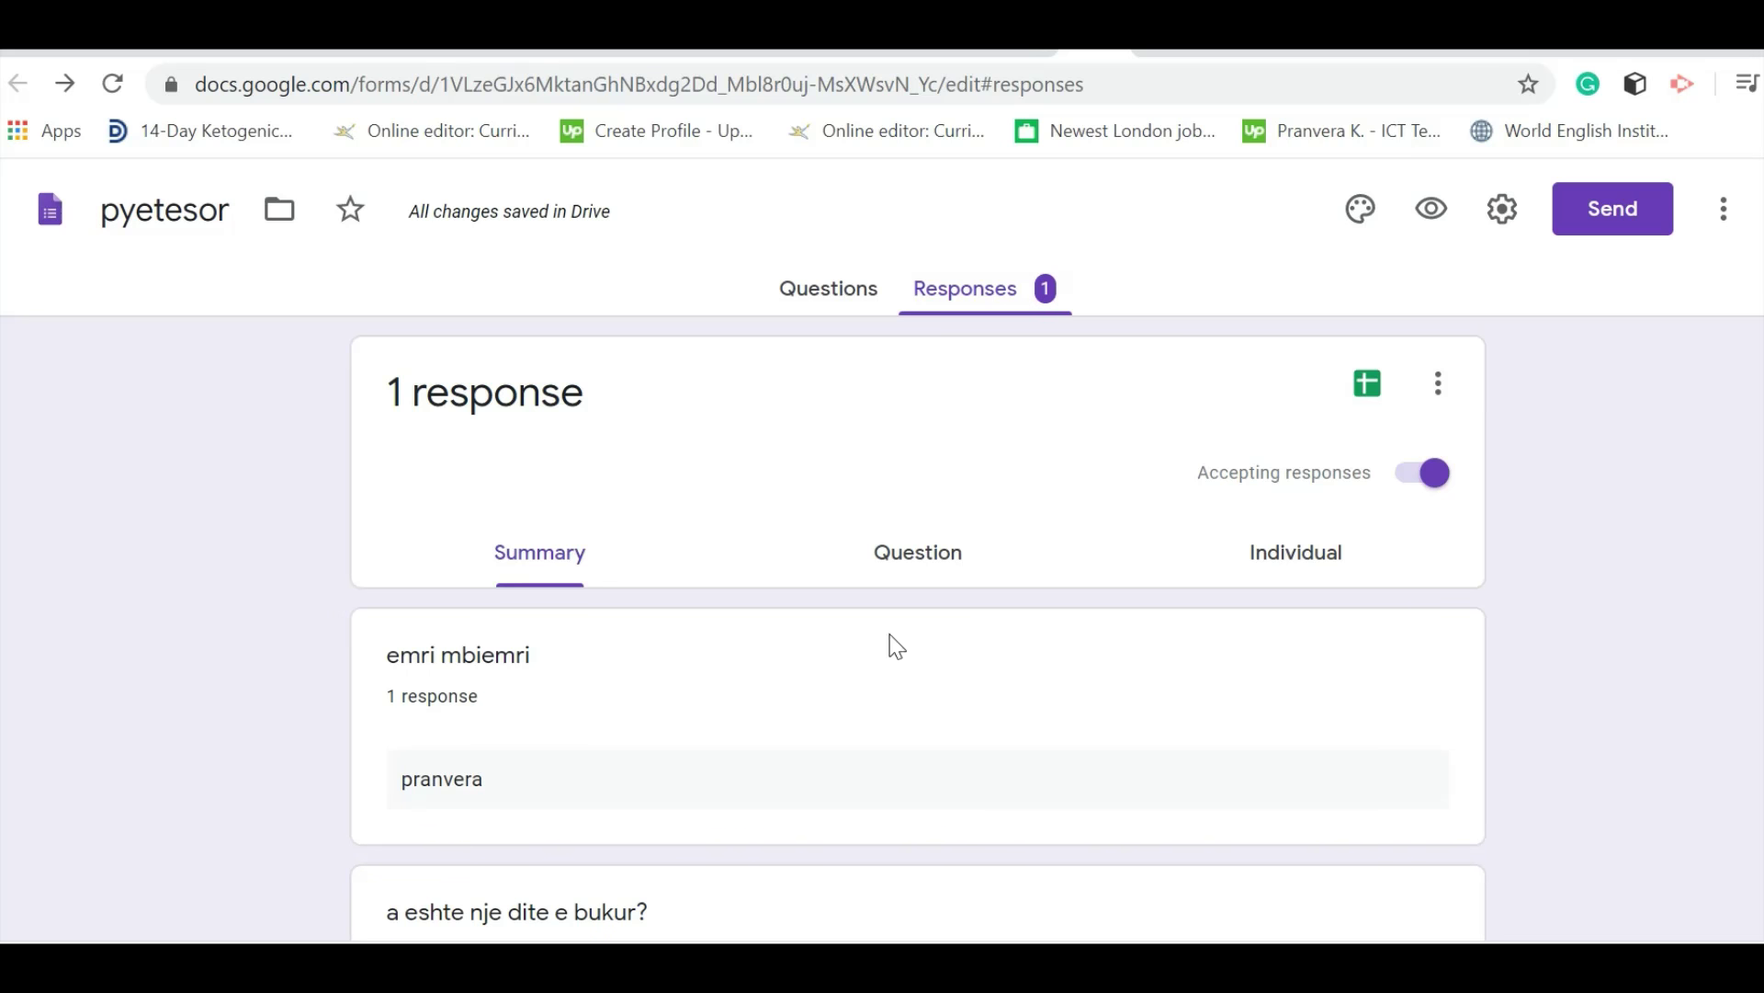
pyautogui.scroll(-3, 562, 683)
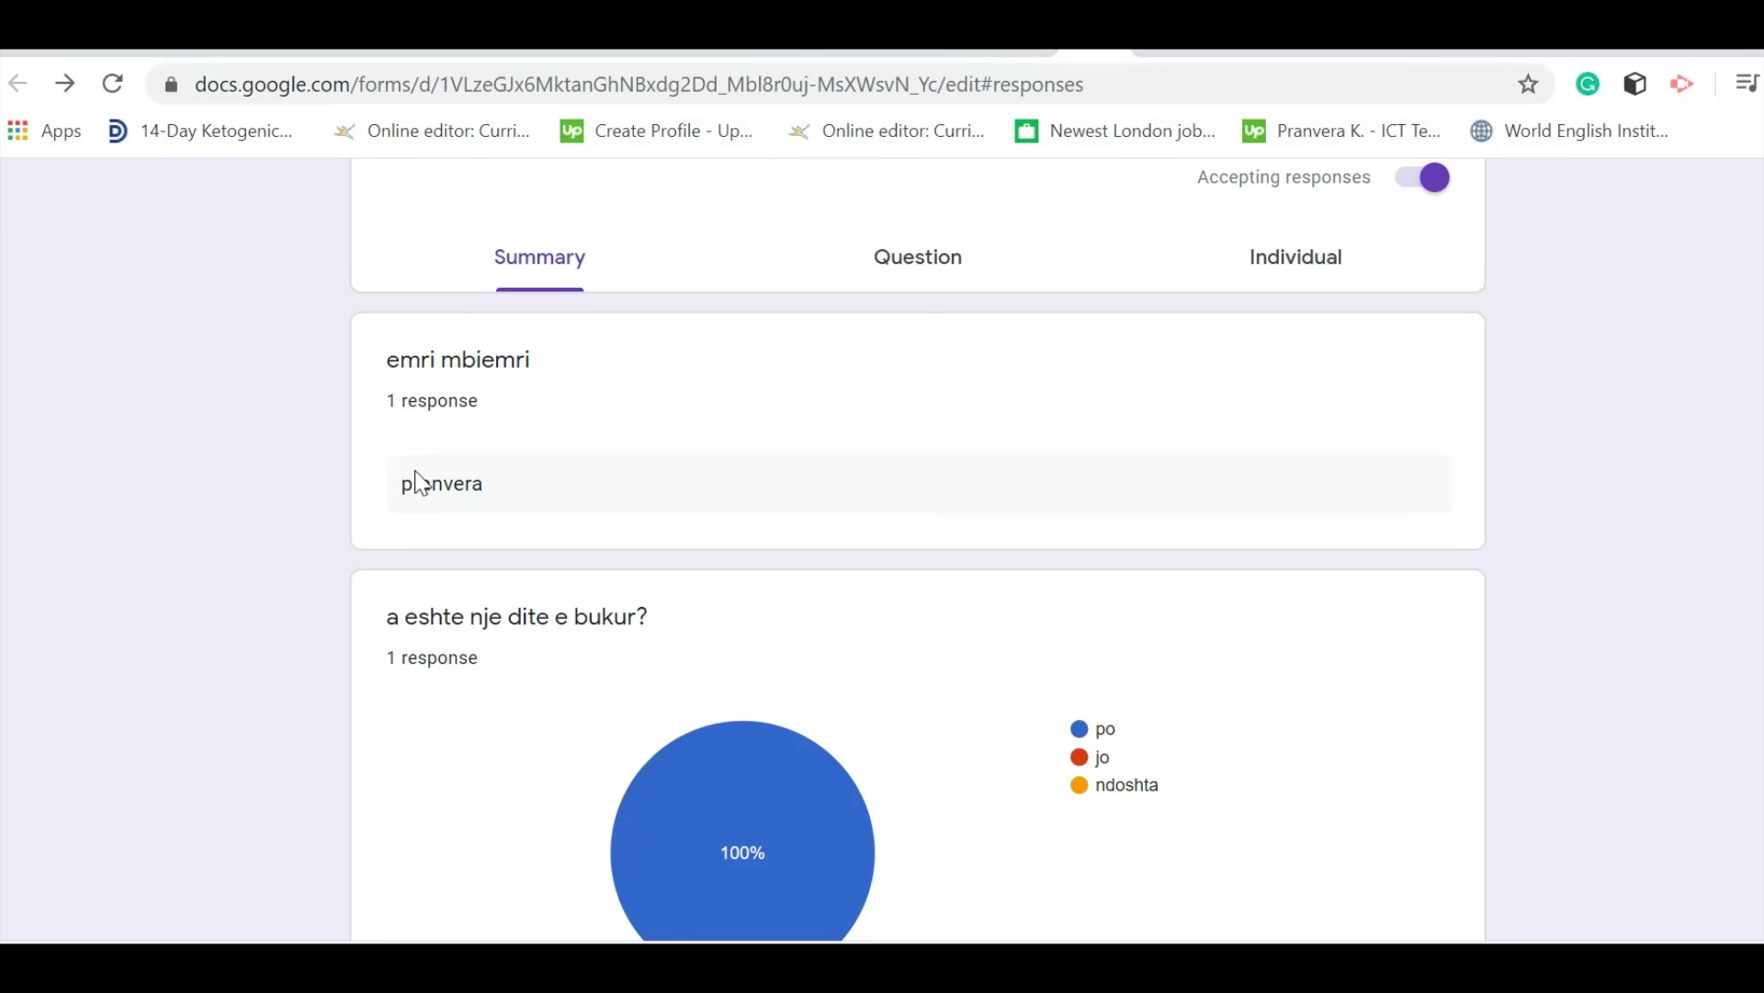
pyautogui.scroll(-2, 413, 634)
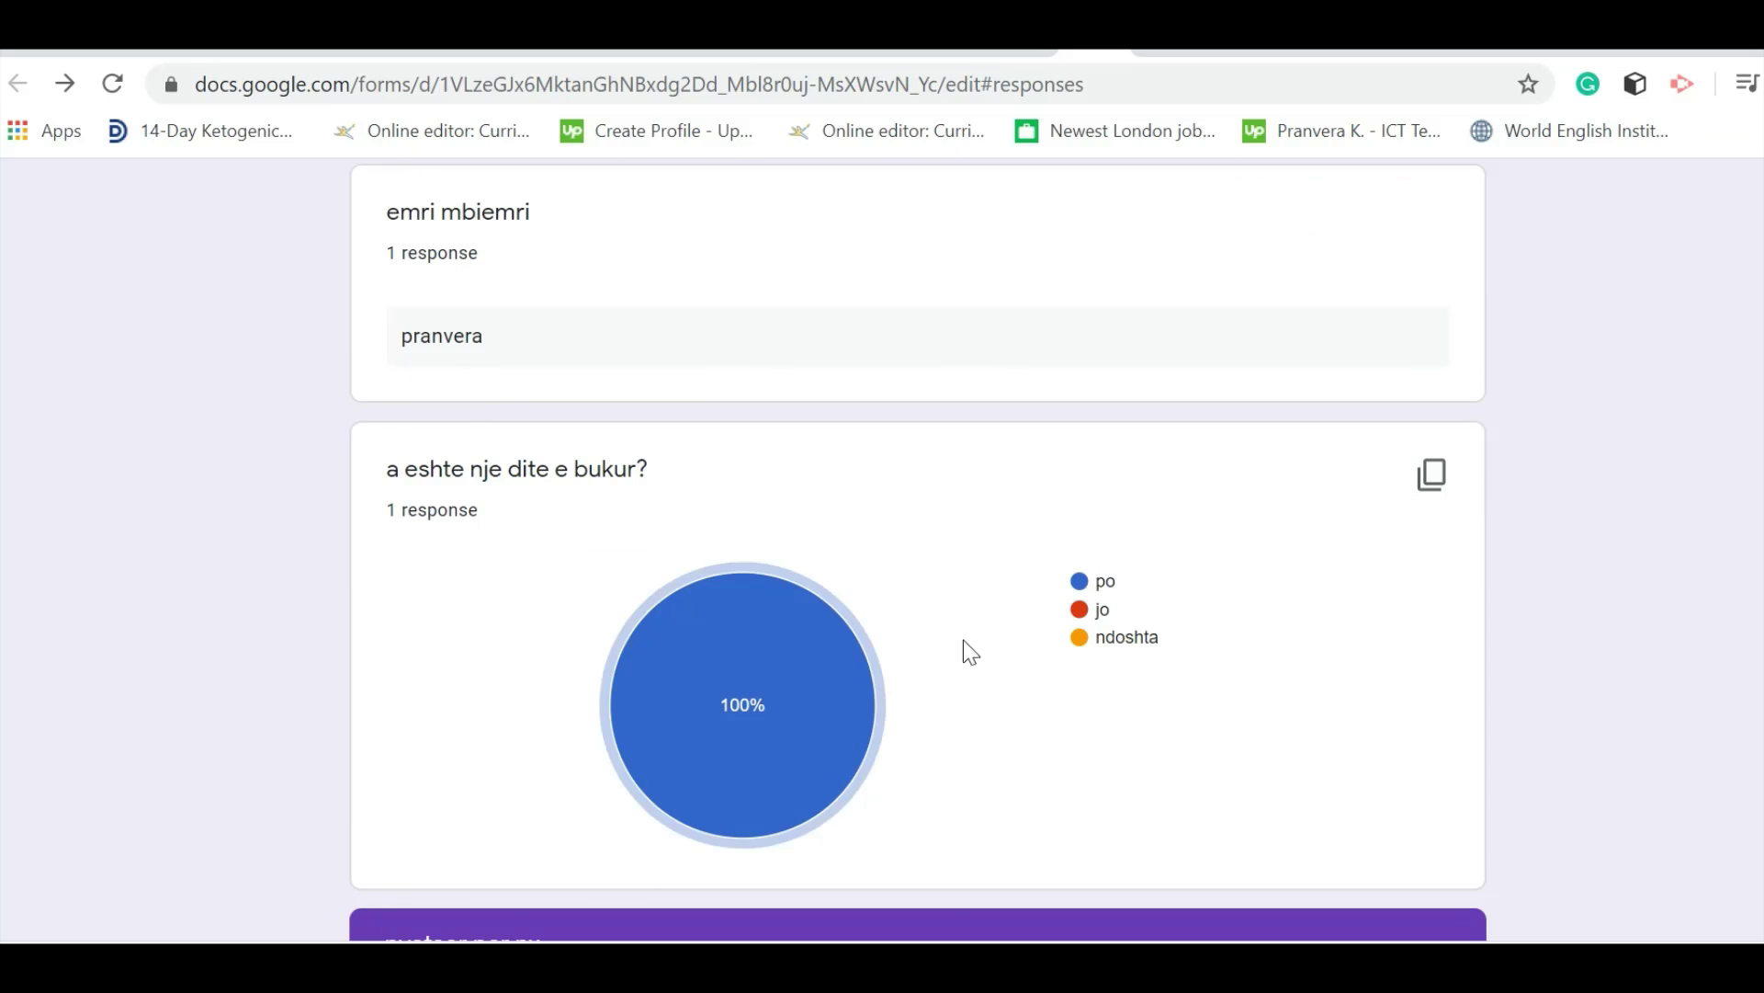
pyautogui.scroll(-4, 919, 680)
pyautogui.scroll(-2, 864, 716)
pyautogui.scroll(10, 1044, 639)
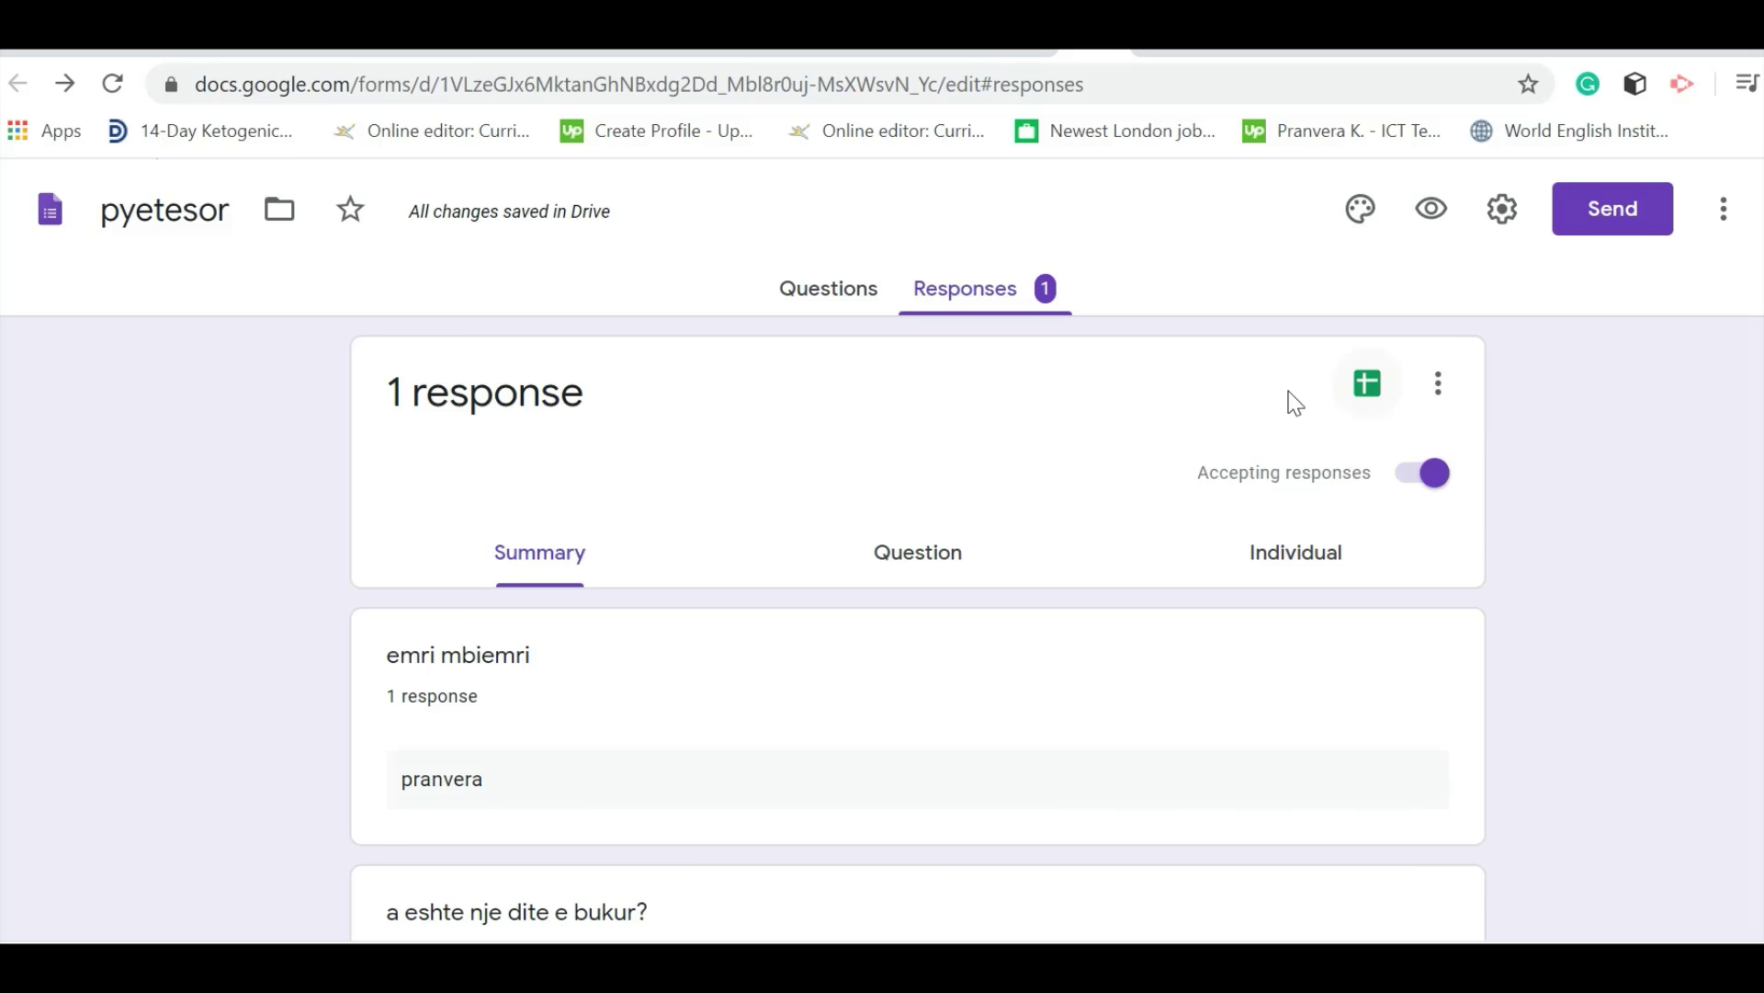
# Create a new spreadsheet named "pyetesor (Responses)" as the destination for the form's responses
pyautogui.click(1369, 388)
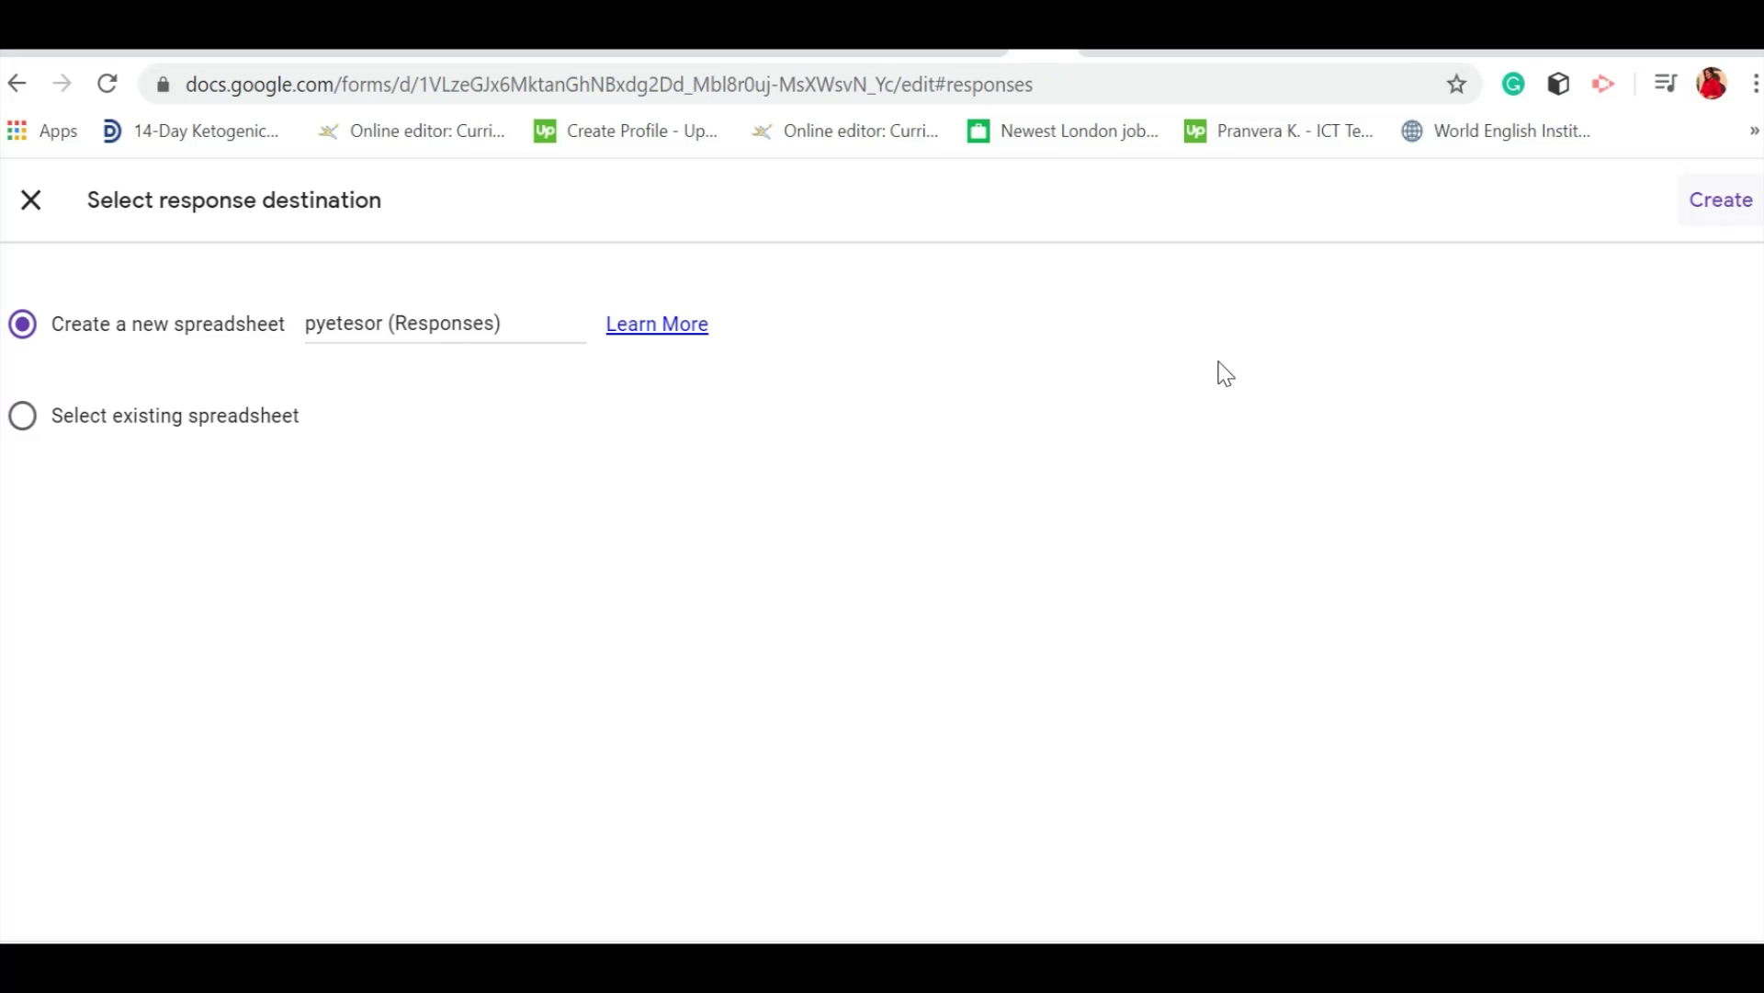
pyautogui.press('Return')
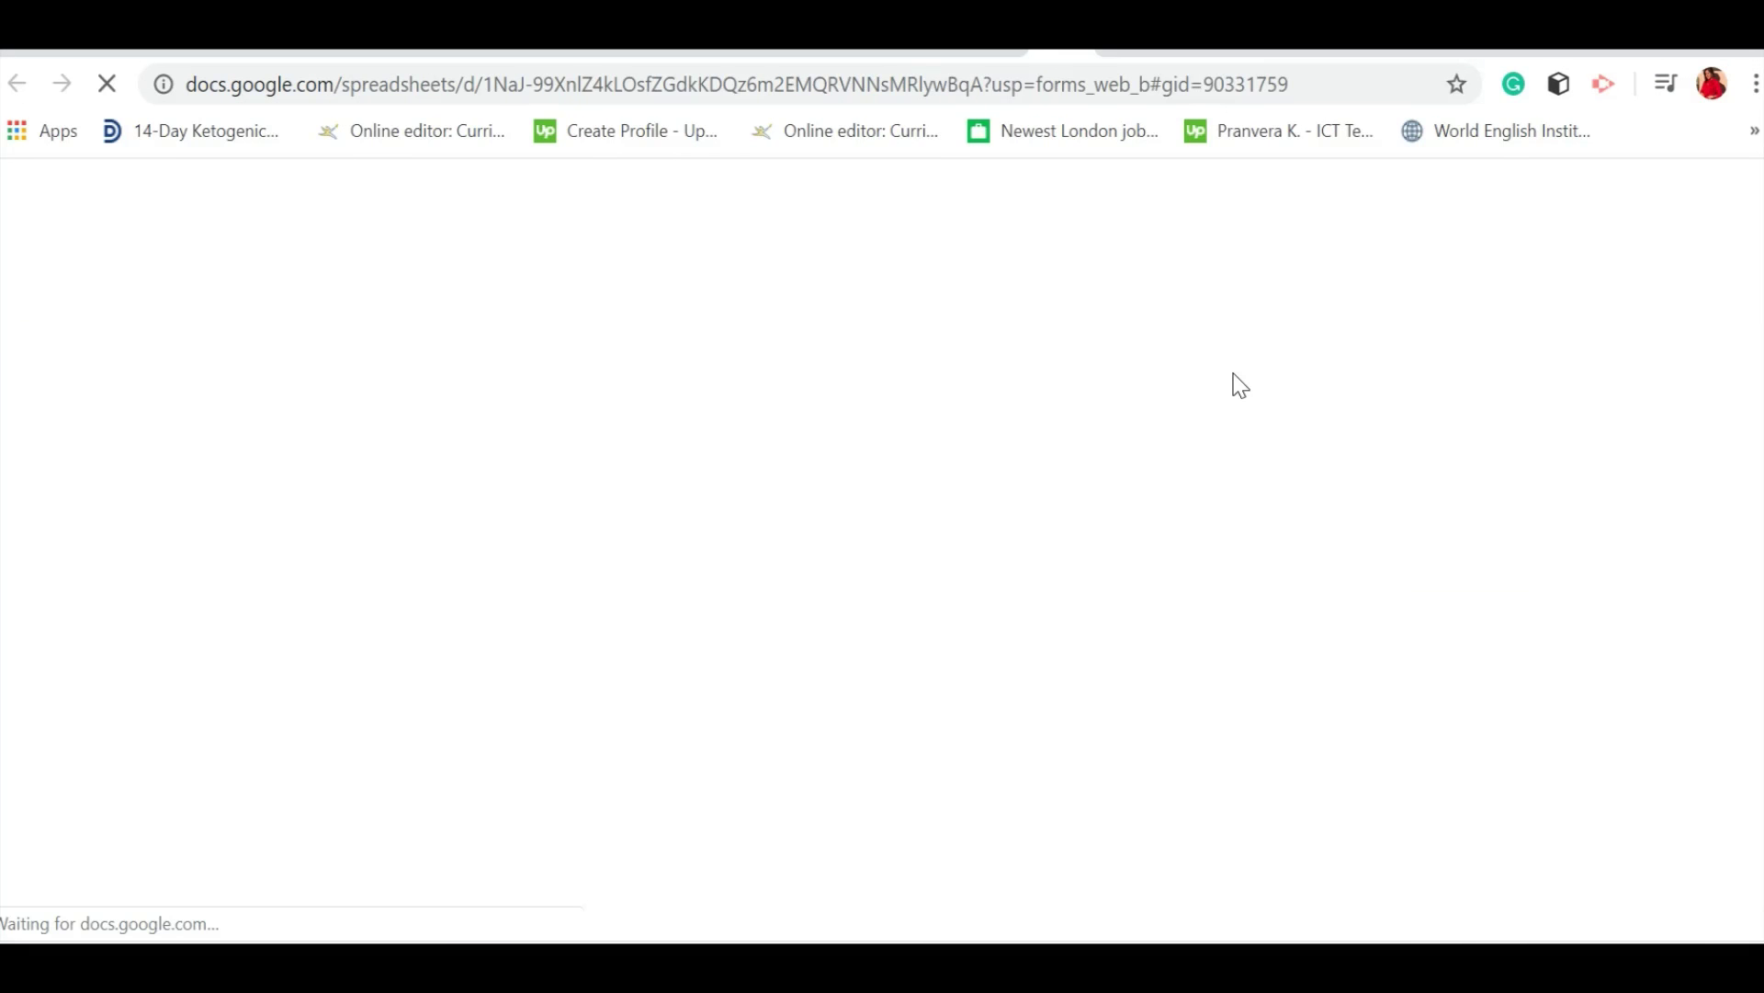